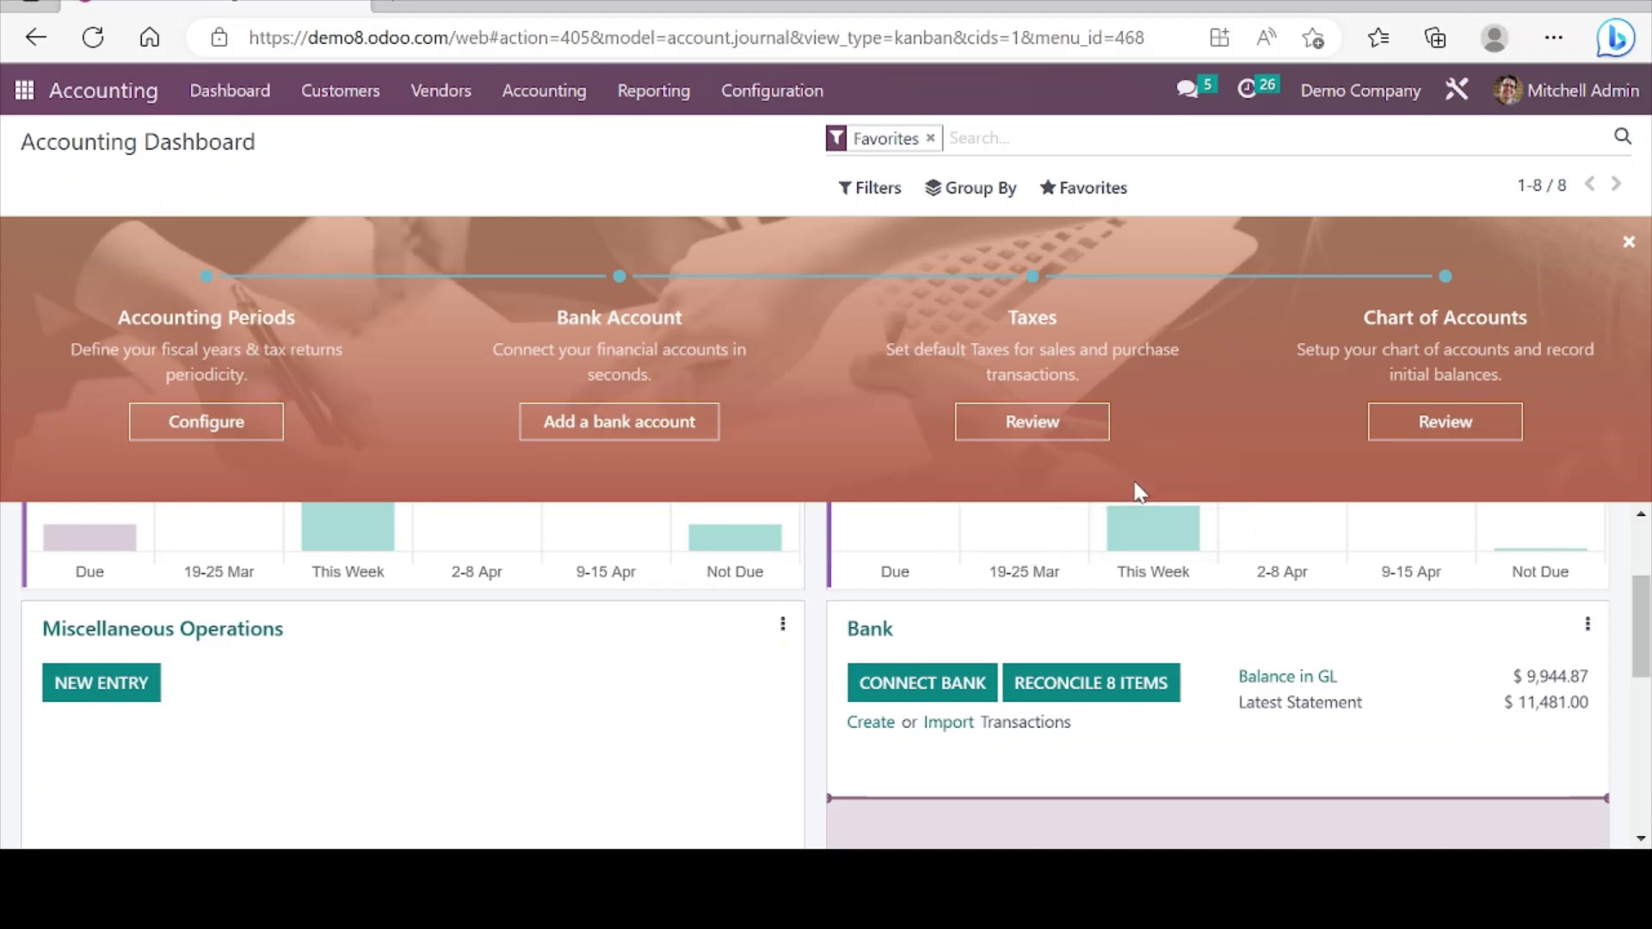
Step: Open the settings page of the Accounting configuration
scroll(1138, 516, up, 2)
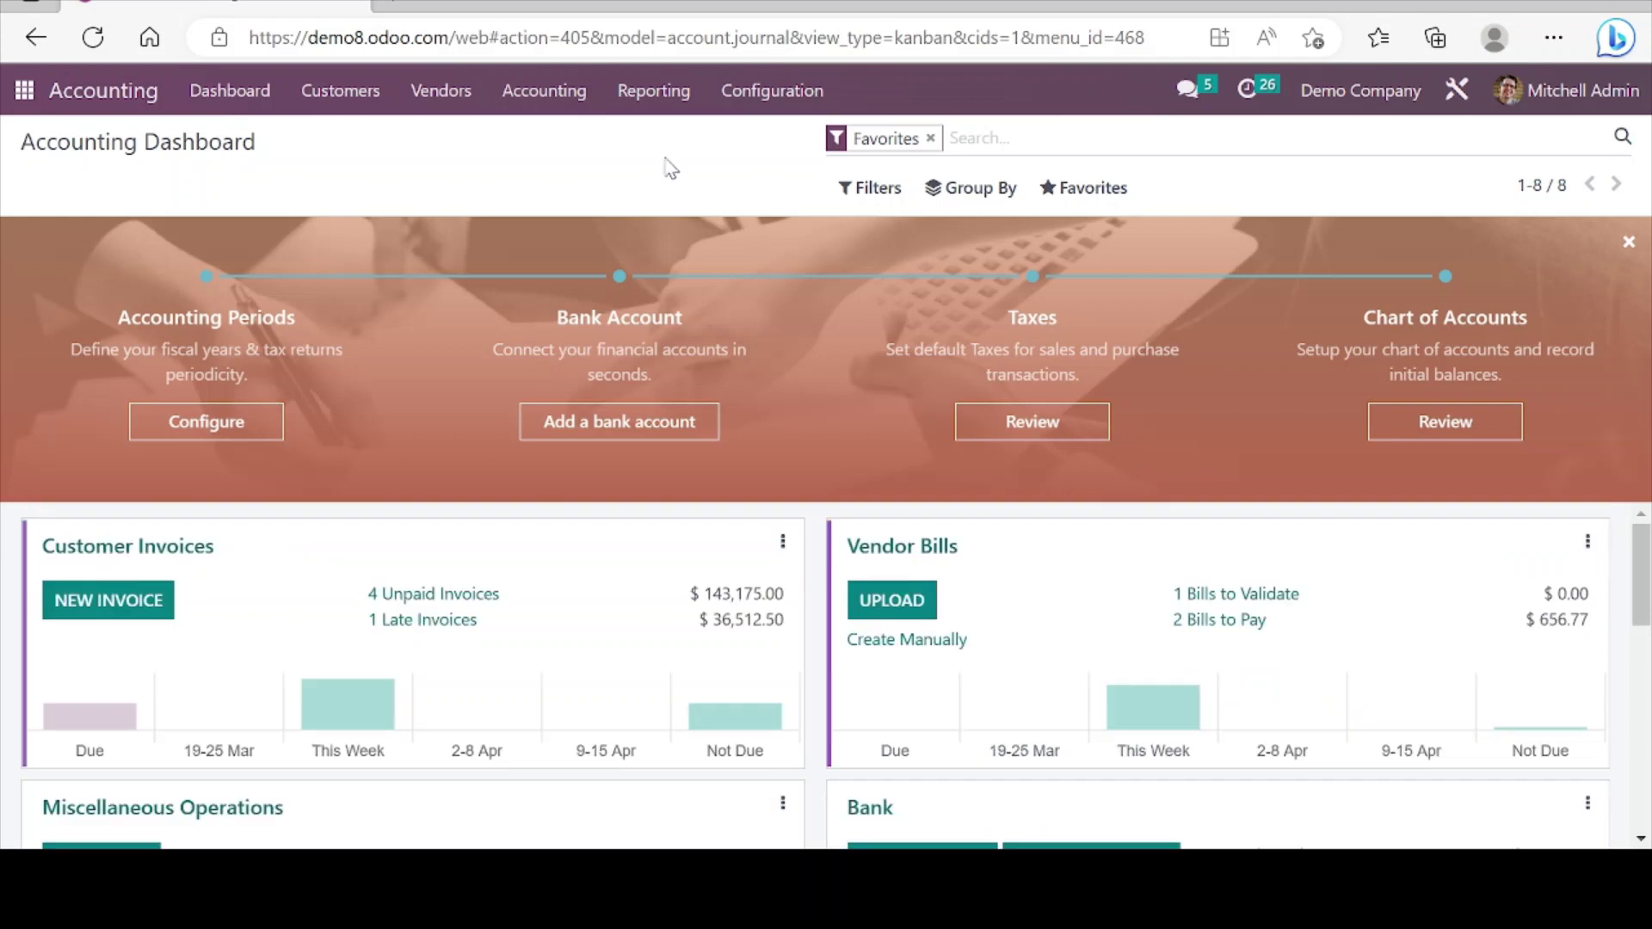
click(793, 96)
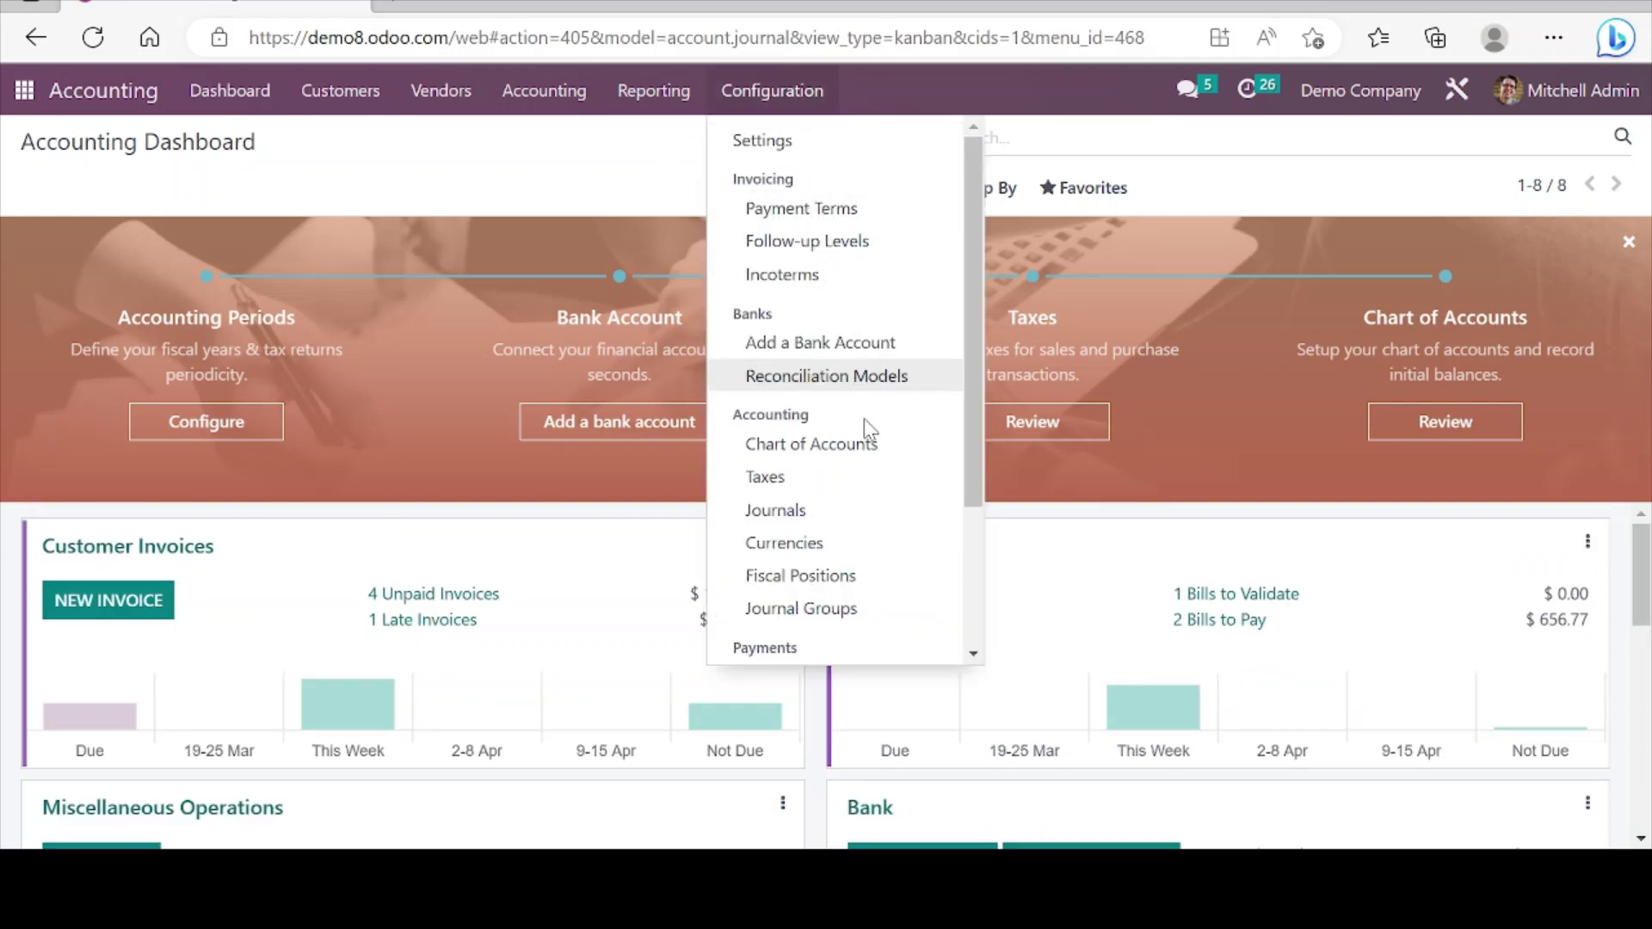
scroll(869, 465, down, 2)
scroll(874, 467, down, 1)
scroll(874, 468, up, 3)
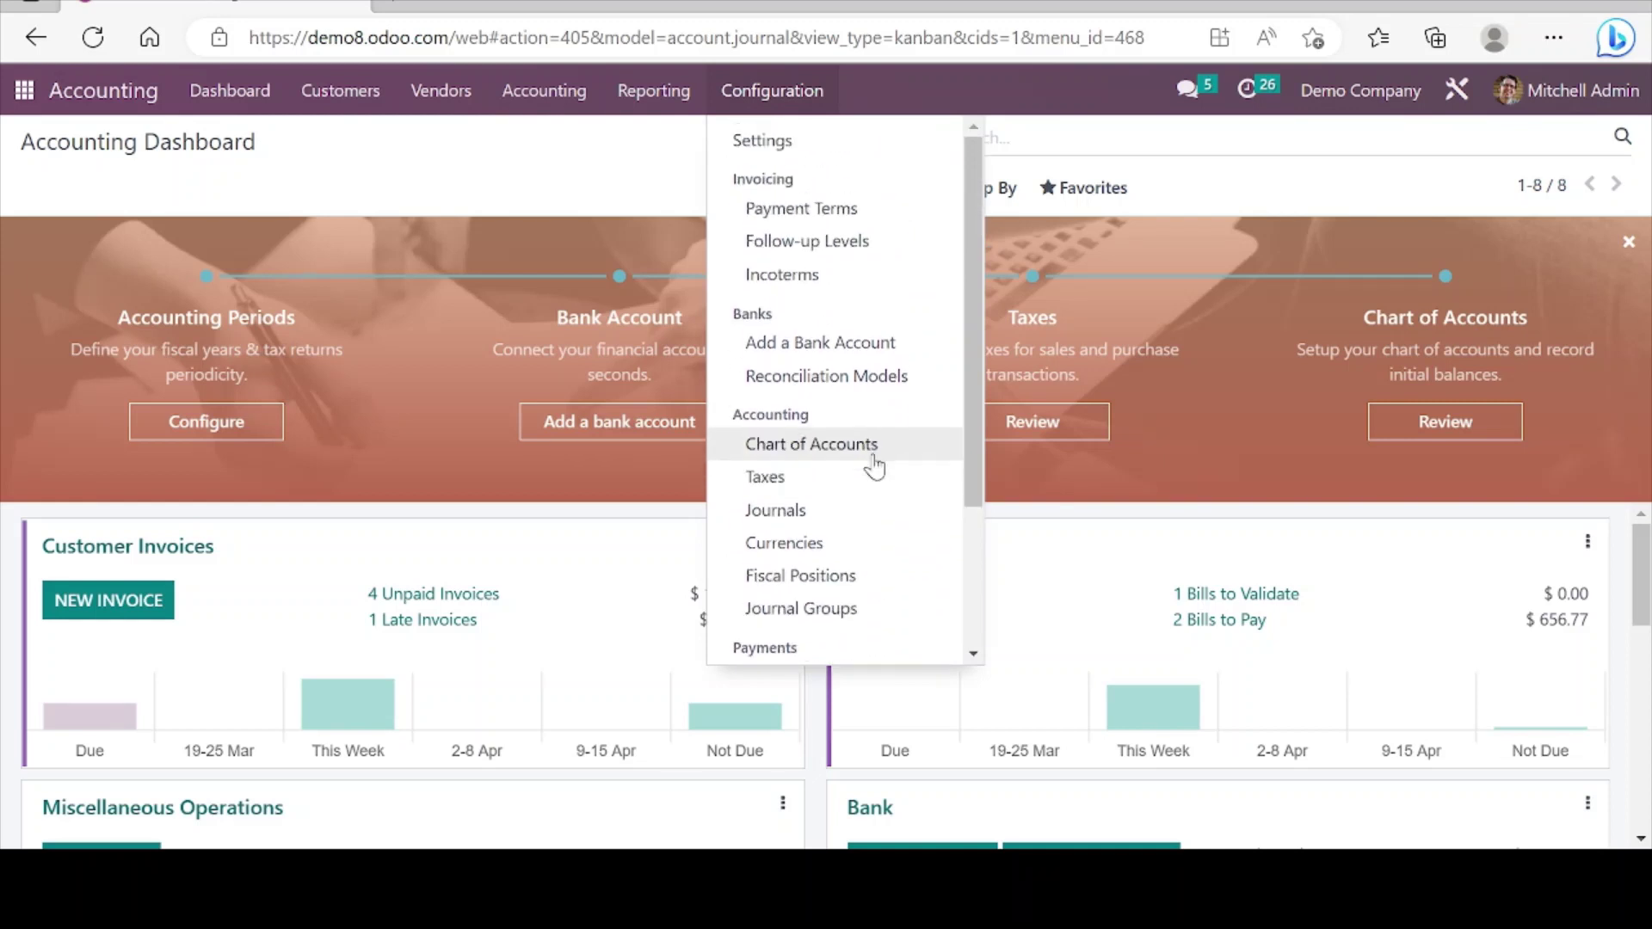
click(775, 155)
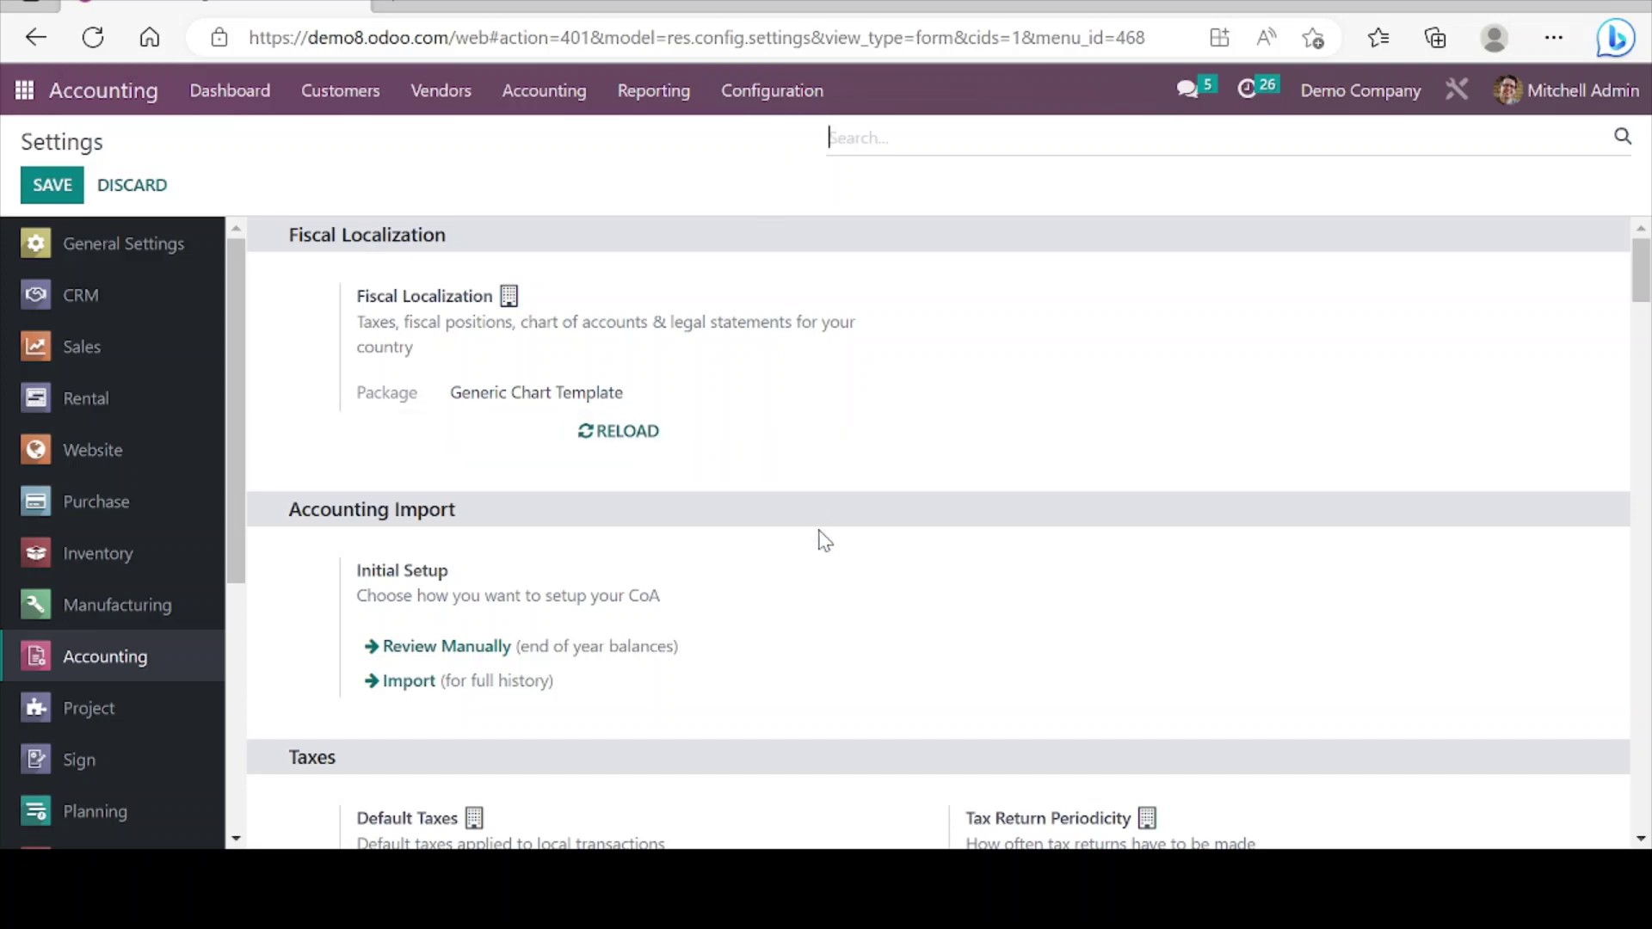
Step: Look through the accounting settings for taxes, currencies and customer invoices
scroll(818, 539, down, 3)
scroll(824, 539, down, 5)
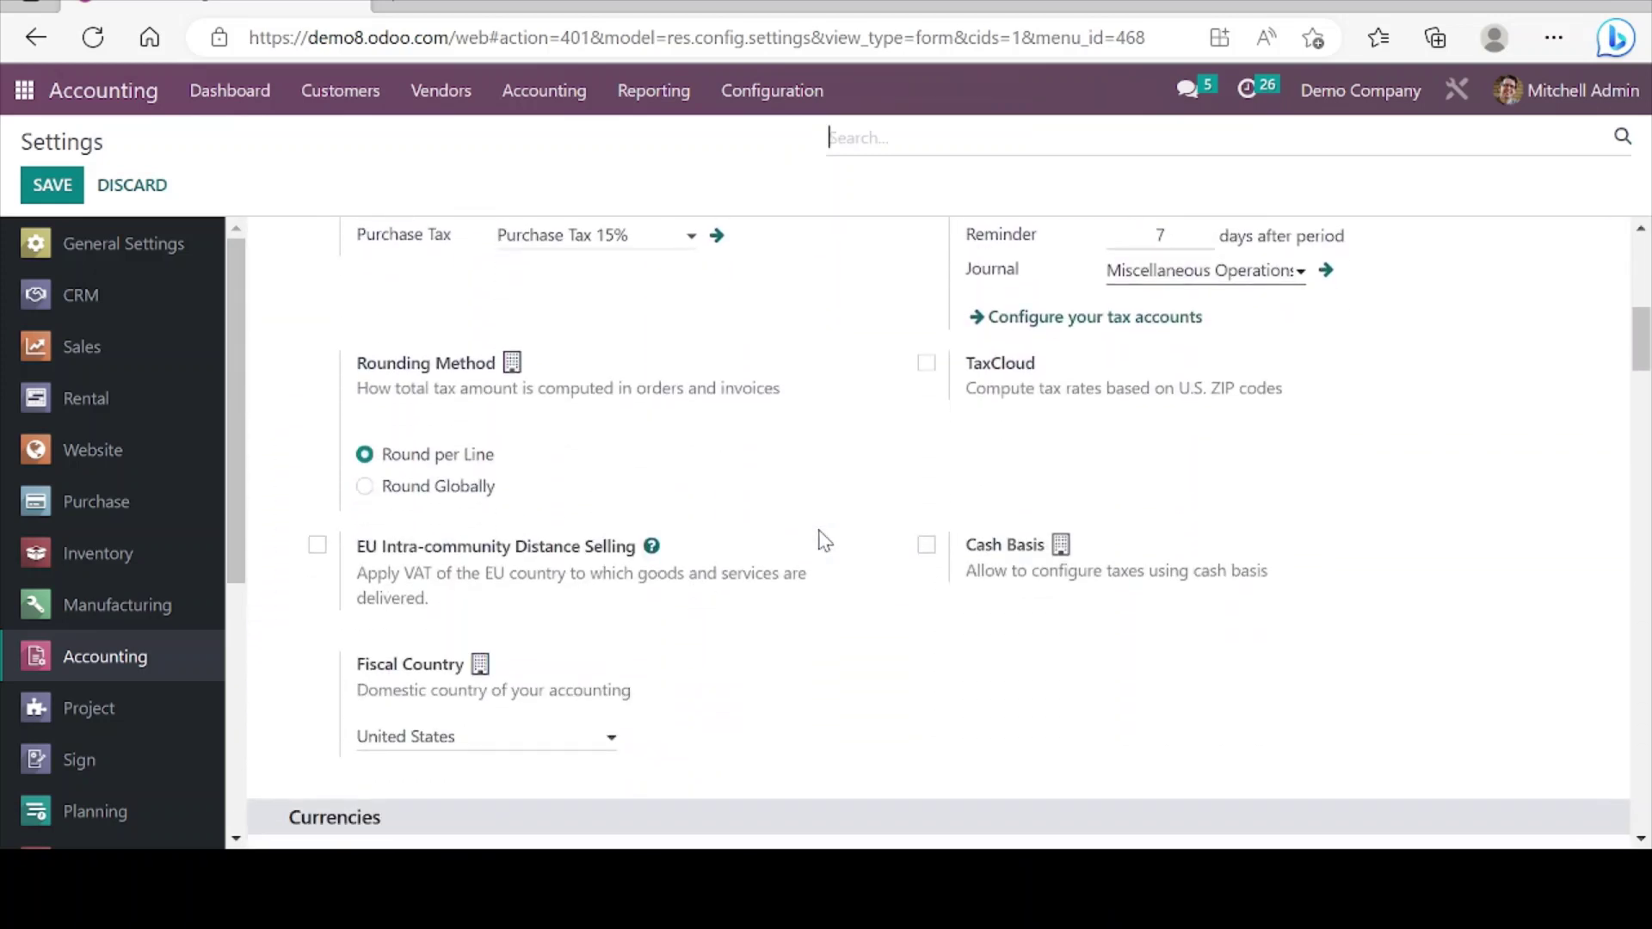
scroll(824, 540, down, 2)
scroll(824, 539, down, 7)
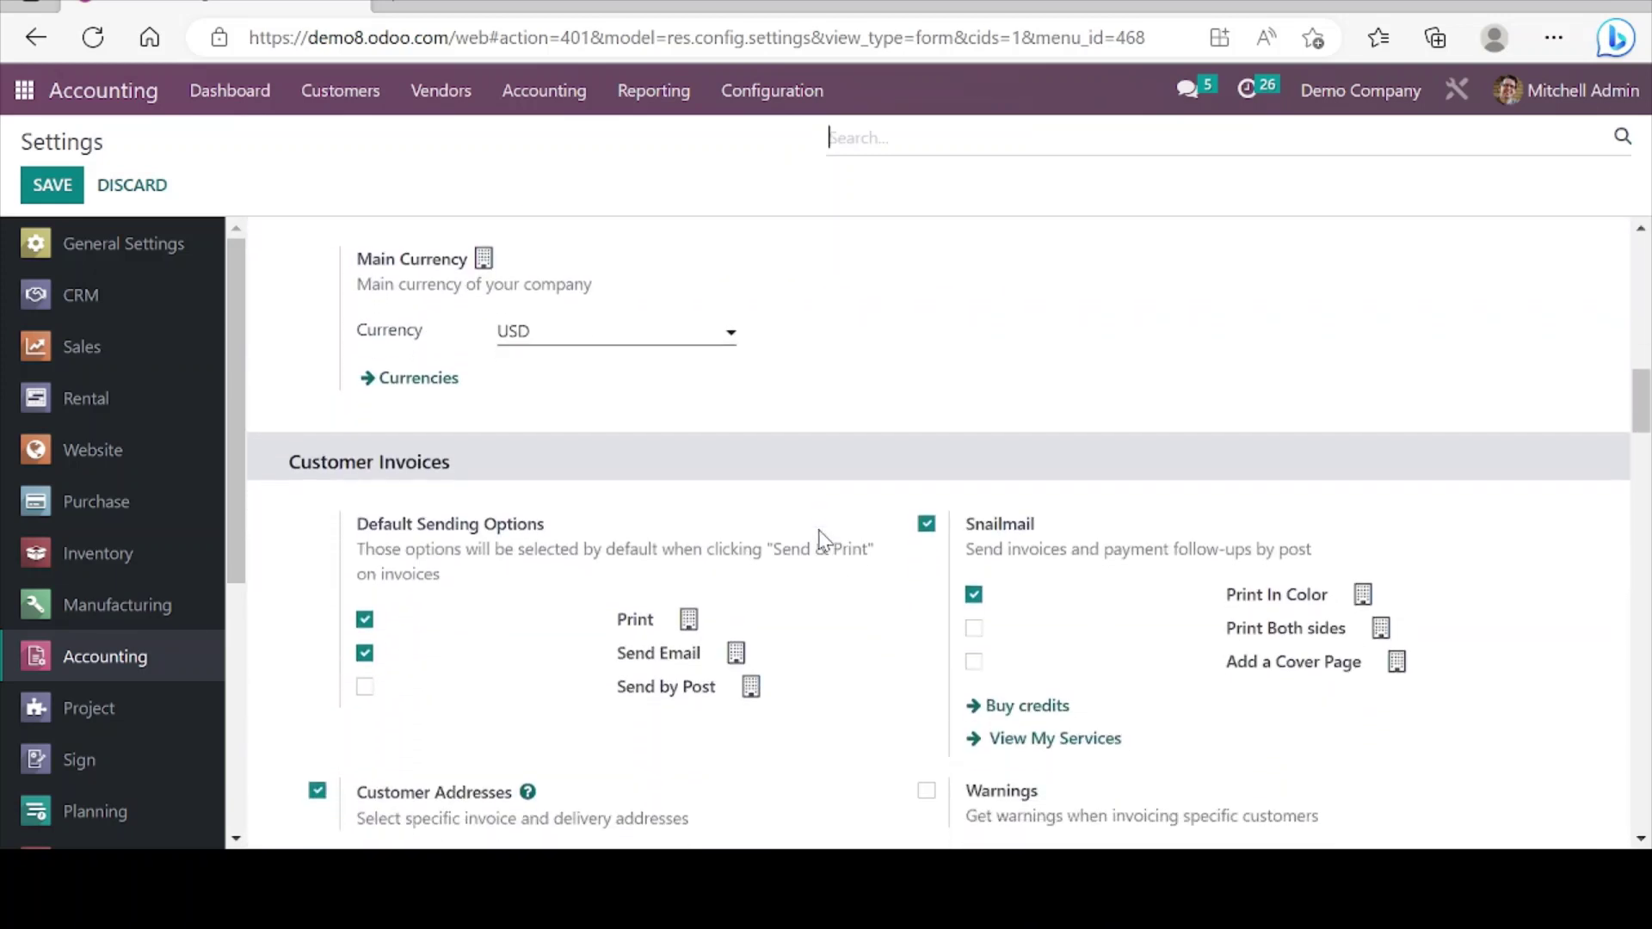
scroll(824, 540, down, 10)
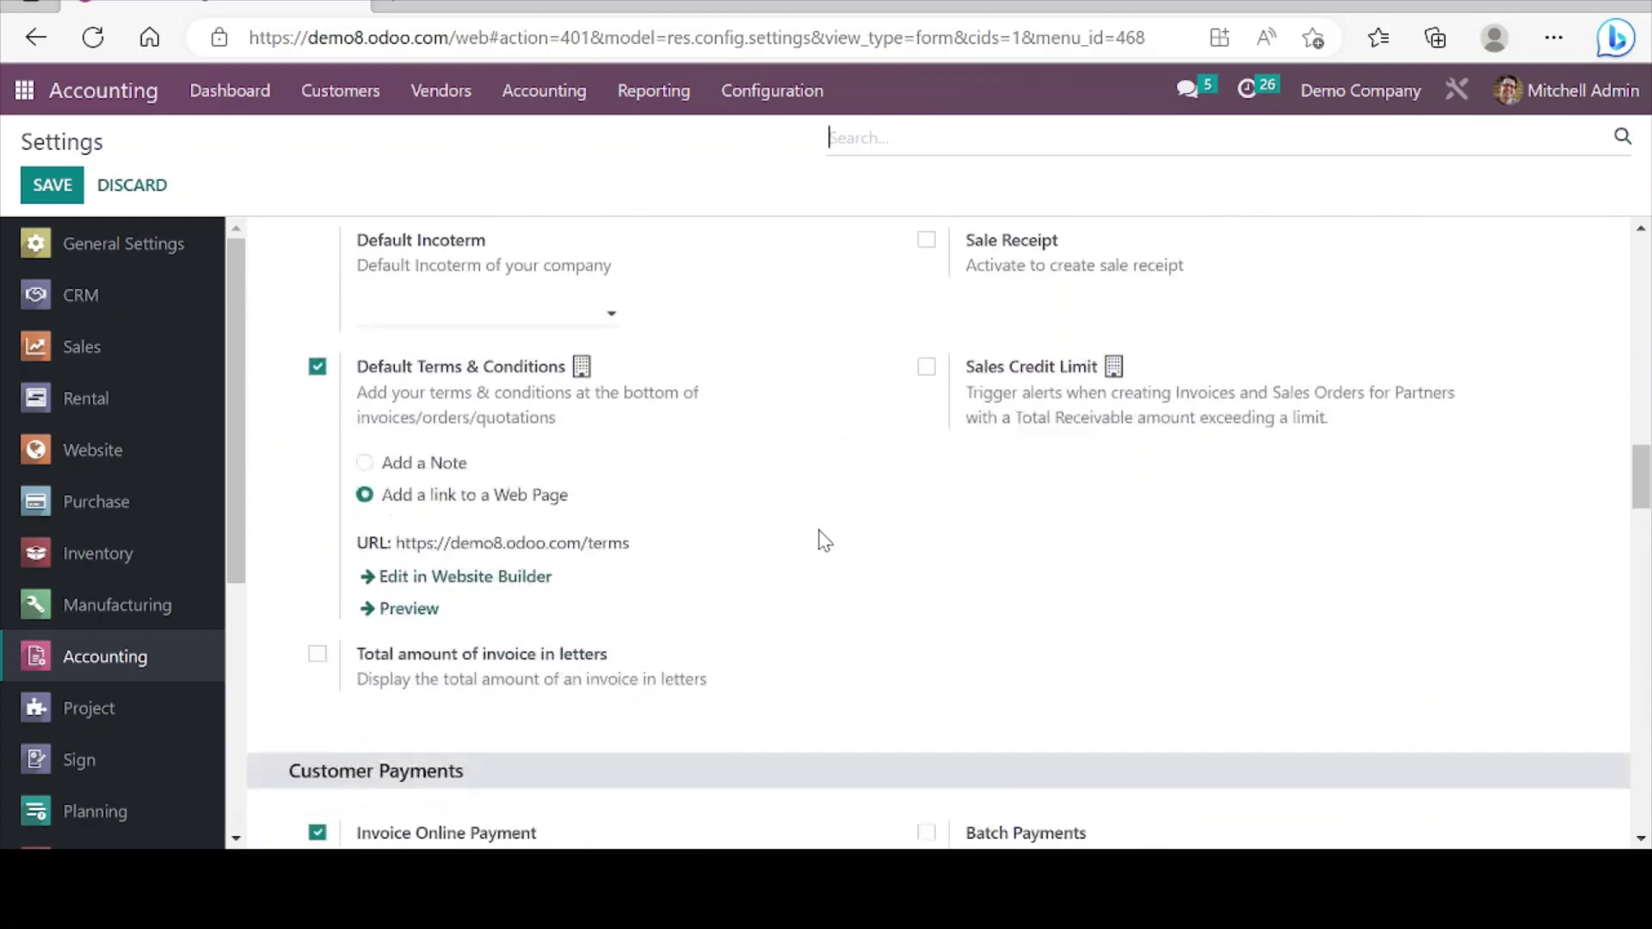
scroll(824, 540, up, 4)
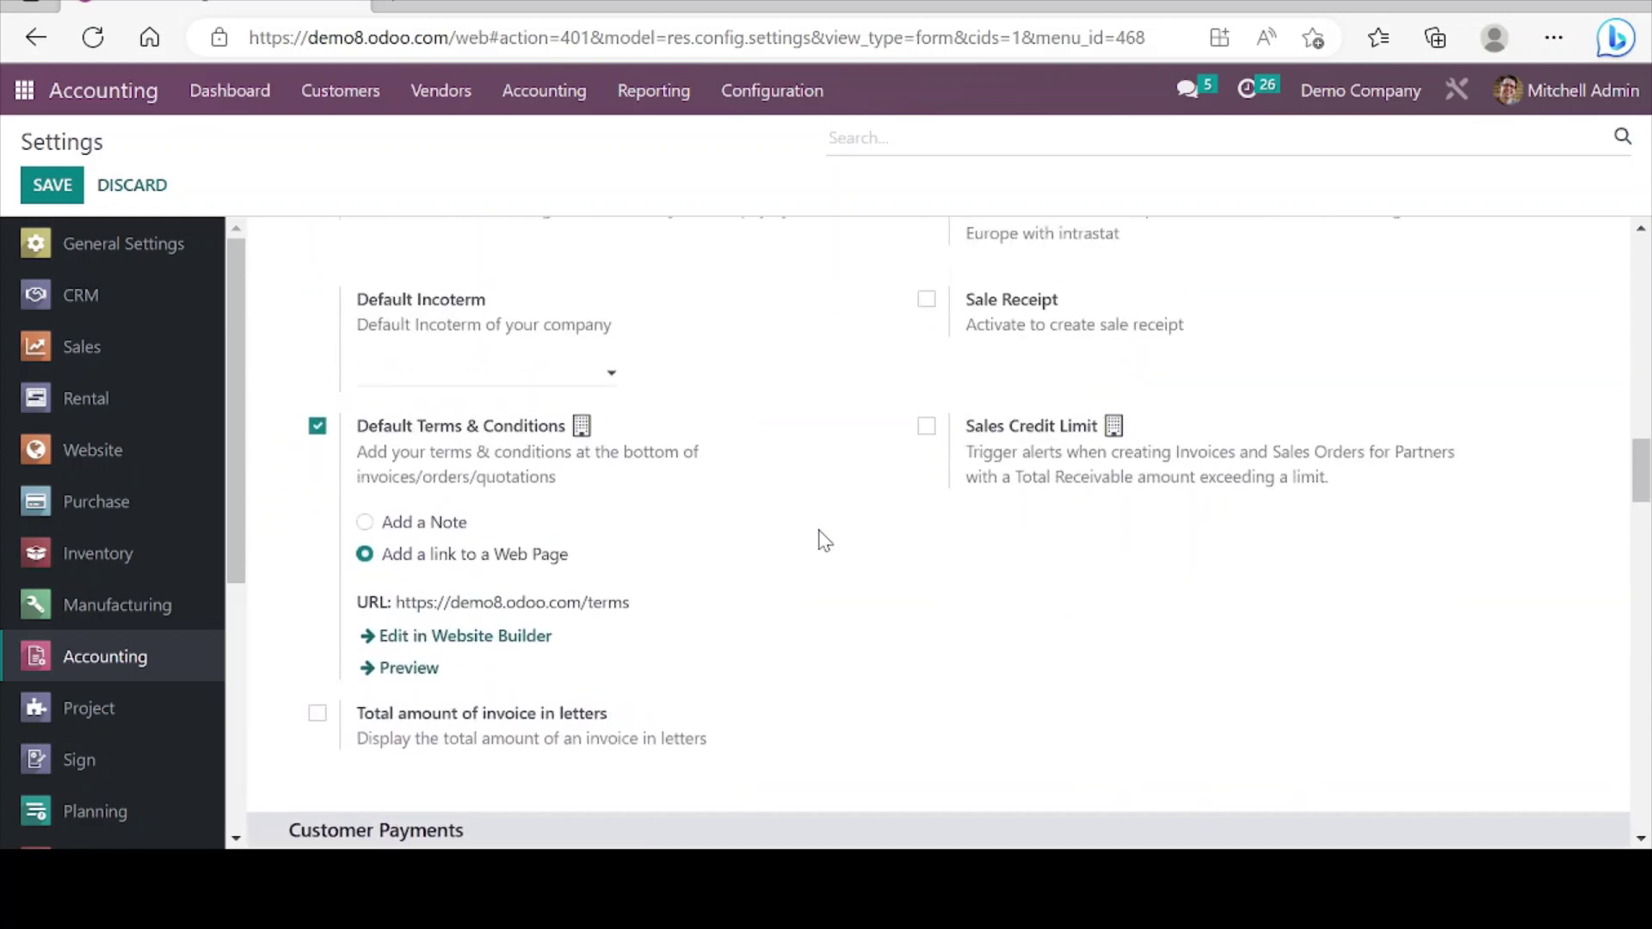
scroll(825, 539, up, 4)
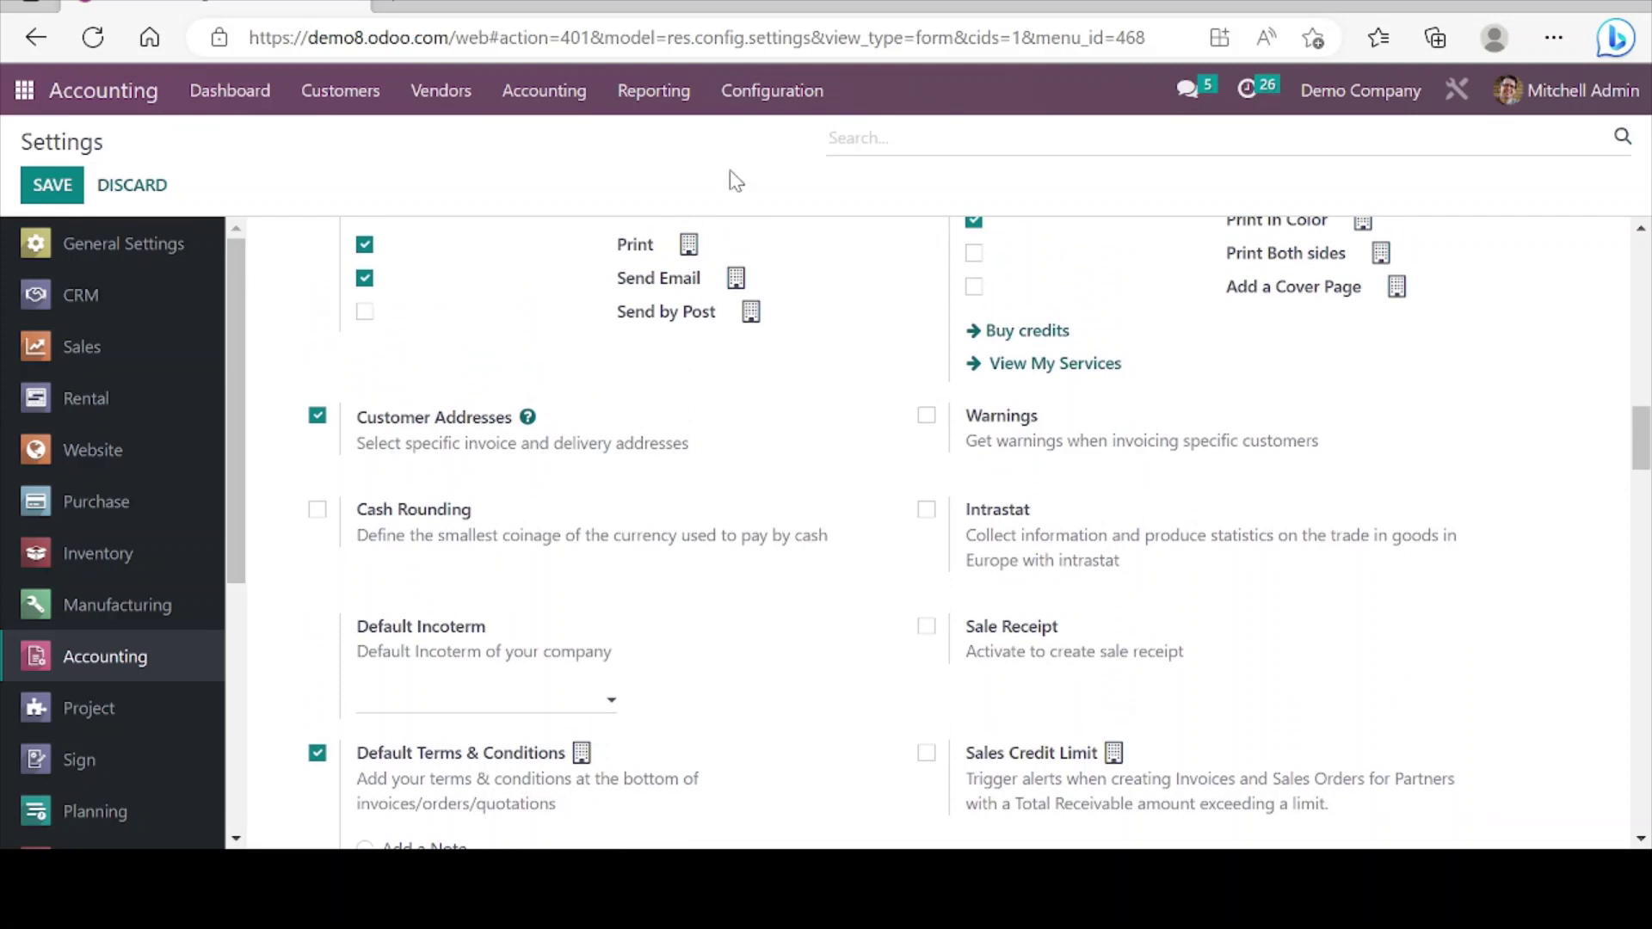
Step: Return to the Accounting Dashboard and remove the onboarding tips banner
click(241, 102)
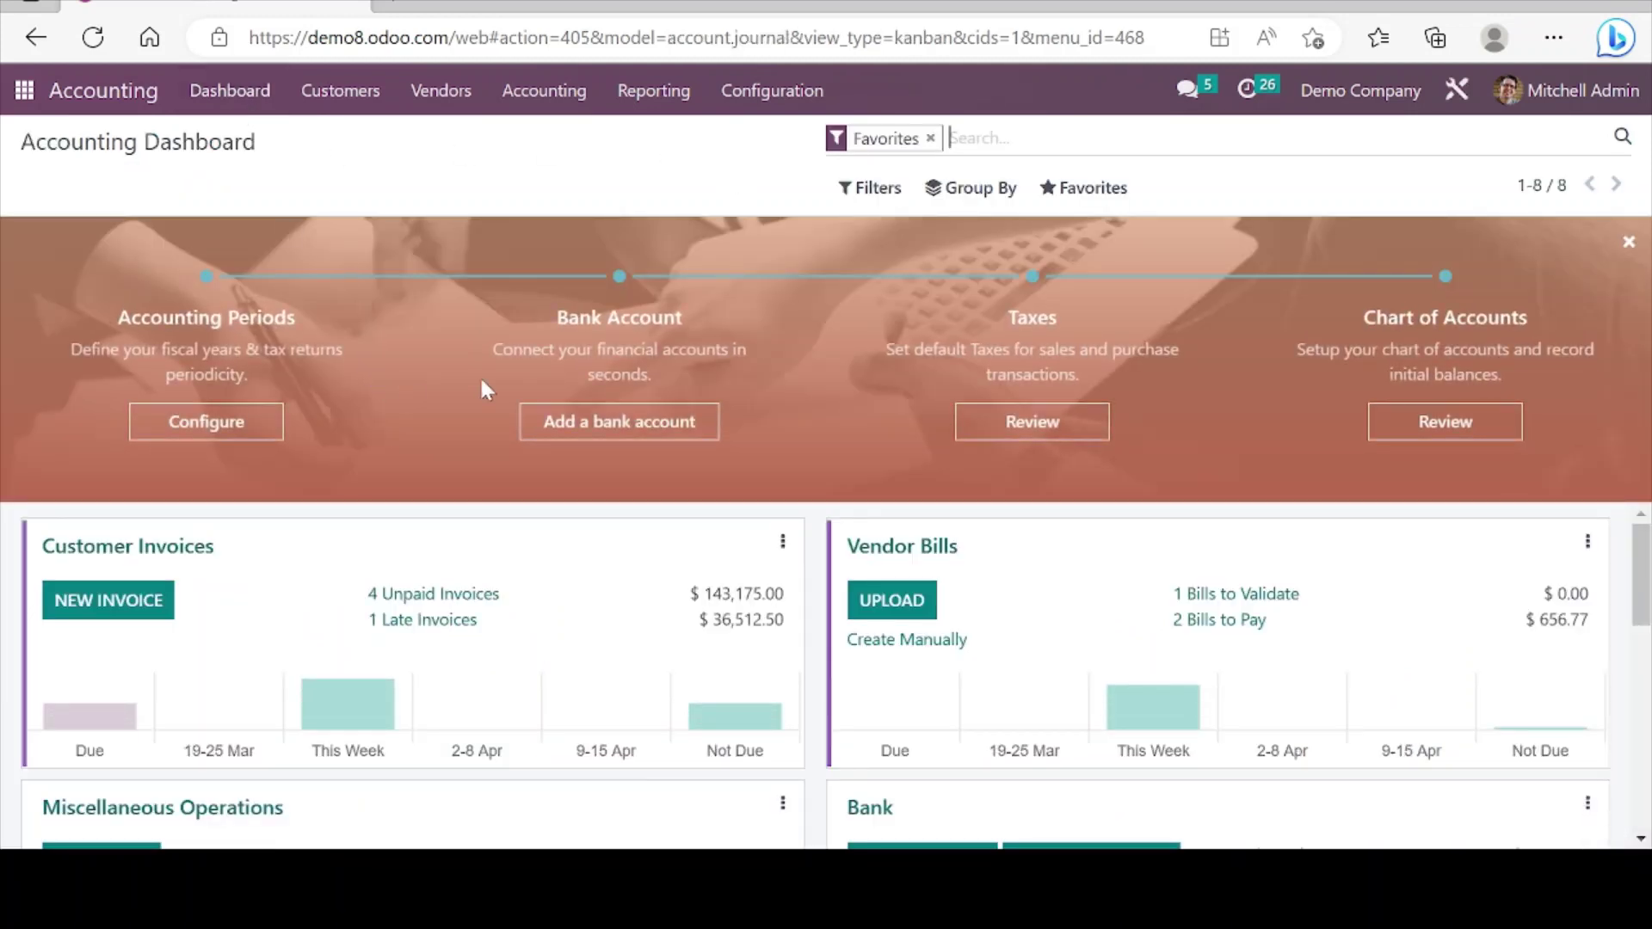
click(1629, 245)
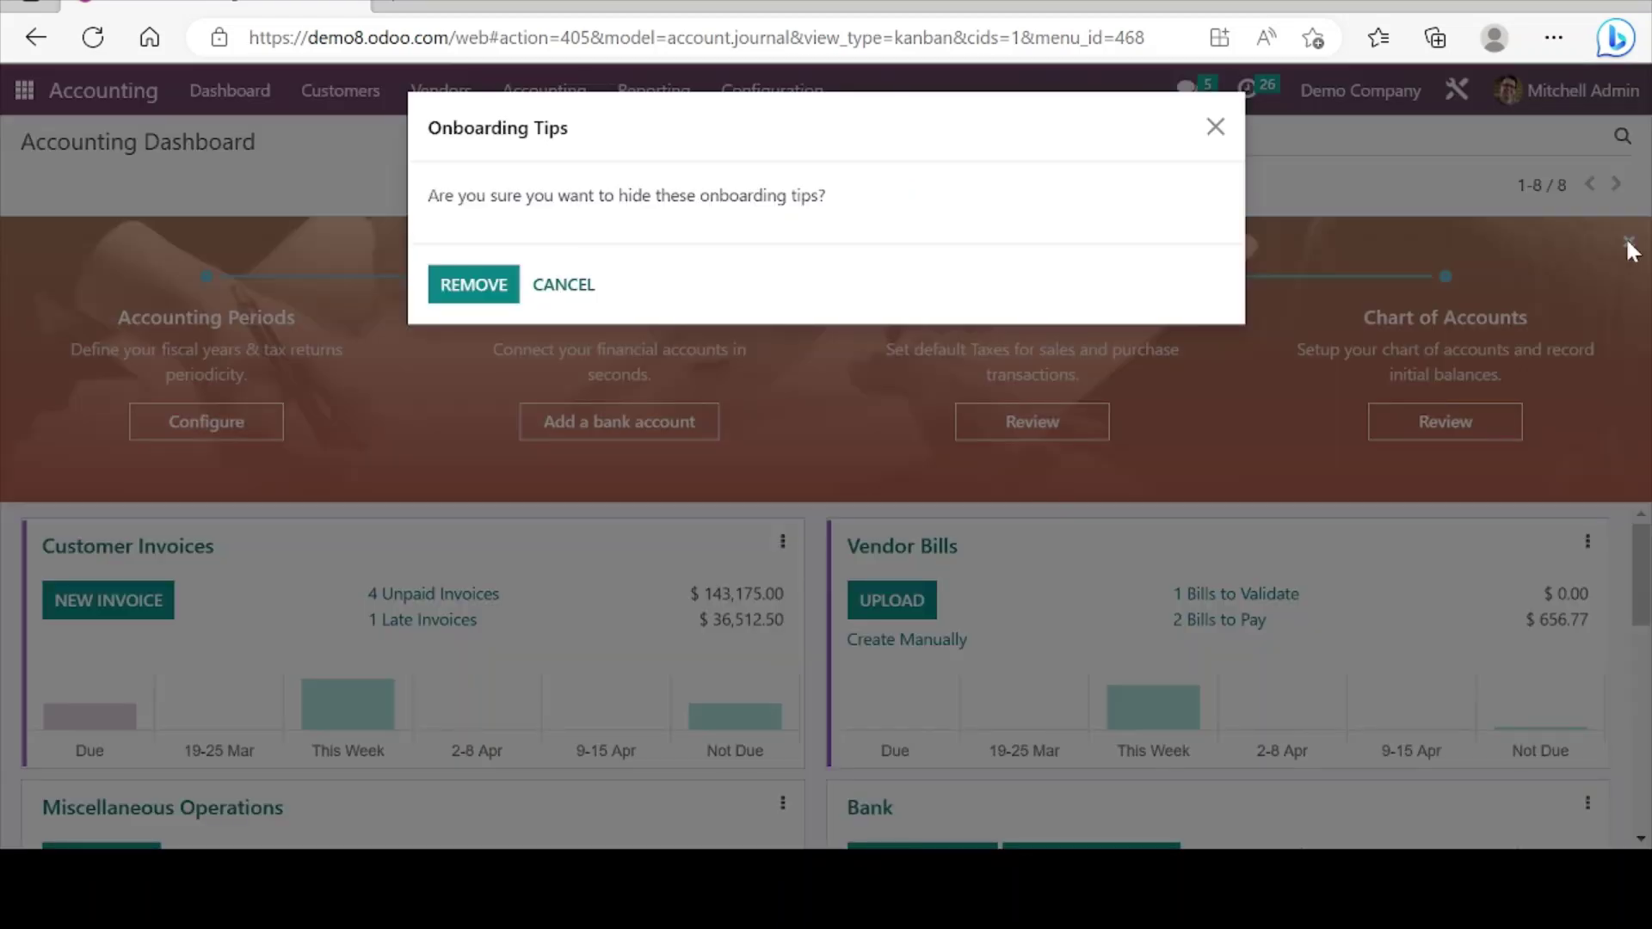
click(492, 285)
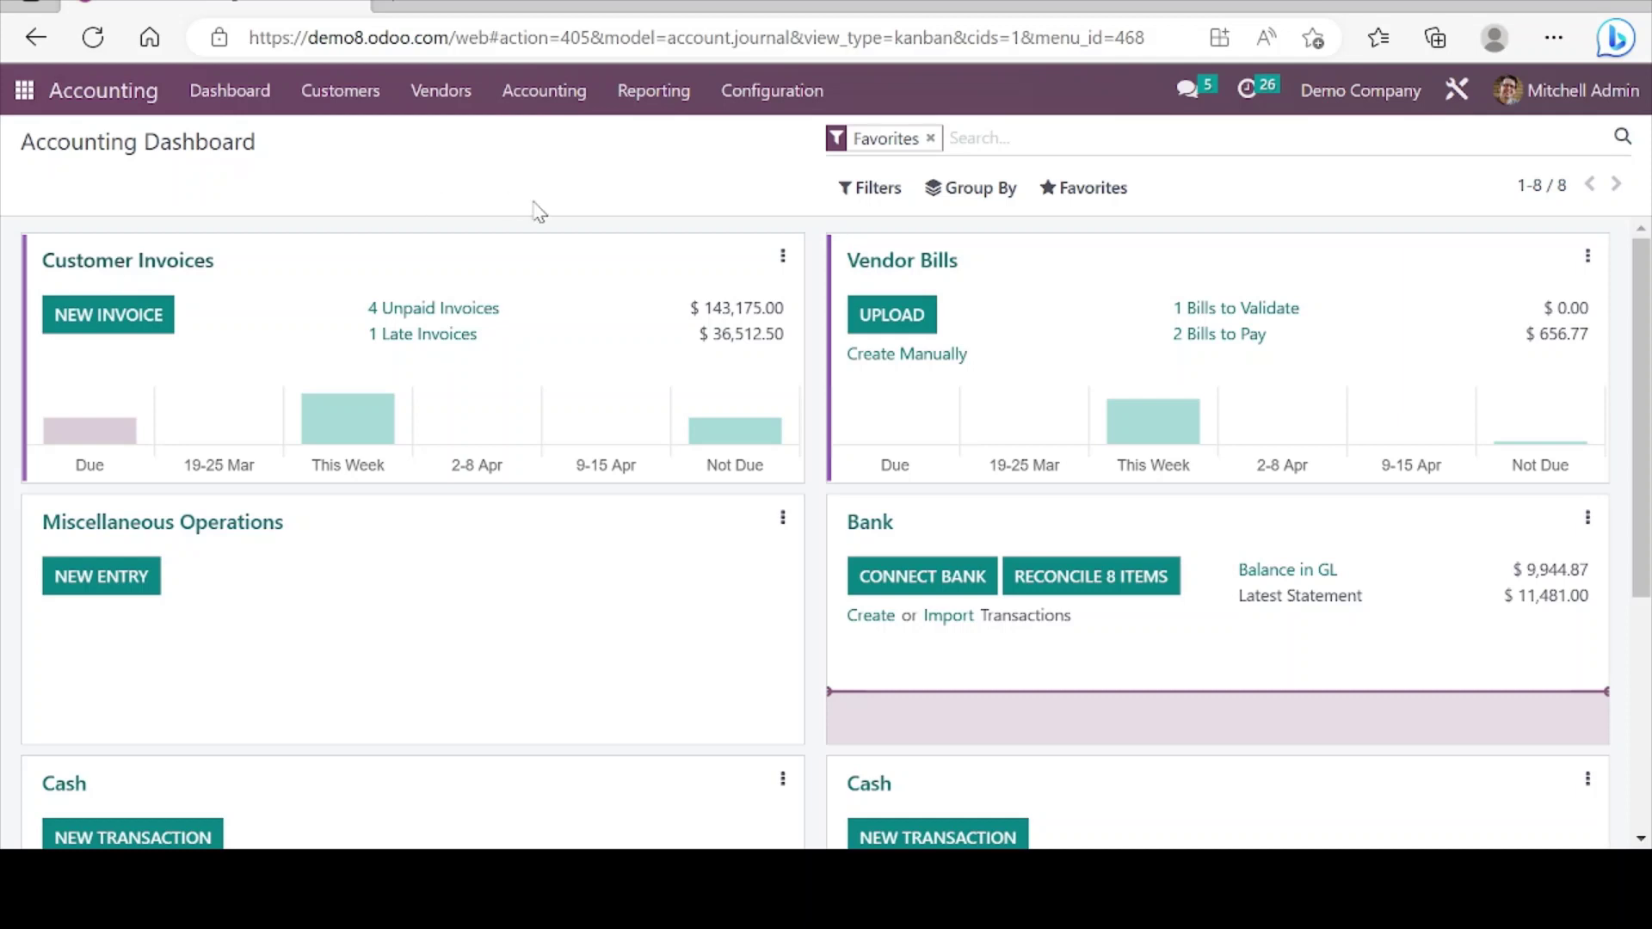
Step: Show the view, new and reporting options of the Customer Invoices and Vendor Bills journals on the dashboard
click(782, 260)
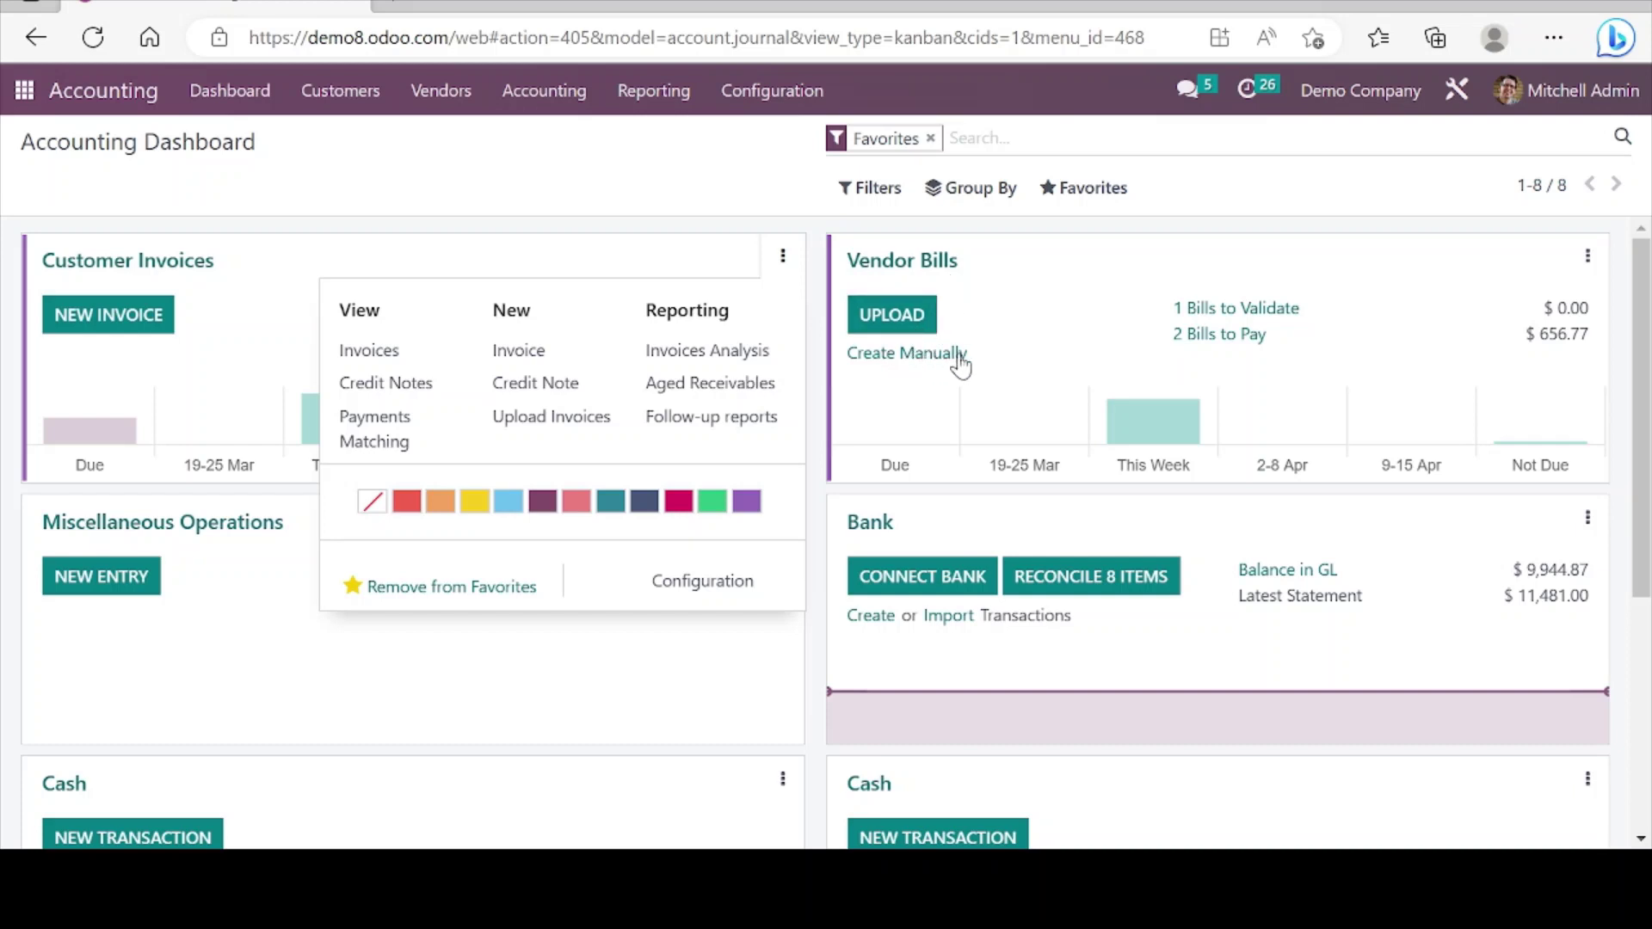
click(1587, 258)
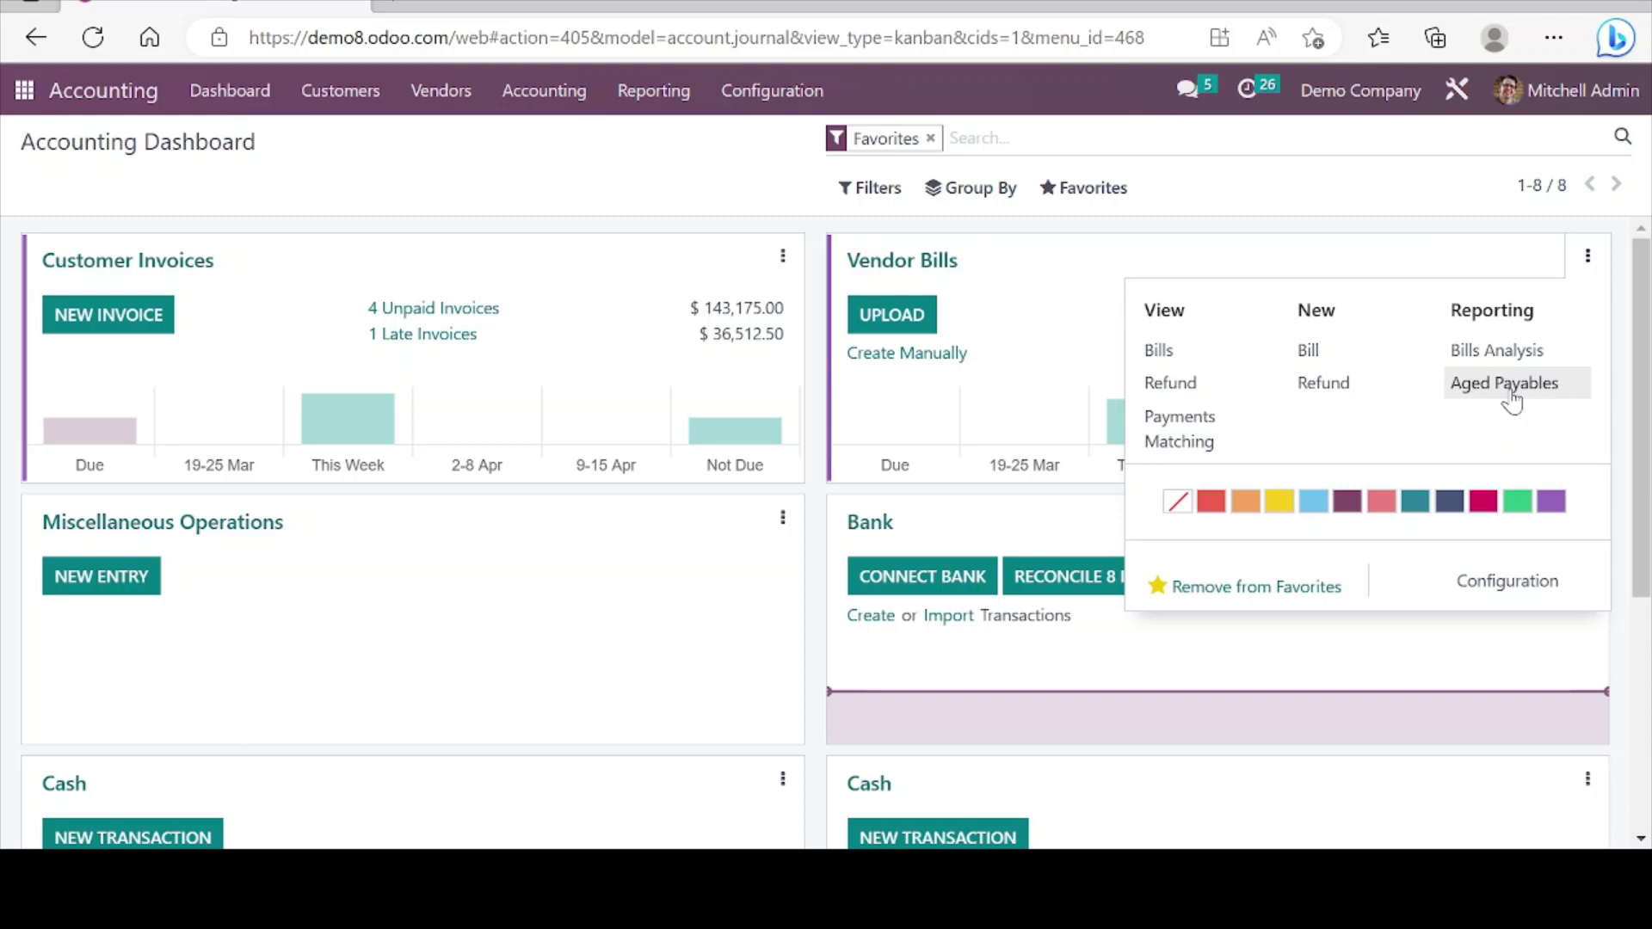
Step: Examine the options of the Bank journal and the second Cash journal, and look over the remaining dashboard journals
scroll(820, 488, down, 1)
scroll(819, 488, down, 3)
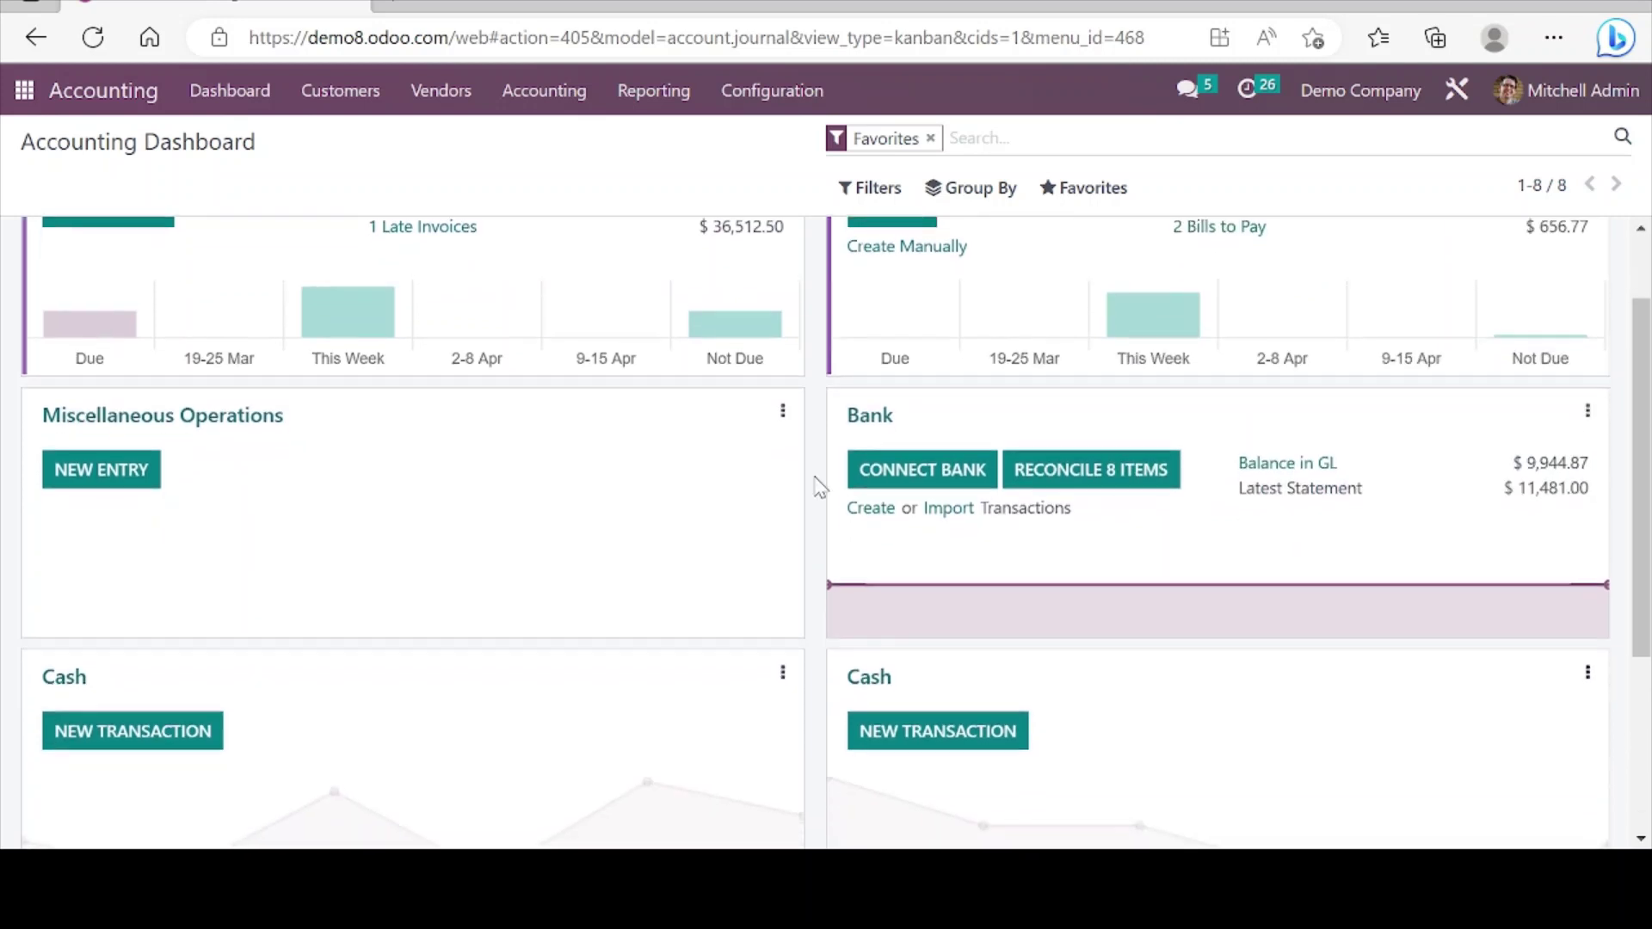
scroll(817, 485, up, 2)
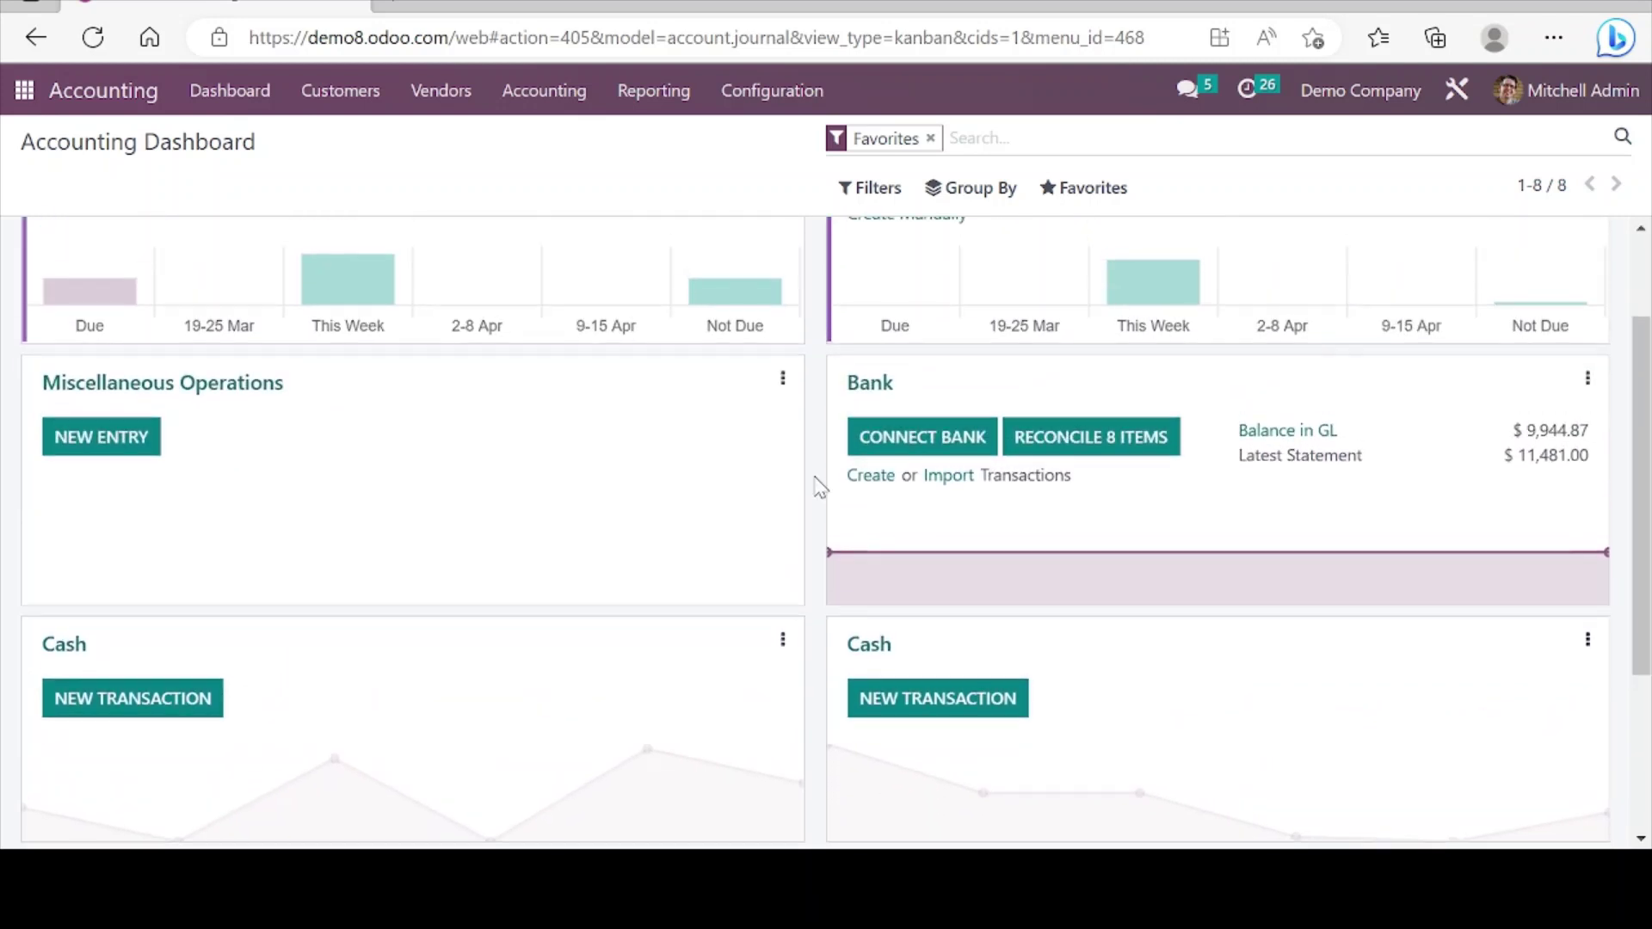
scroll(814, 477, down, 1)
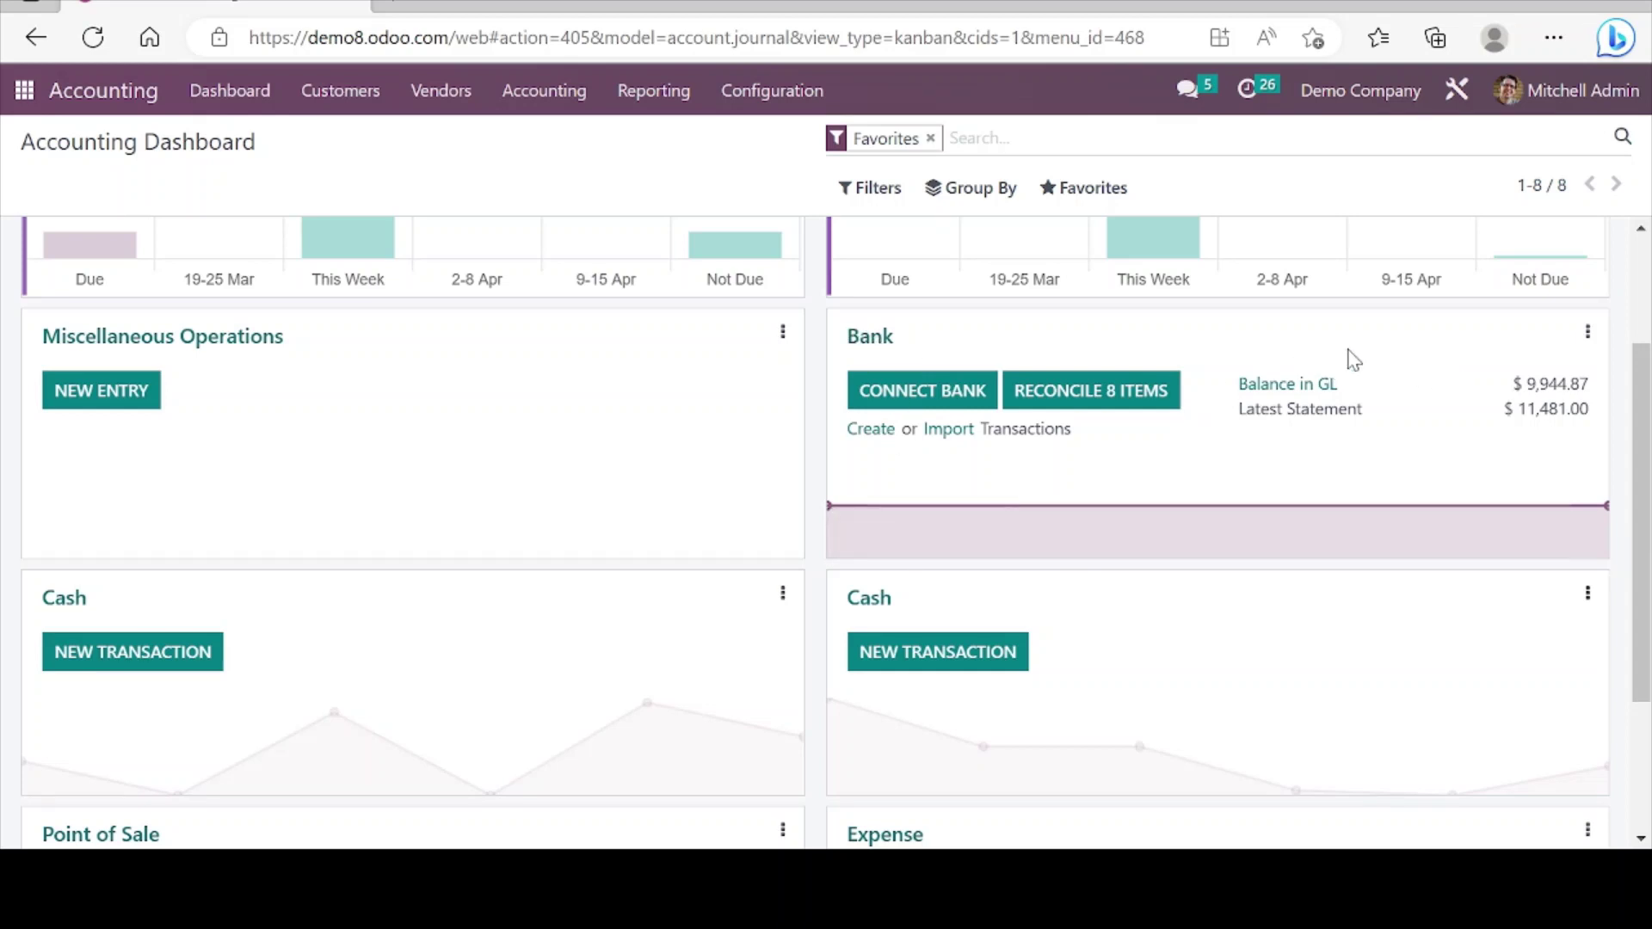
click(1587, 334)
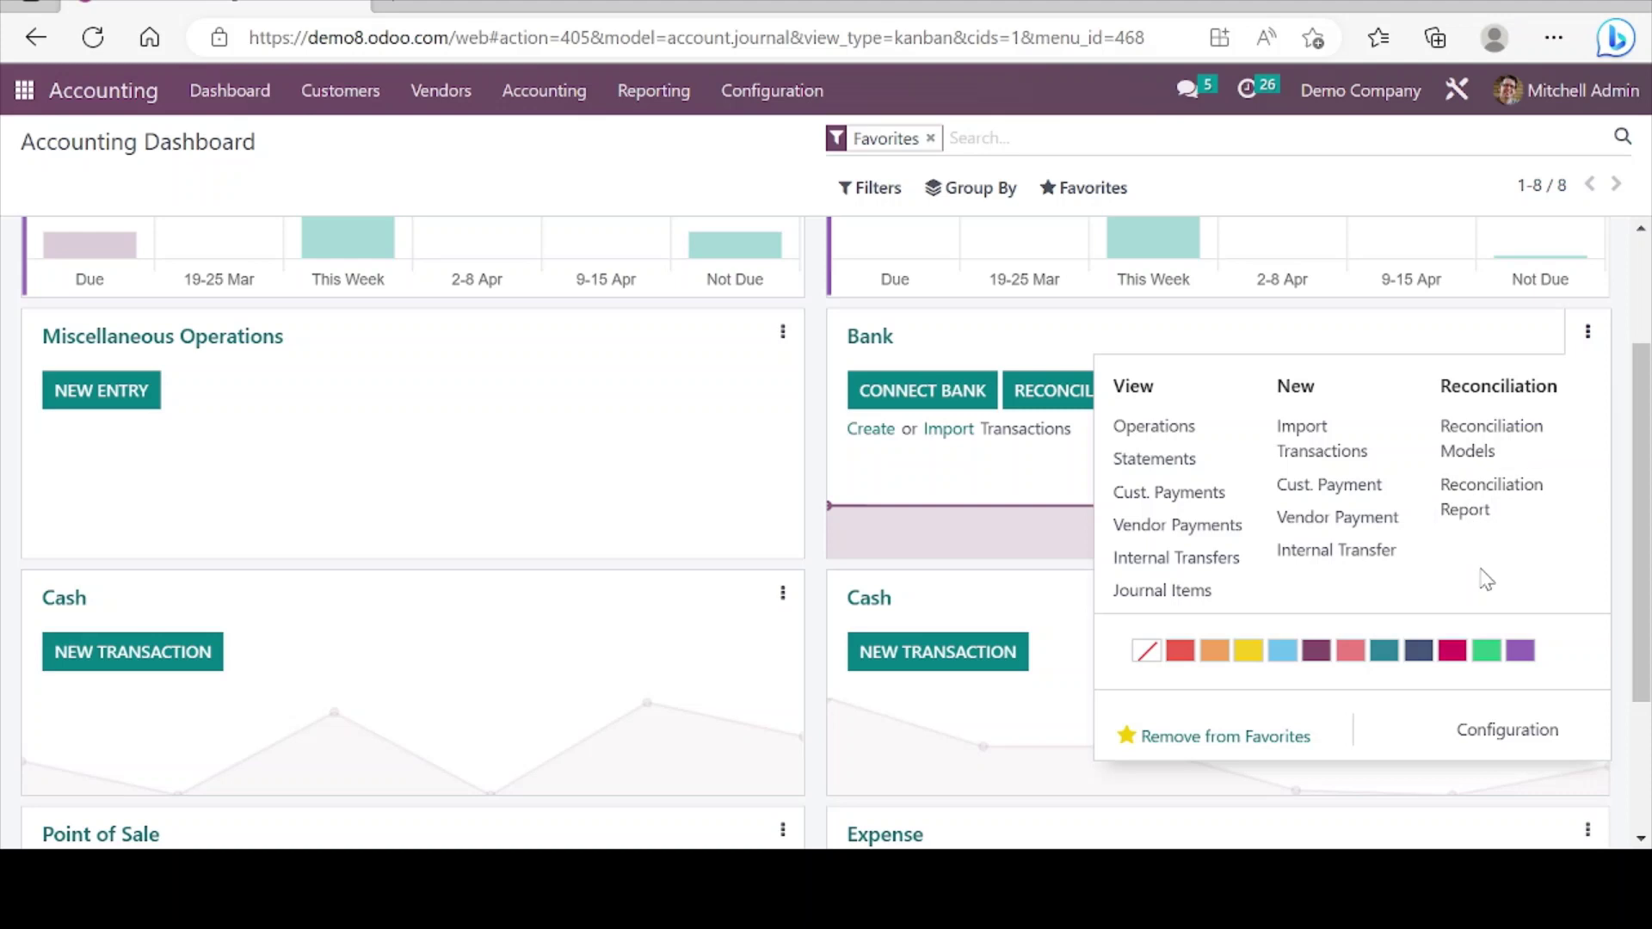
click(1587, 332)
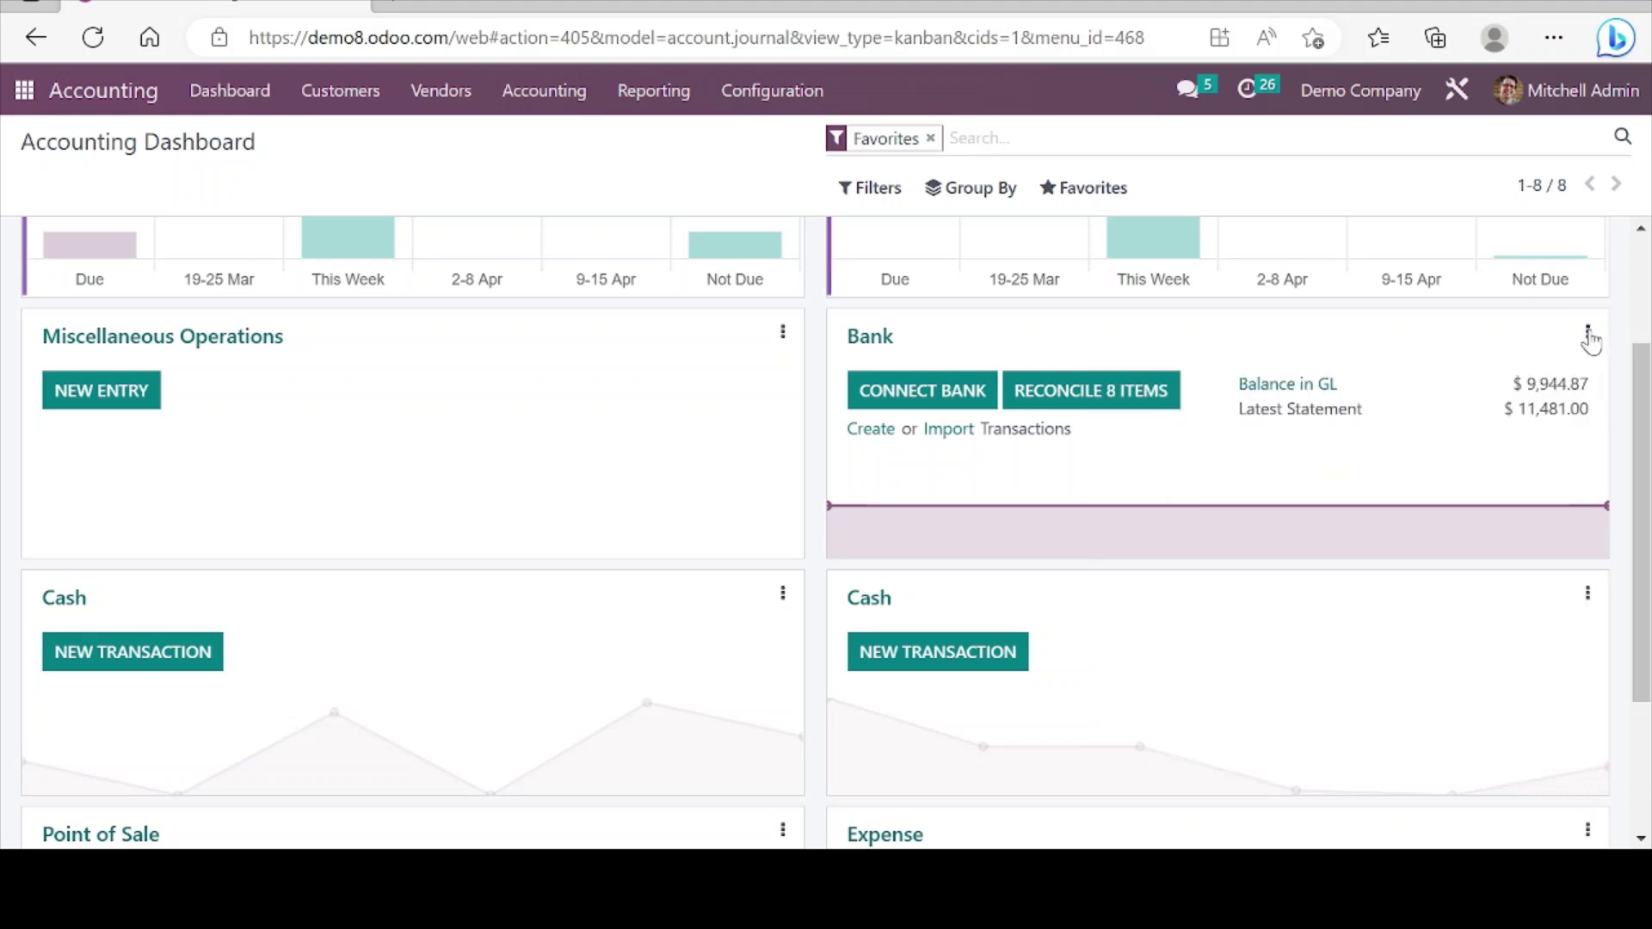
click(1587, 595)
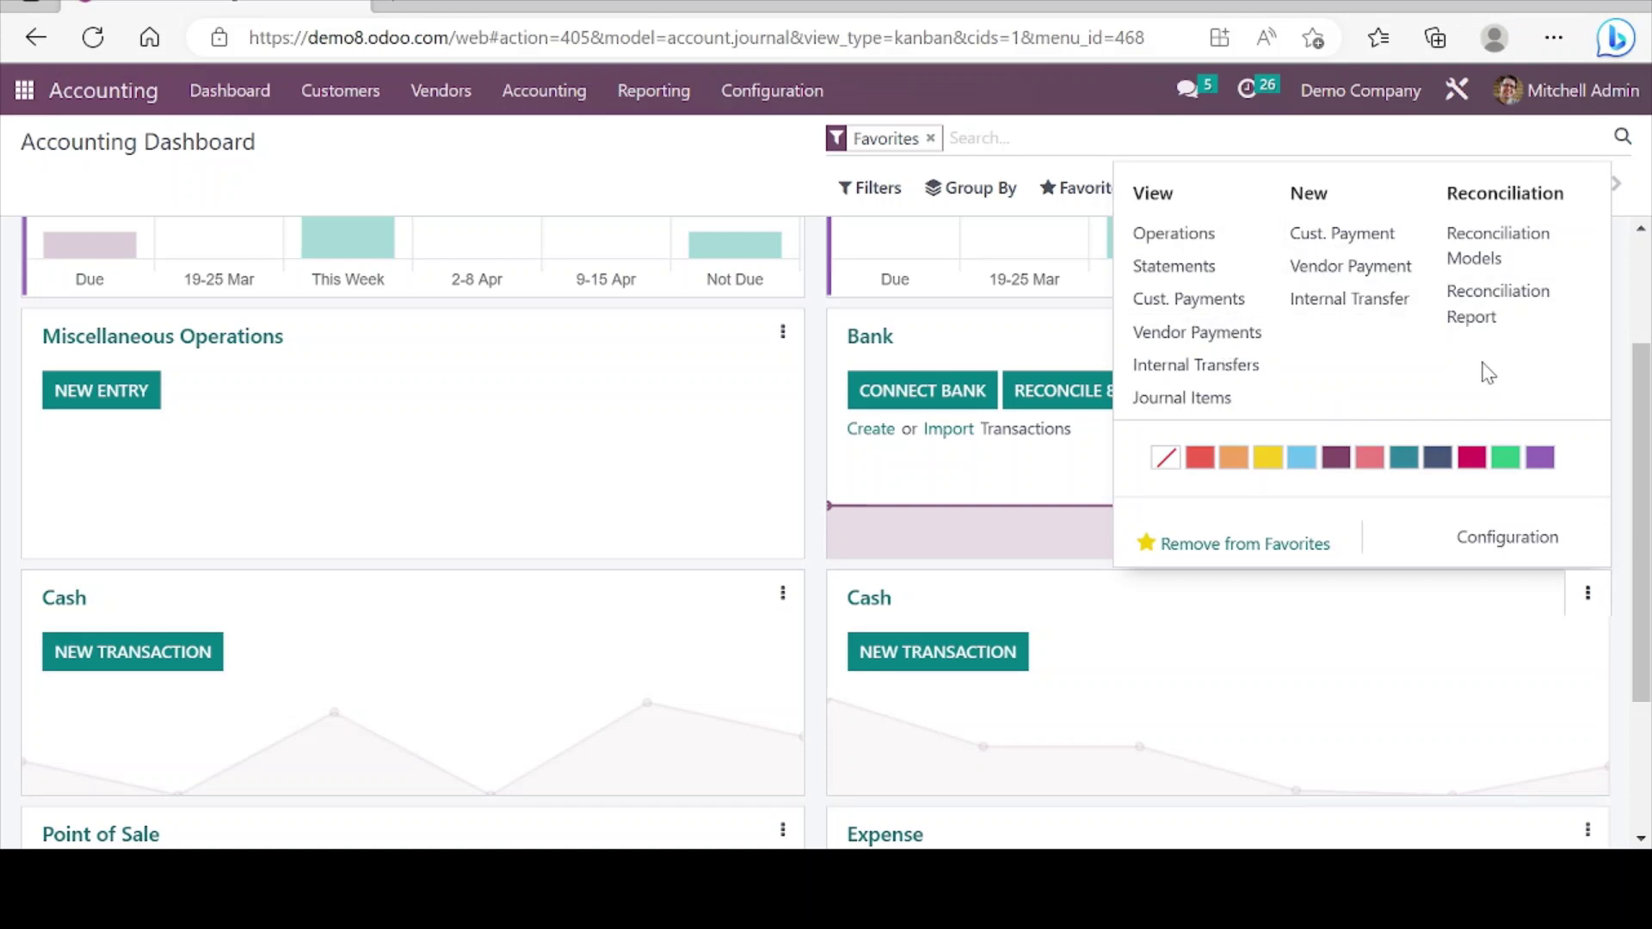
click(1588, 598)
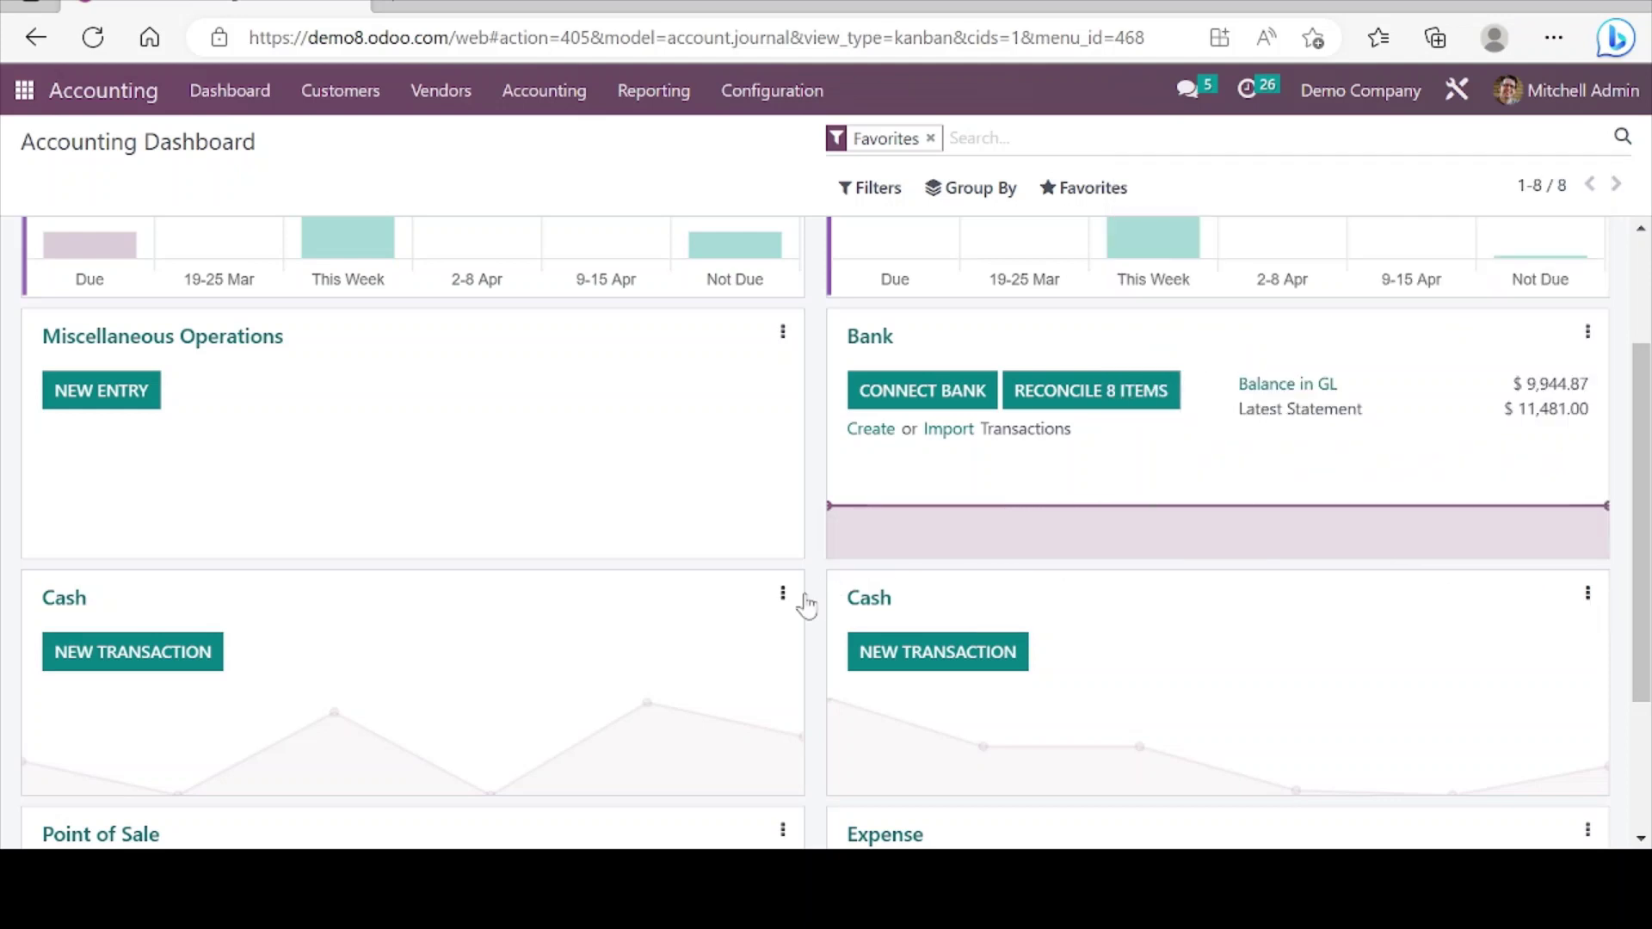
scroll(806, 606, down, 3)
scroll(806, 606, up, 4)
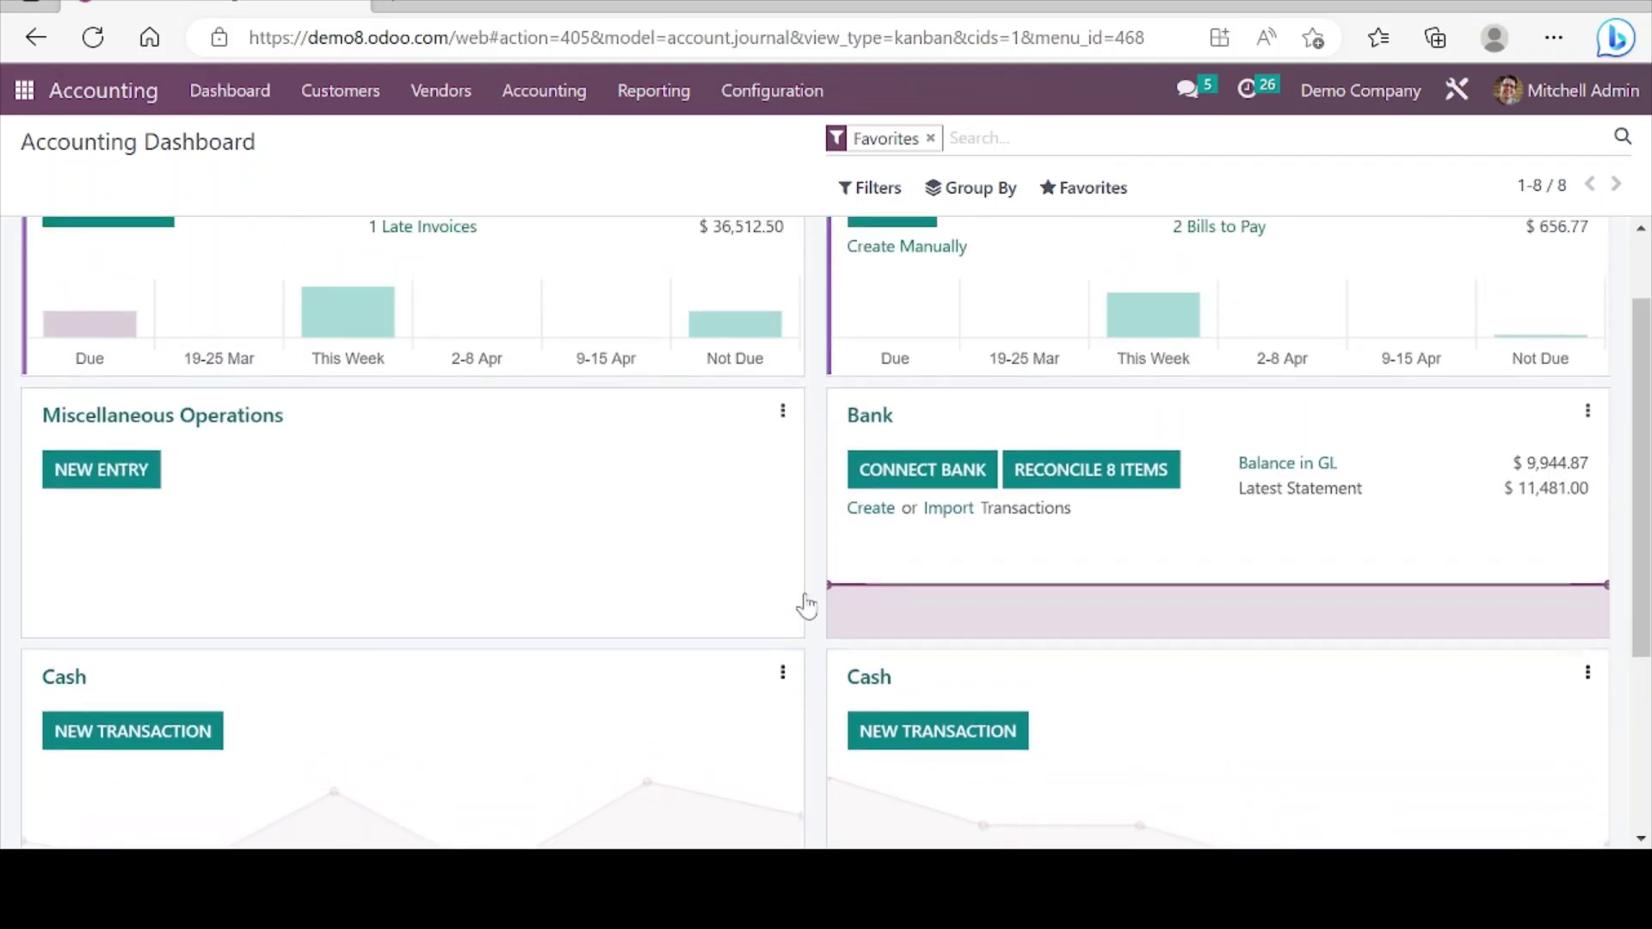
scroll(806, 606, up, 3)
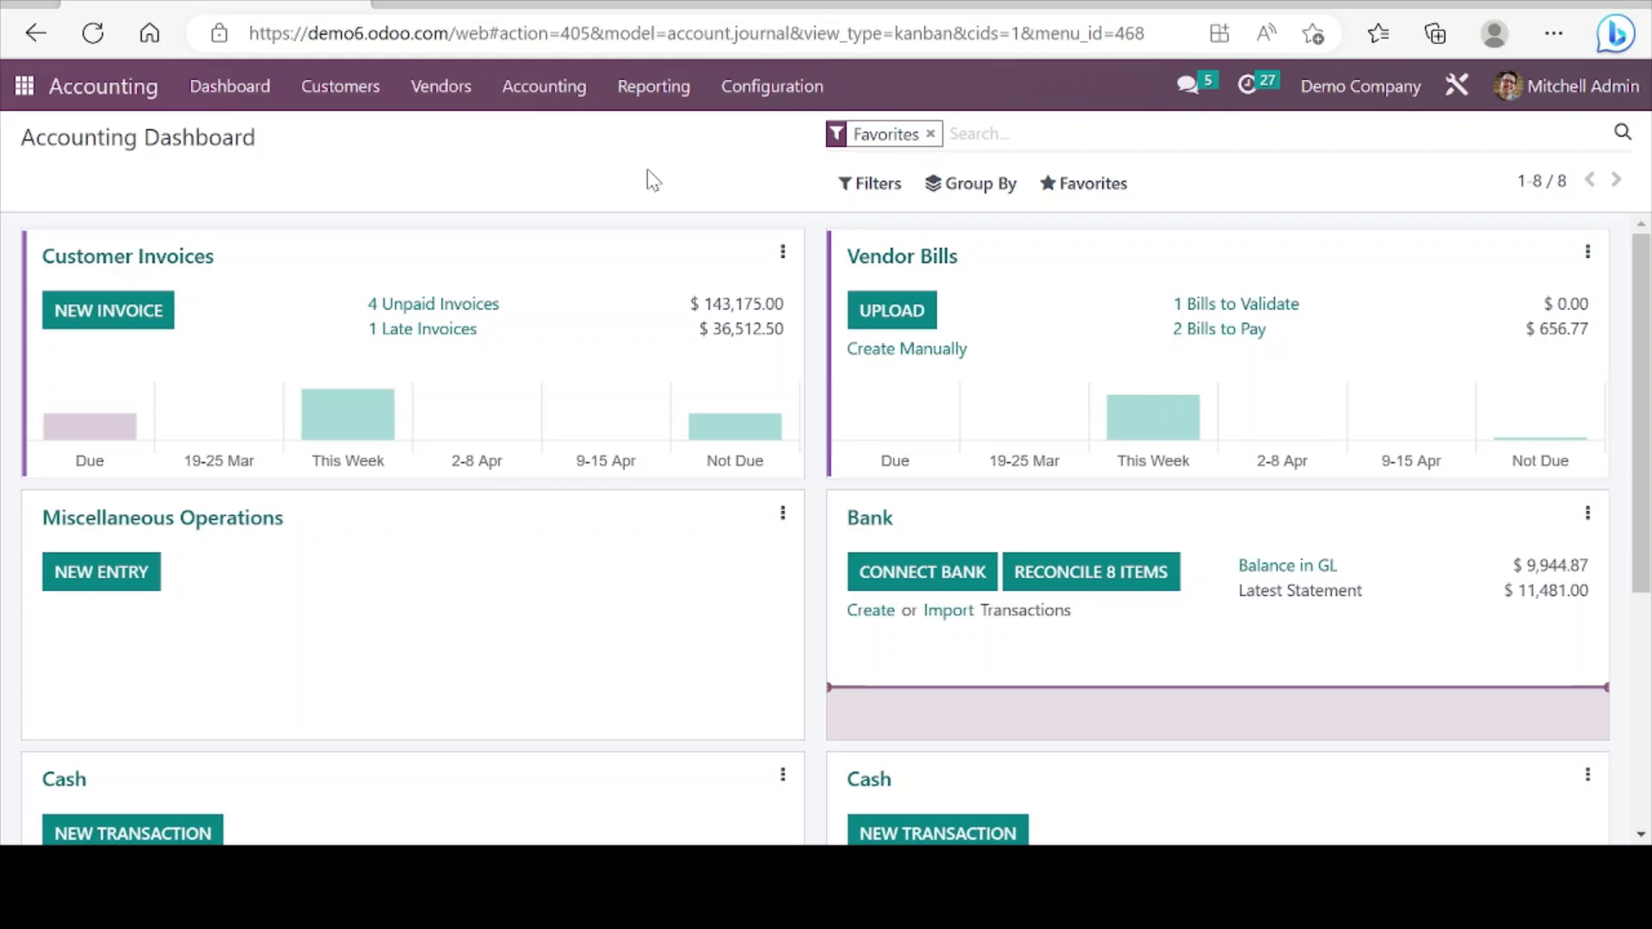
Step: Open the Deco Addict customer invoice that has the Follow-up on payment activity and review its invoice lines
click(345, 91)
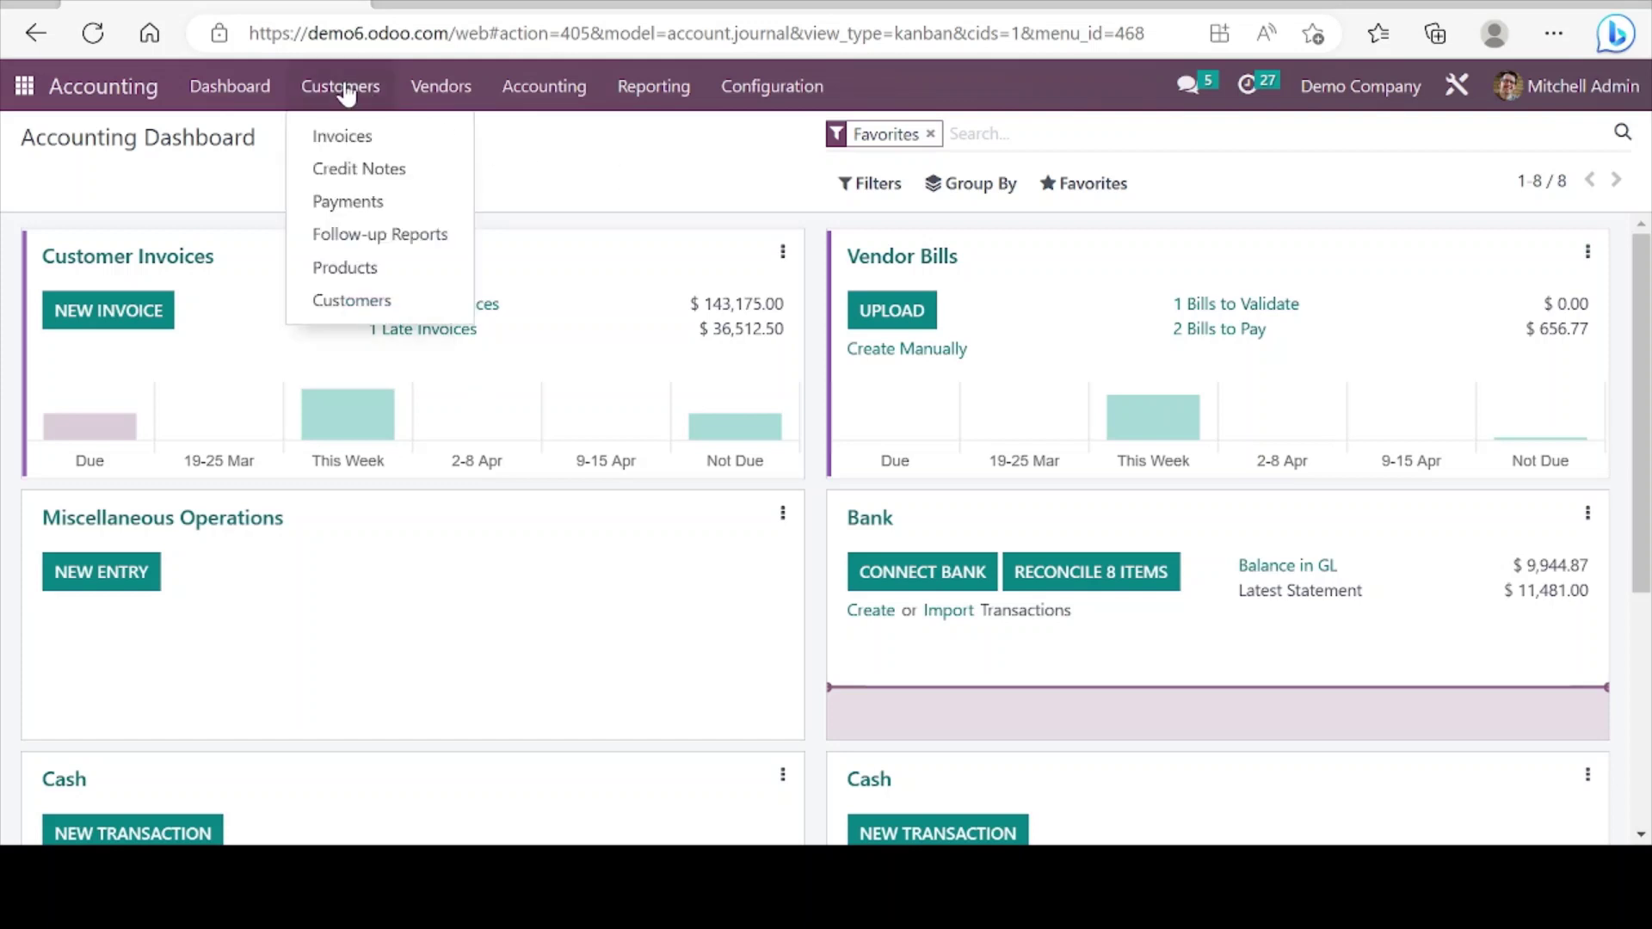
click(344, 150)
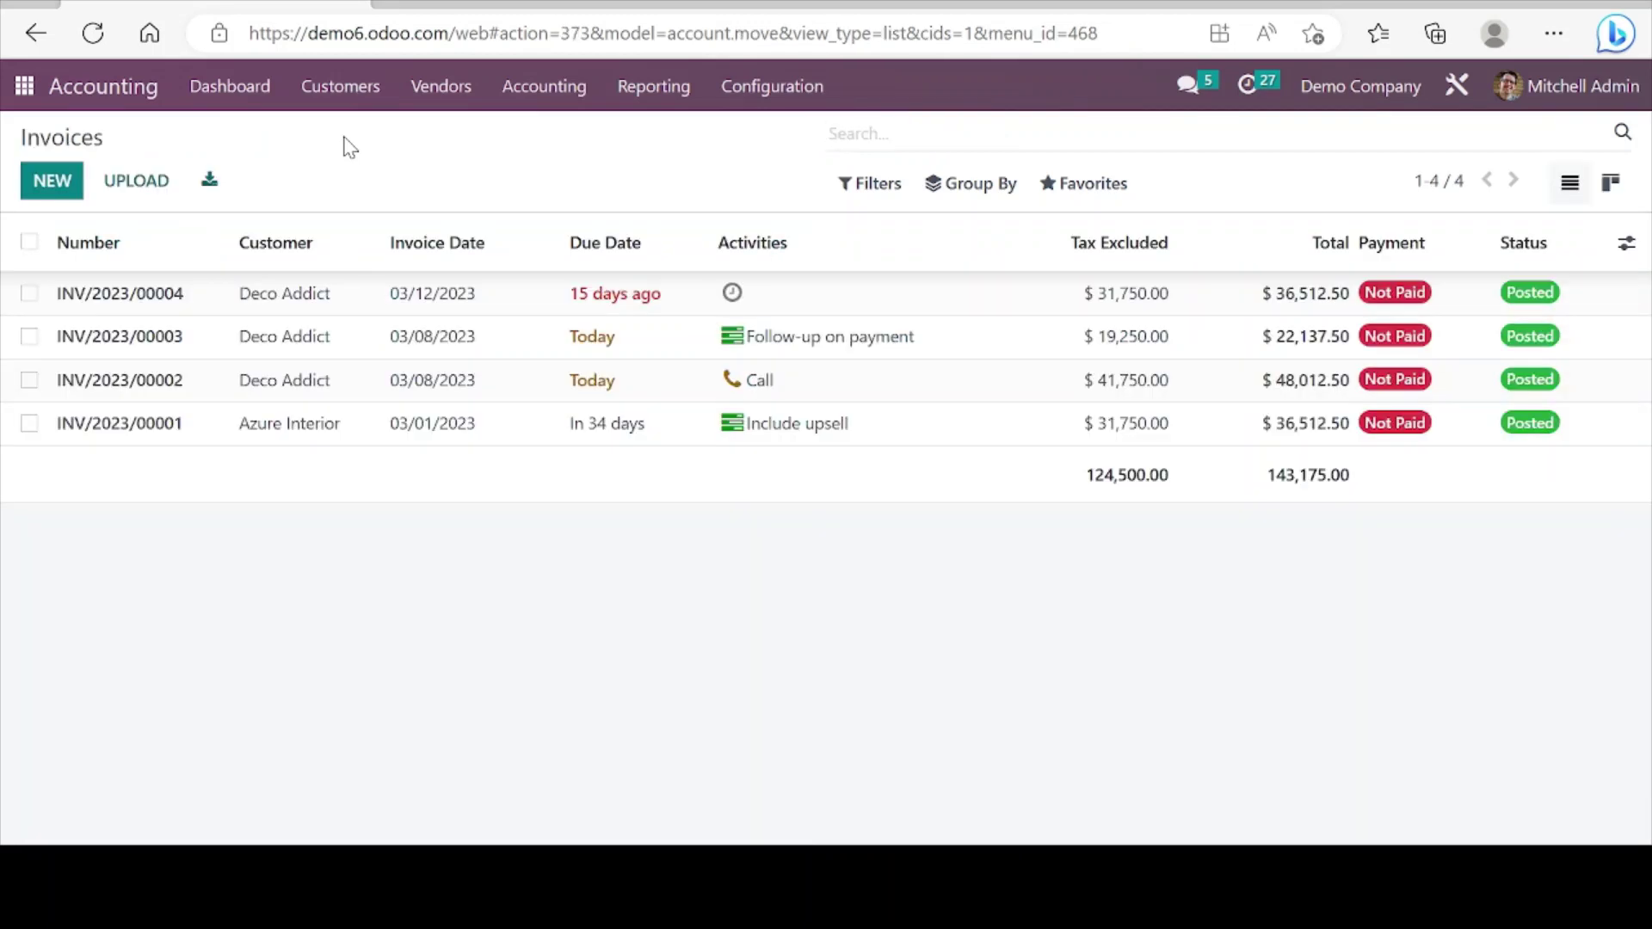
click(280, 344)
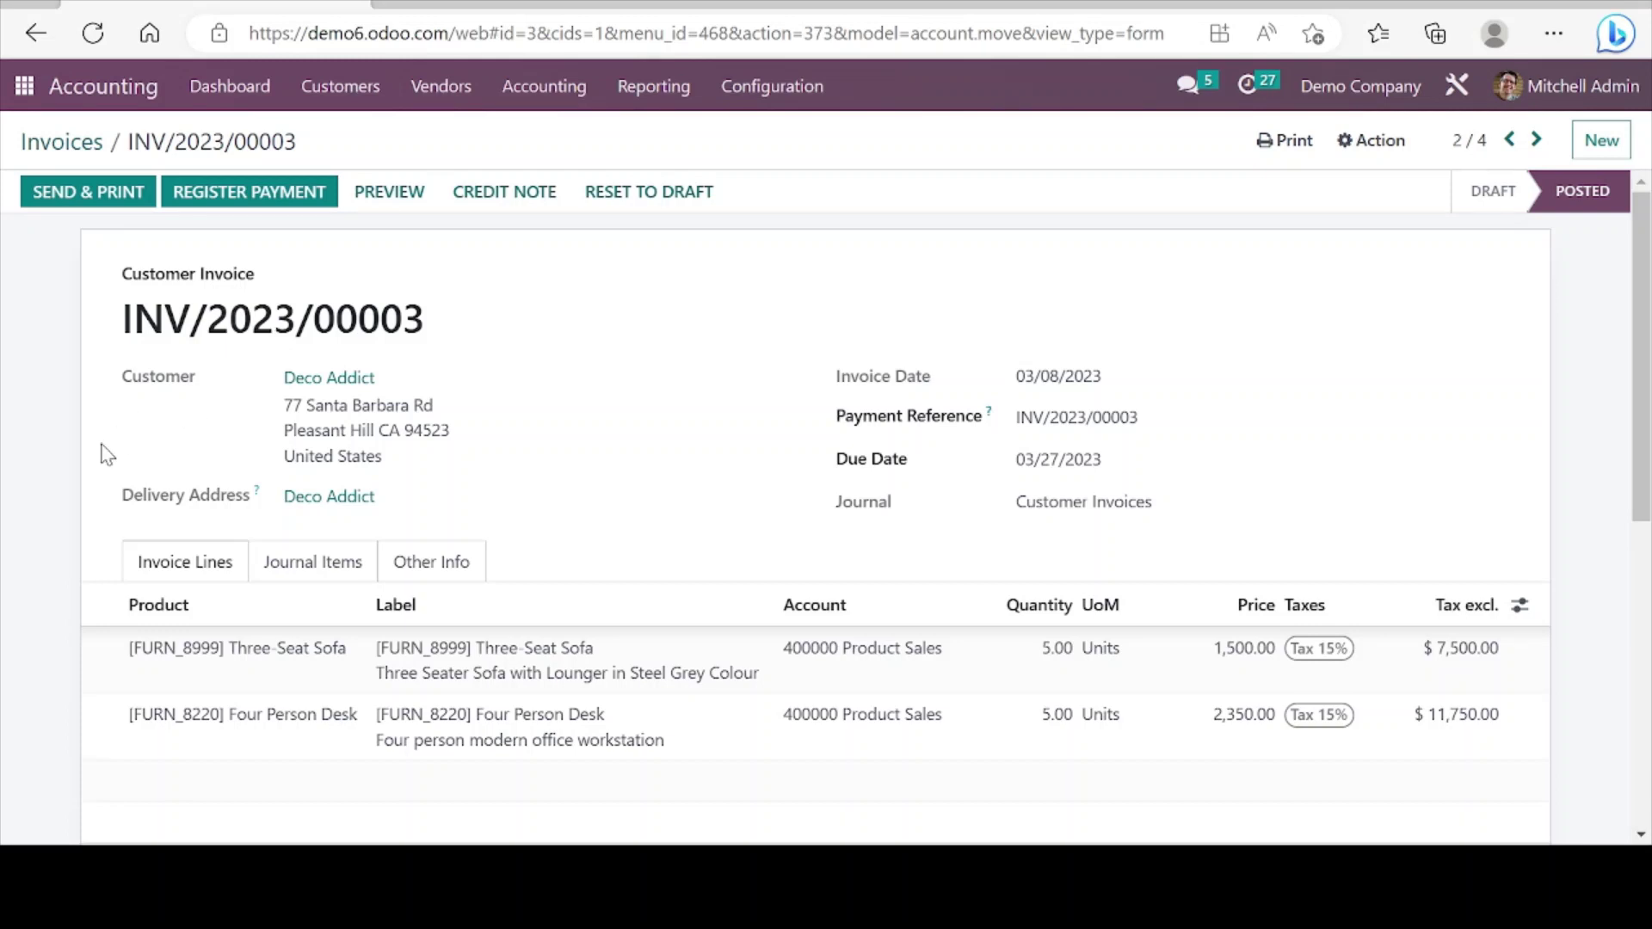
scroll(107, 454, down, 1)
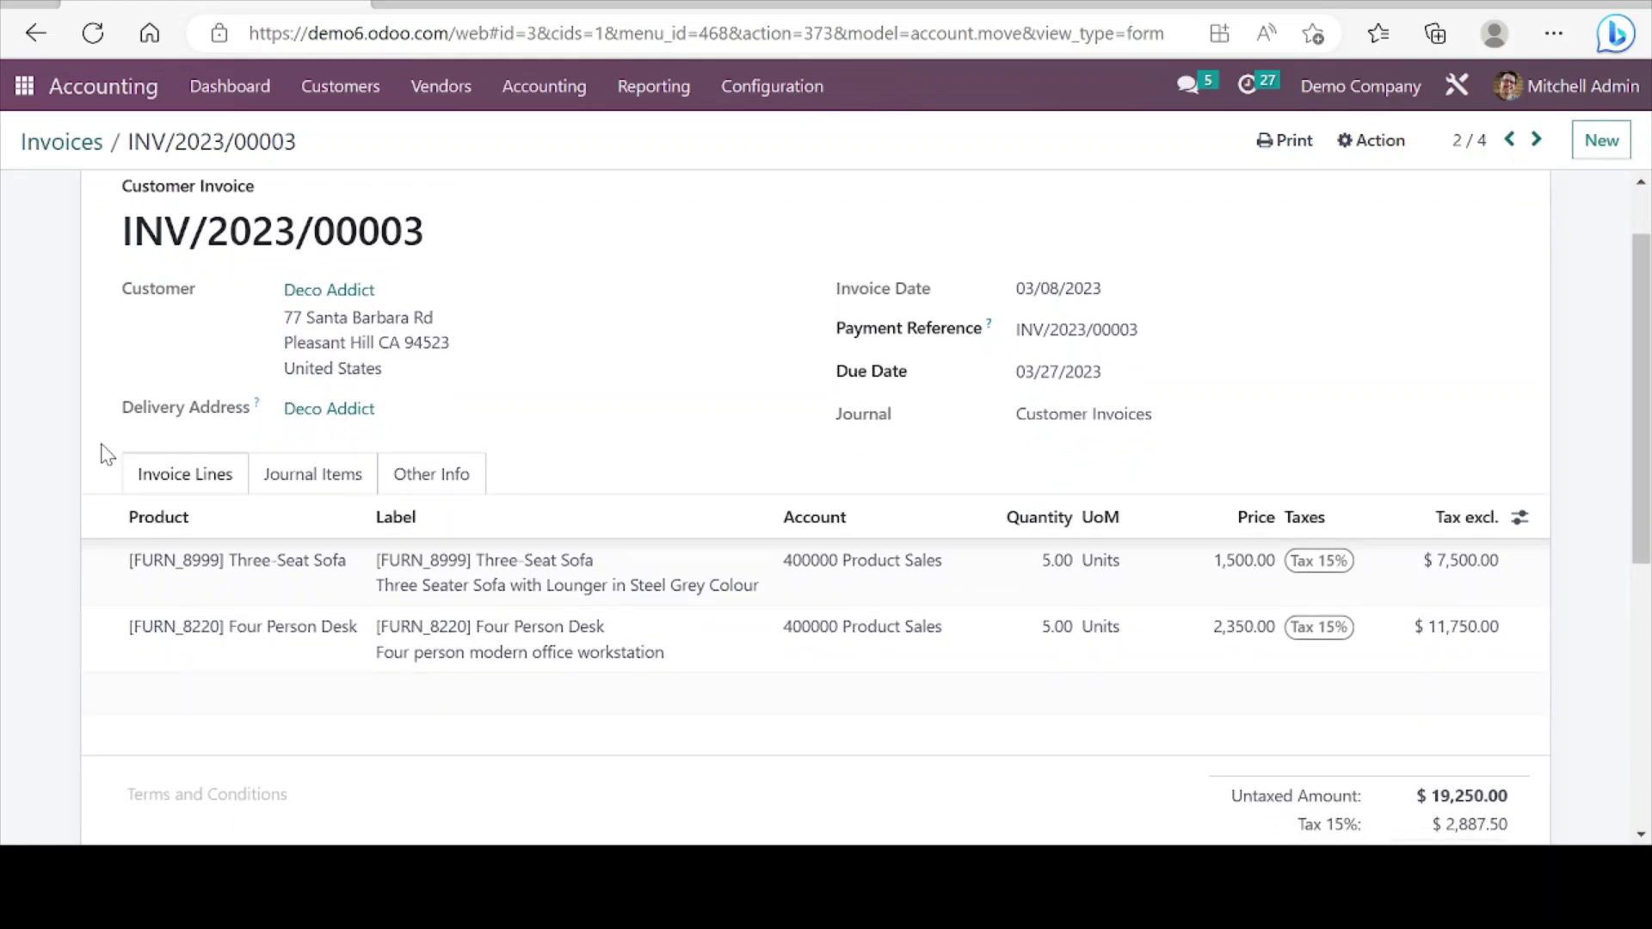
scroll(106, 455, up, 1)
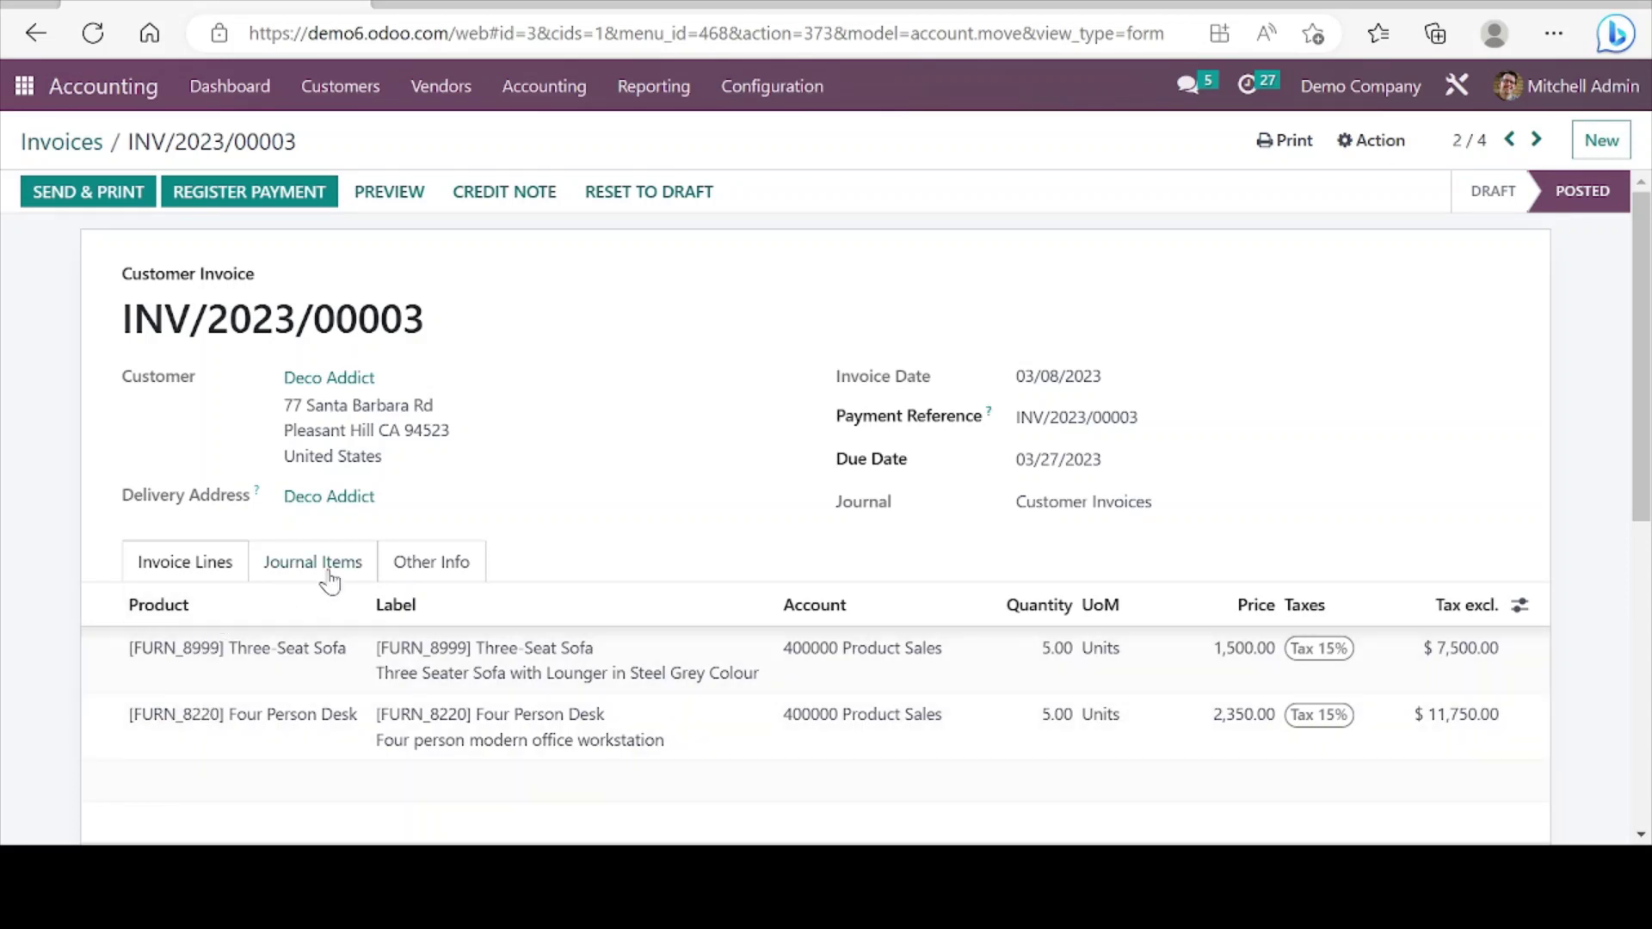
Step: Review the journal items of the open customer invoice
click(329, 583)
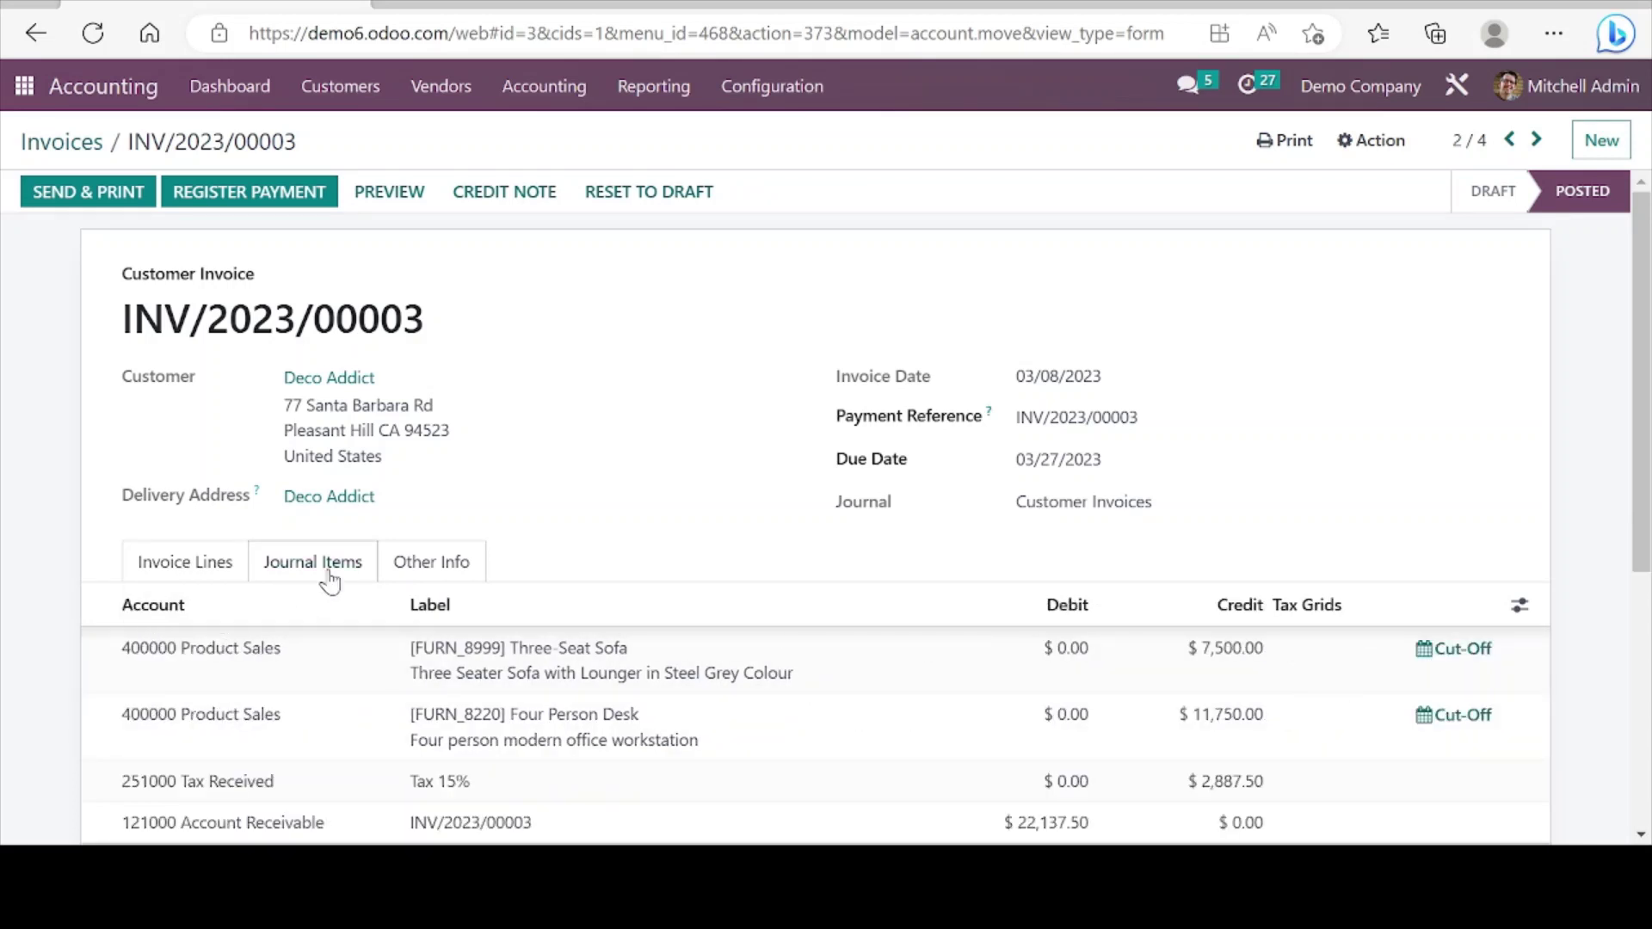
scroll(328, 685, down, 1)
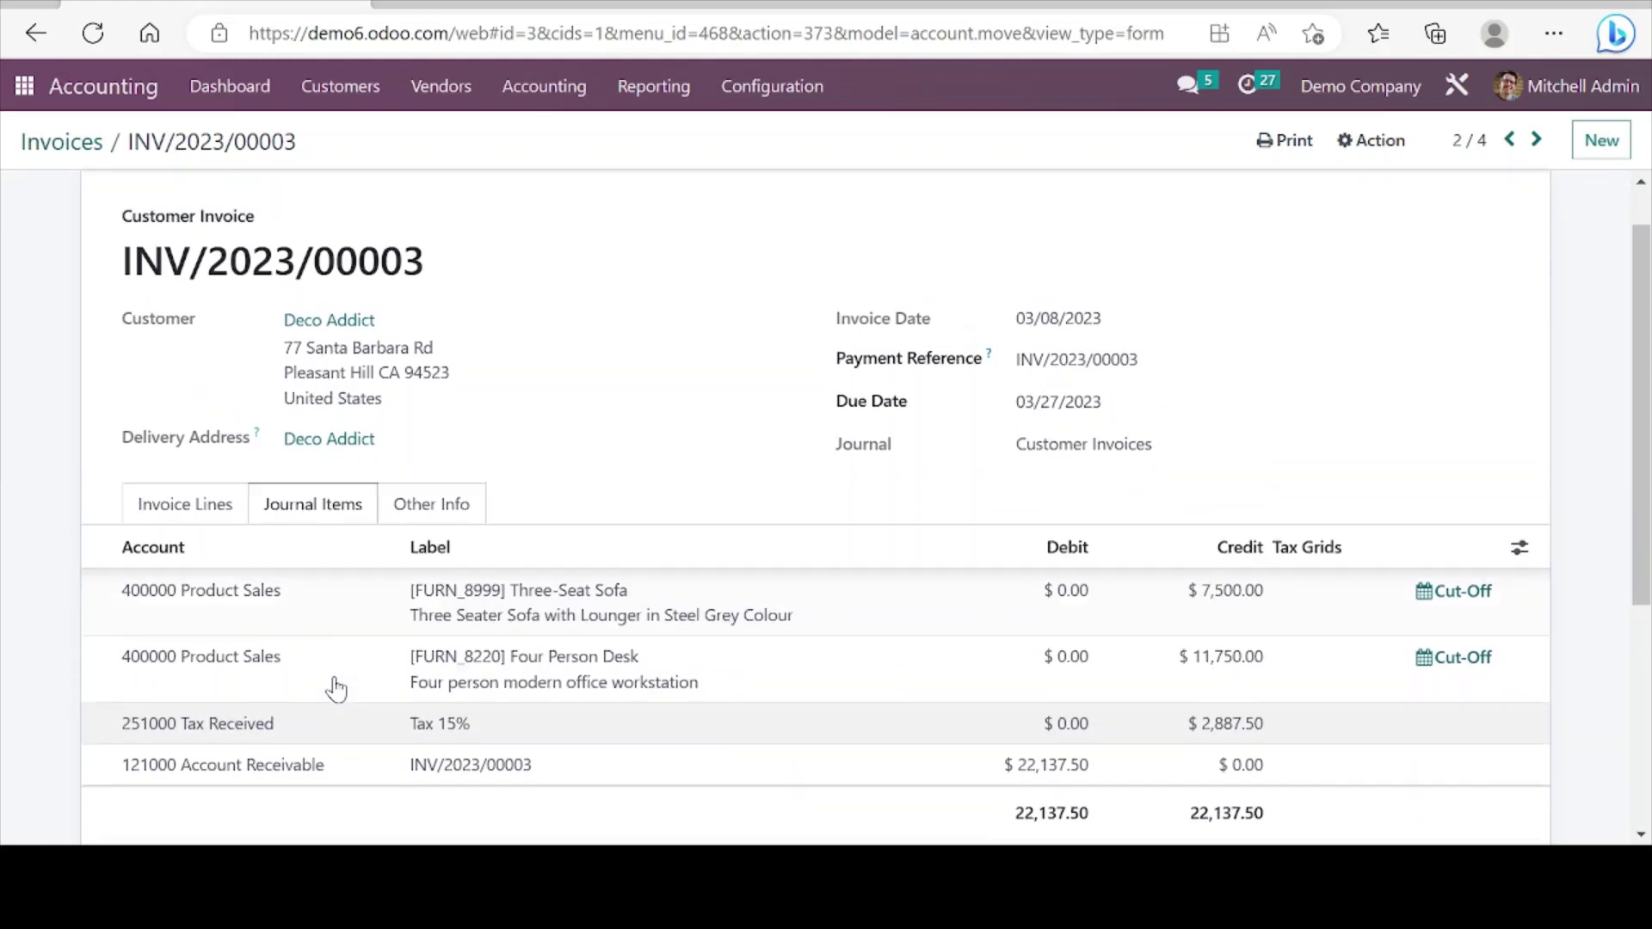
scroll(335, 688, up, 1)
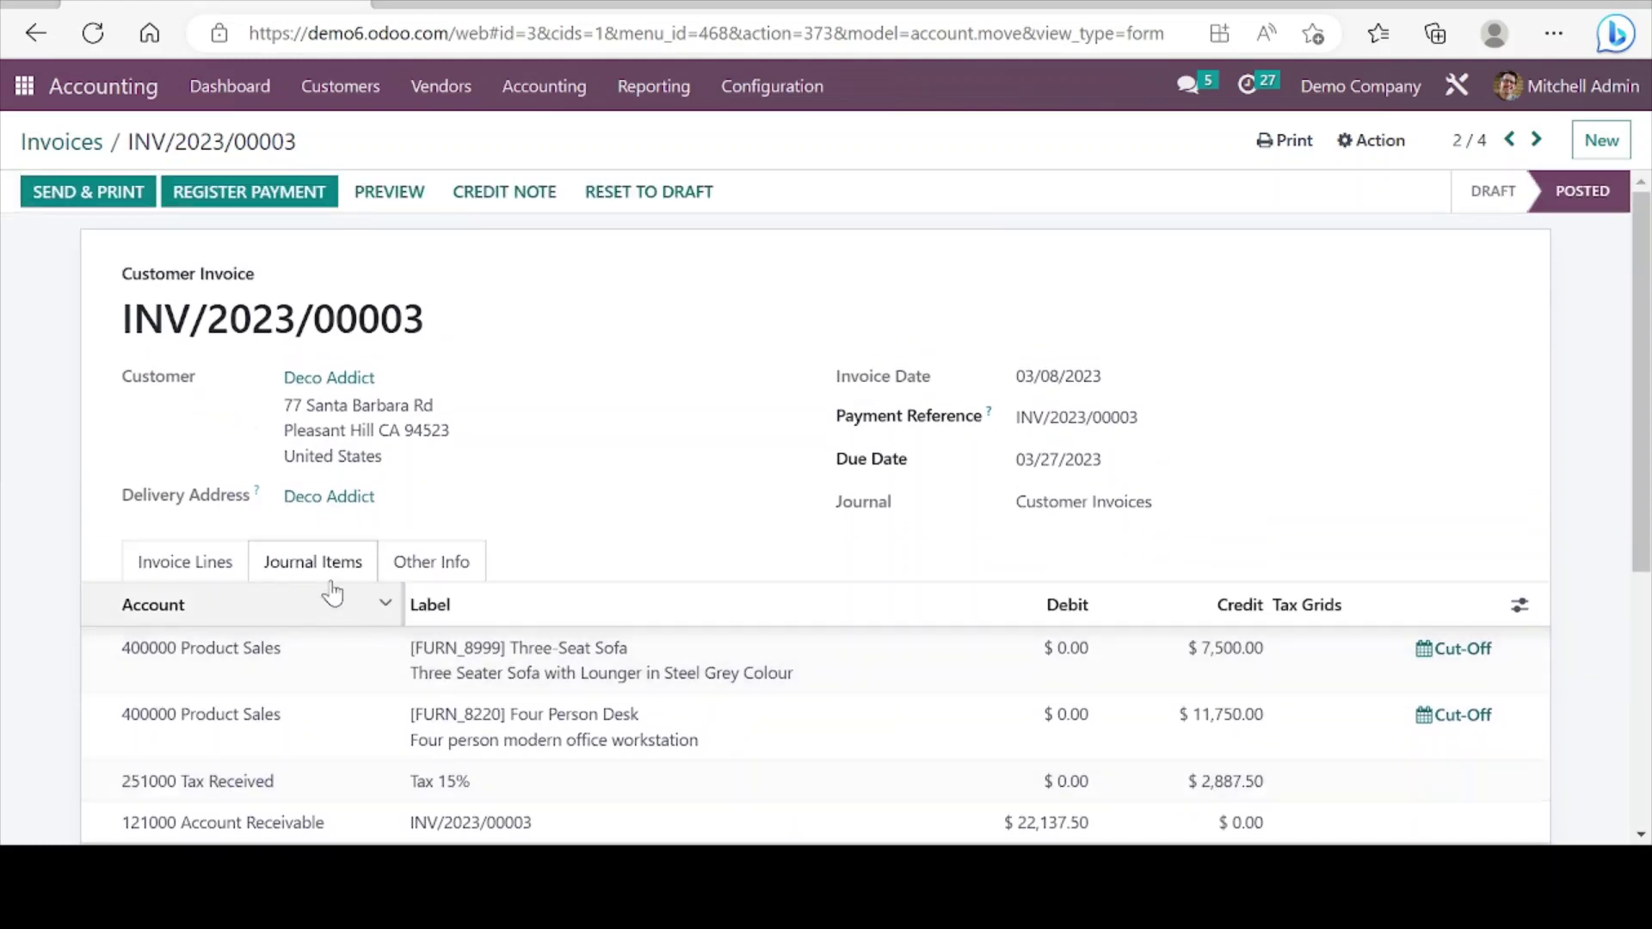
Step: Check the invoice's Other Info details and return to its invoice lines
click(433, 562)
scroll(435, 576, down, 2)
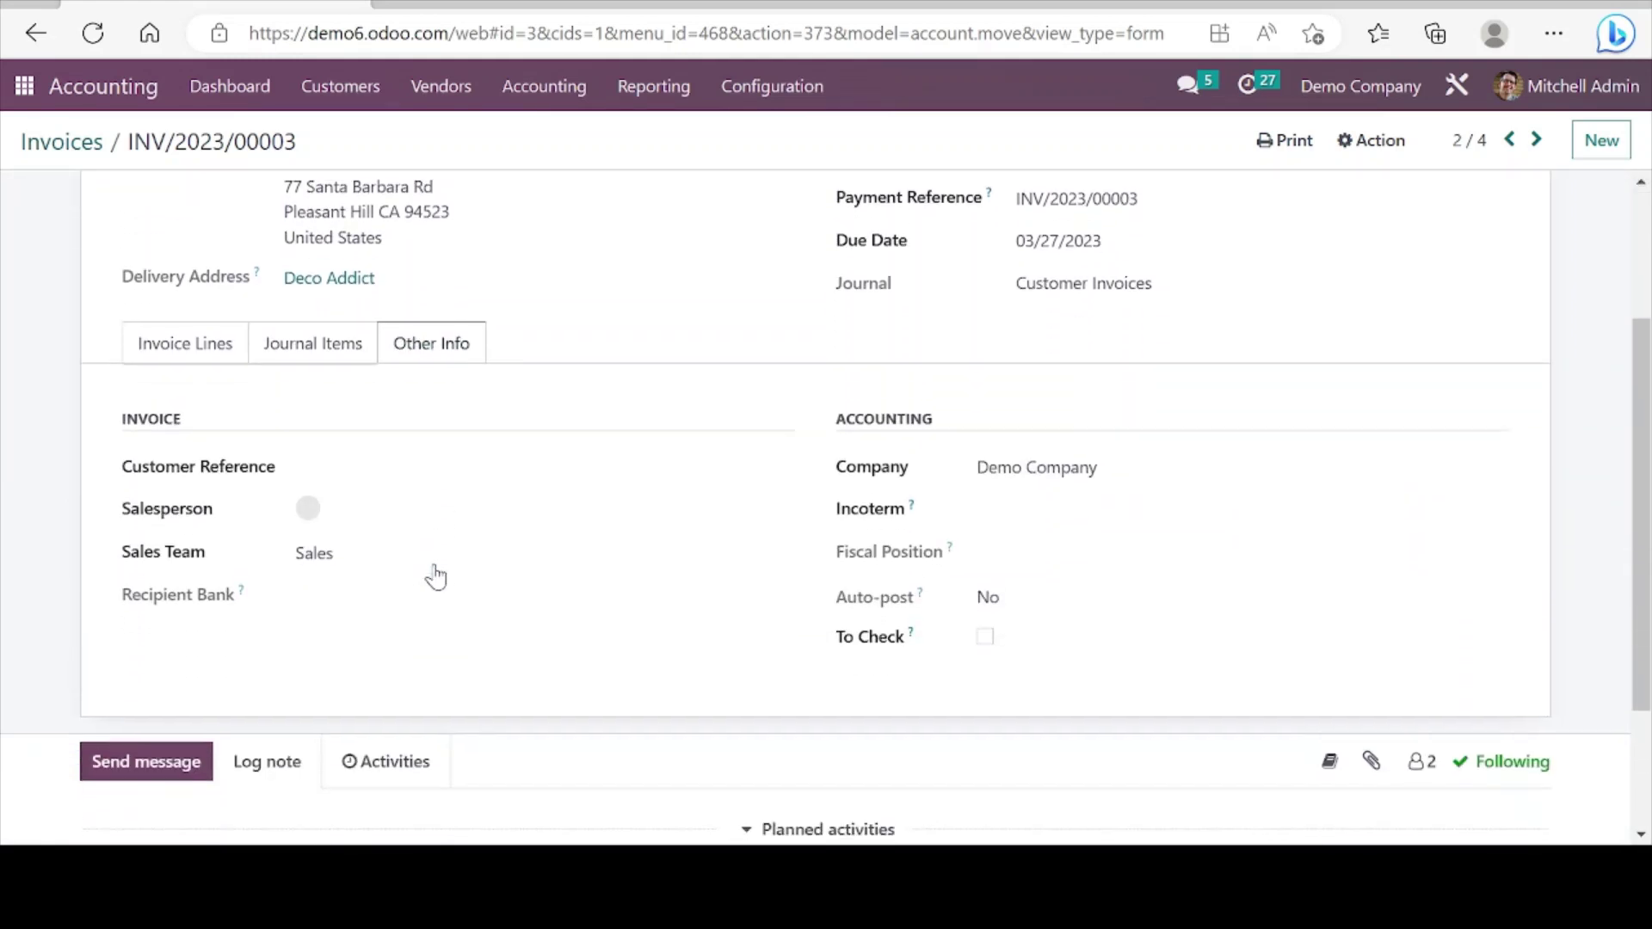
scroll(435, 576, up, 2)
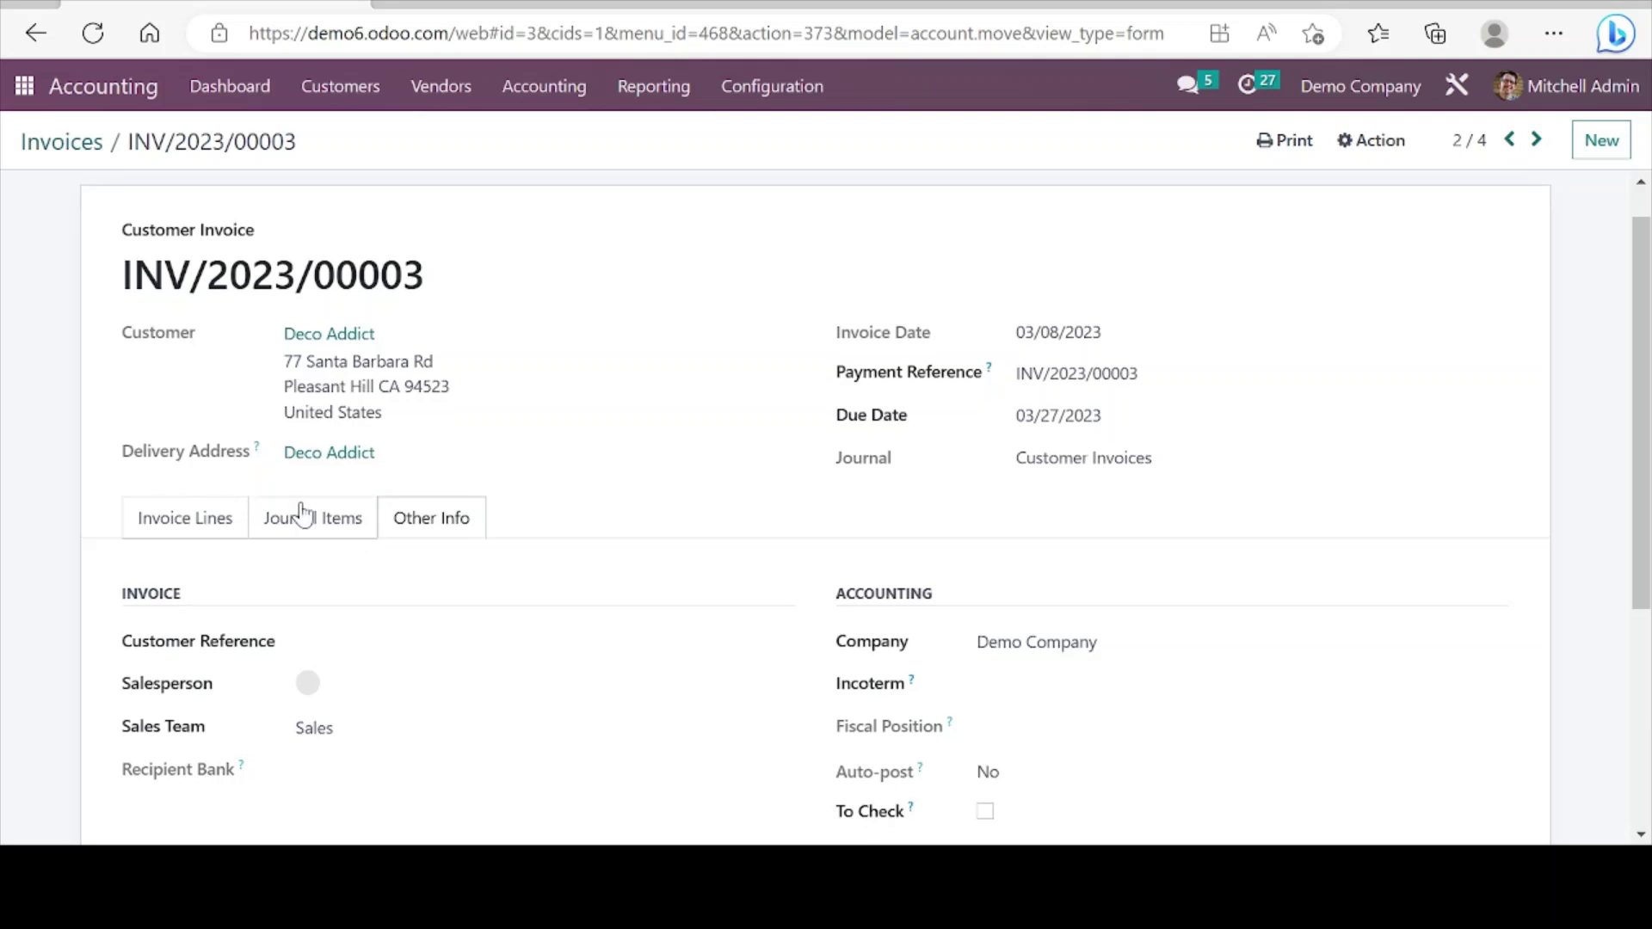
click(185, 523)
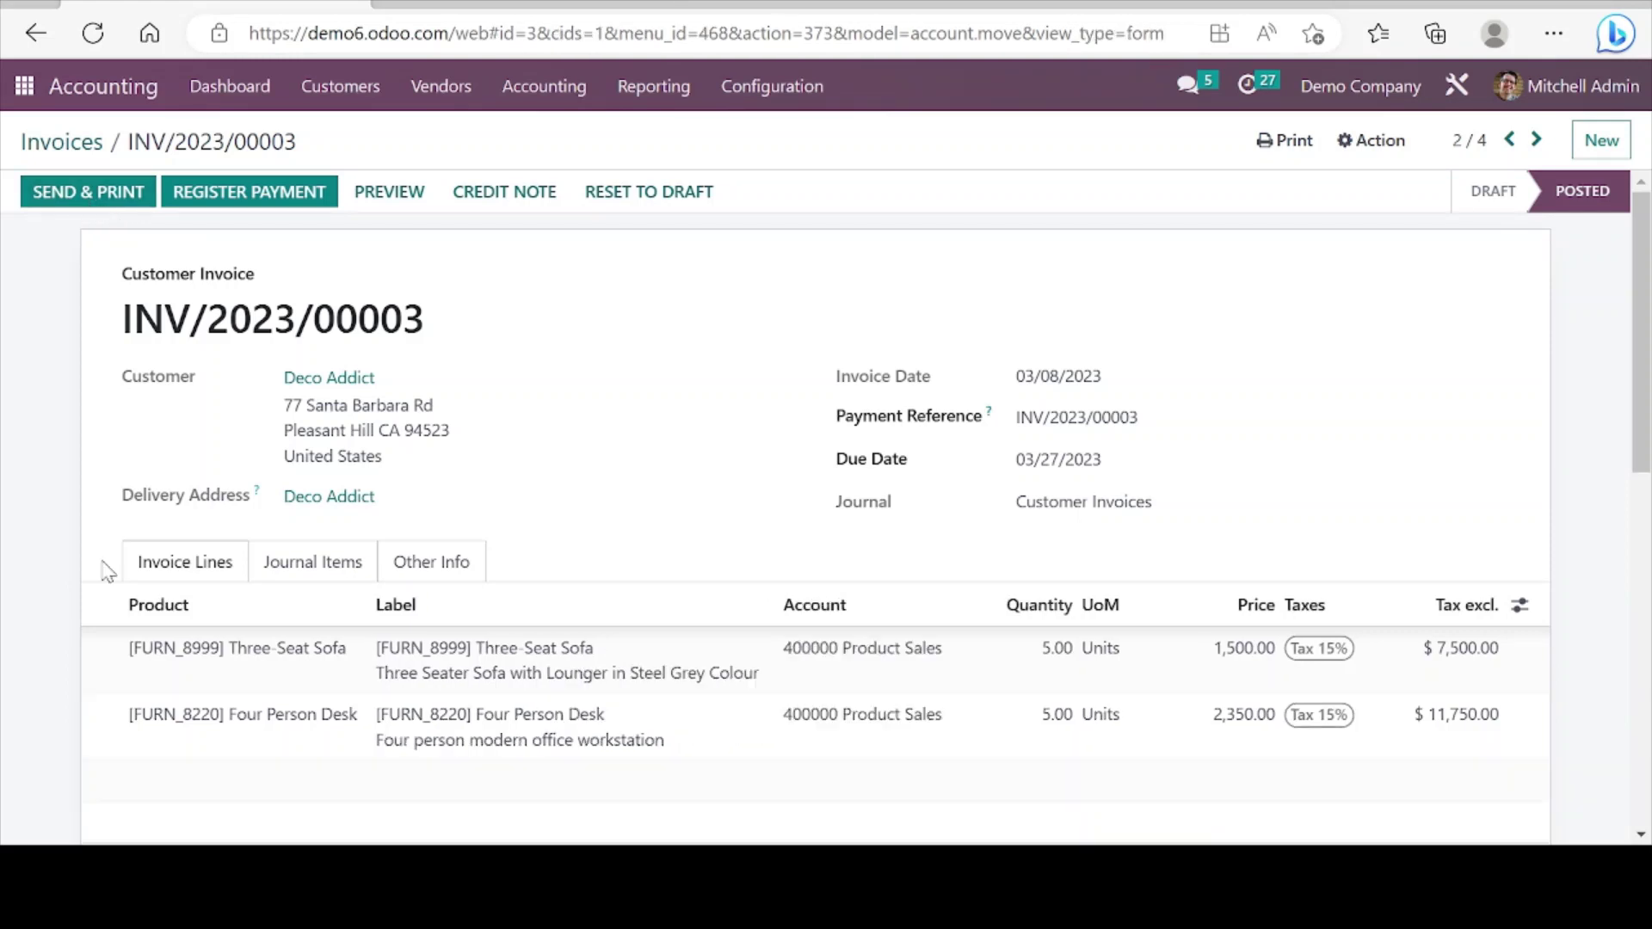
scroll(108, 571, down, 6)
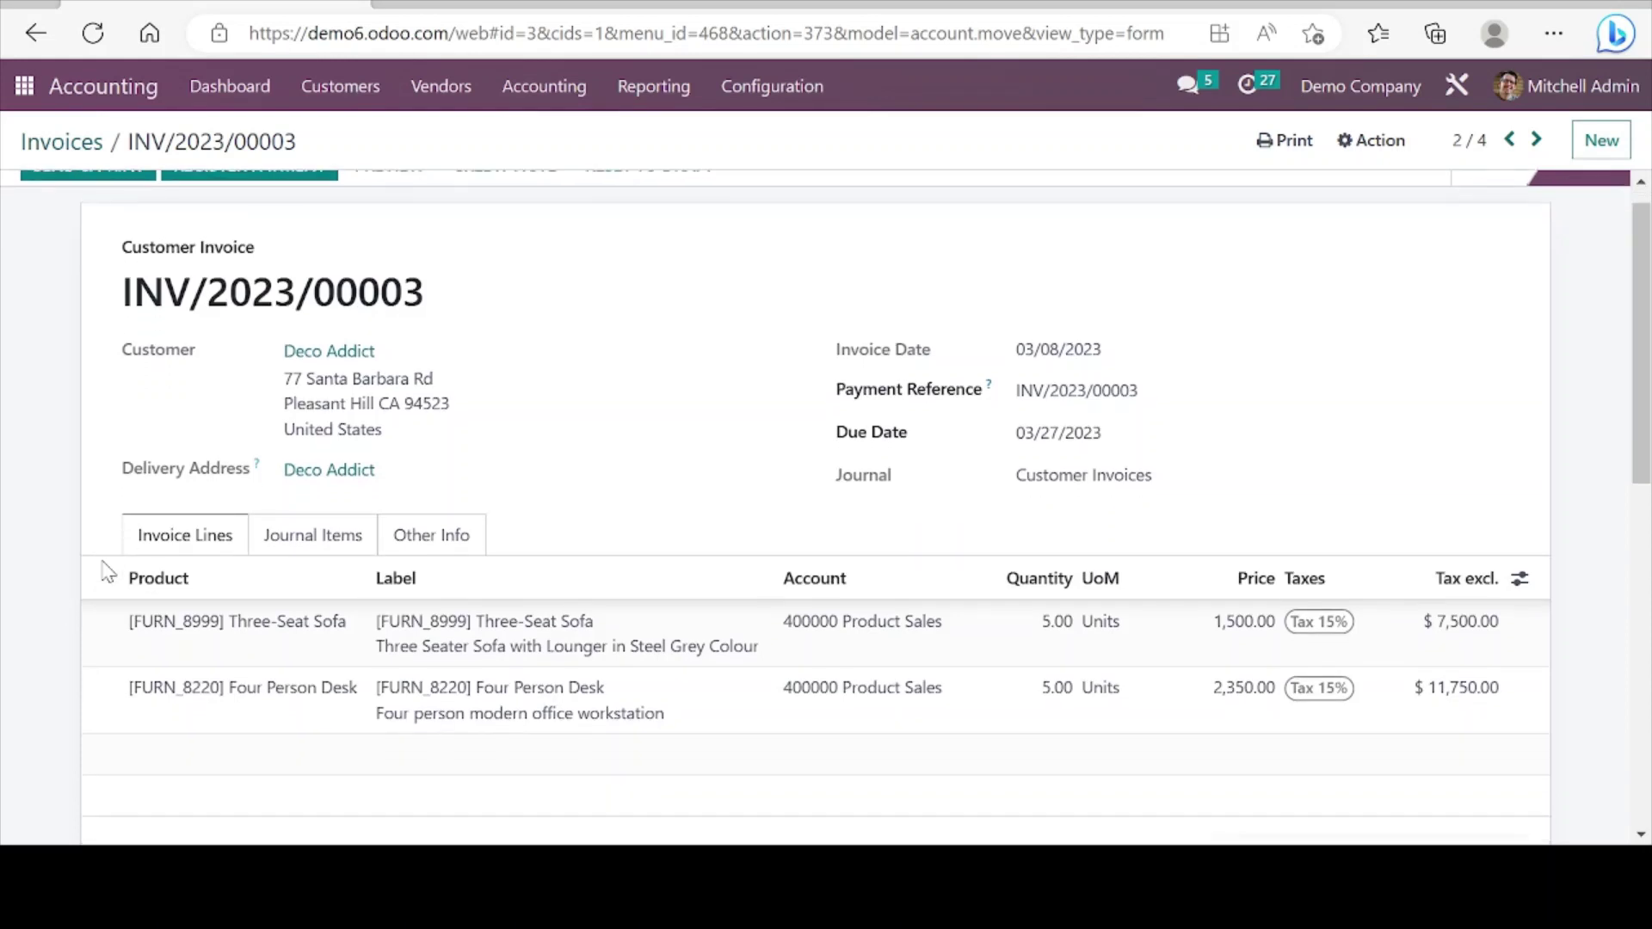
Step: Examine the invoice's message and internal note options, preview scheduling a Meeting activity and close it without scheduling
scroll(108, 570, down, 3)
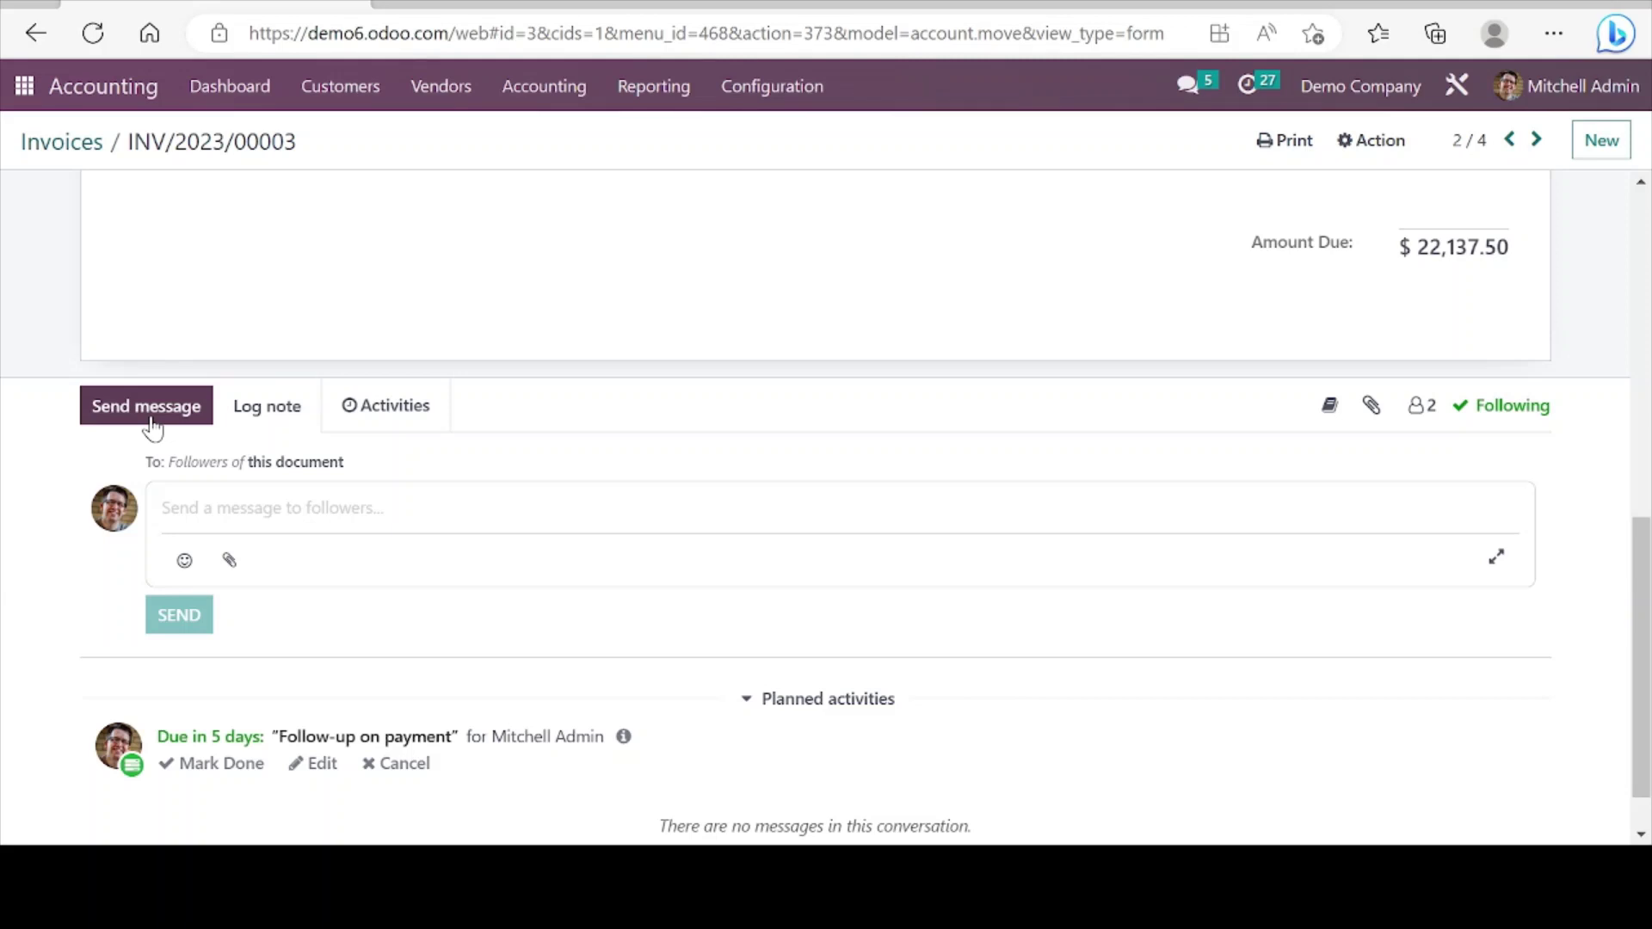
click(263, 416)
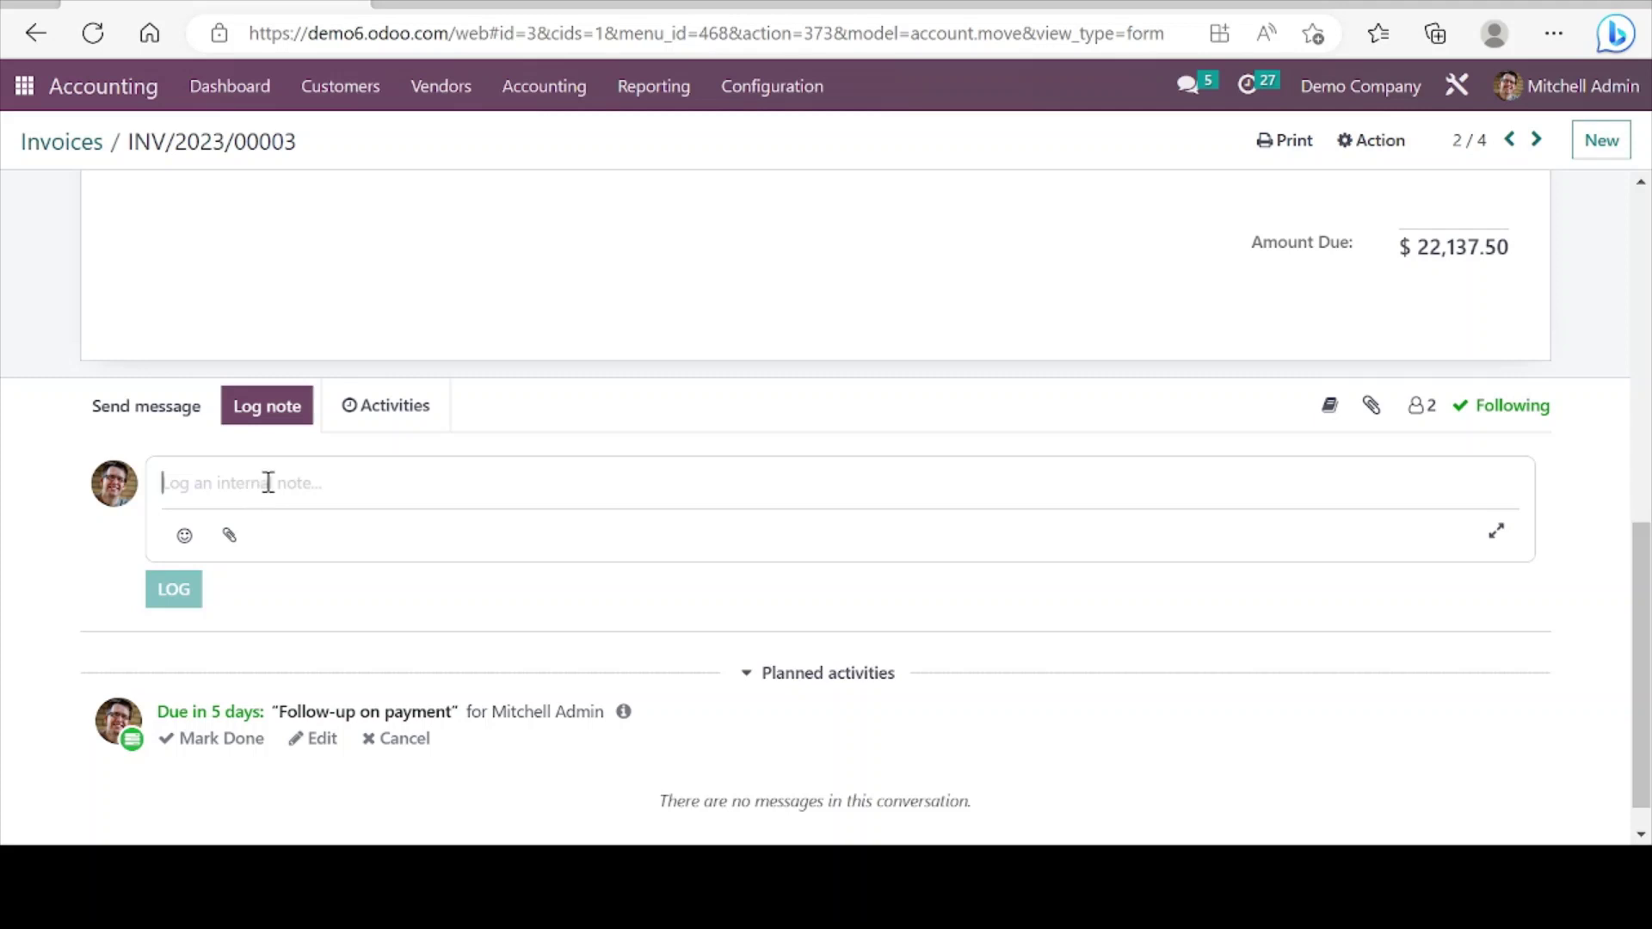
click(379, 413)
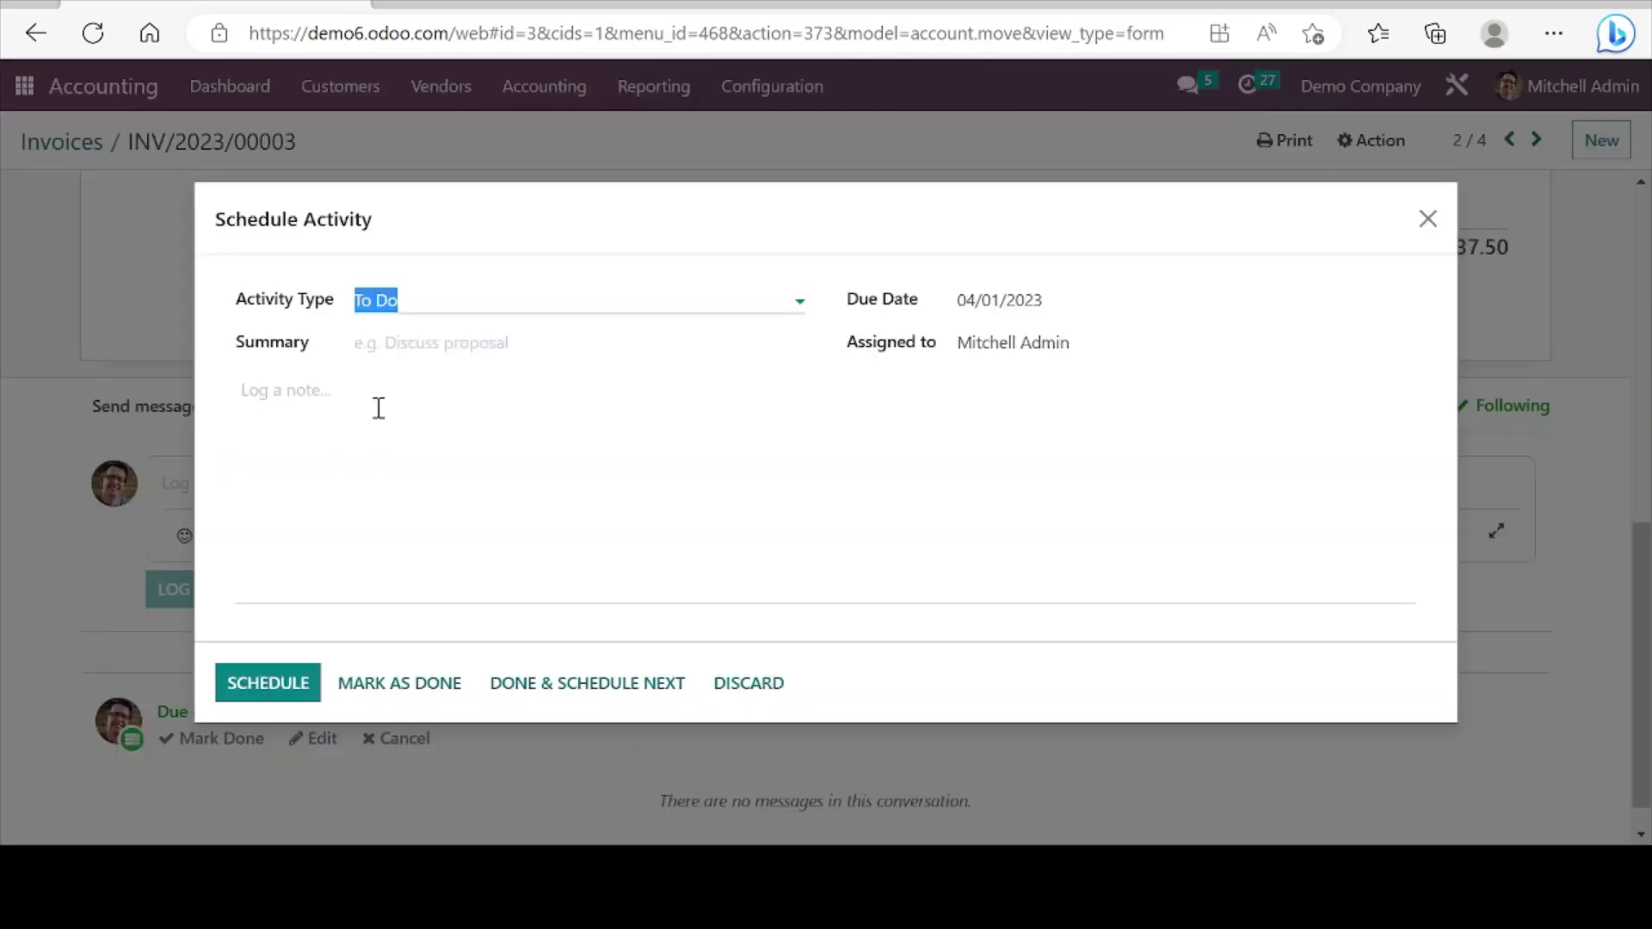
click(467, 297)
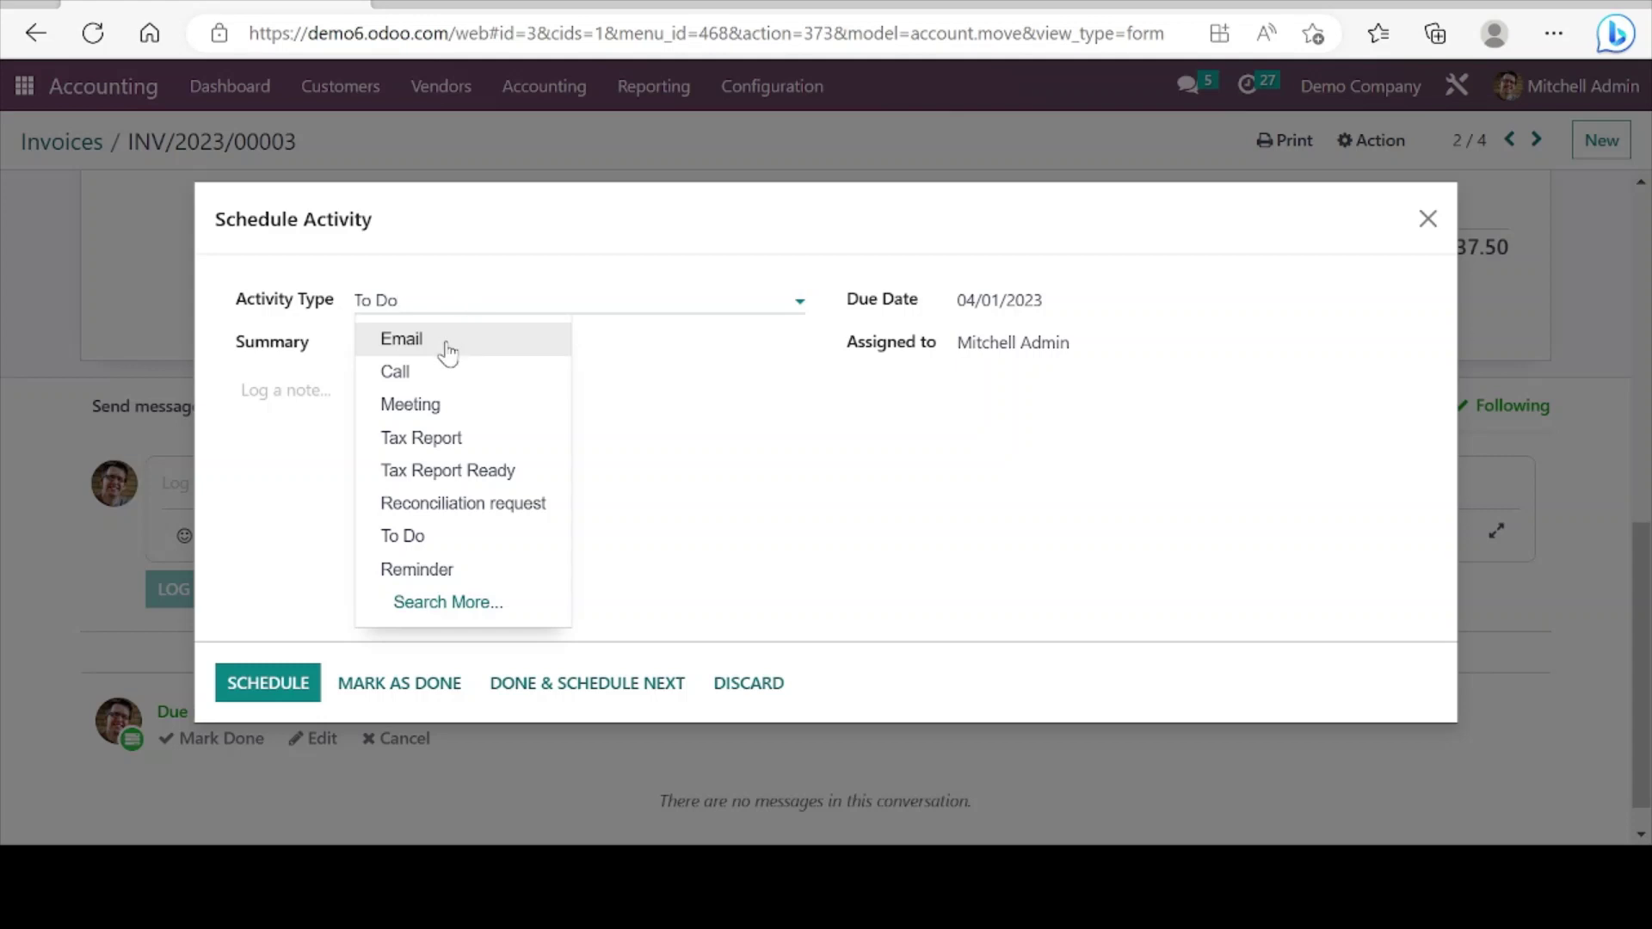
click(455, 408)
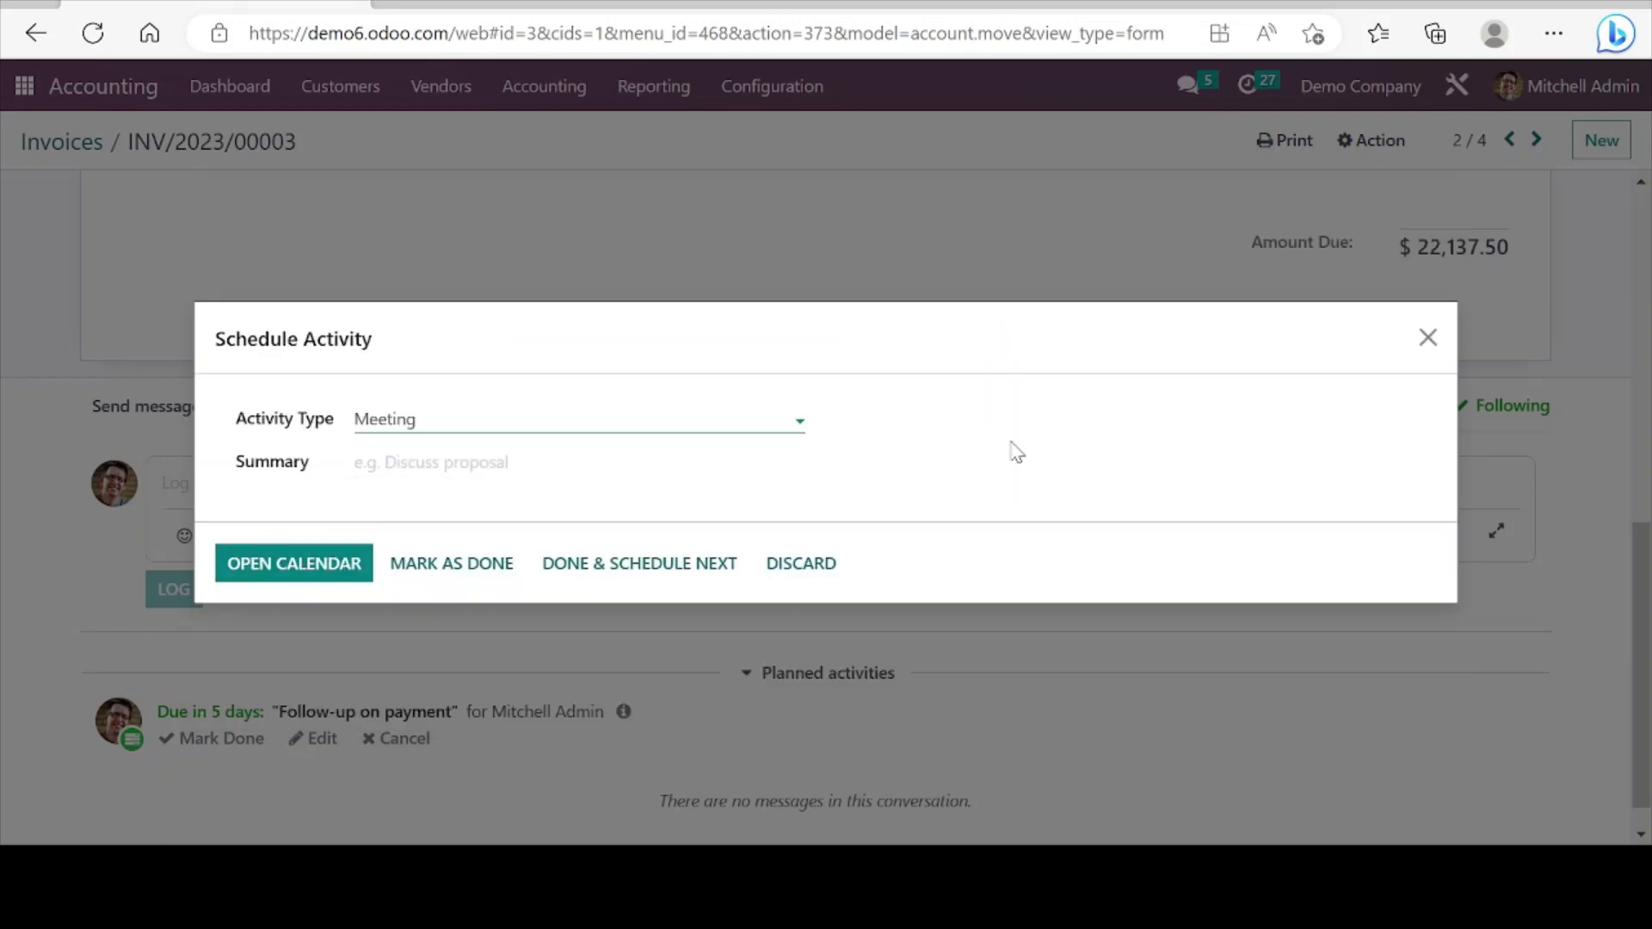
click(1428, 338)
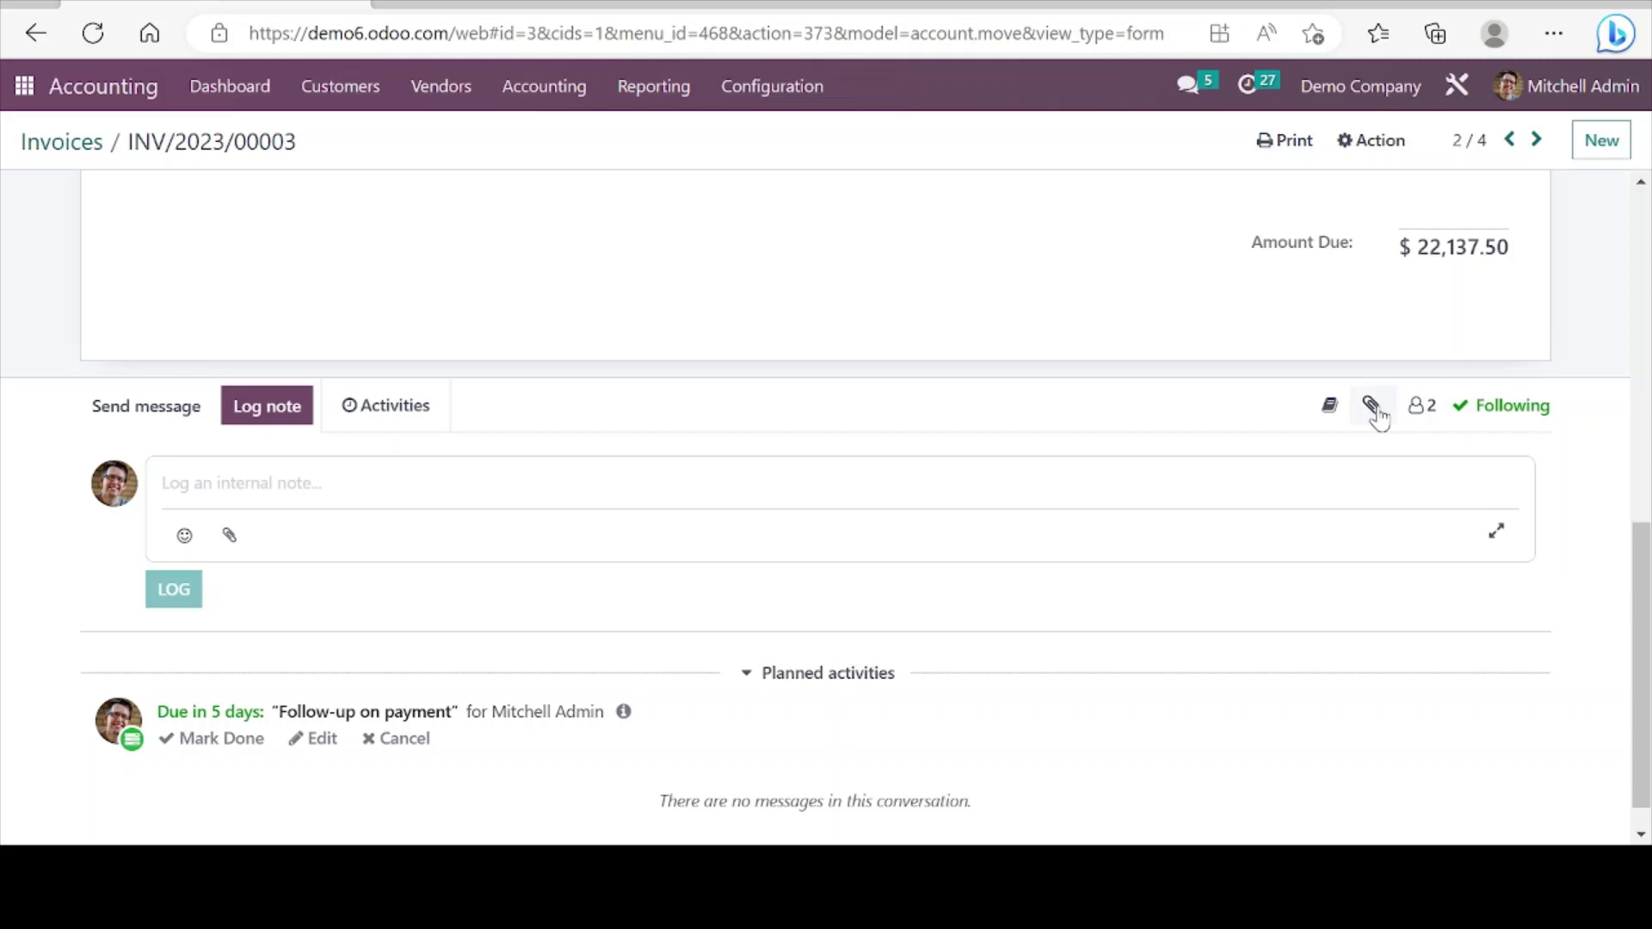
Step: View the followers of the open invoice and return to the invoice header
click(1420, 414)
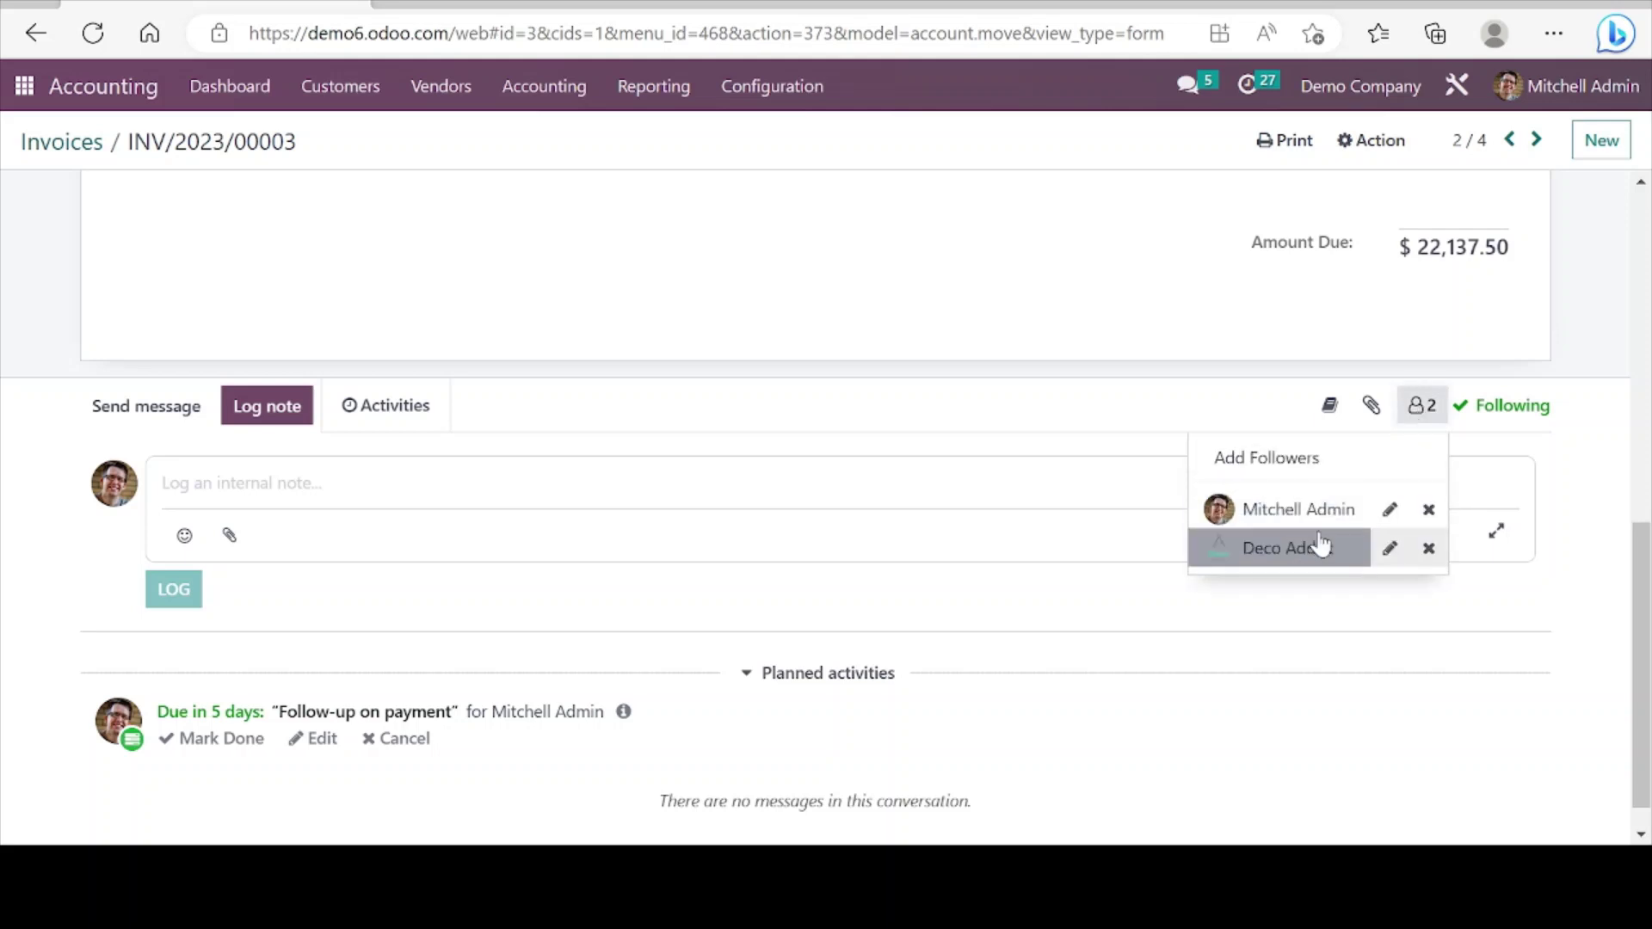
click(1421, 410)
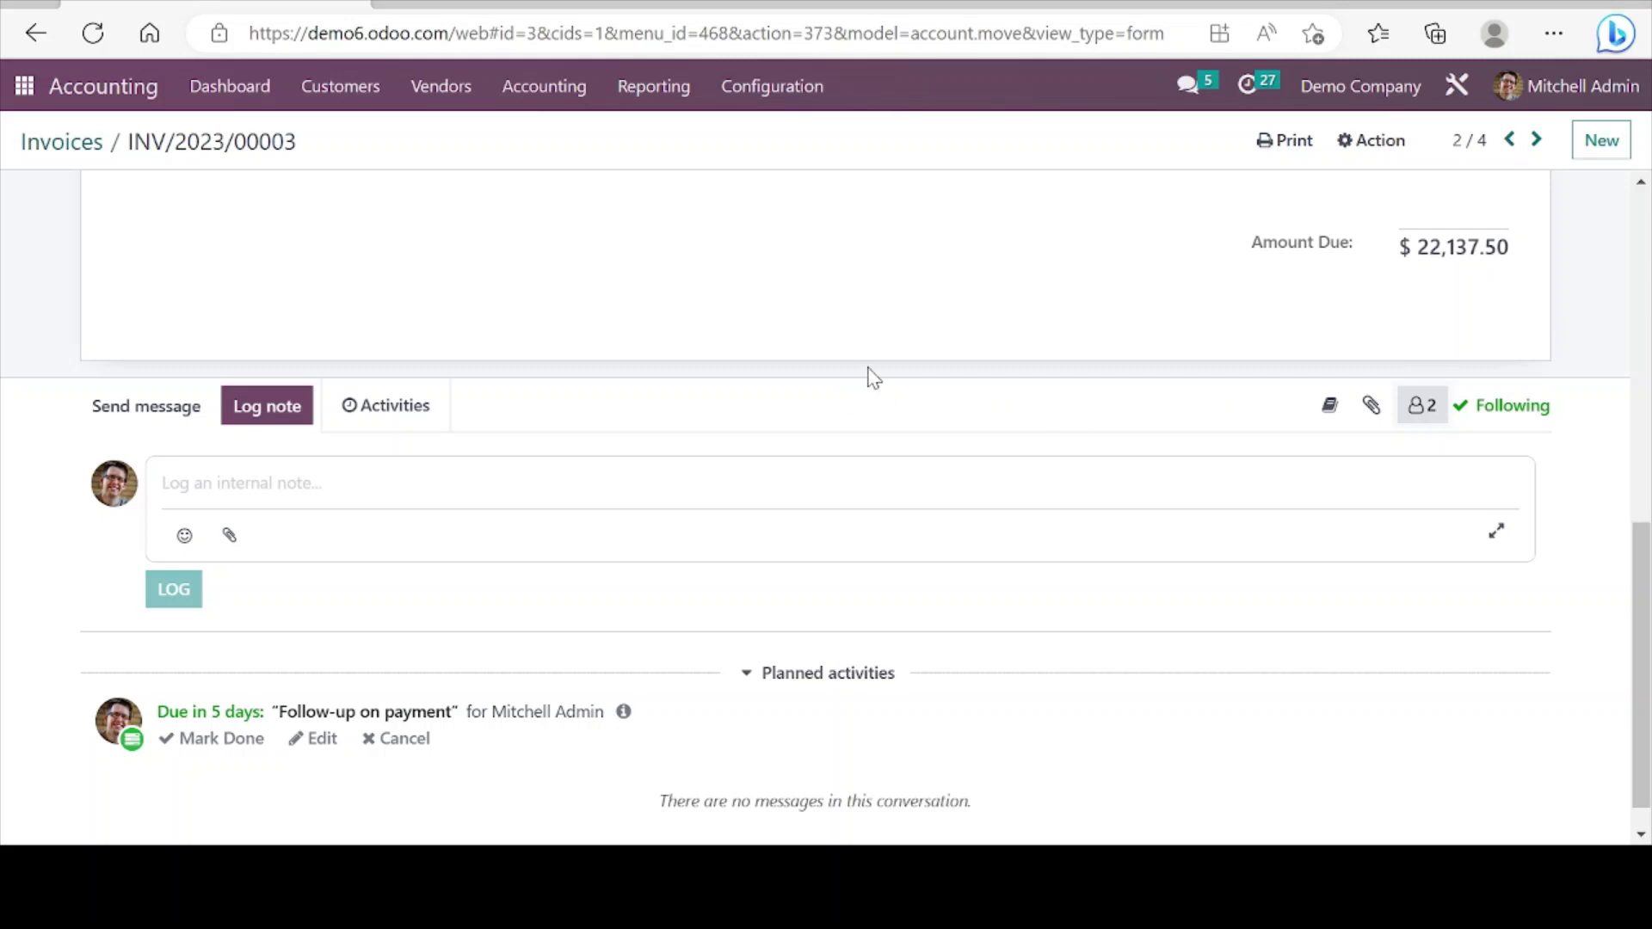
scroll(873, 378, up, 10)
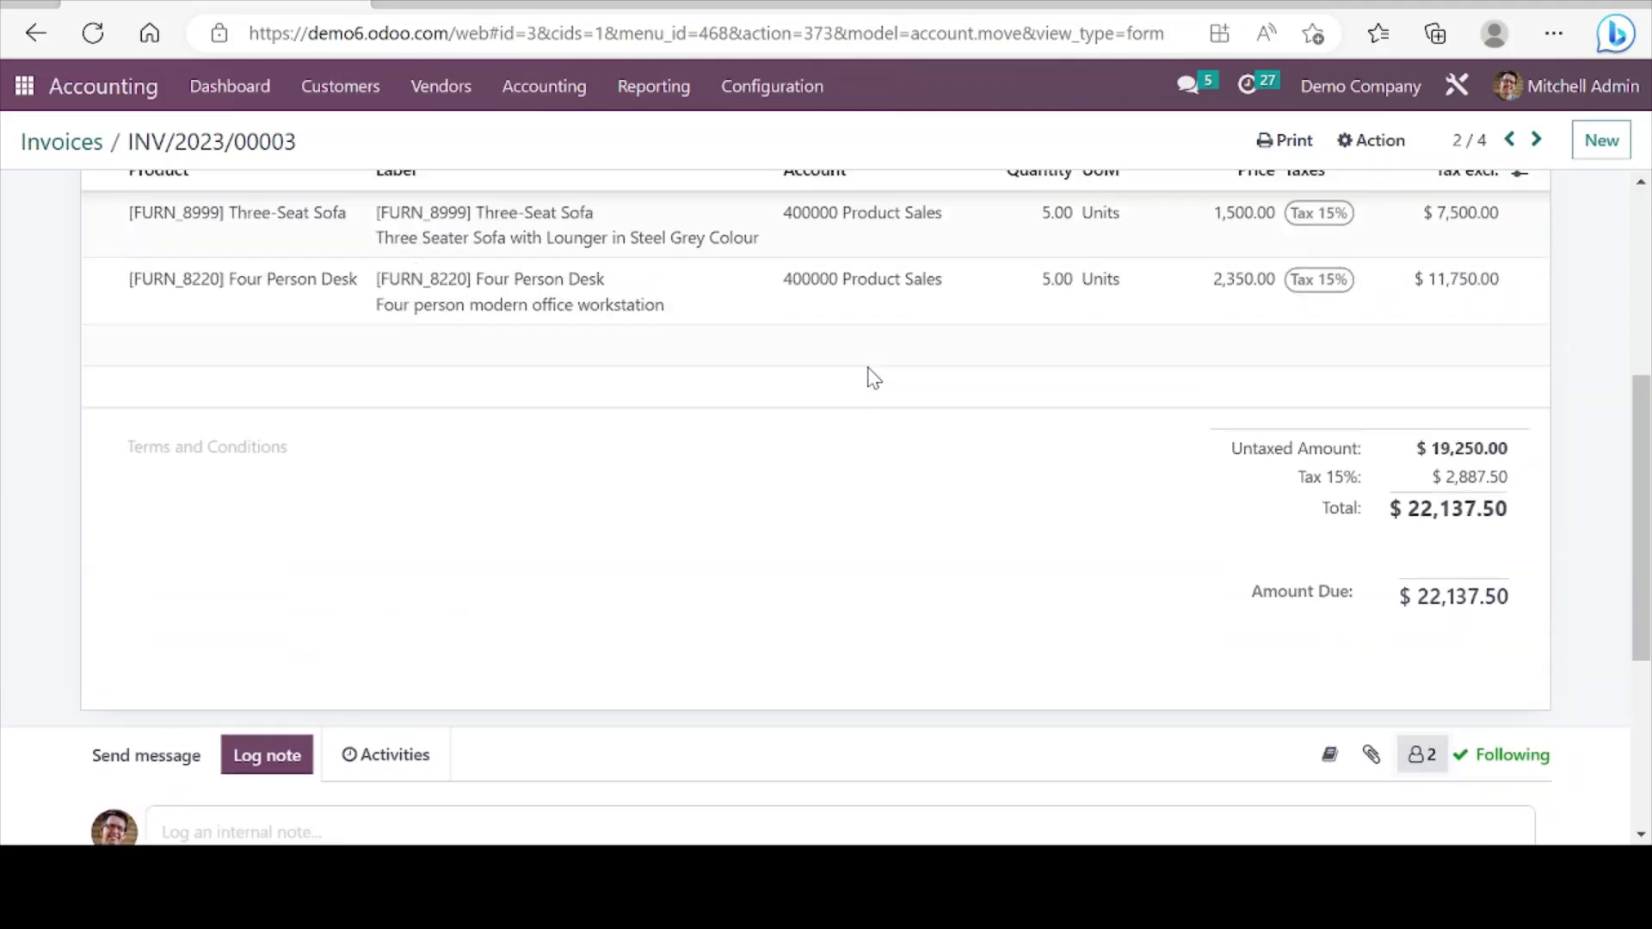
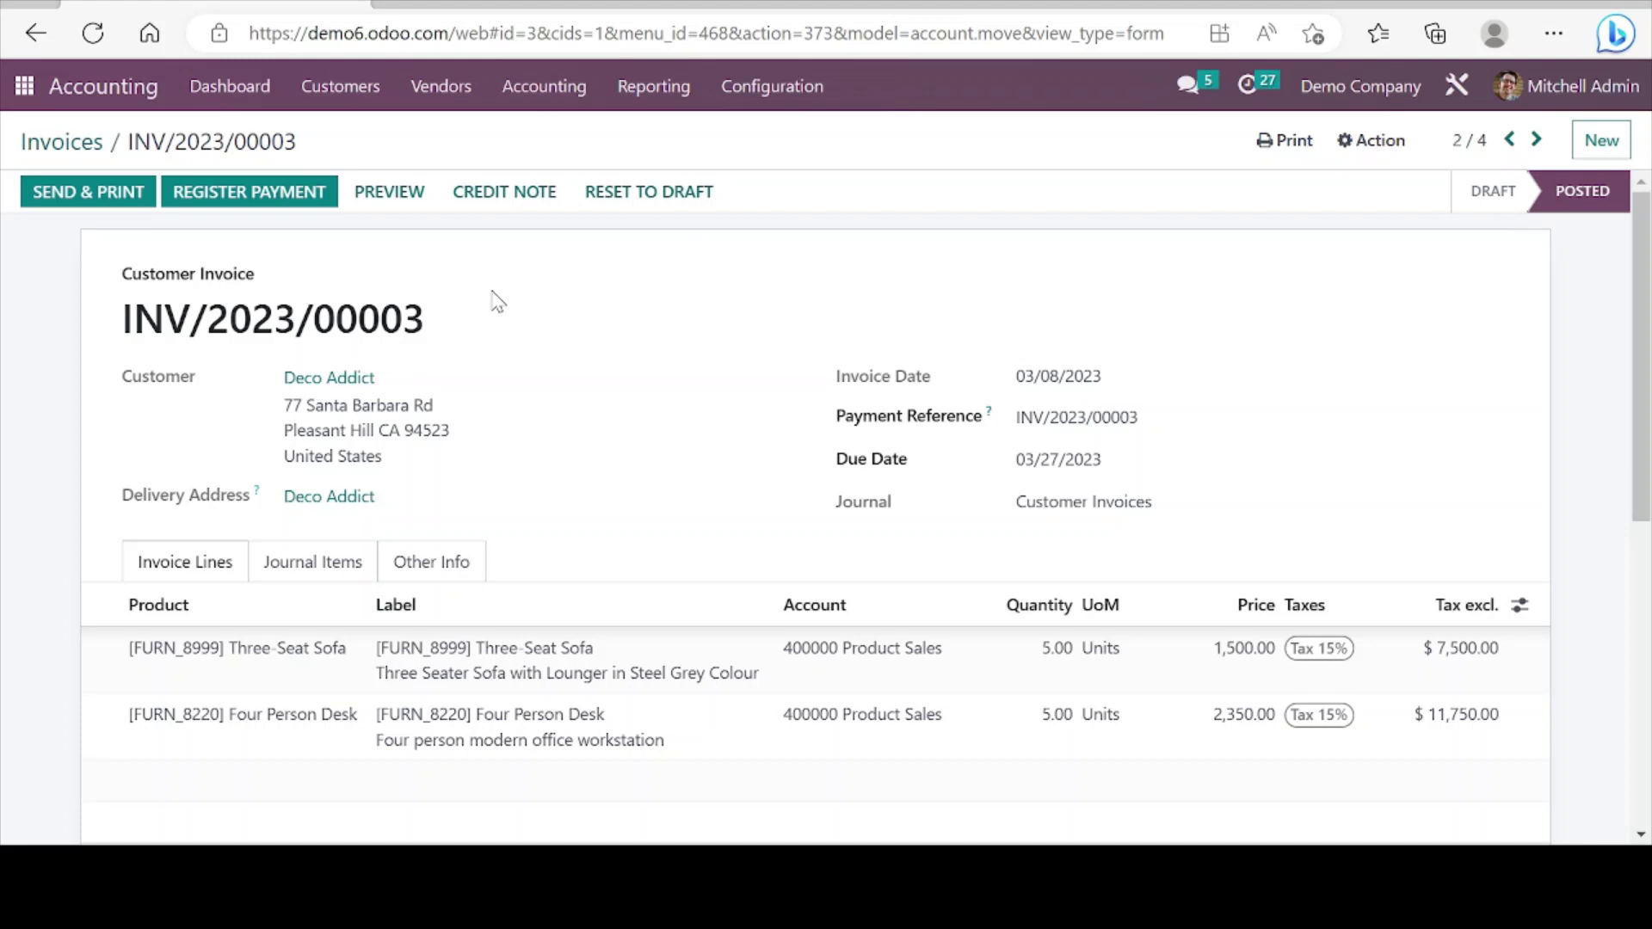
Step: Go back to the invoice list, preview it in Kanban view and restore the list view
click(95, 159)
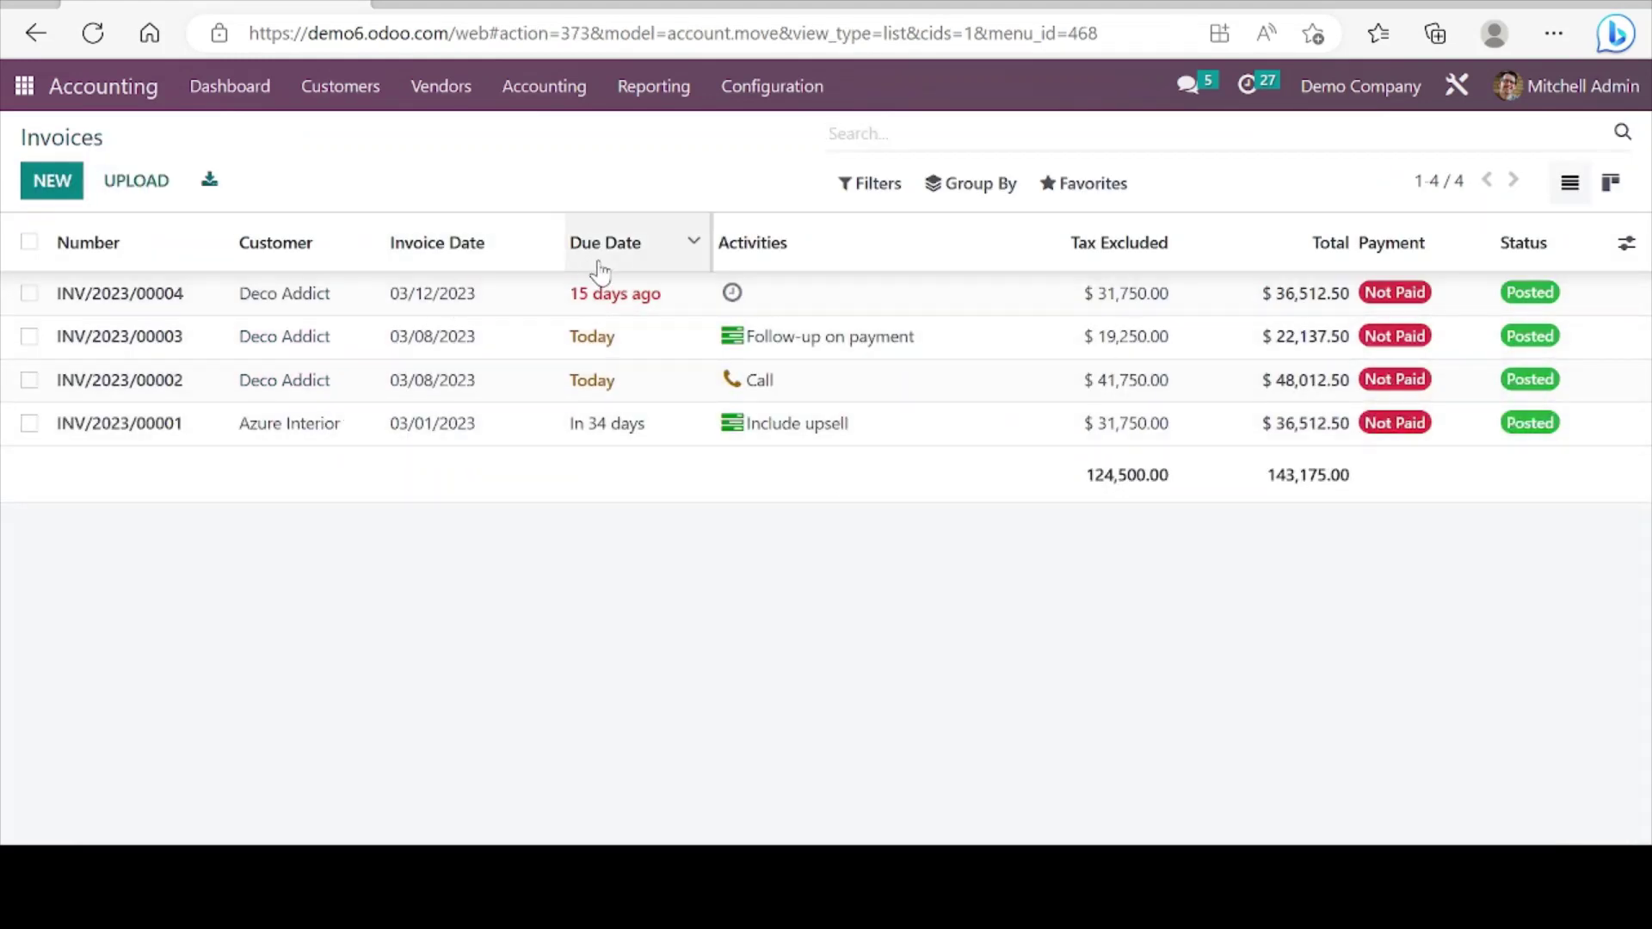
click(1612, 185)
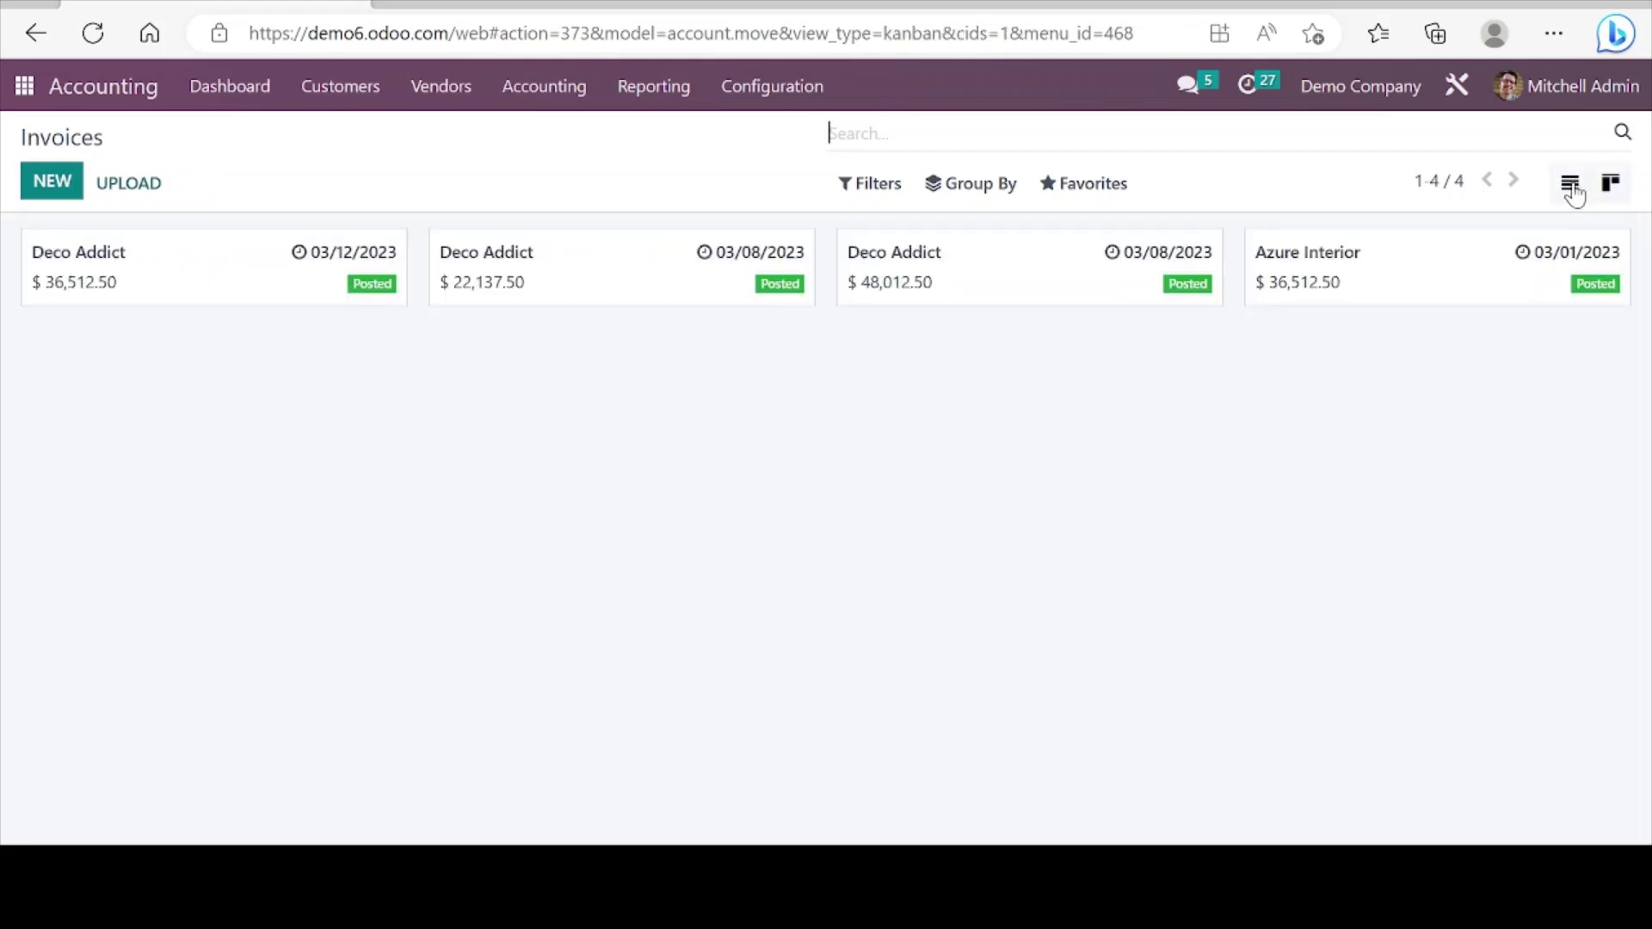
click(1570, 184)
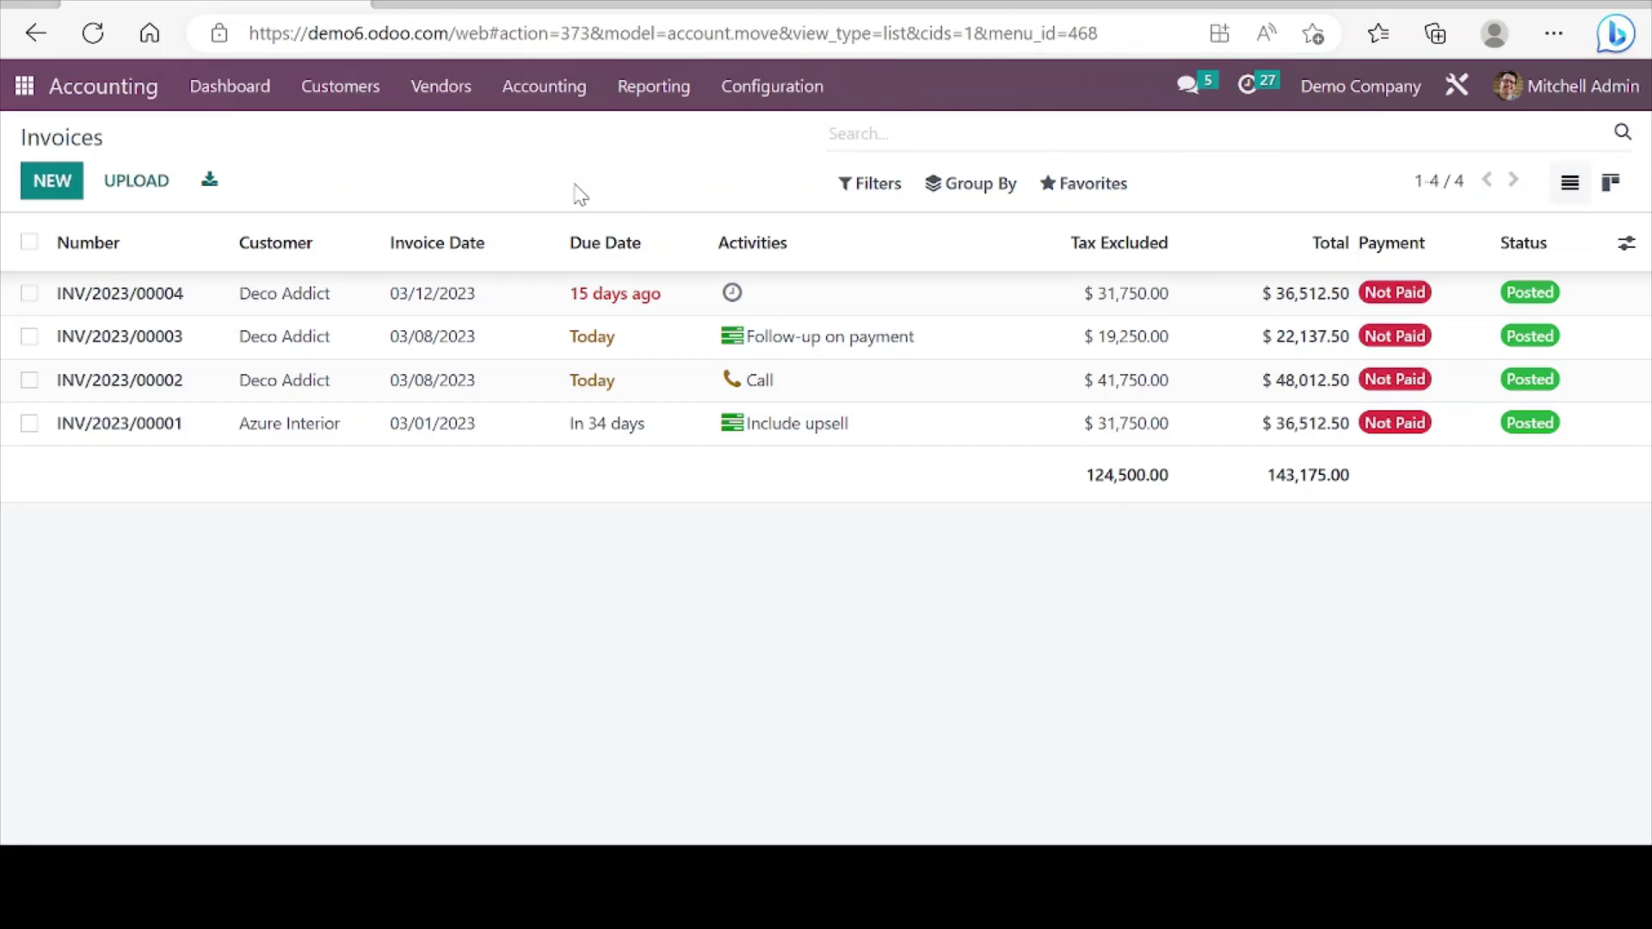
Step: Examine the filter and grouping options for the invoice list, including the custom filter and custom group settings
click(880, 197)
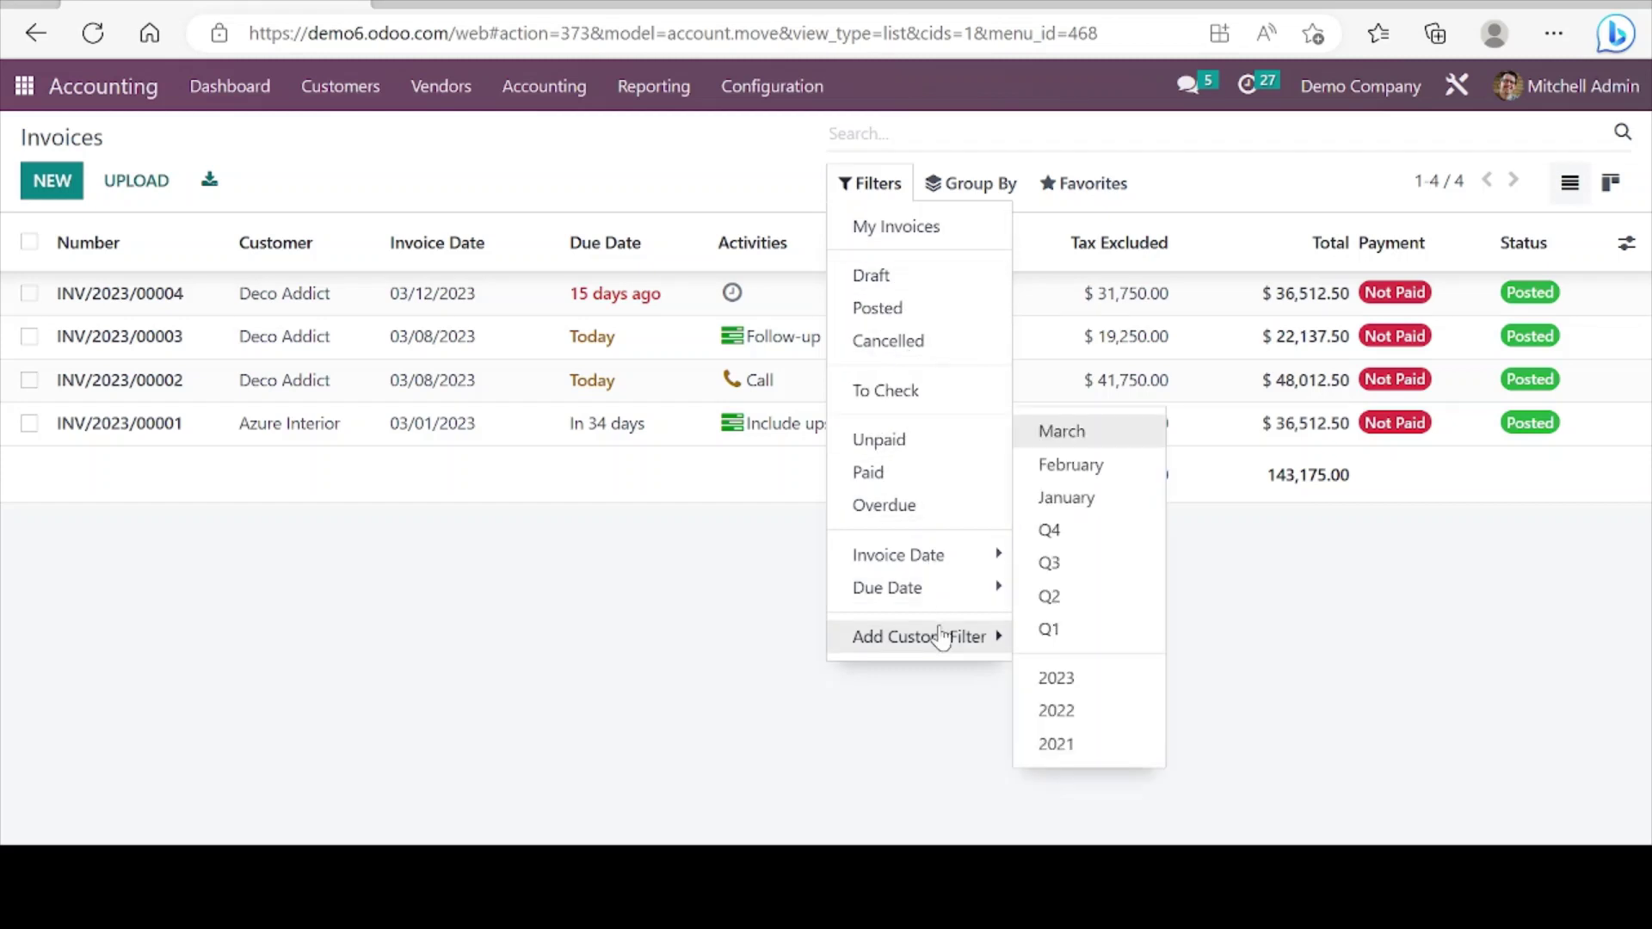
mouse_move(940, 638)
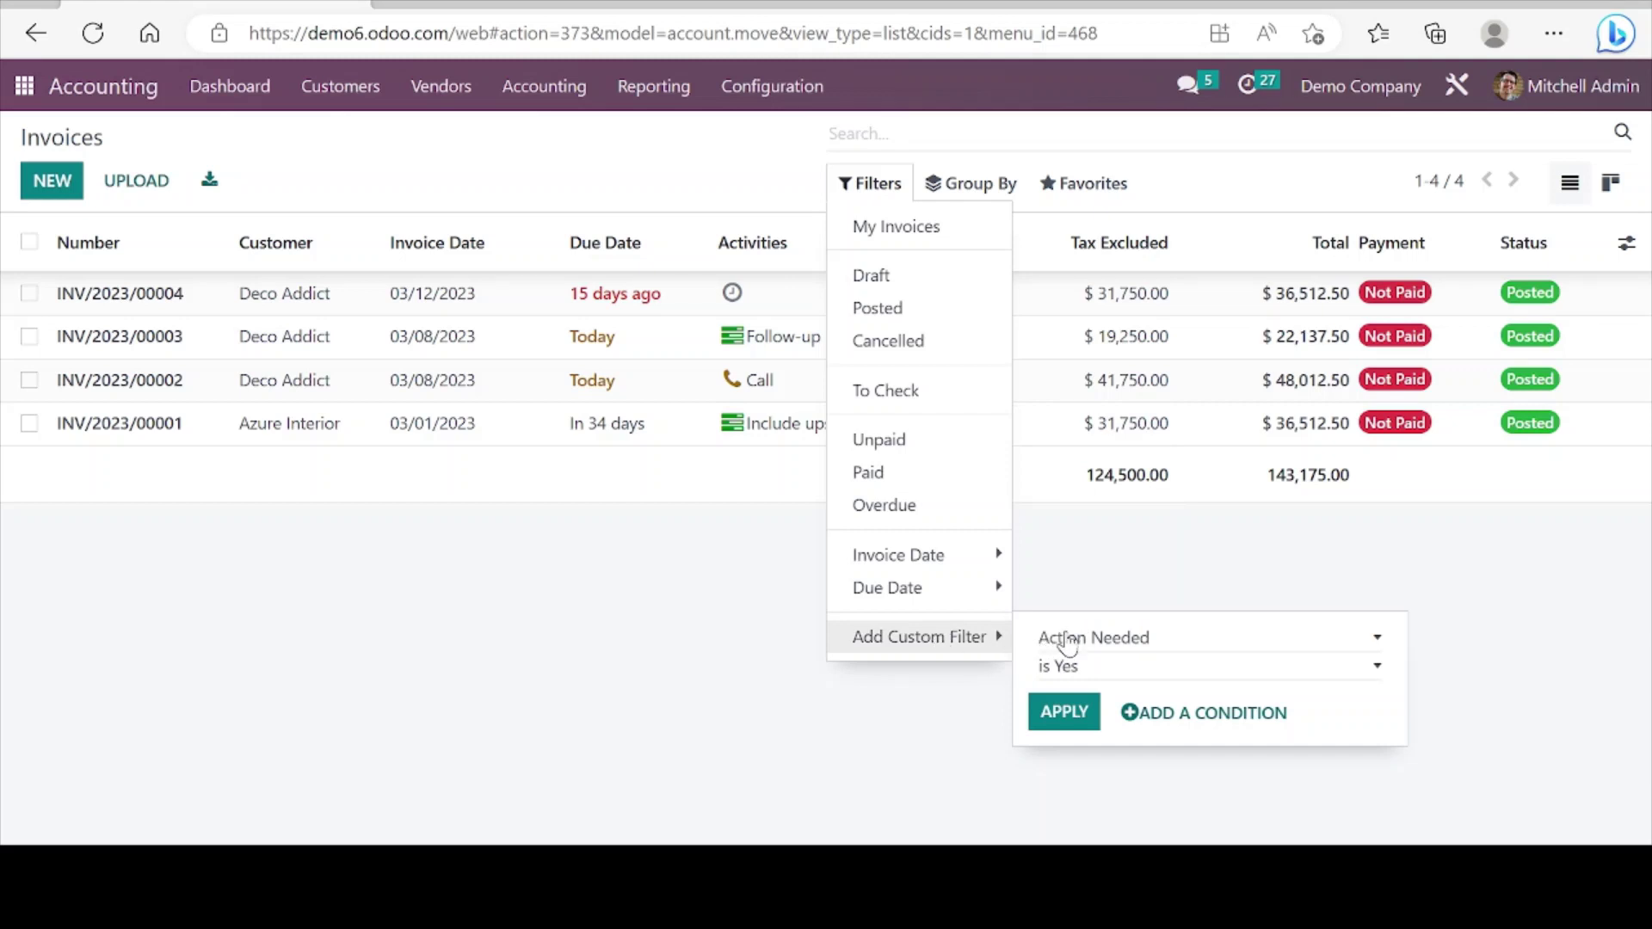
mouse_move(936, 200)
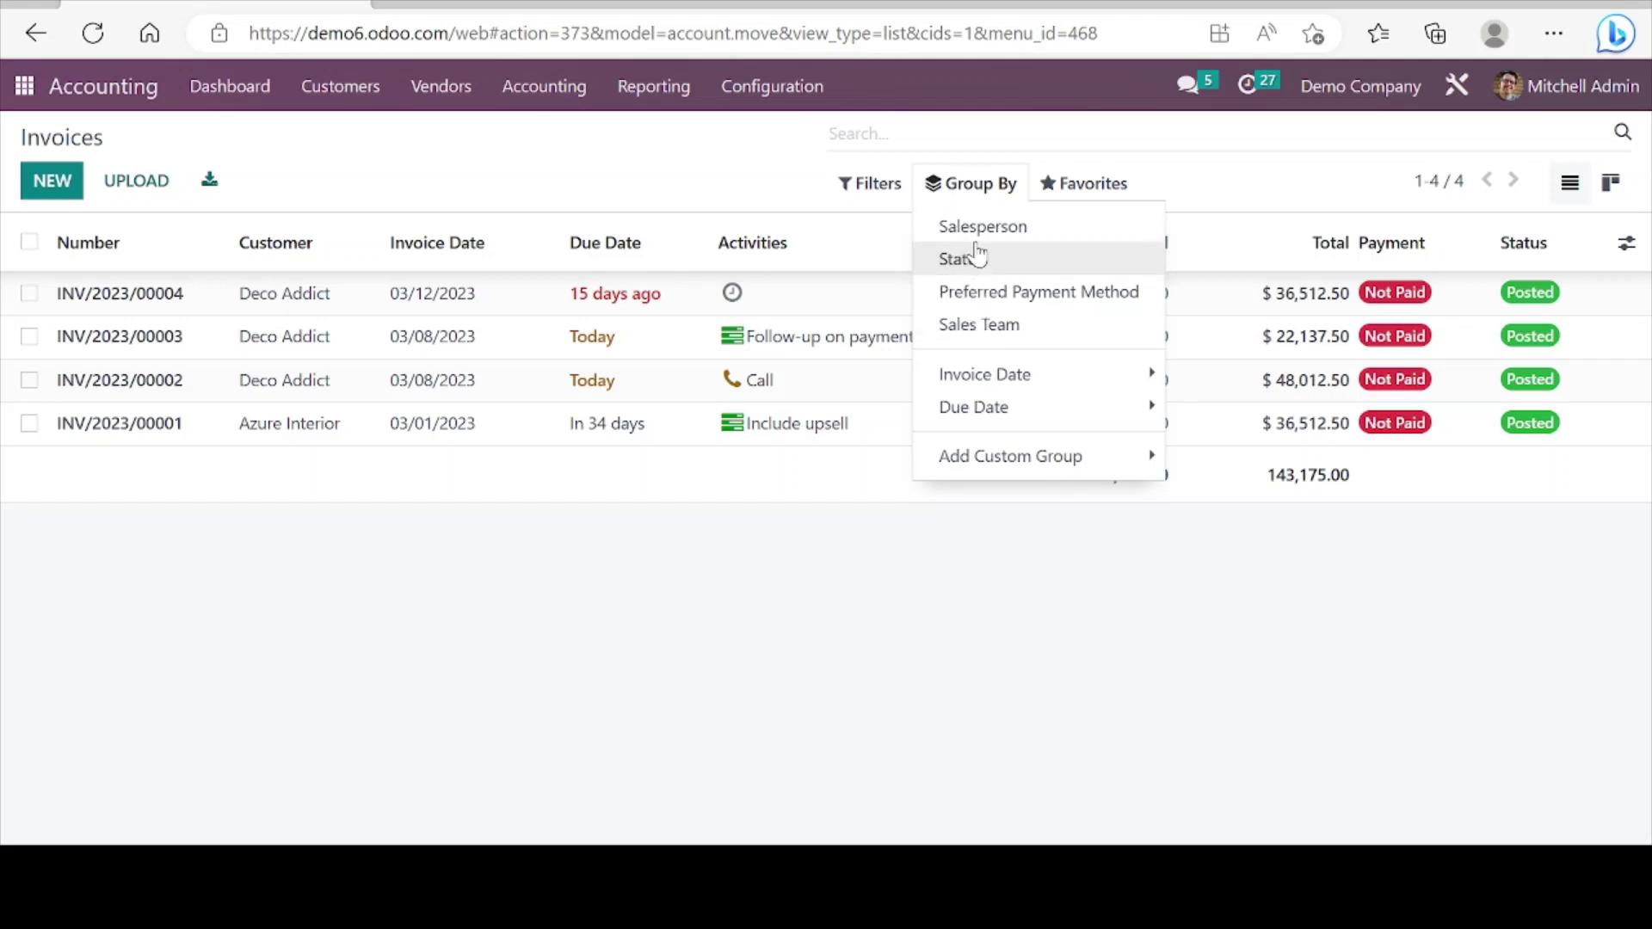
click(985, 410)
click(991, 456)
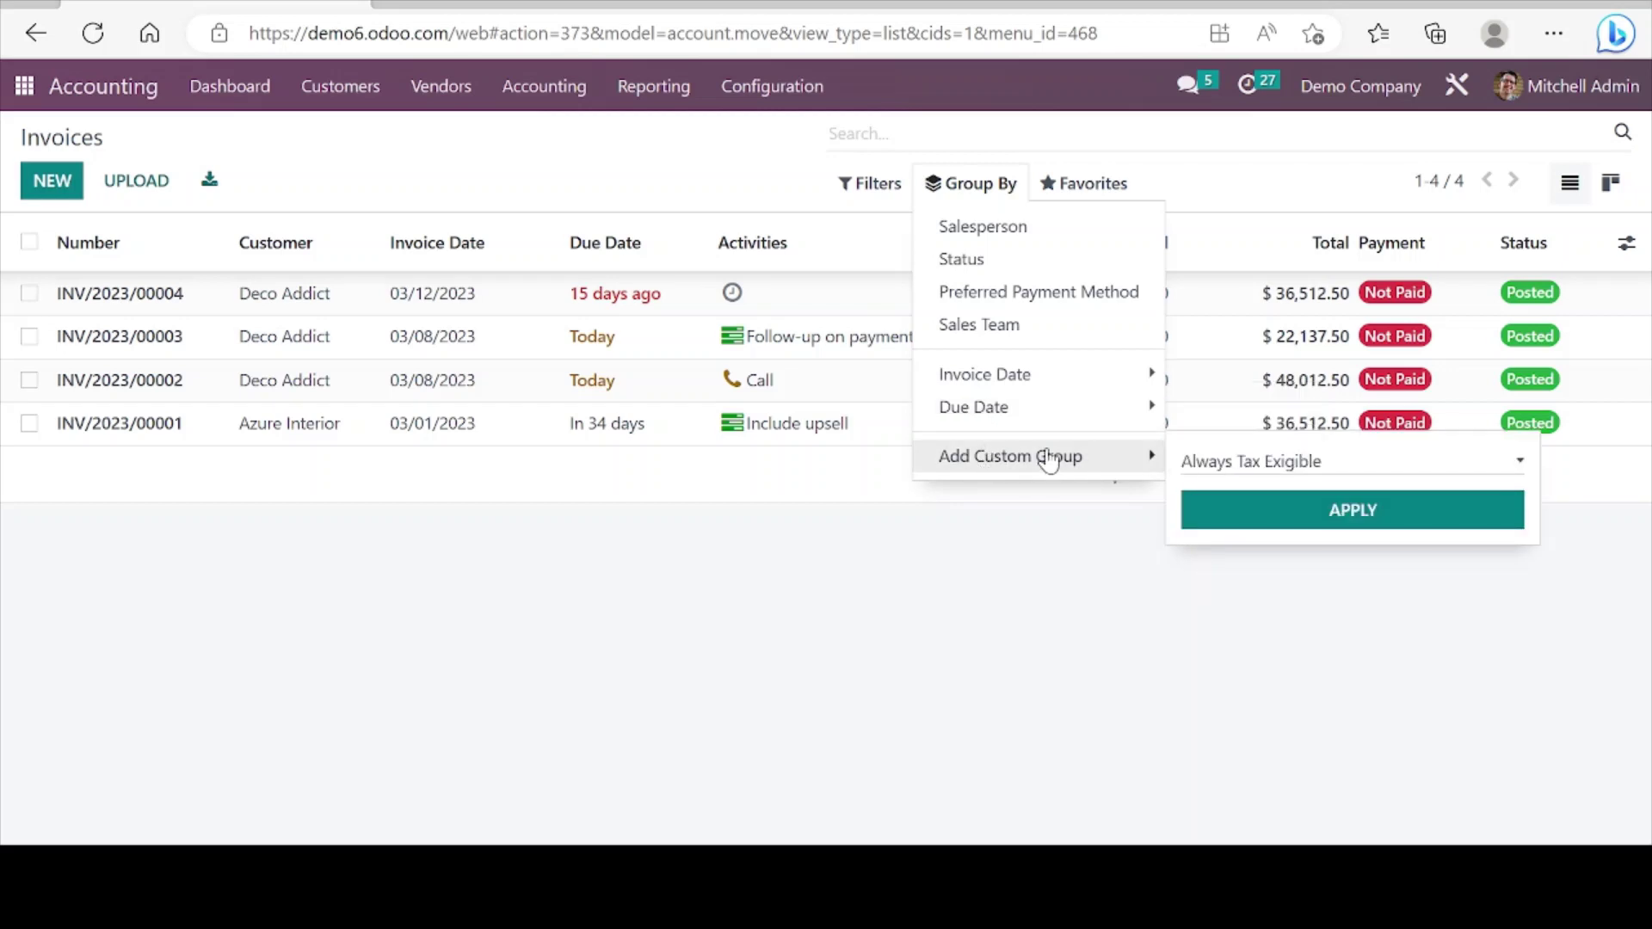
Step: Look over the Favorites options for the invoice list, including the settings for saving the current search
click(1088, 191)
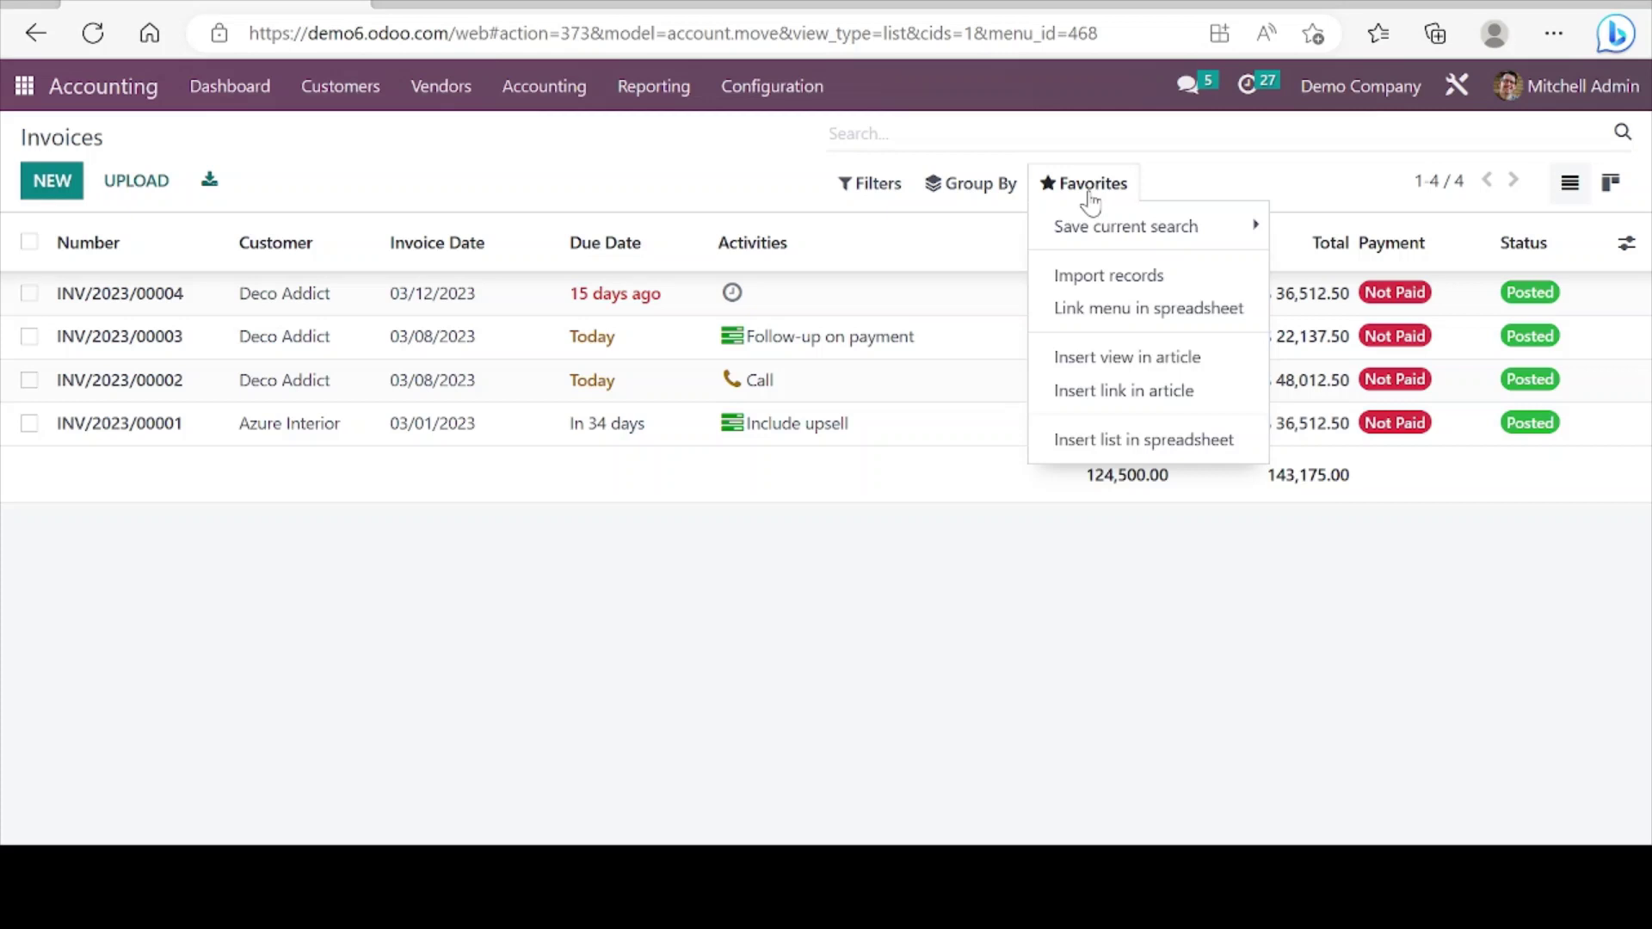
mouse_move(1112, 229)
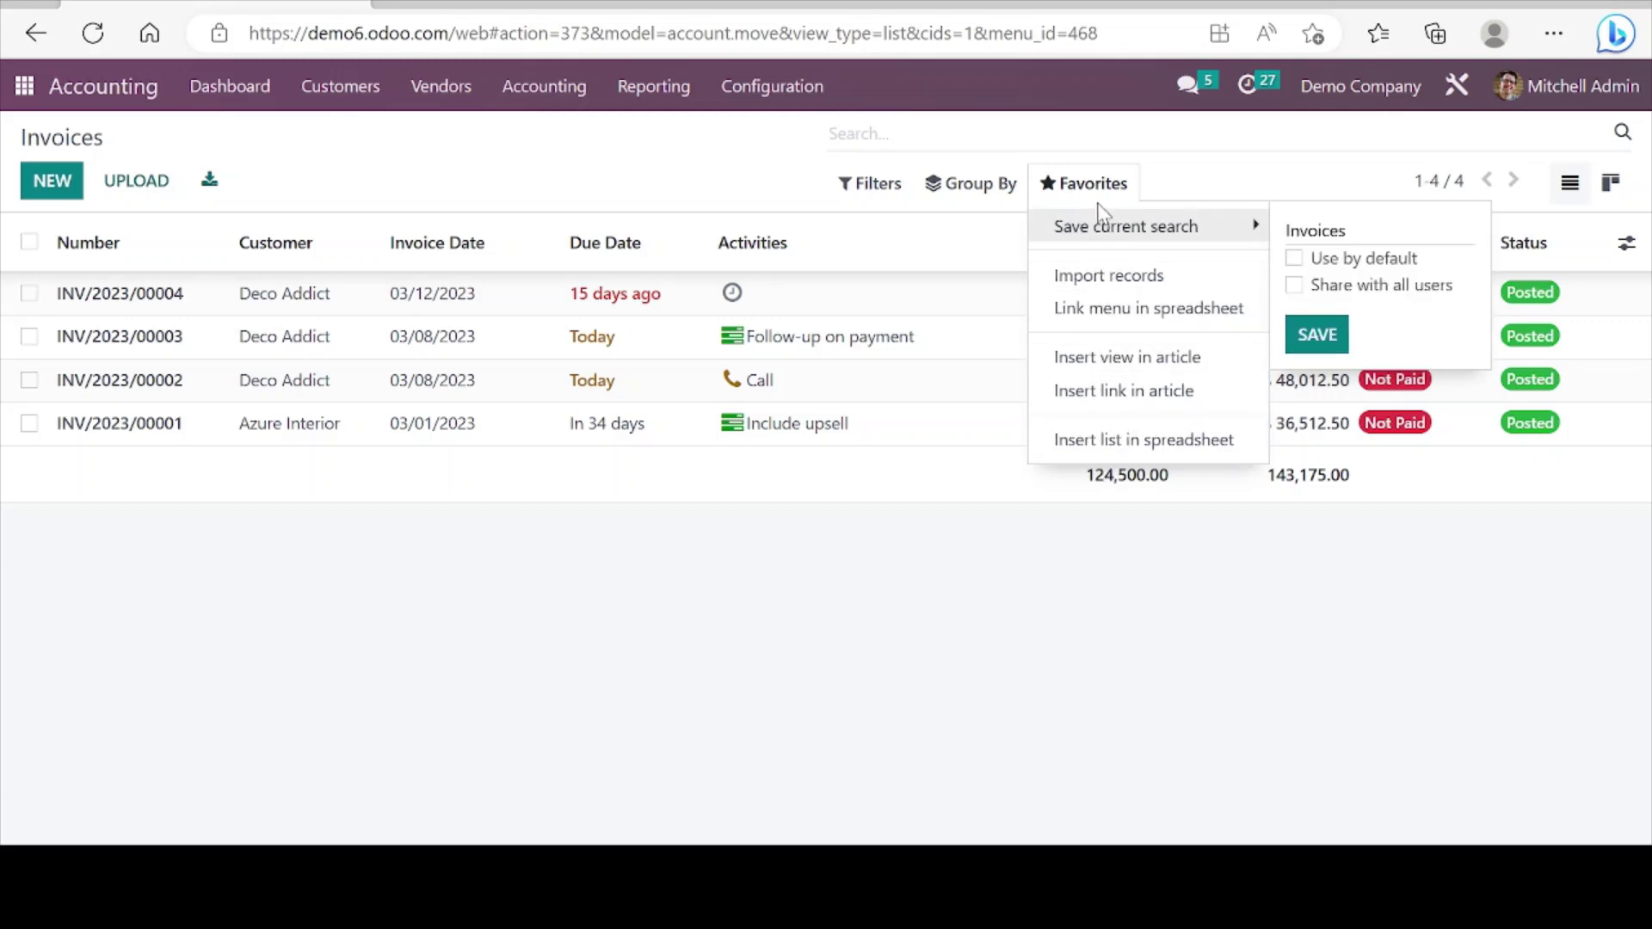
mouse_move(869, 183)
click(731, 189)
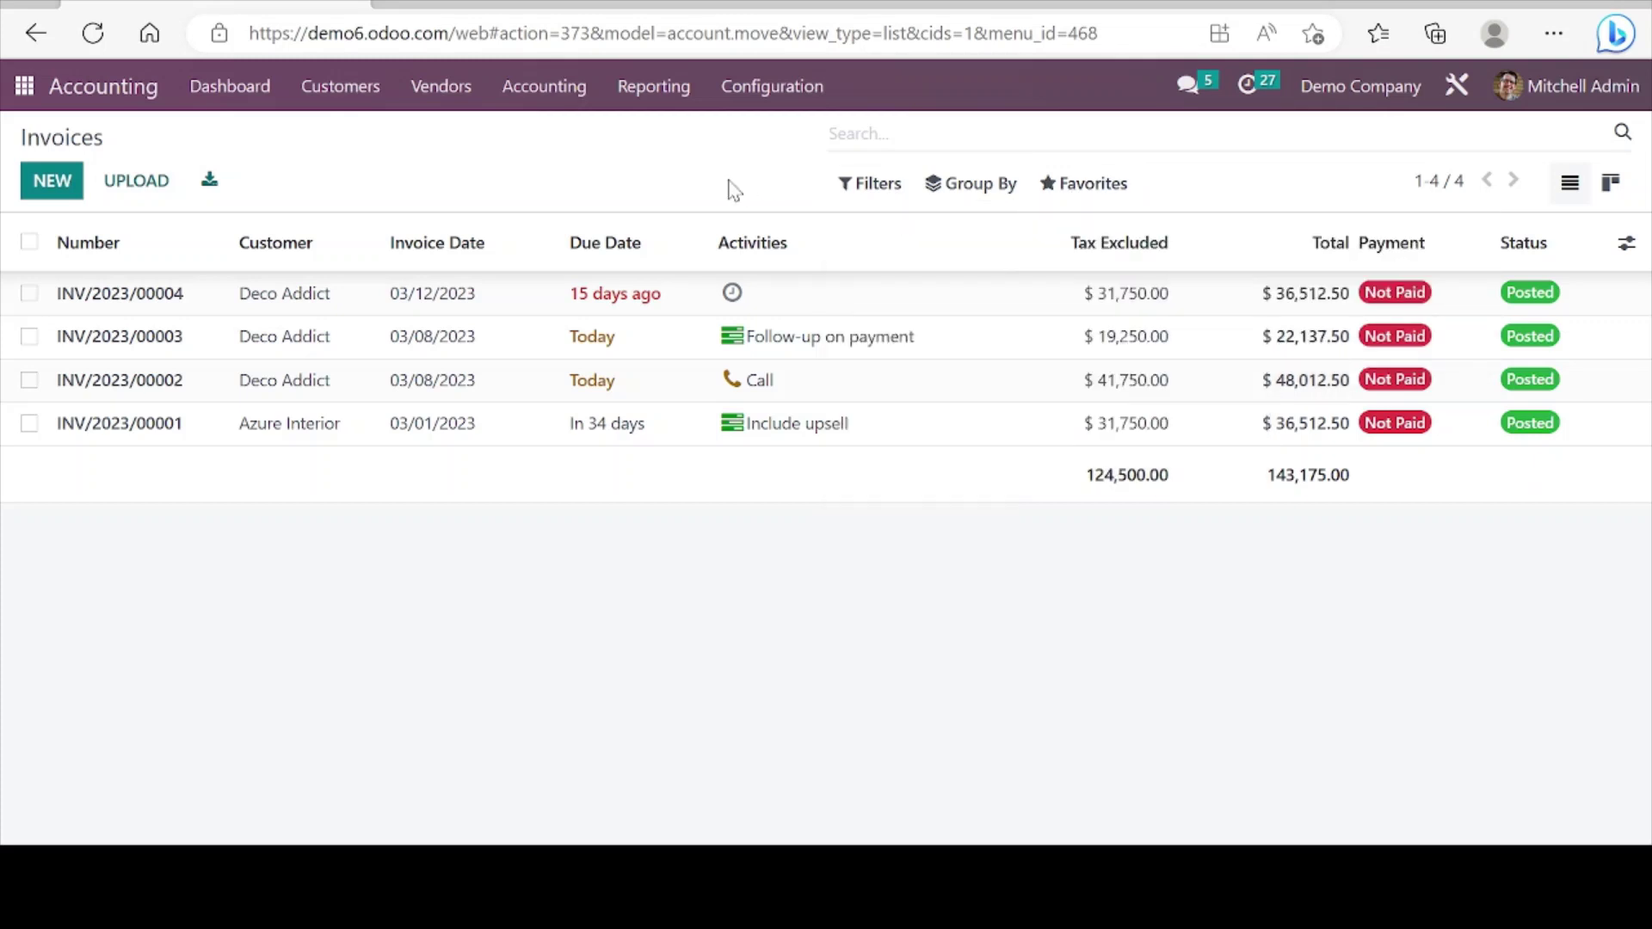
Step: Open the customer payments, start a new payment record and look over its form
click(357, 101)
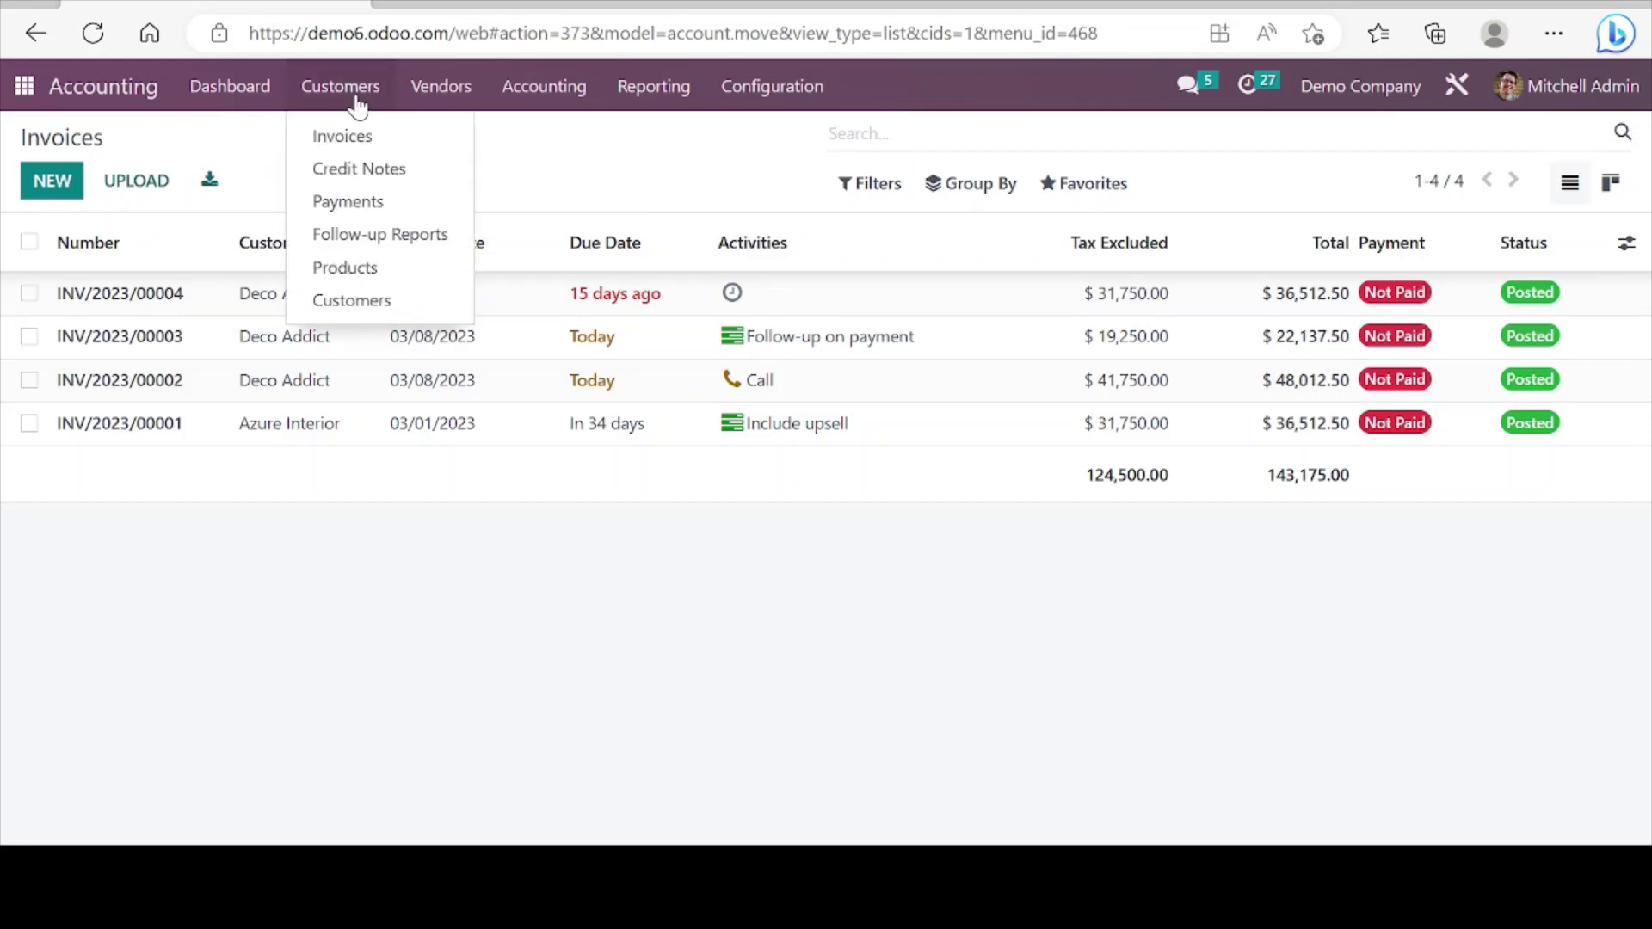
click(368, 207)
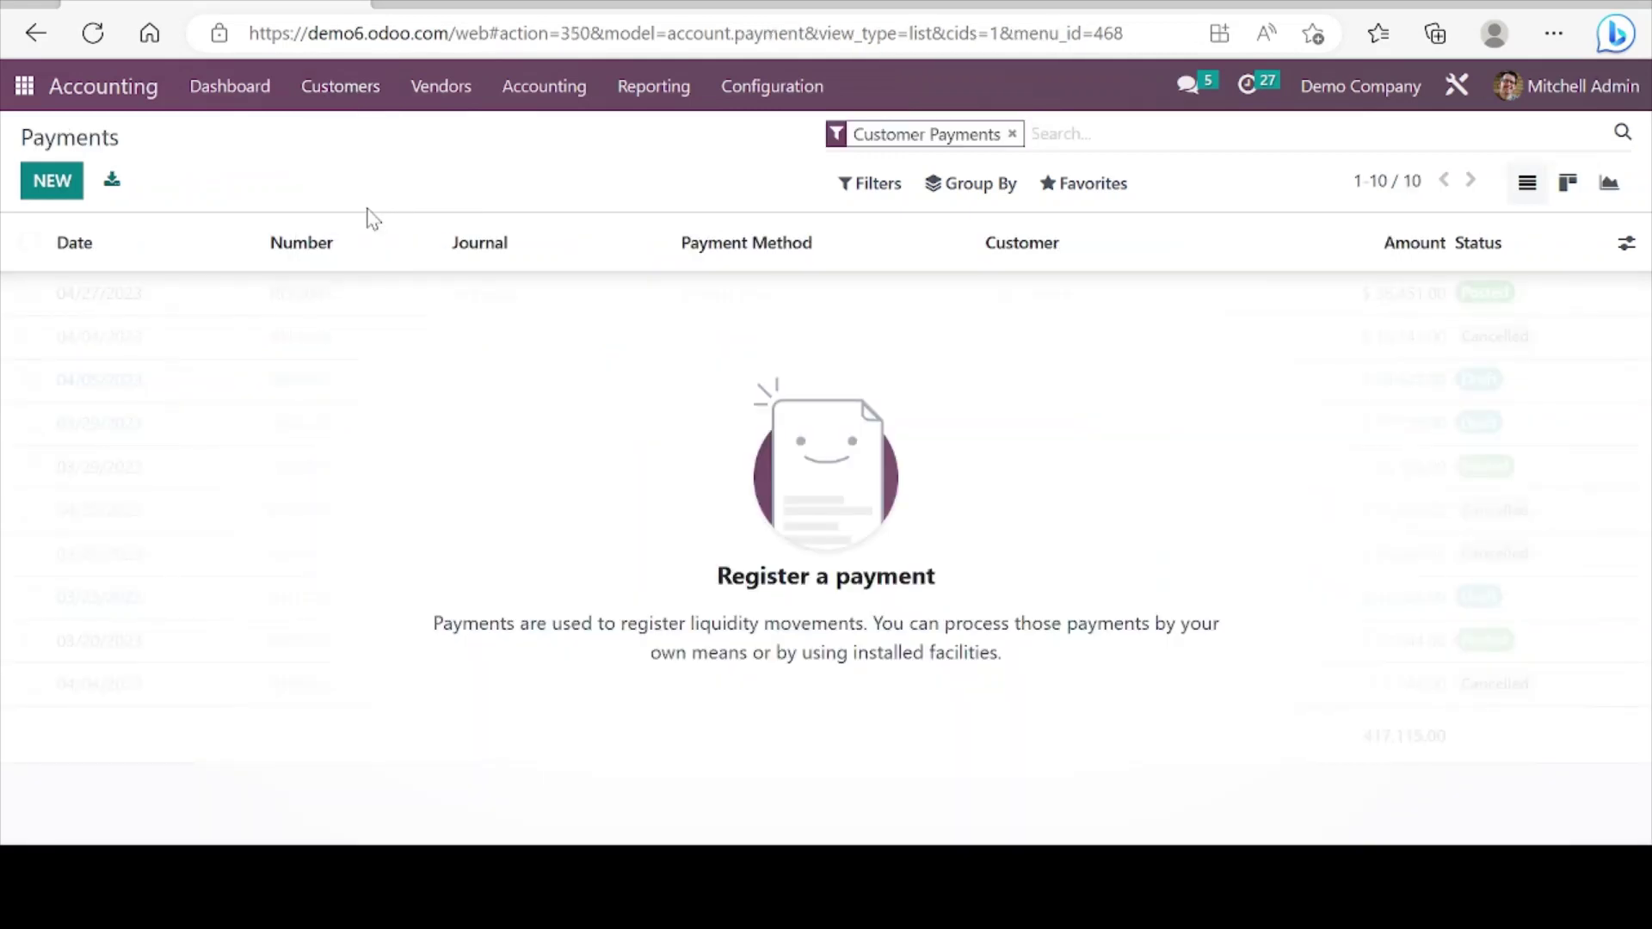
click(62, 191)
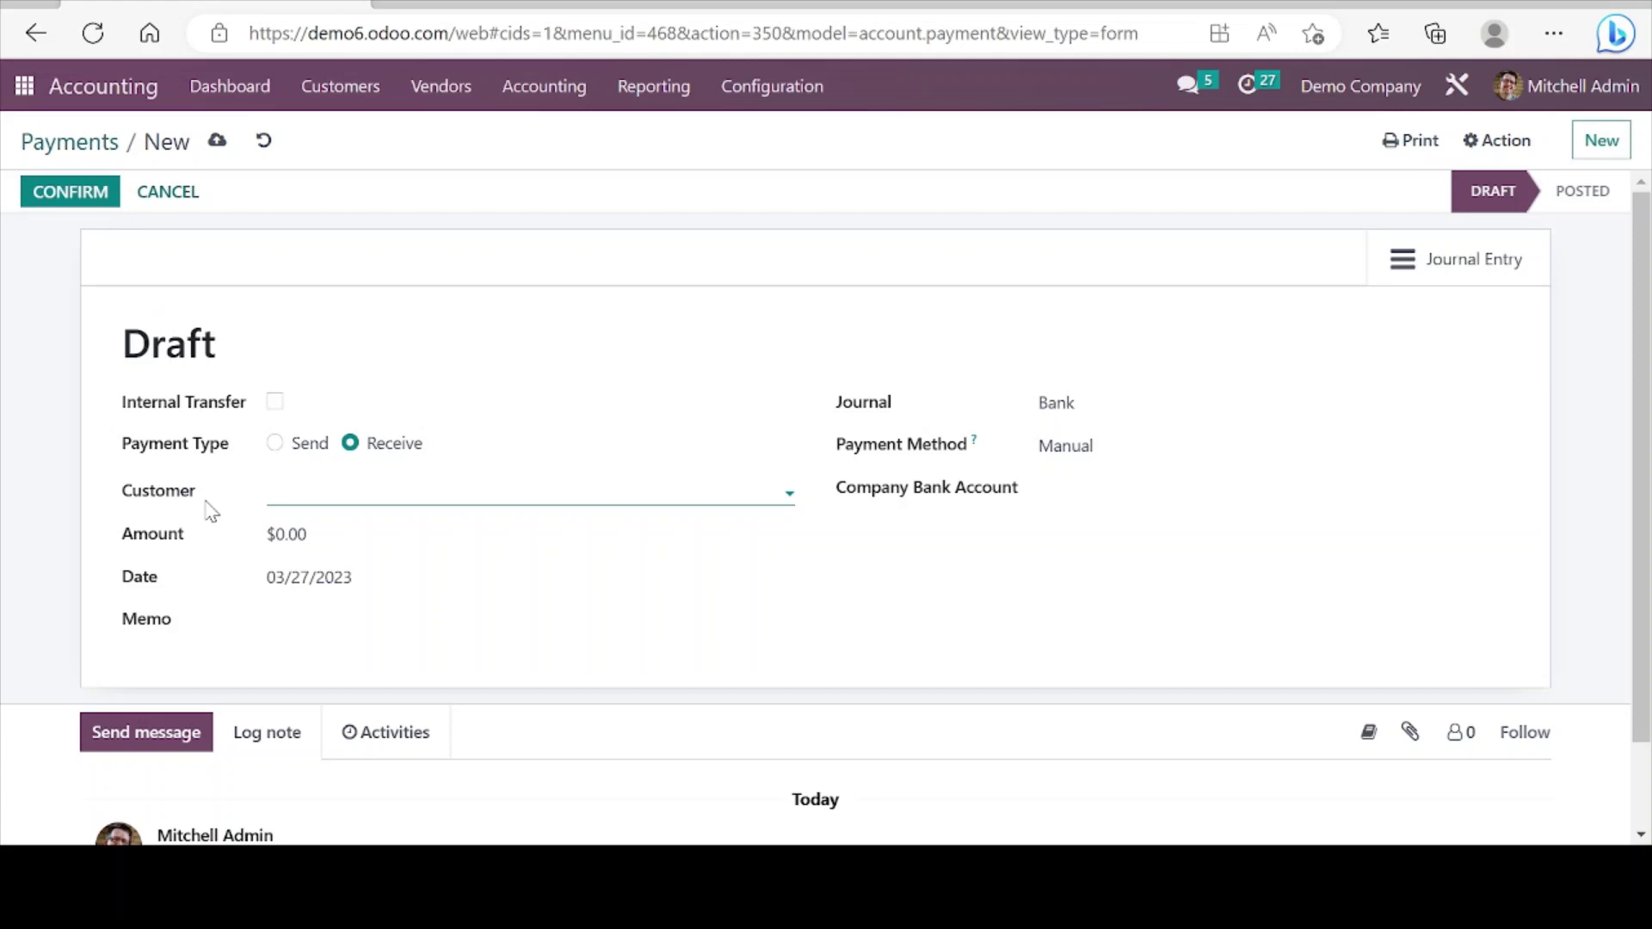
scroll(211, 510, down, 1)
scroll(211, 510, up, 1)
Step: Check the effect of Internal Transfer on the new payment, set its payment type to Send and return to the Payments list
click(274, 402)
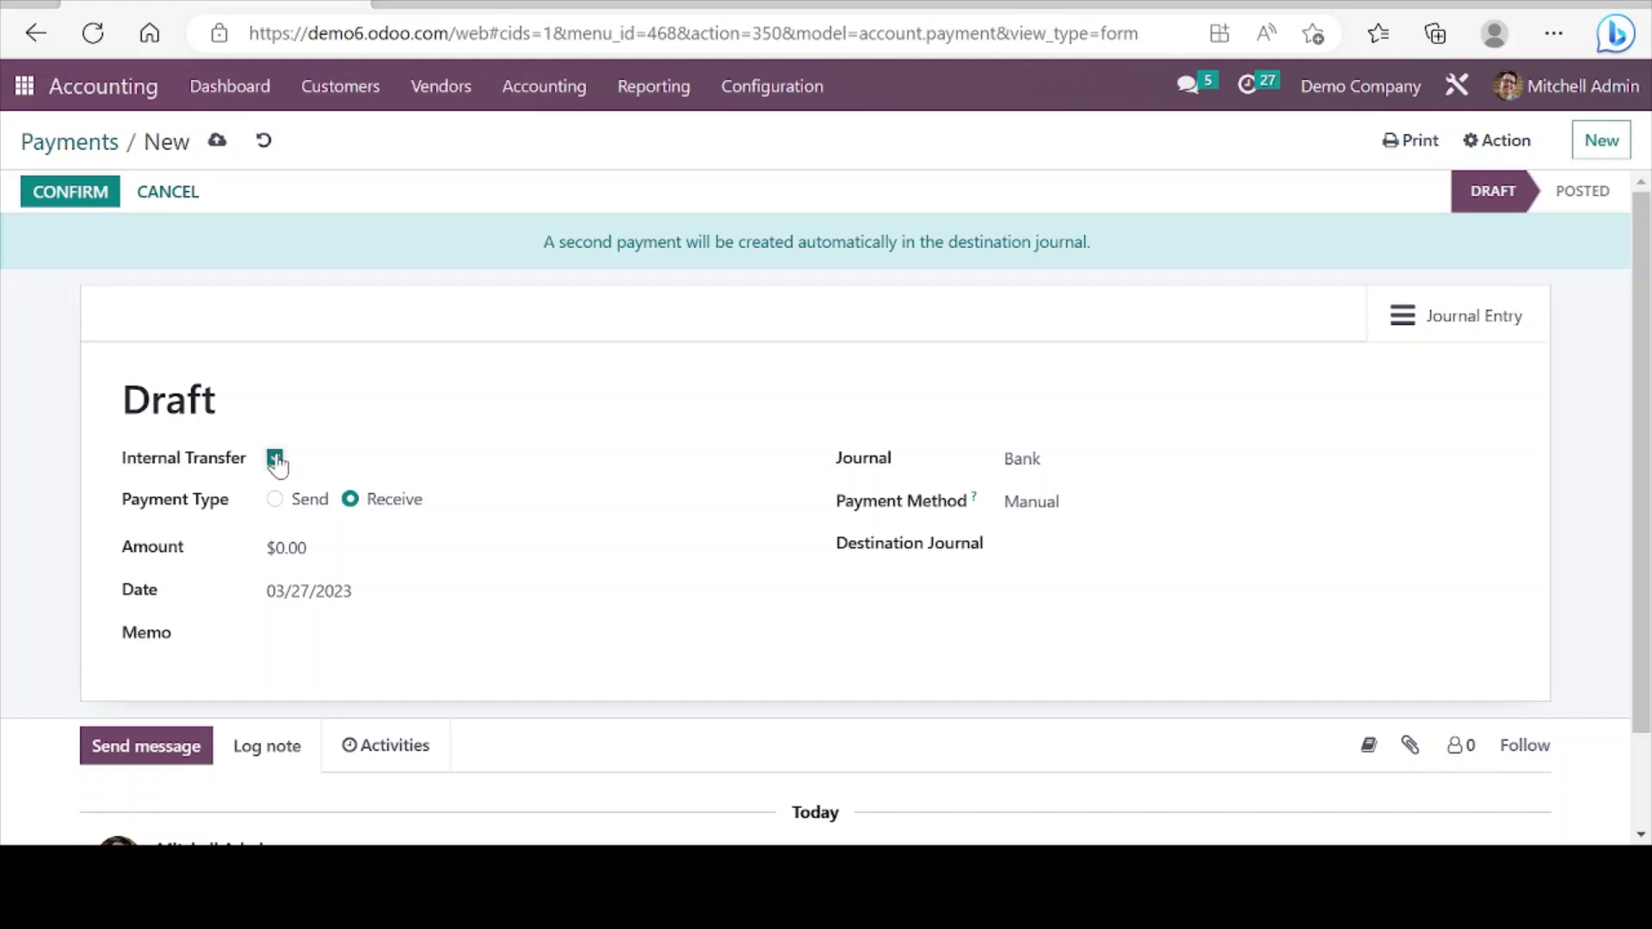
click(275, 458)
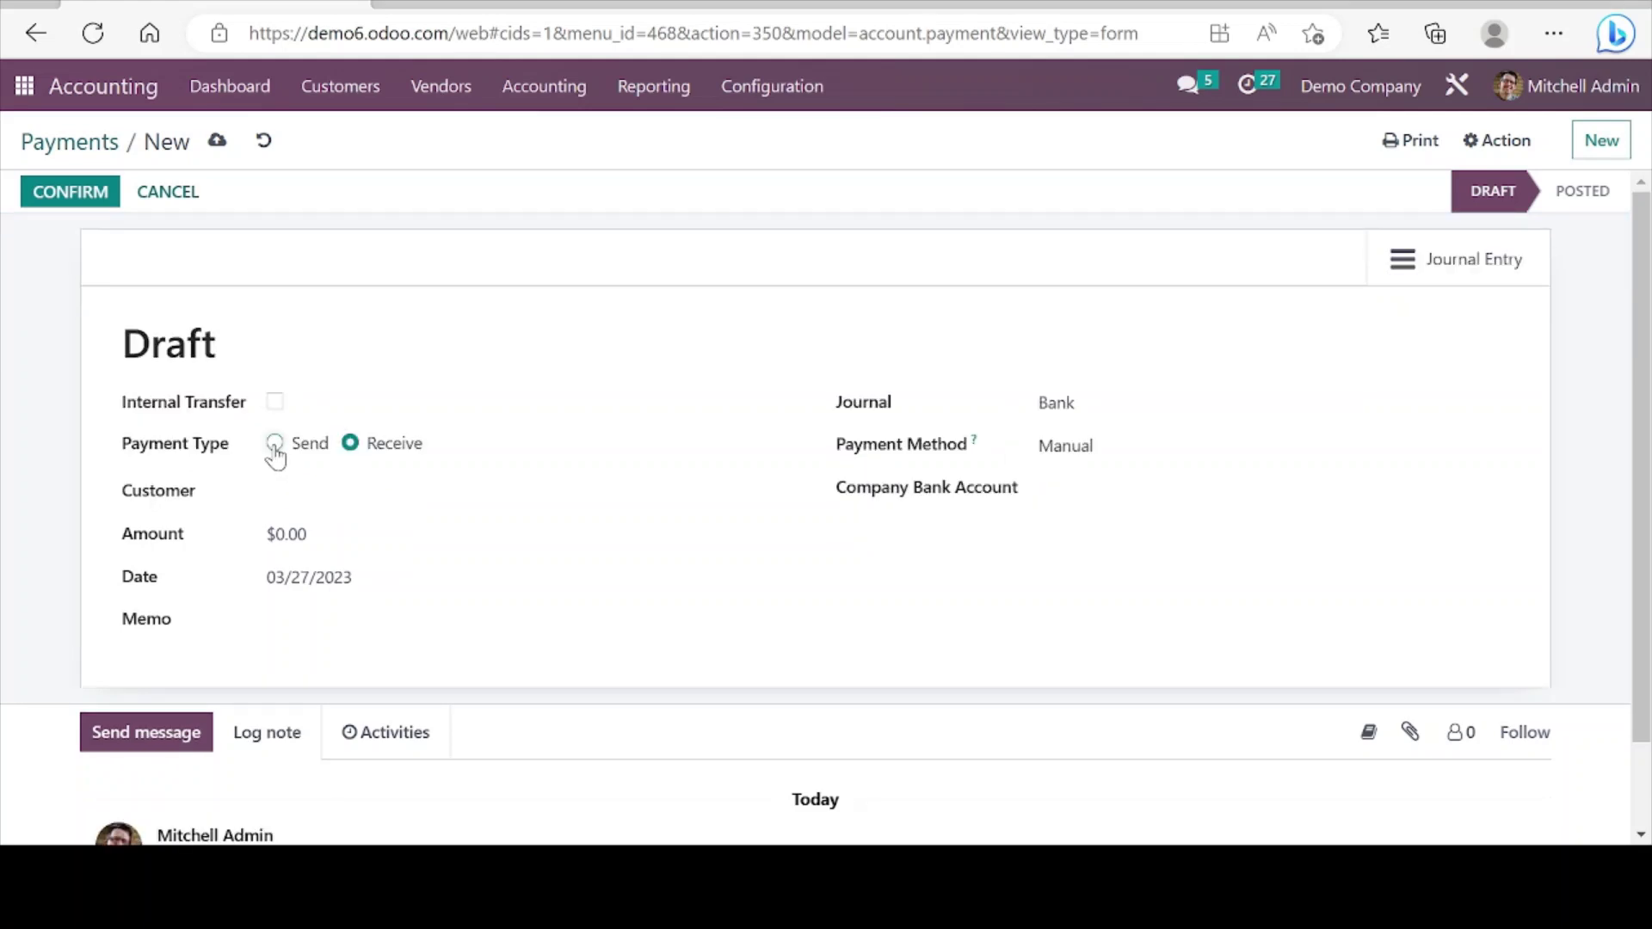
click(274, 444)
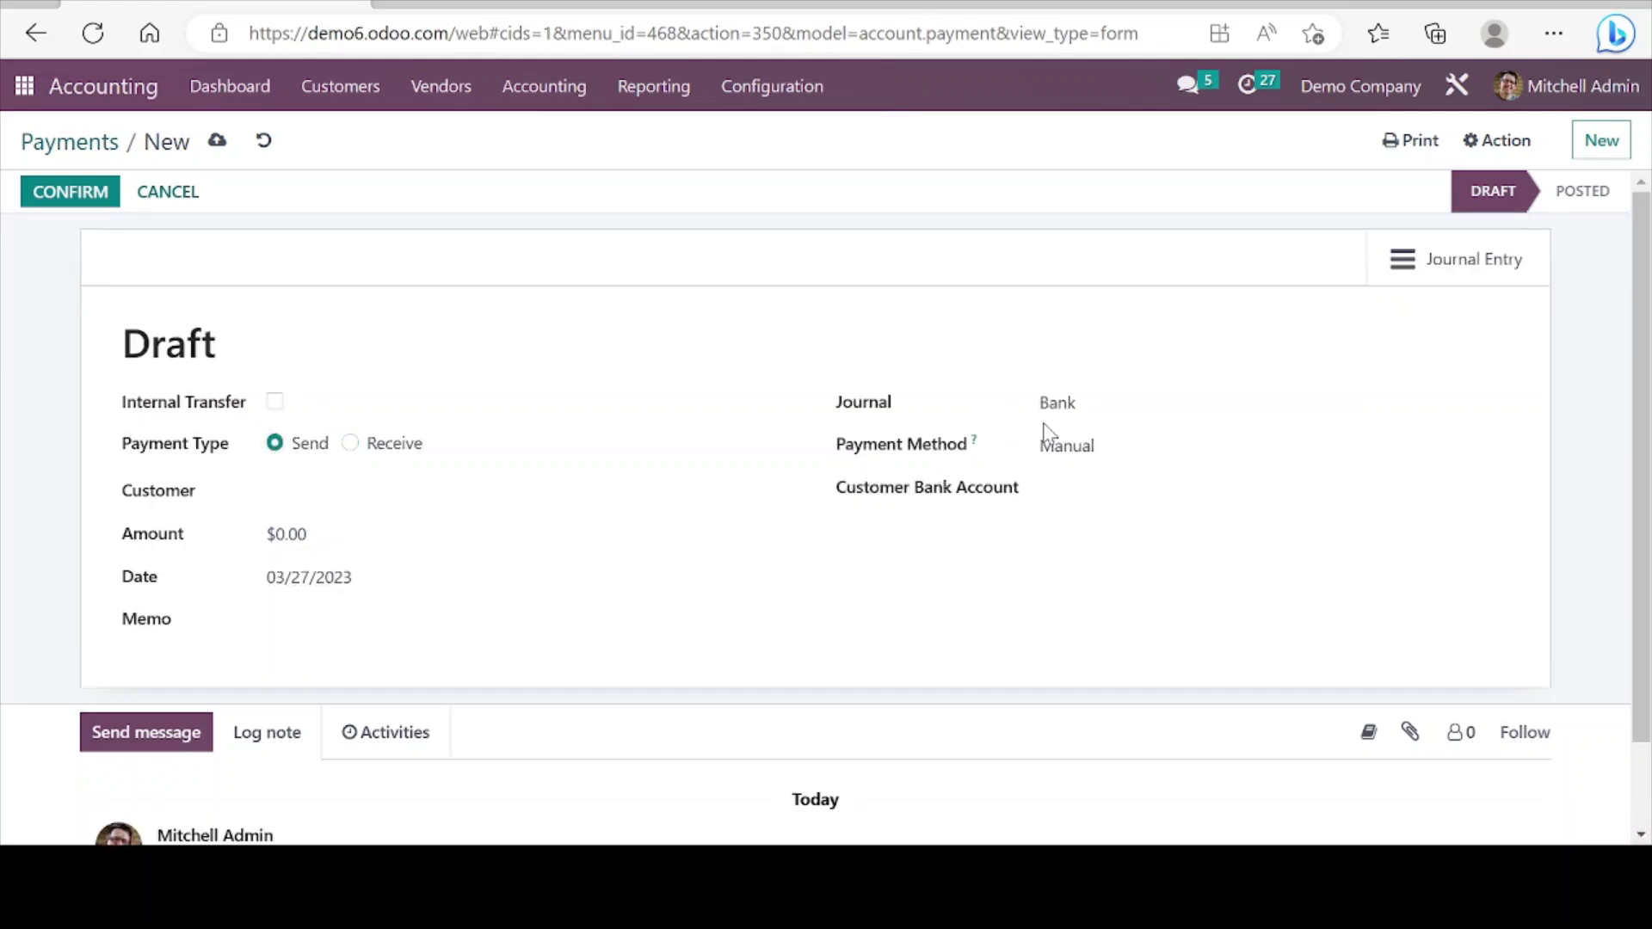
scroll(631, 598, down, 1)
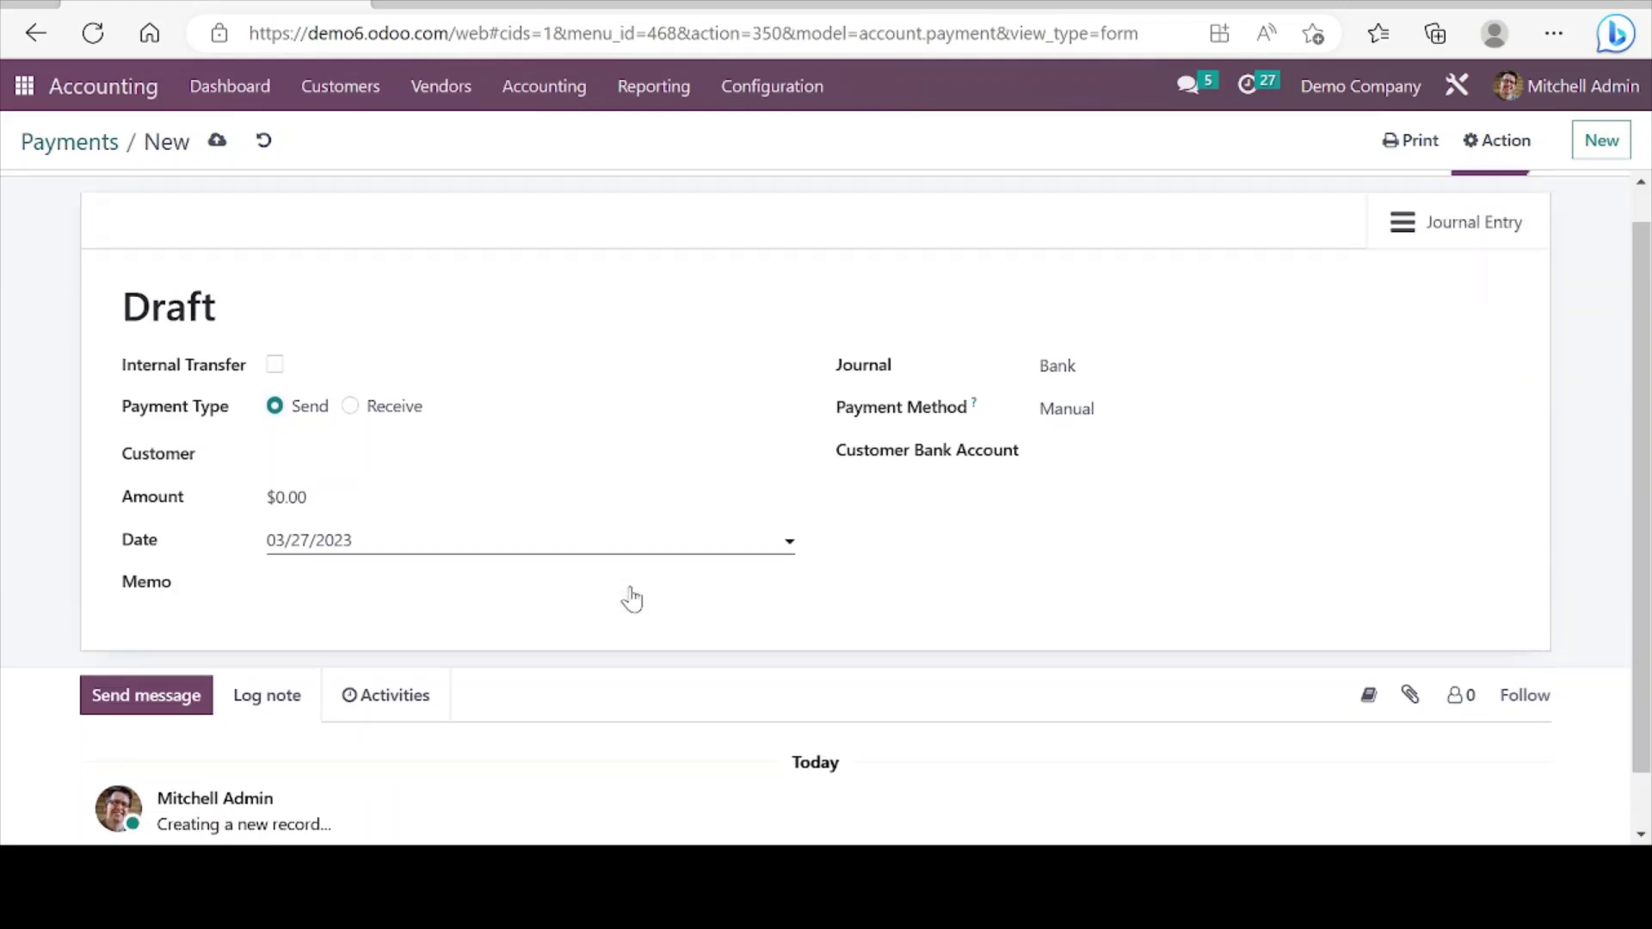
scroll(630, 598, up, 1)
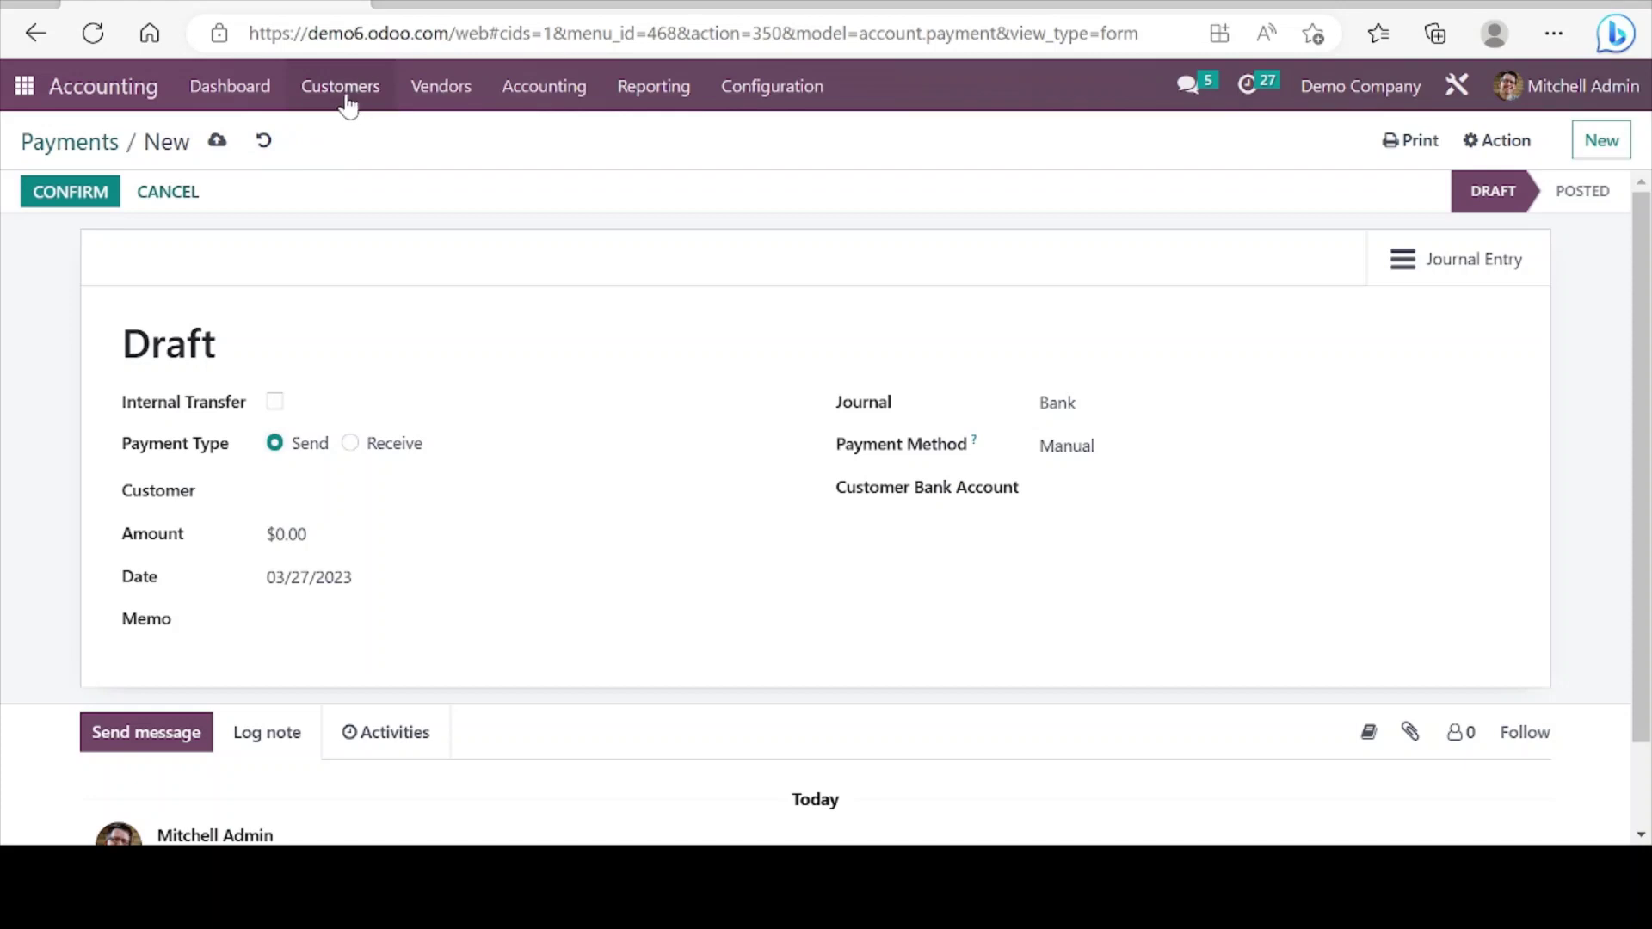
click(109, 158)
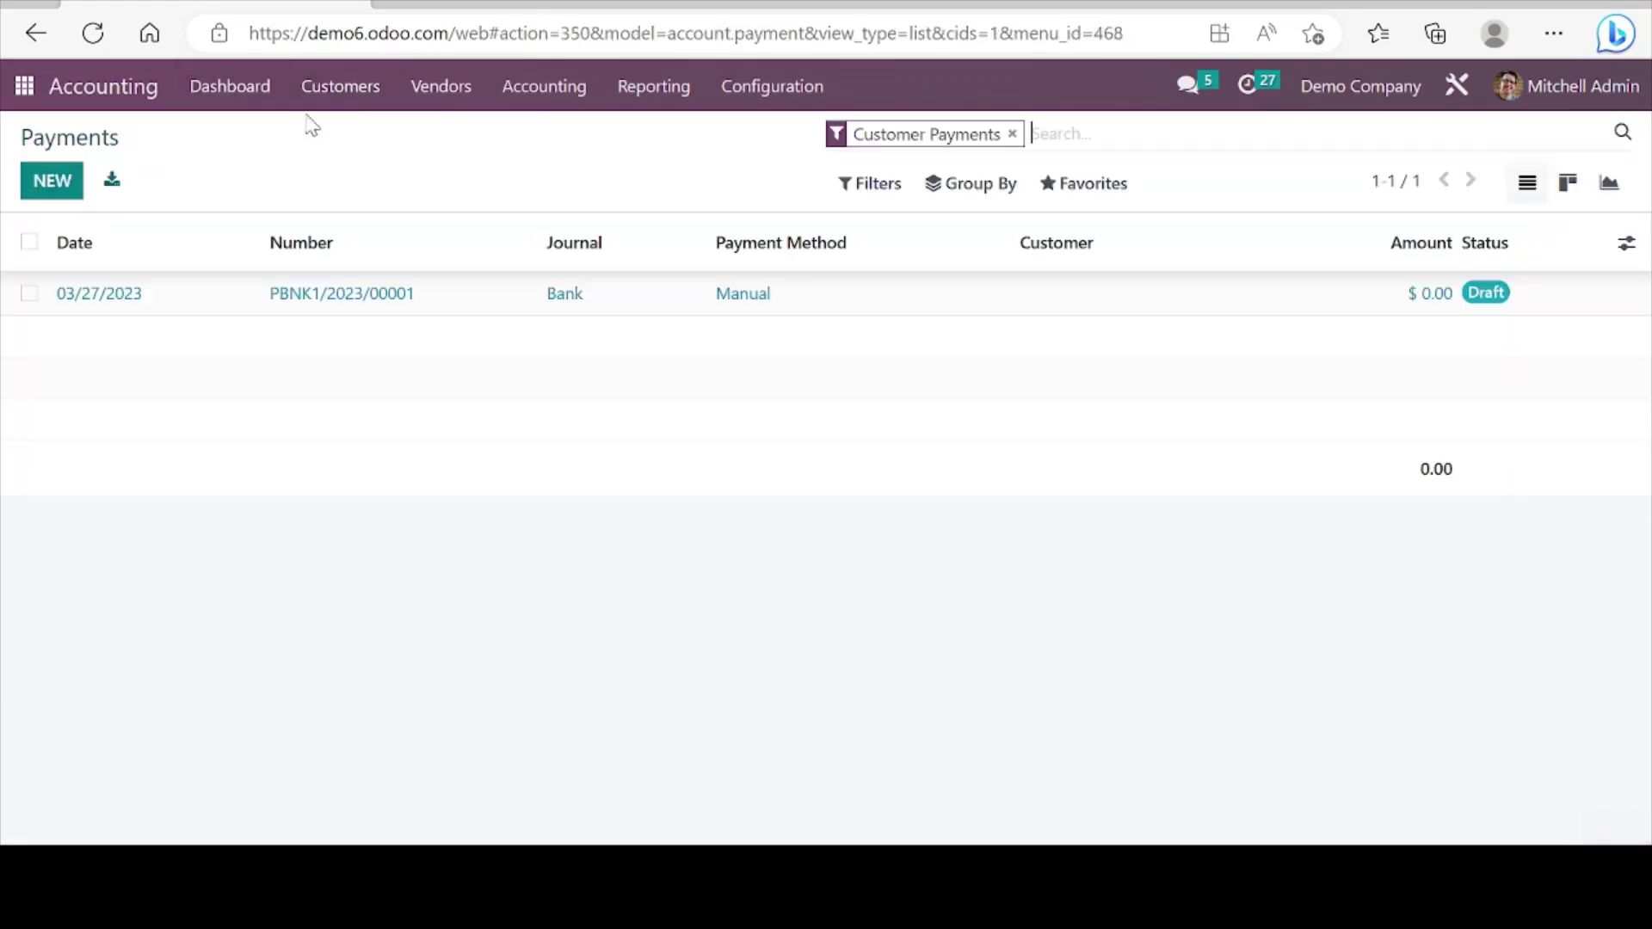
Step: Open the customer Follow-up Reports and review the customers with overdue invoices
click(374, 102)
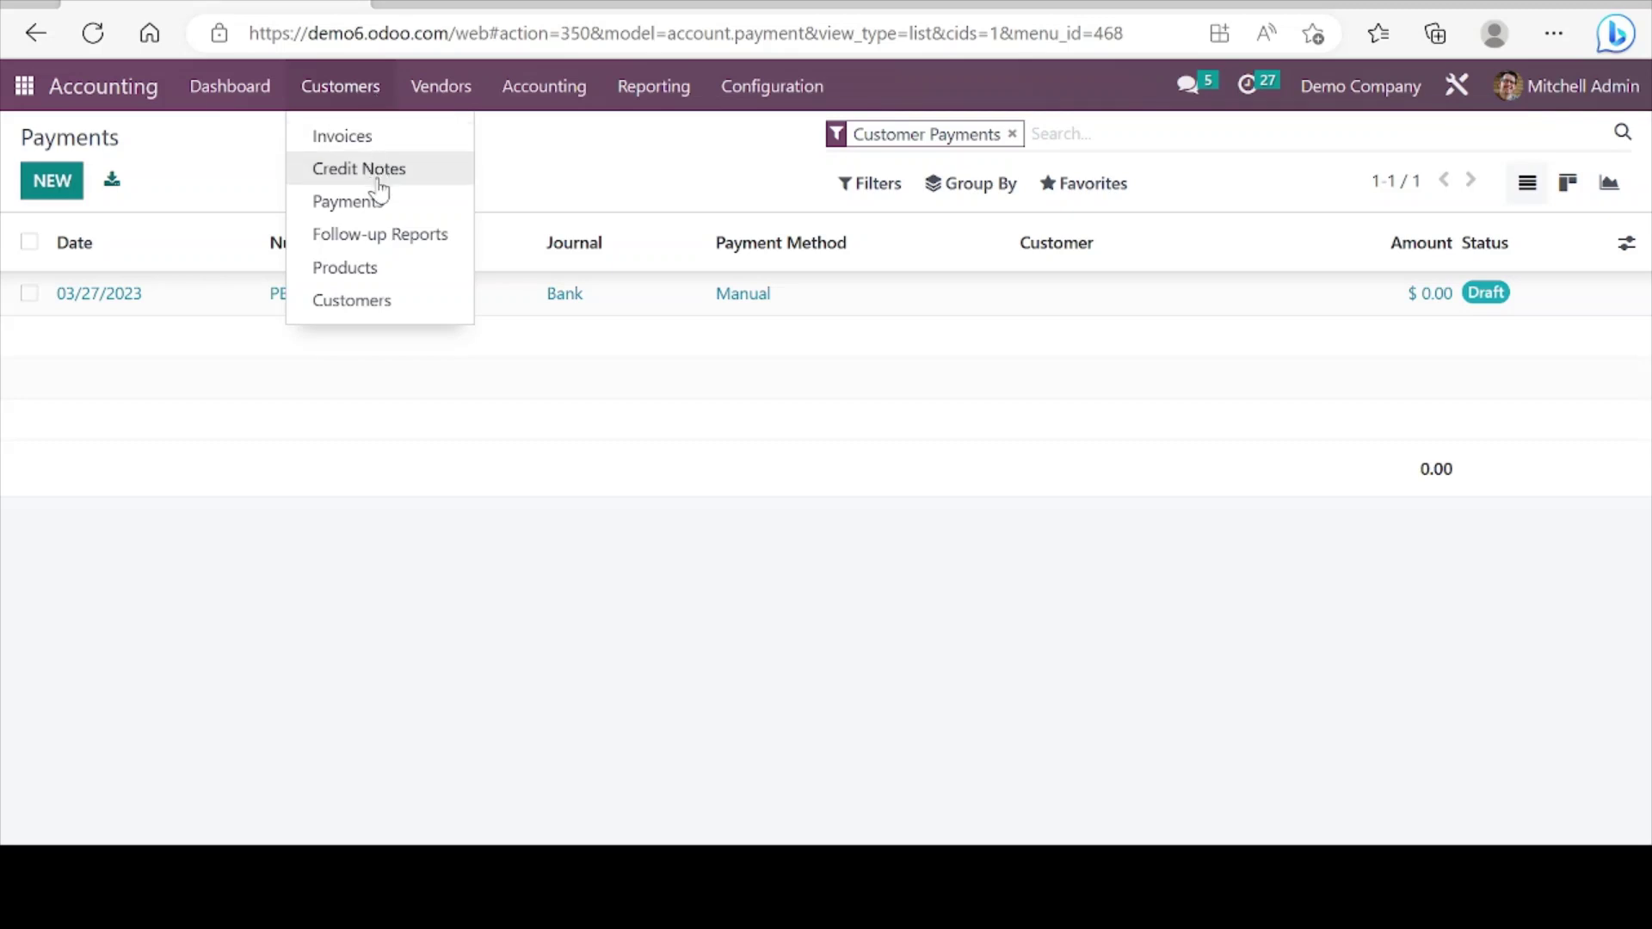
click(398, 250)
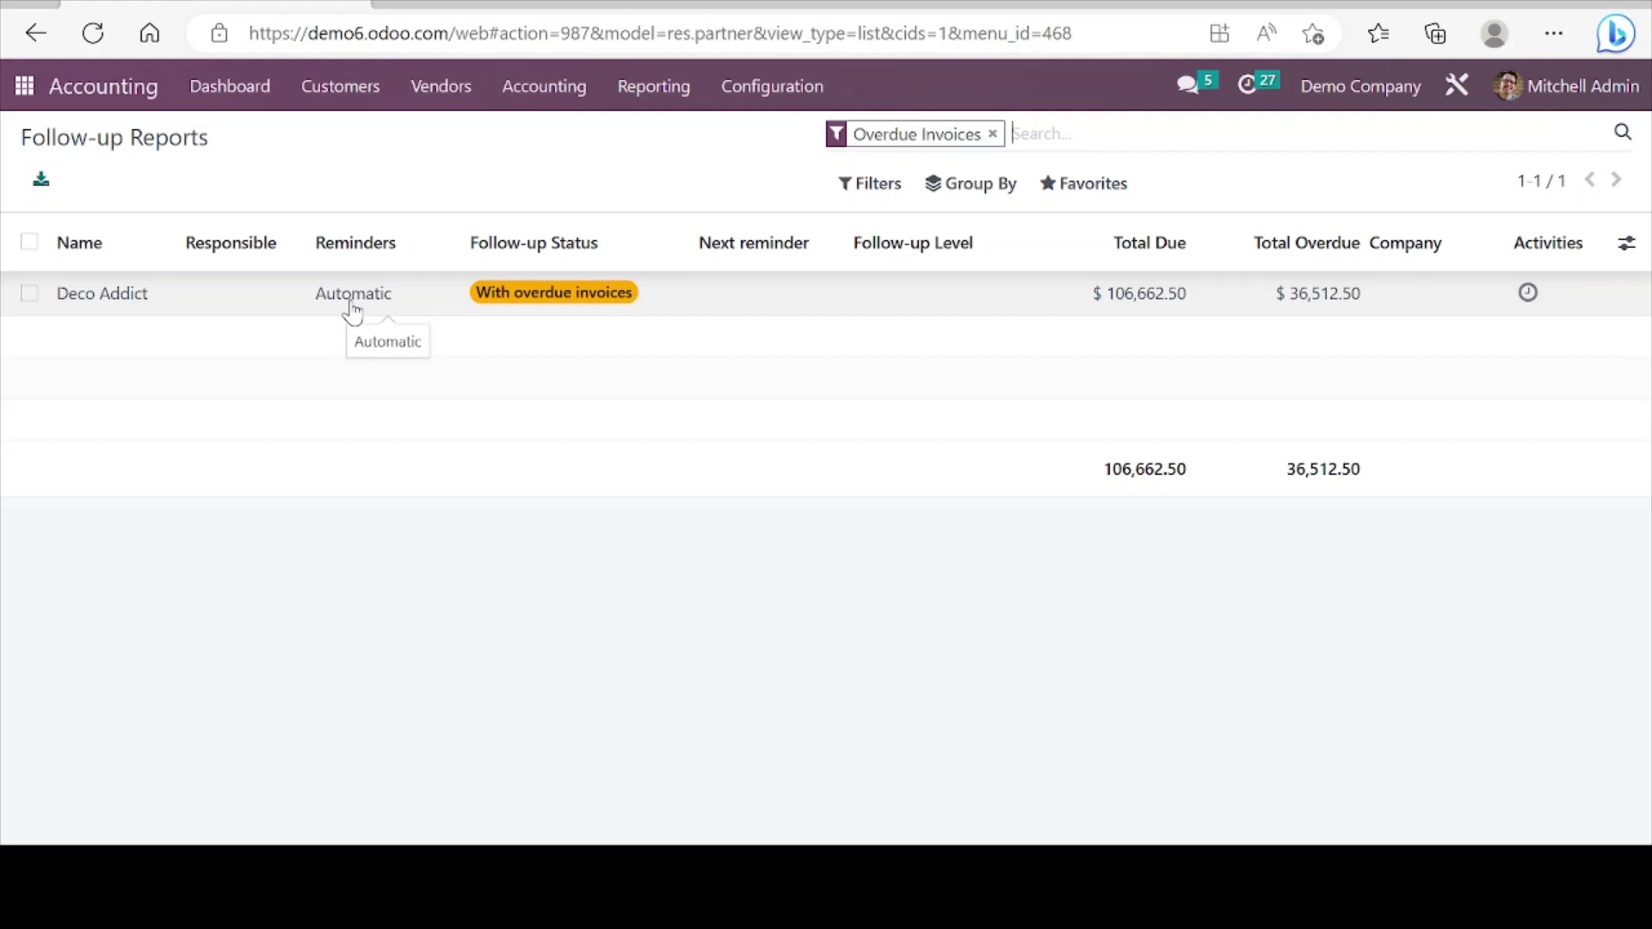
Step: Show the customer products in Kanban view and open the Bolt product record
click(355, 96)
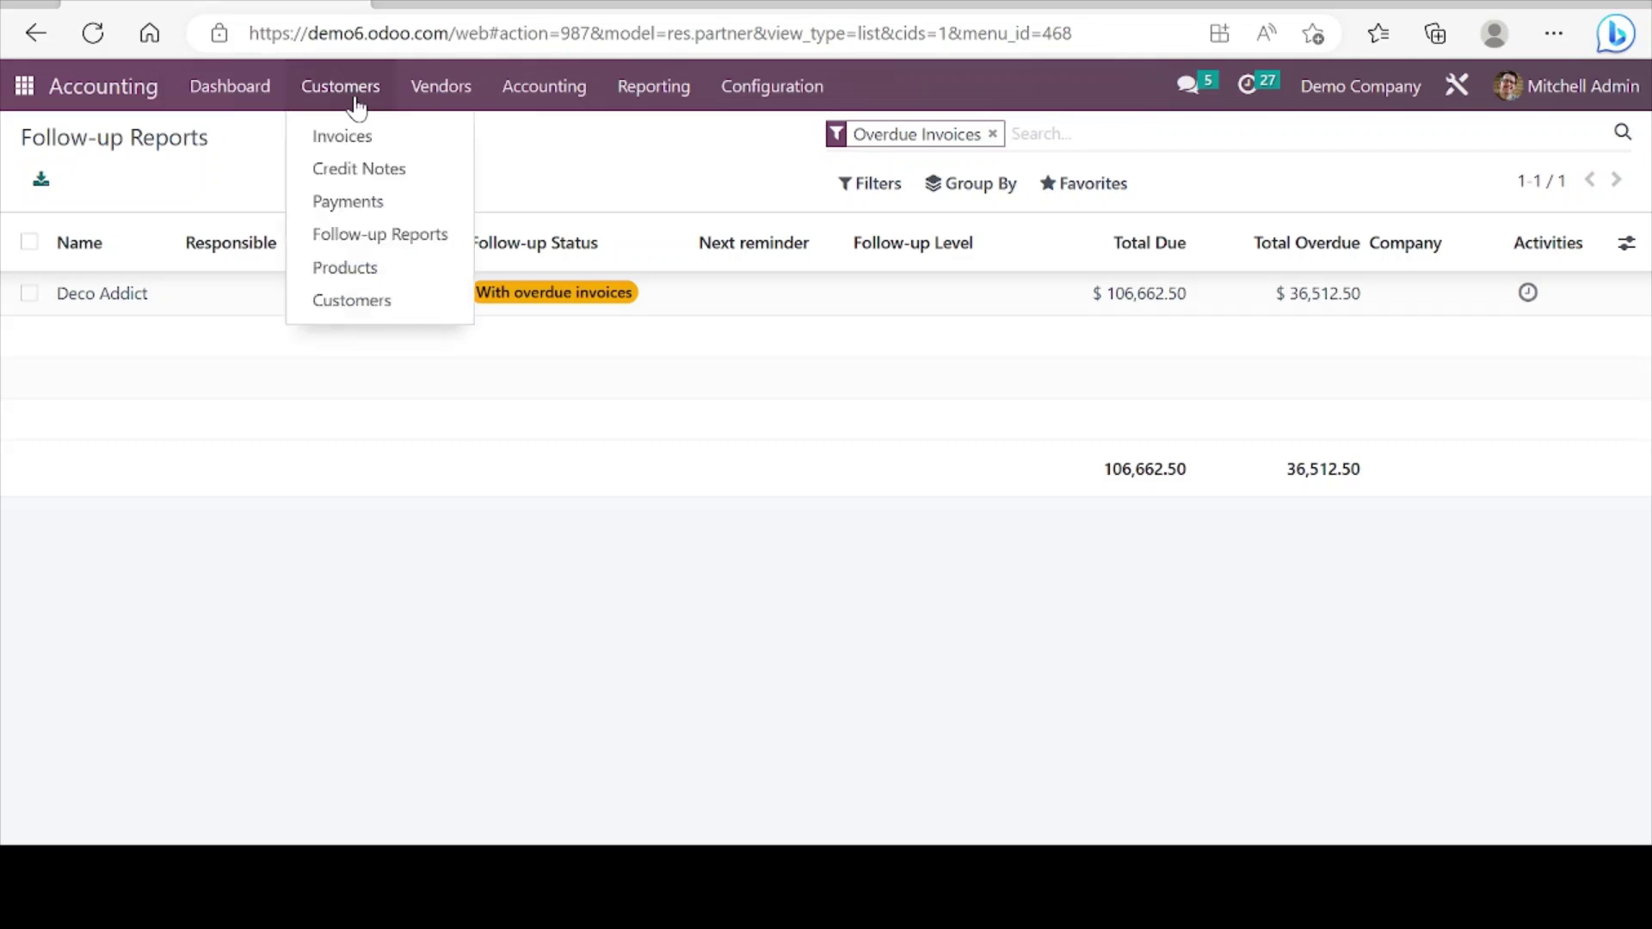
click(362, 275)
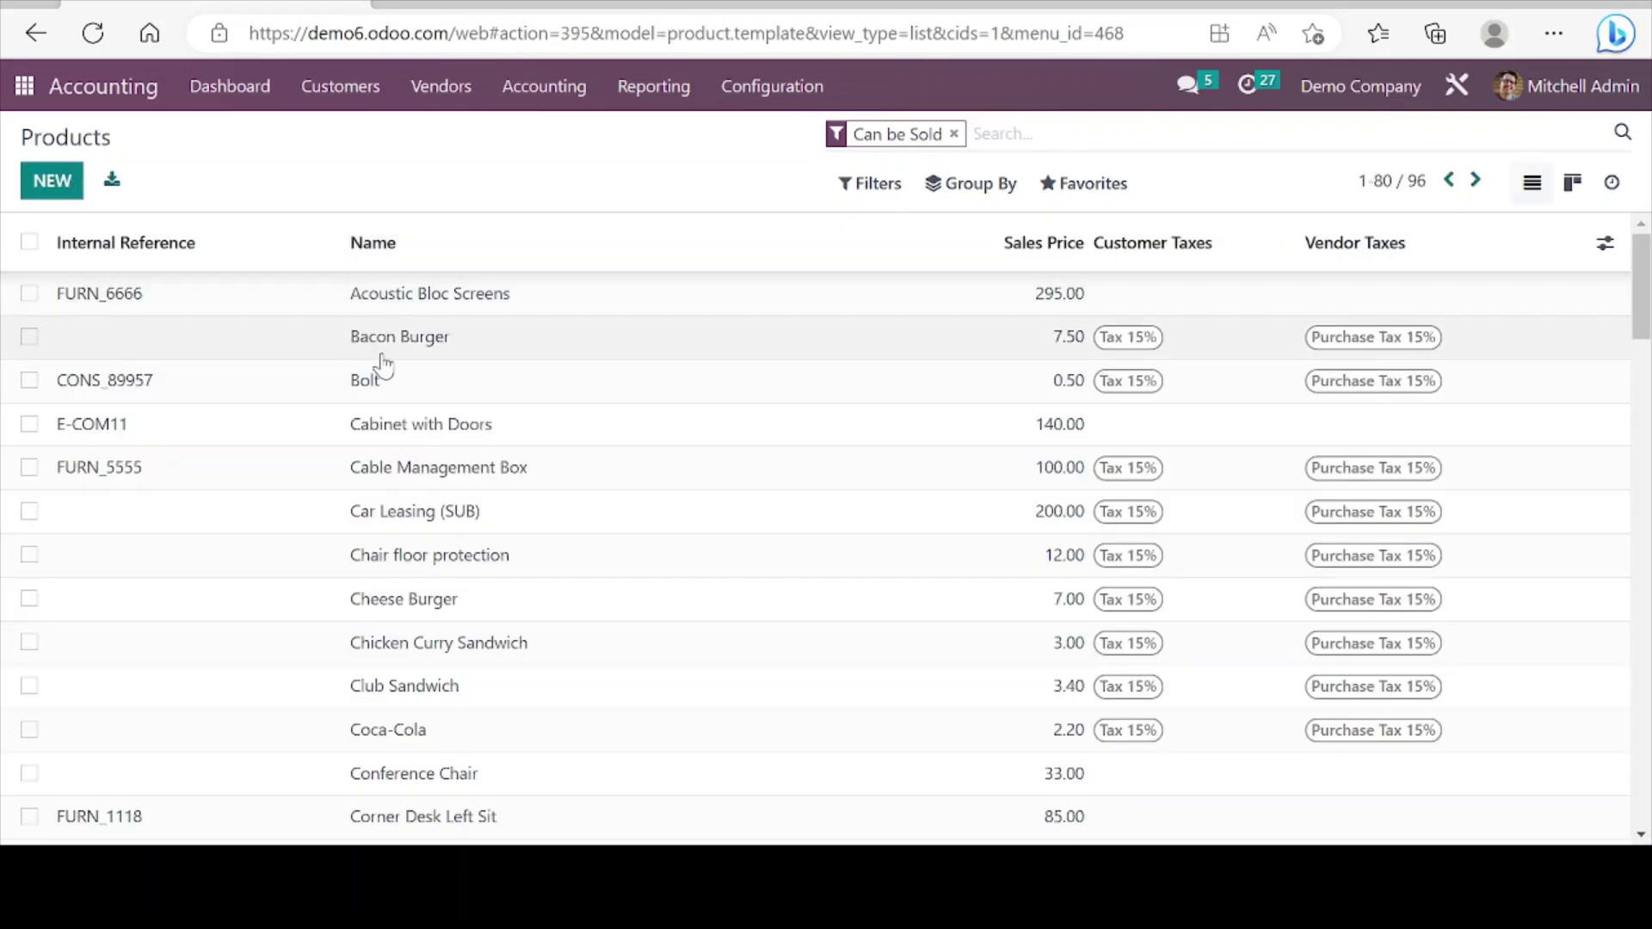
click(1574, 190)
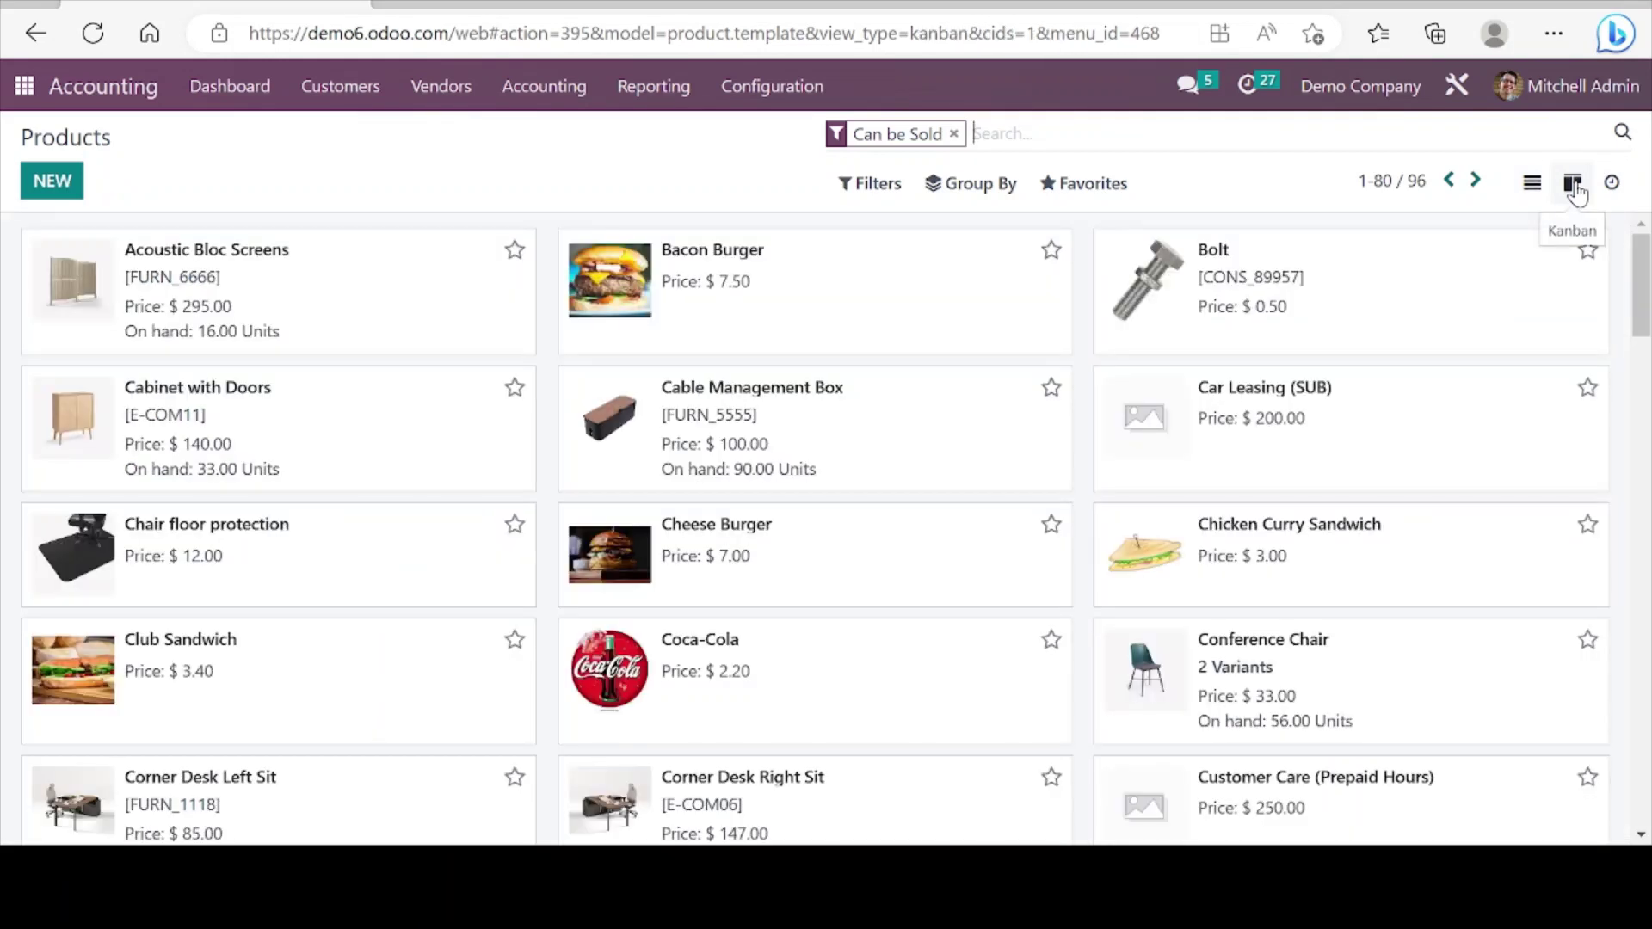
click(1233, 291)
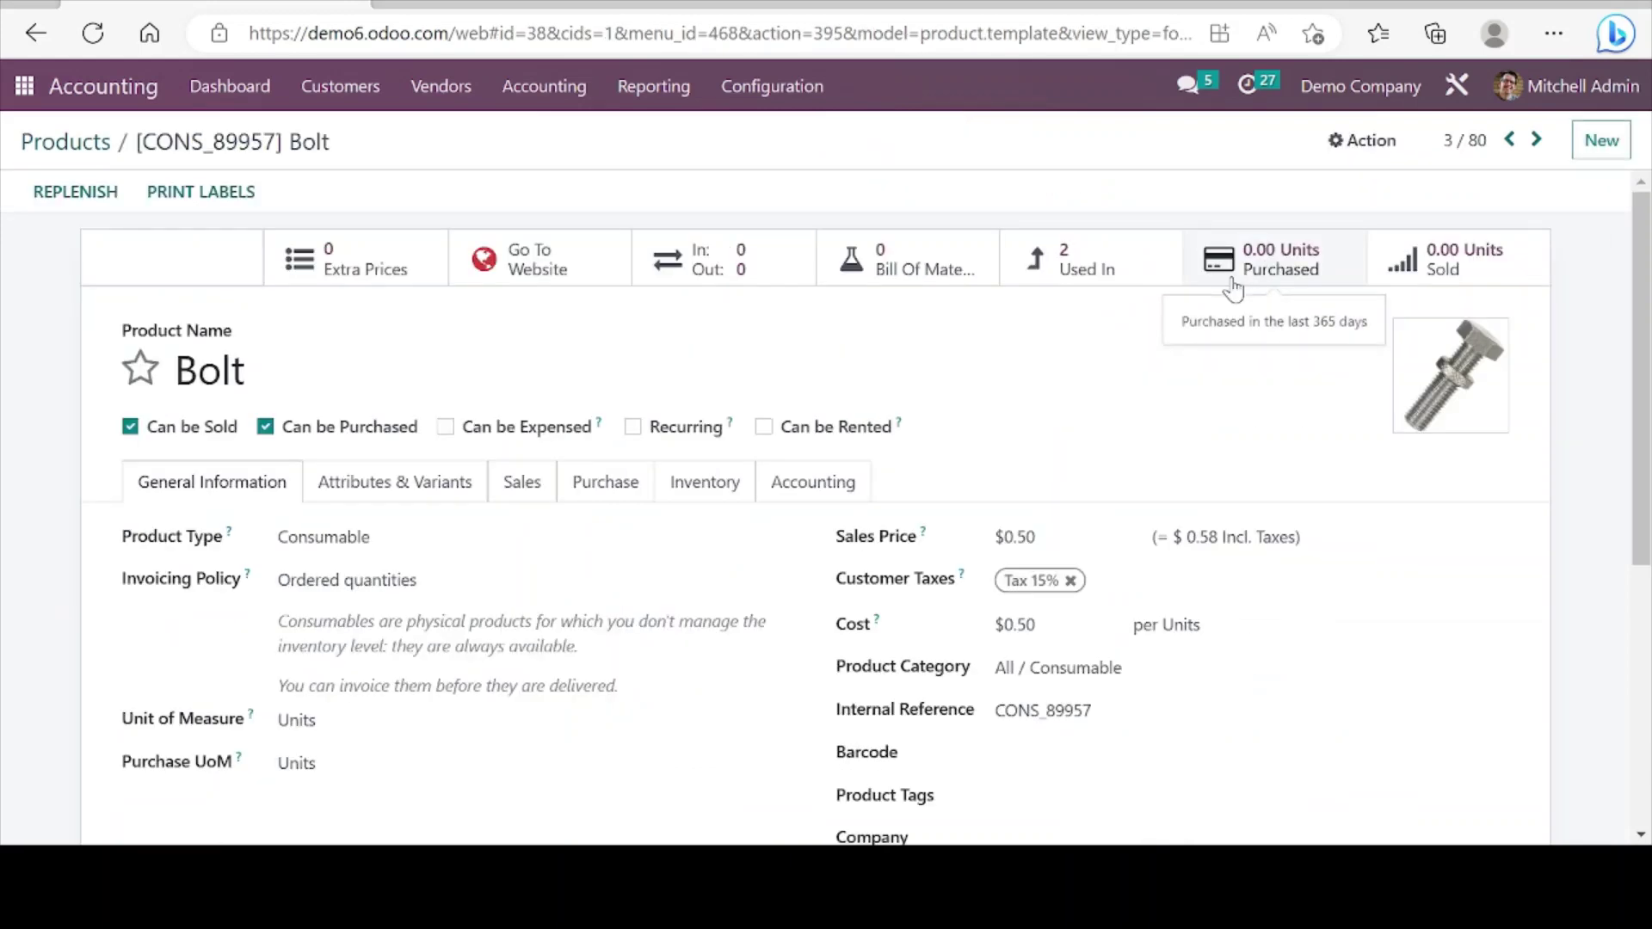
Step: Review the Bolt product's general information, attributes and variants, sales, purchase, inventory and accounting details, ending on its general information
scroll(258, 633, down, 3)
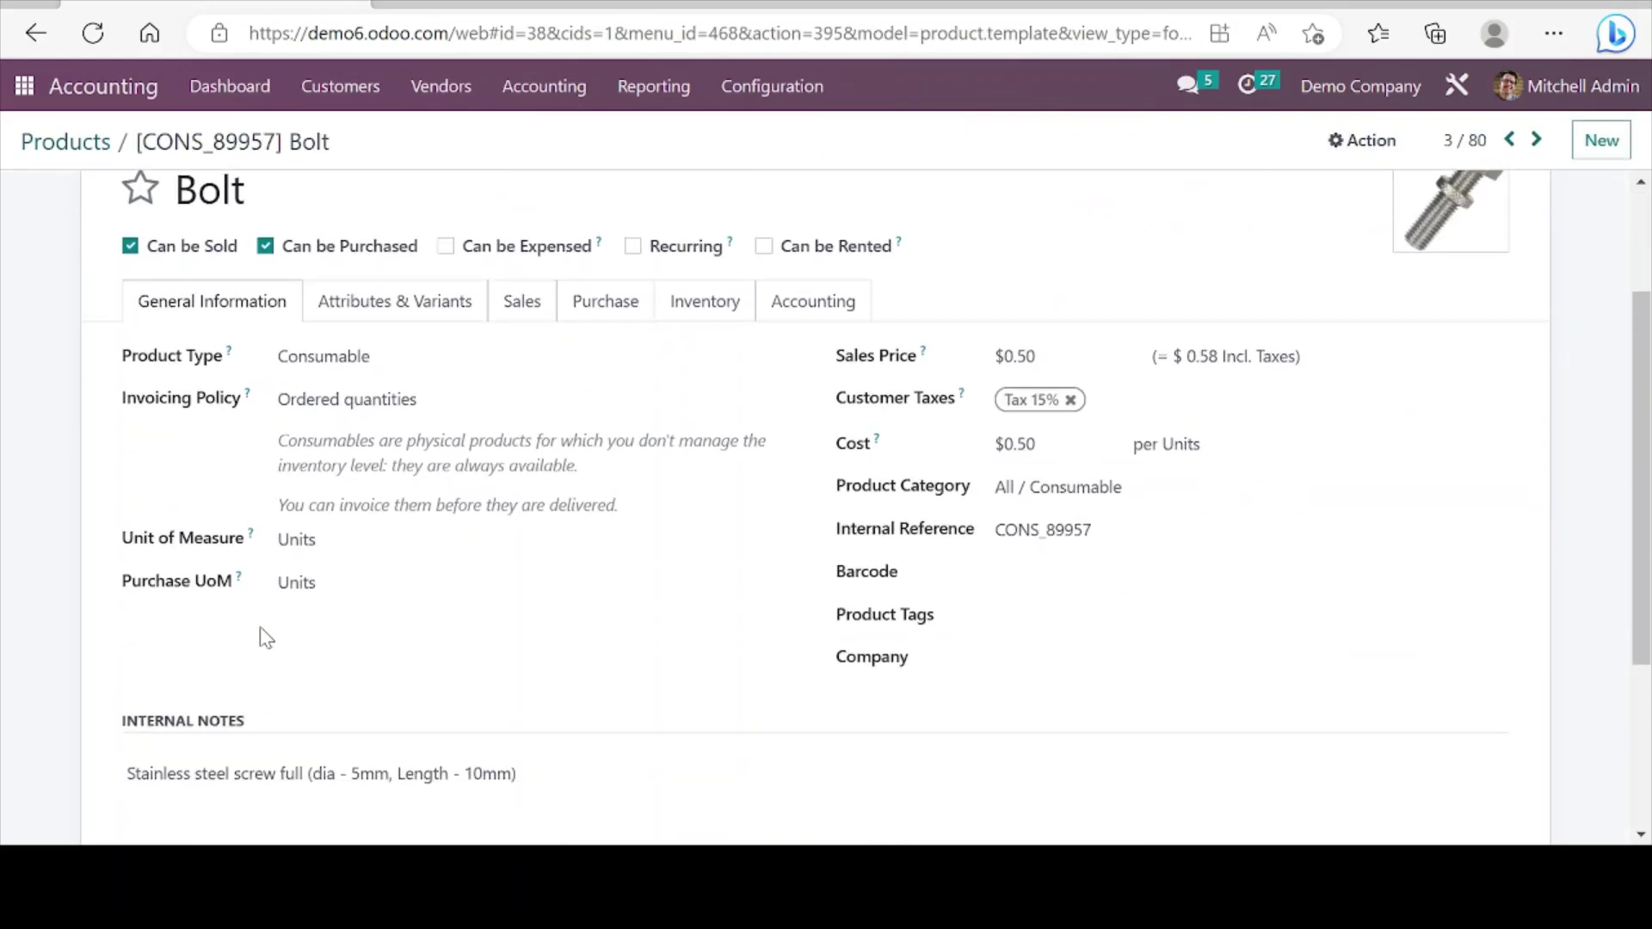
scroll(260, 626, up, 2)
scroll(260, 626, up, 1)
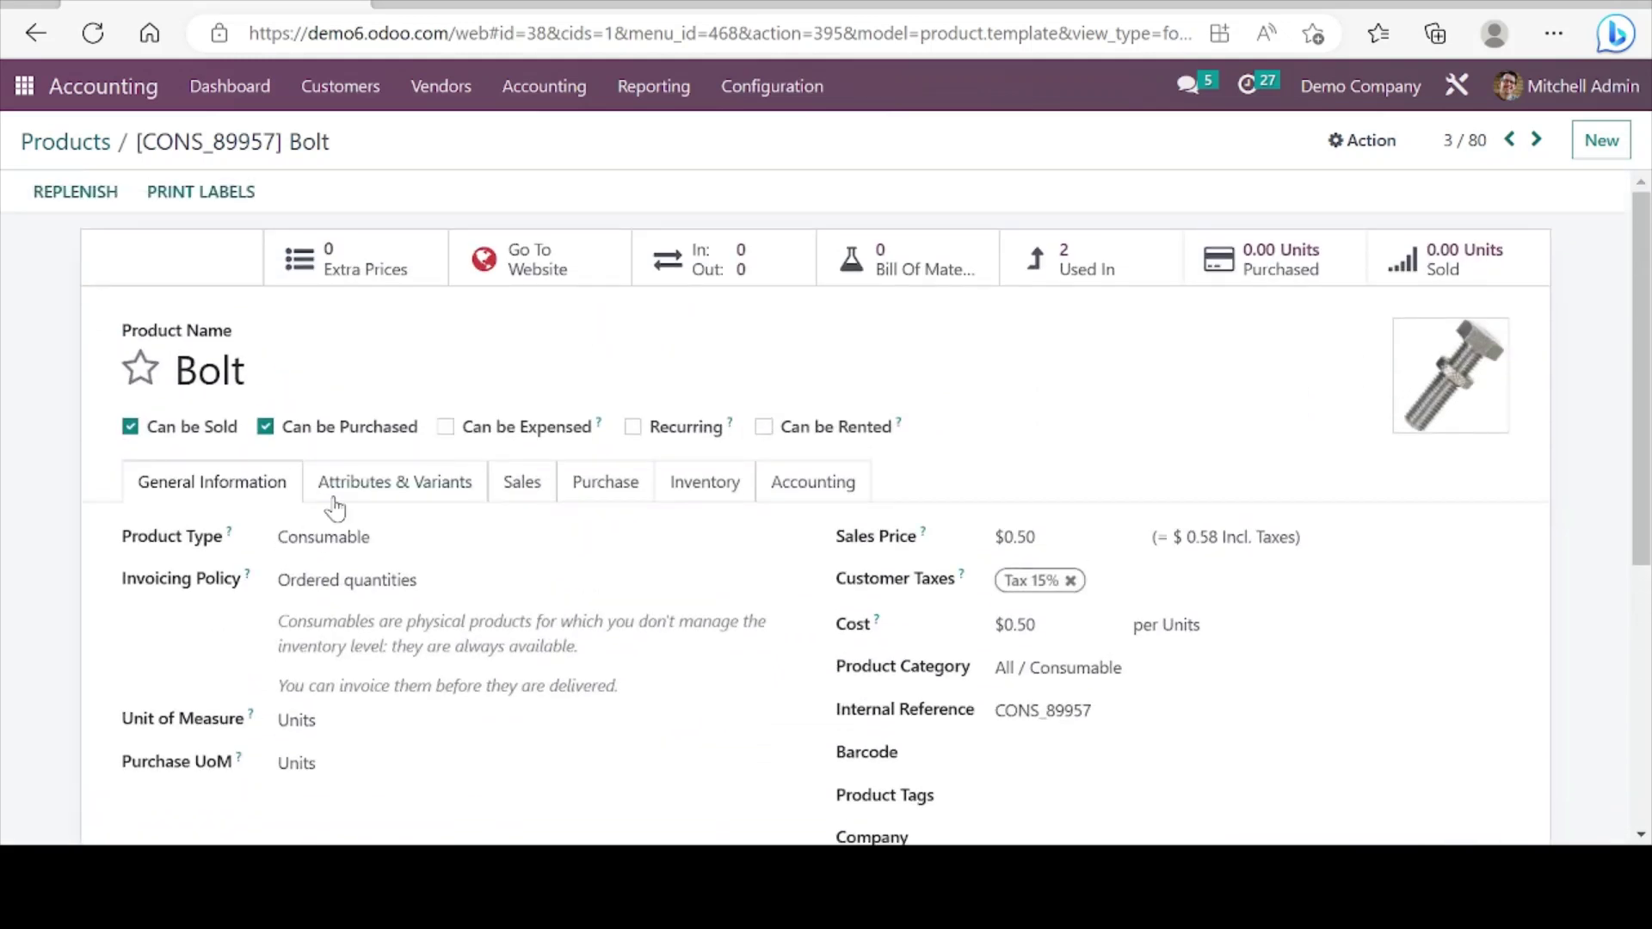
click(399, 491)
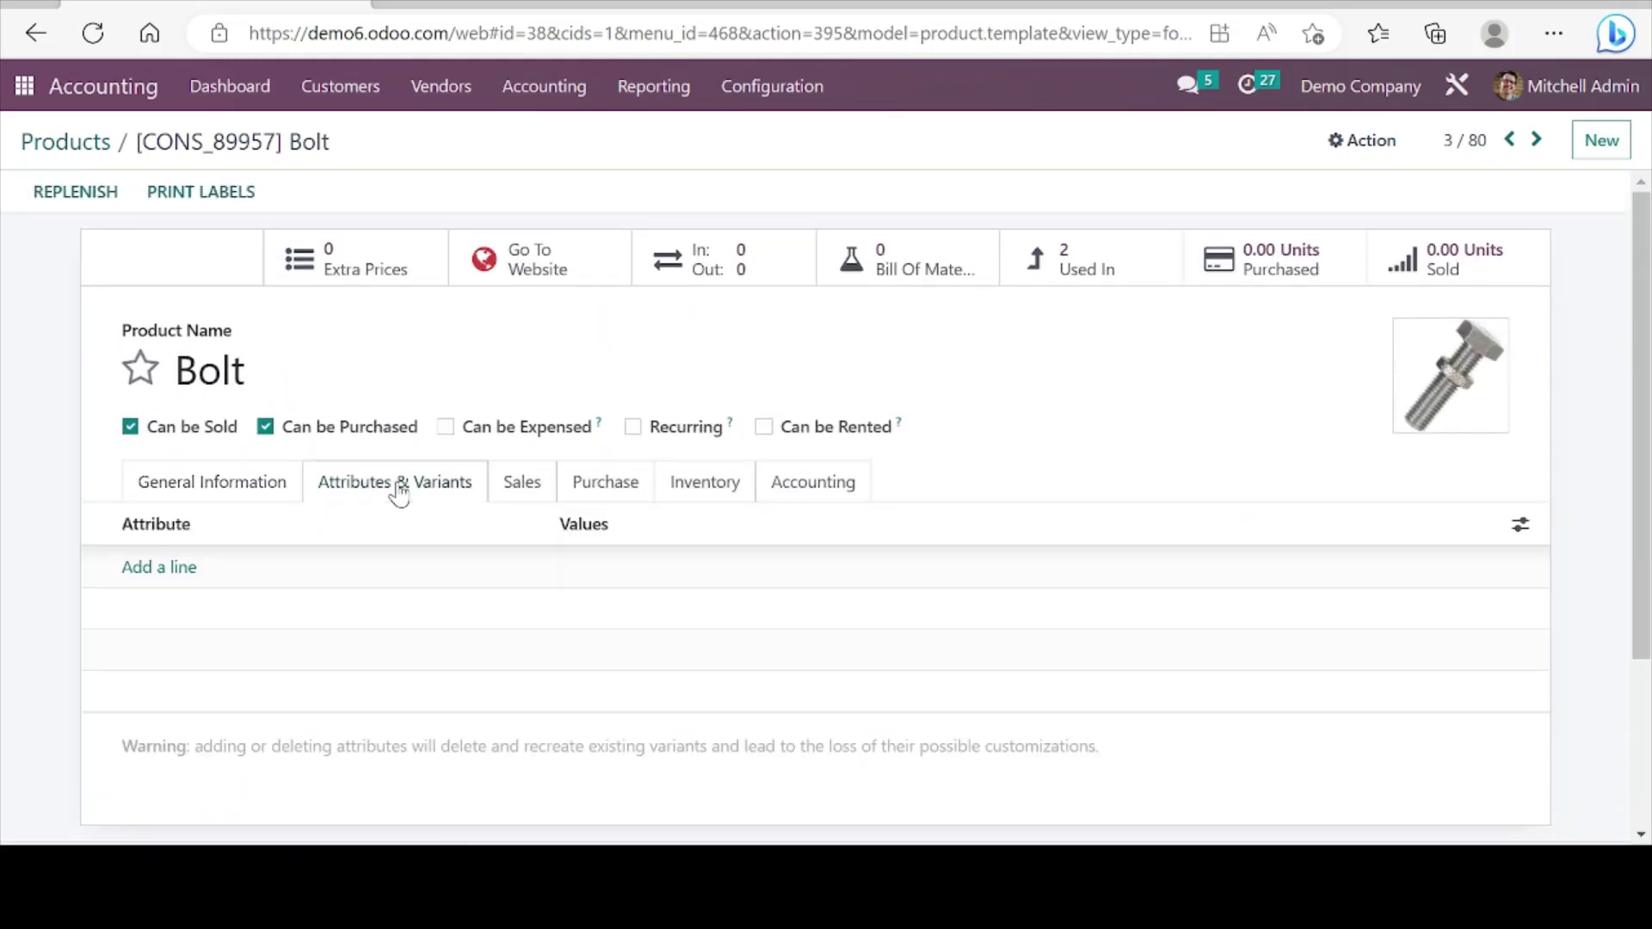
click(527, 495)
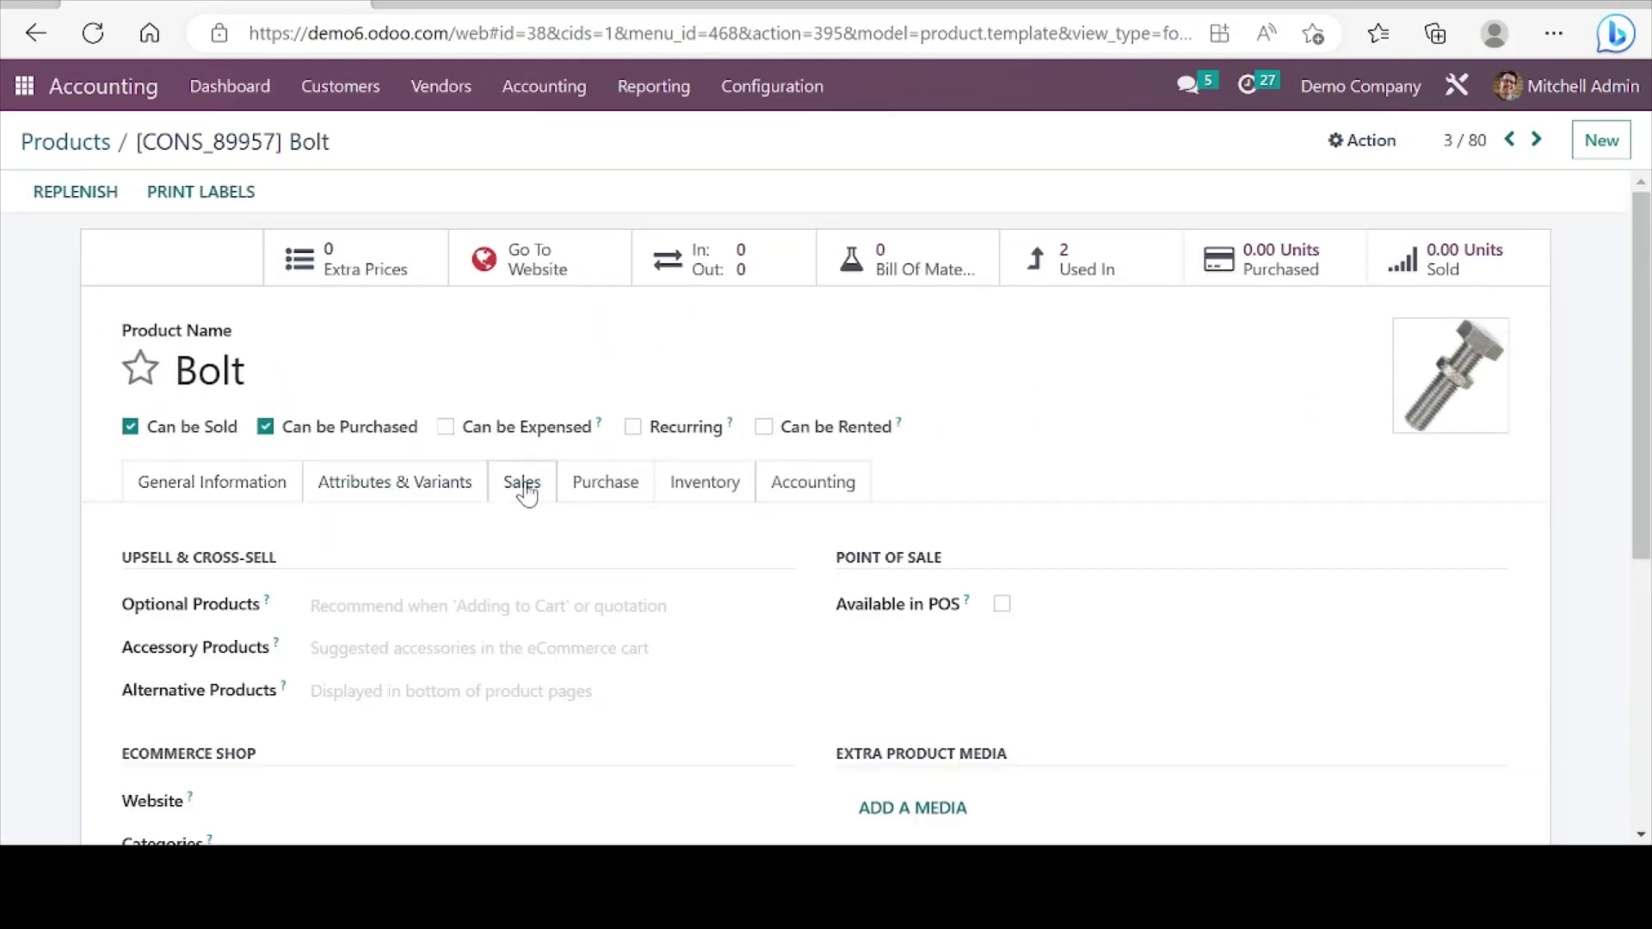
click(600, 485)
click(705, 490)
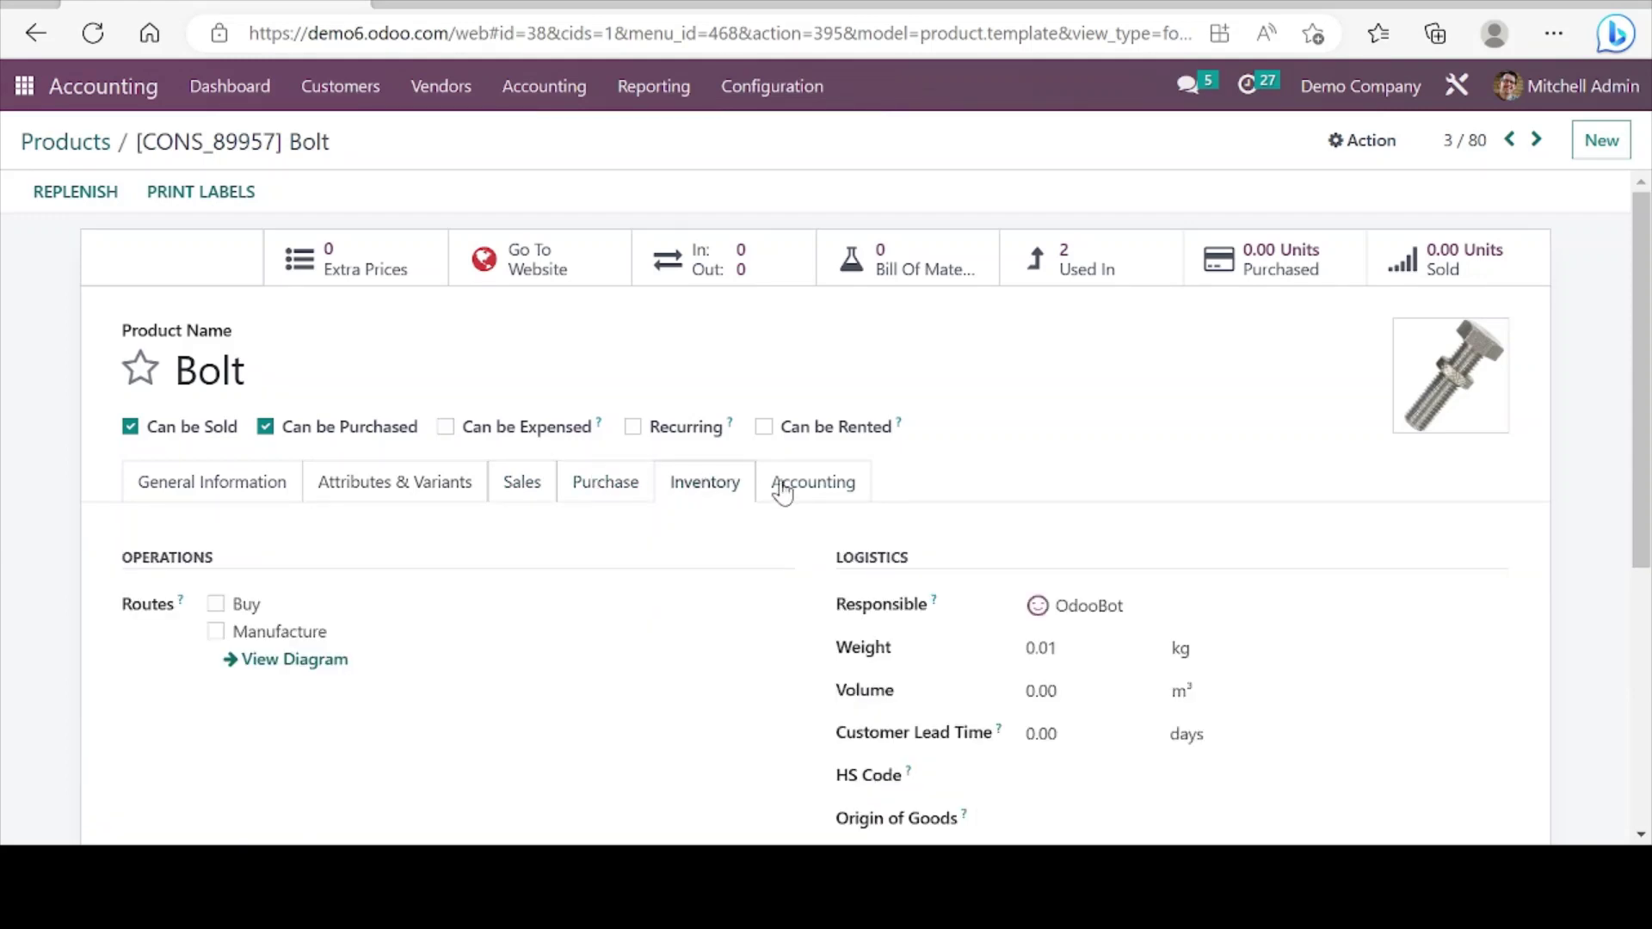
click(784, 488)
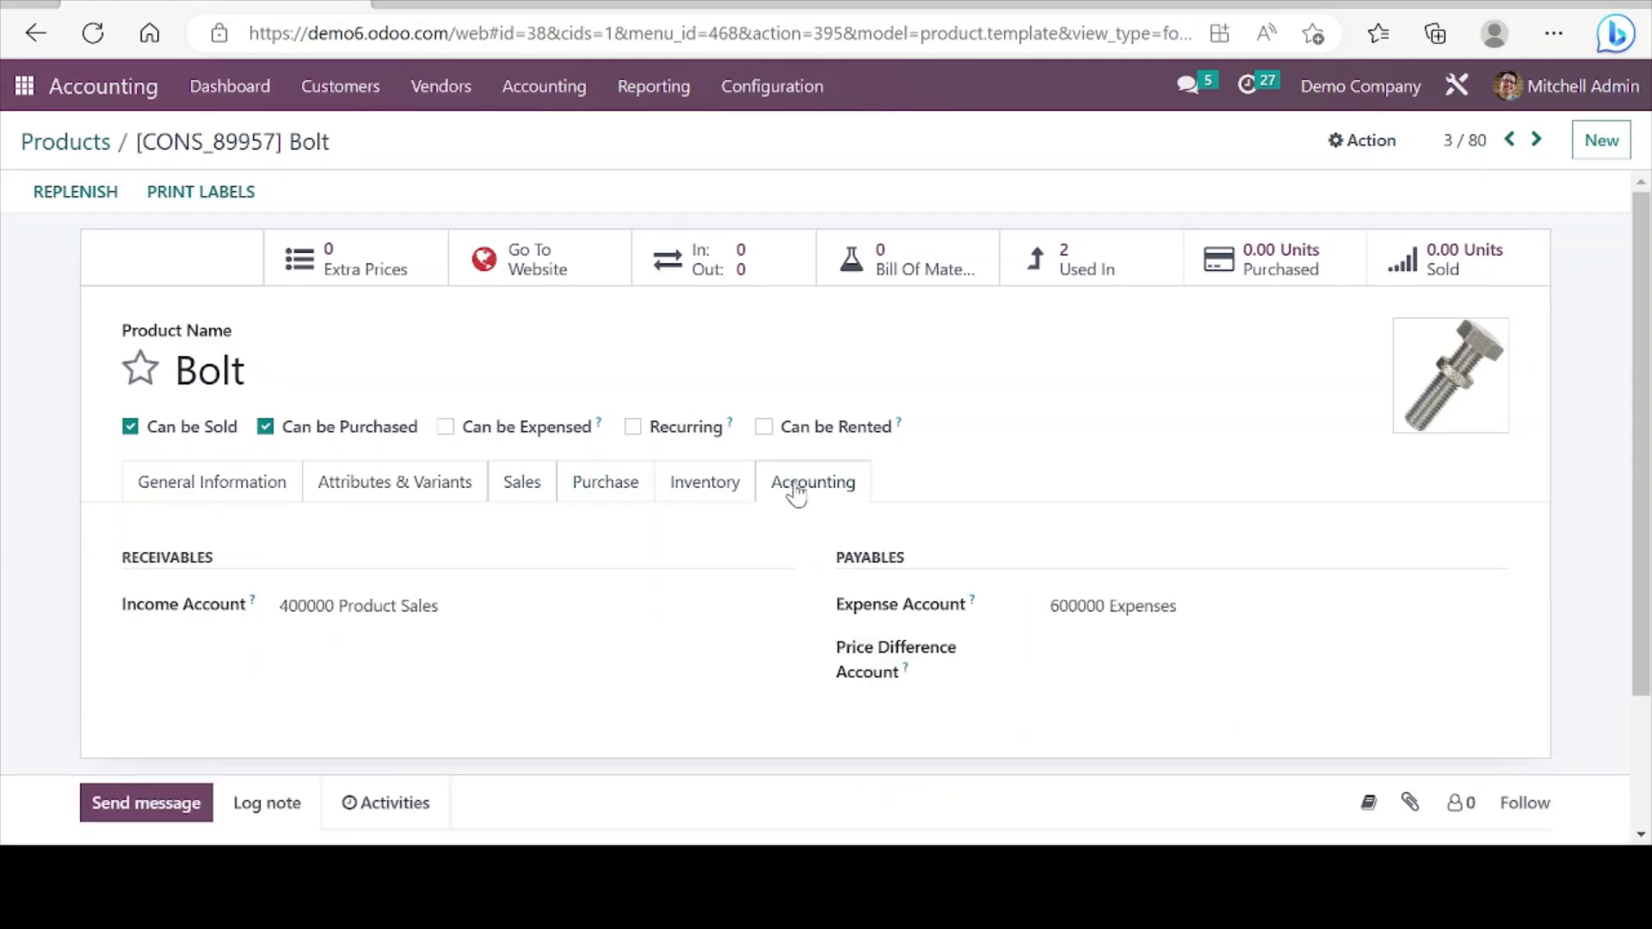
click(255, 499)
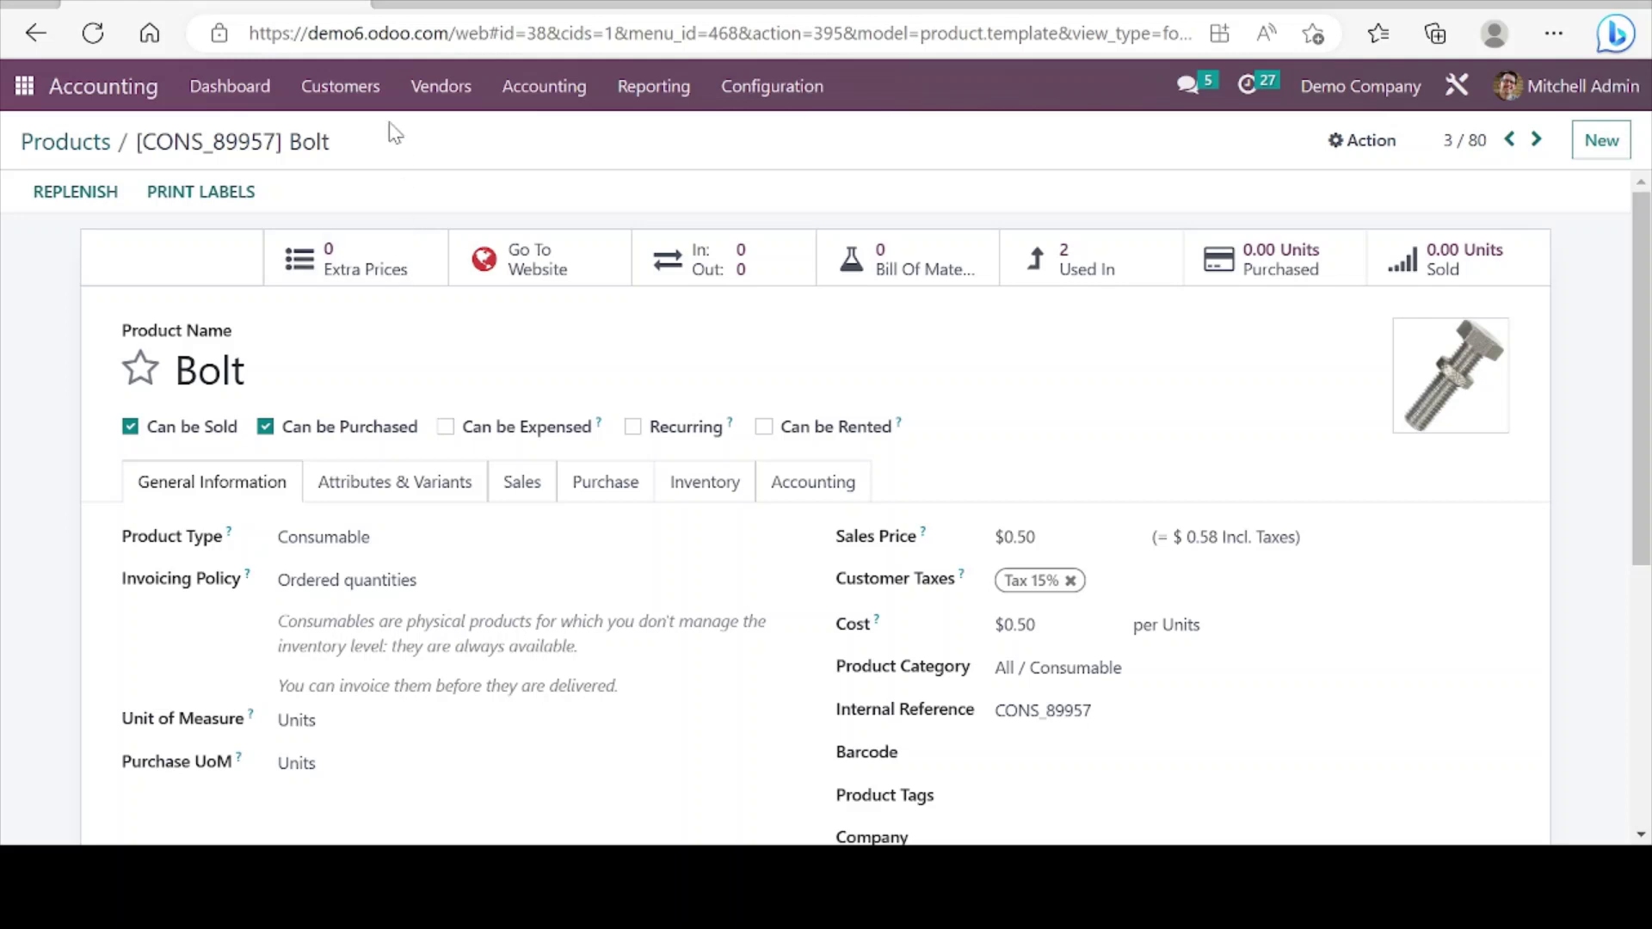
Step: Open the Customers list and view the Deco Addict record down to its contacts and addresses
click(360, 93)
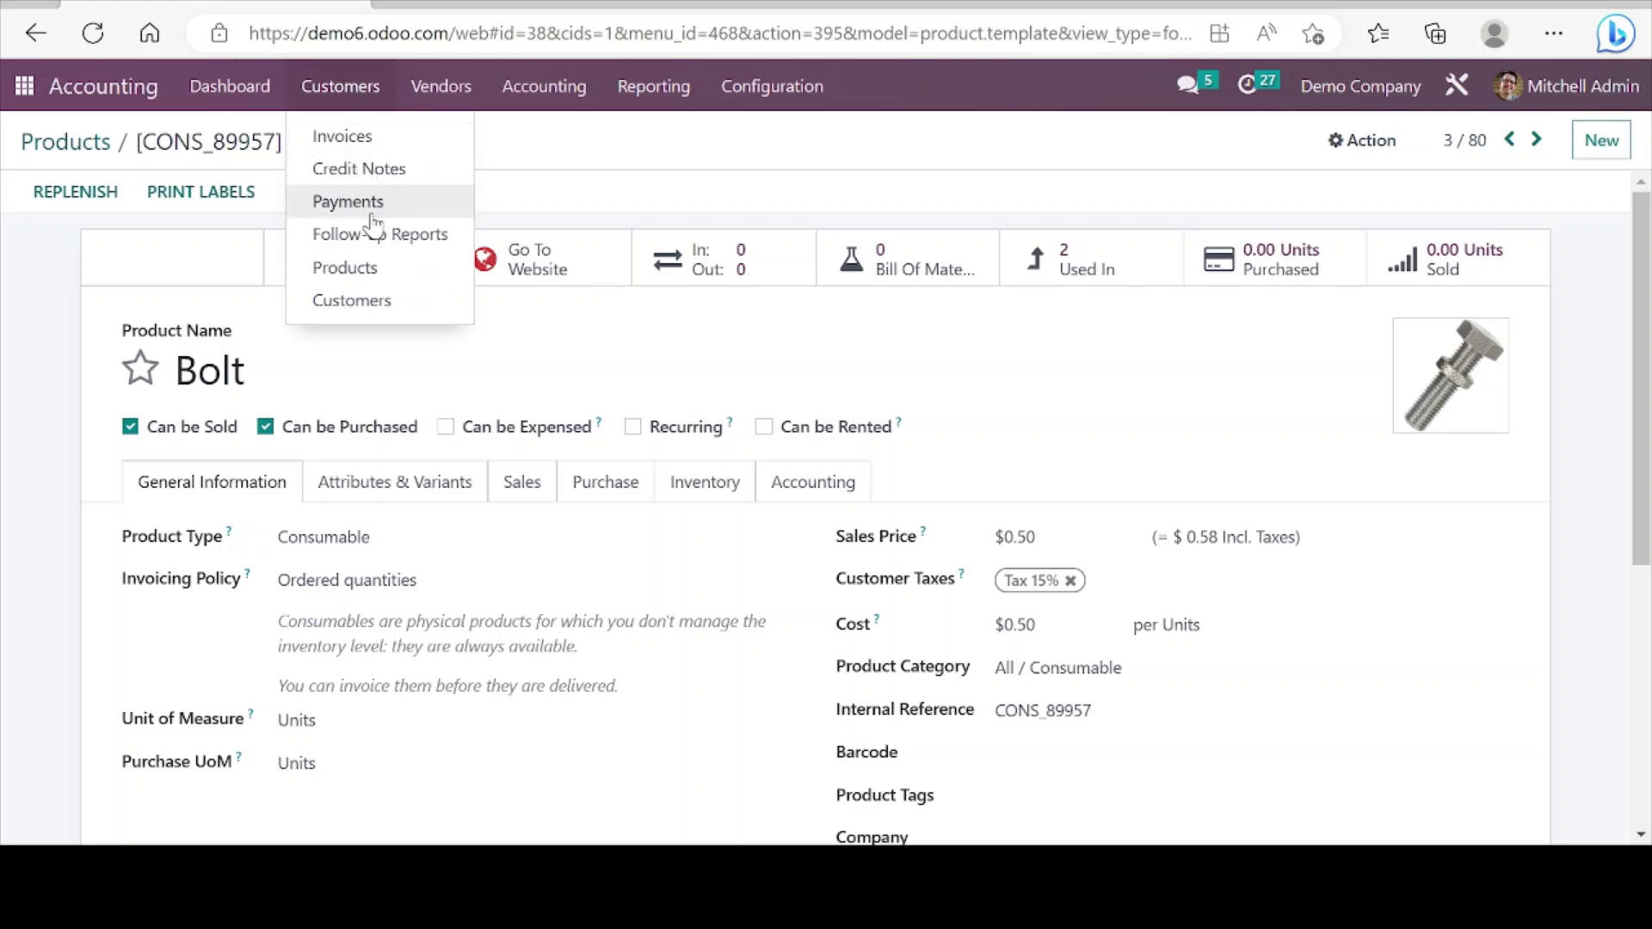
click(352, 301)
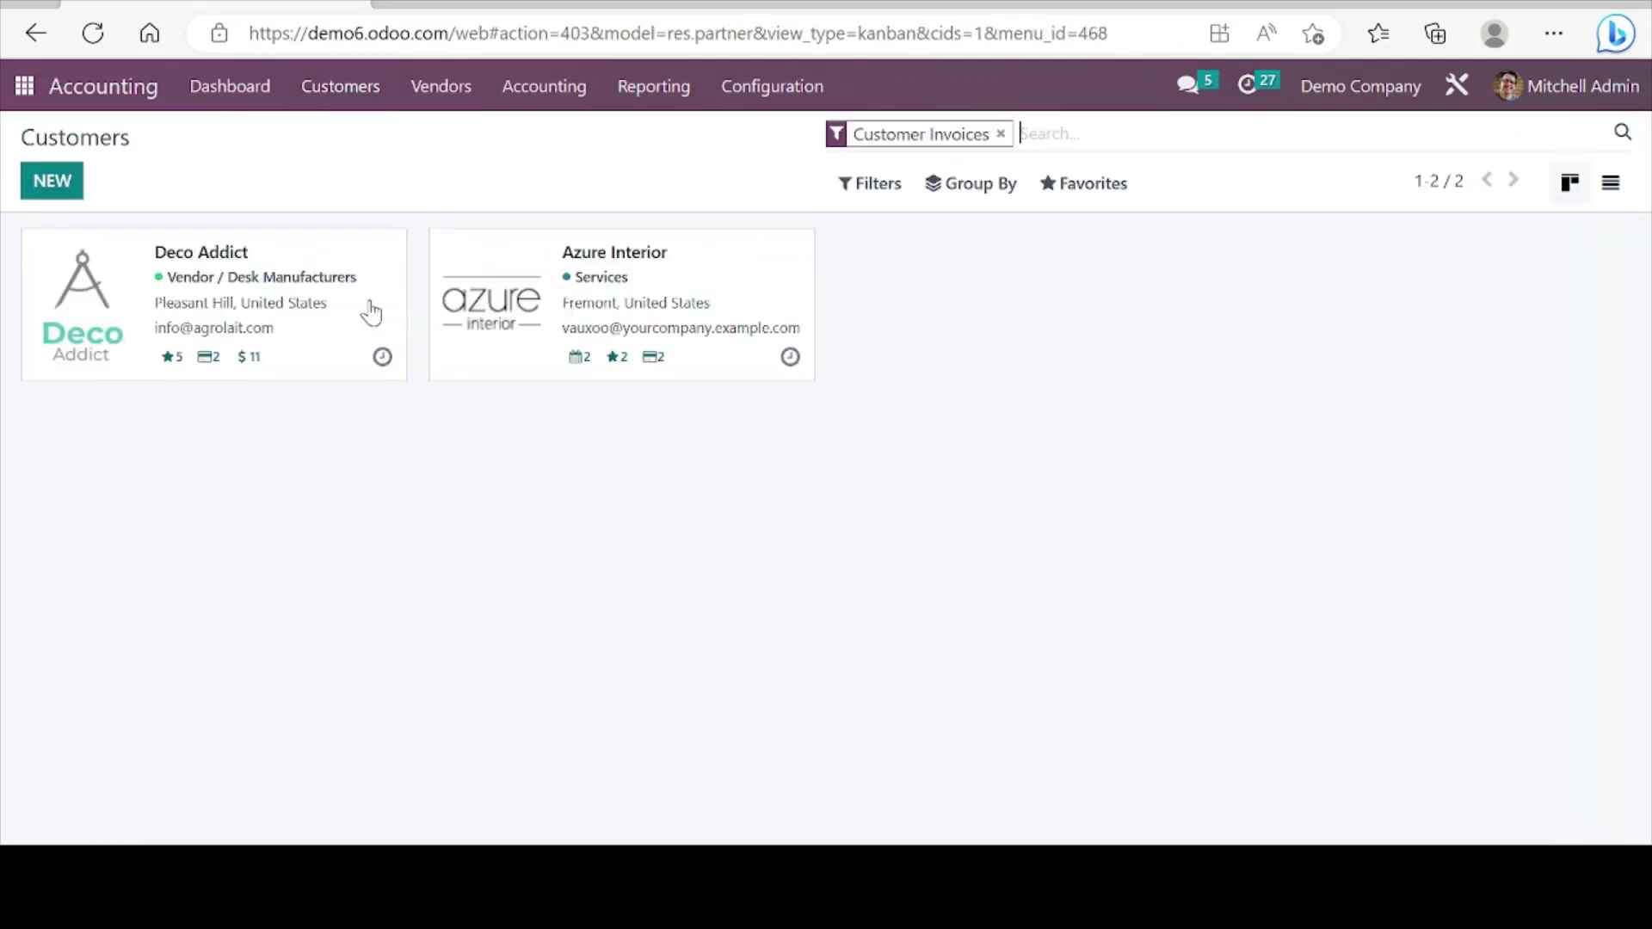
click(262, 303)
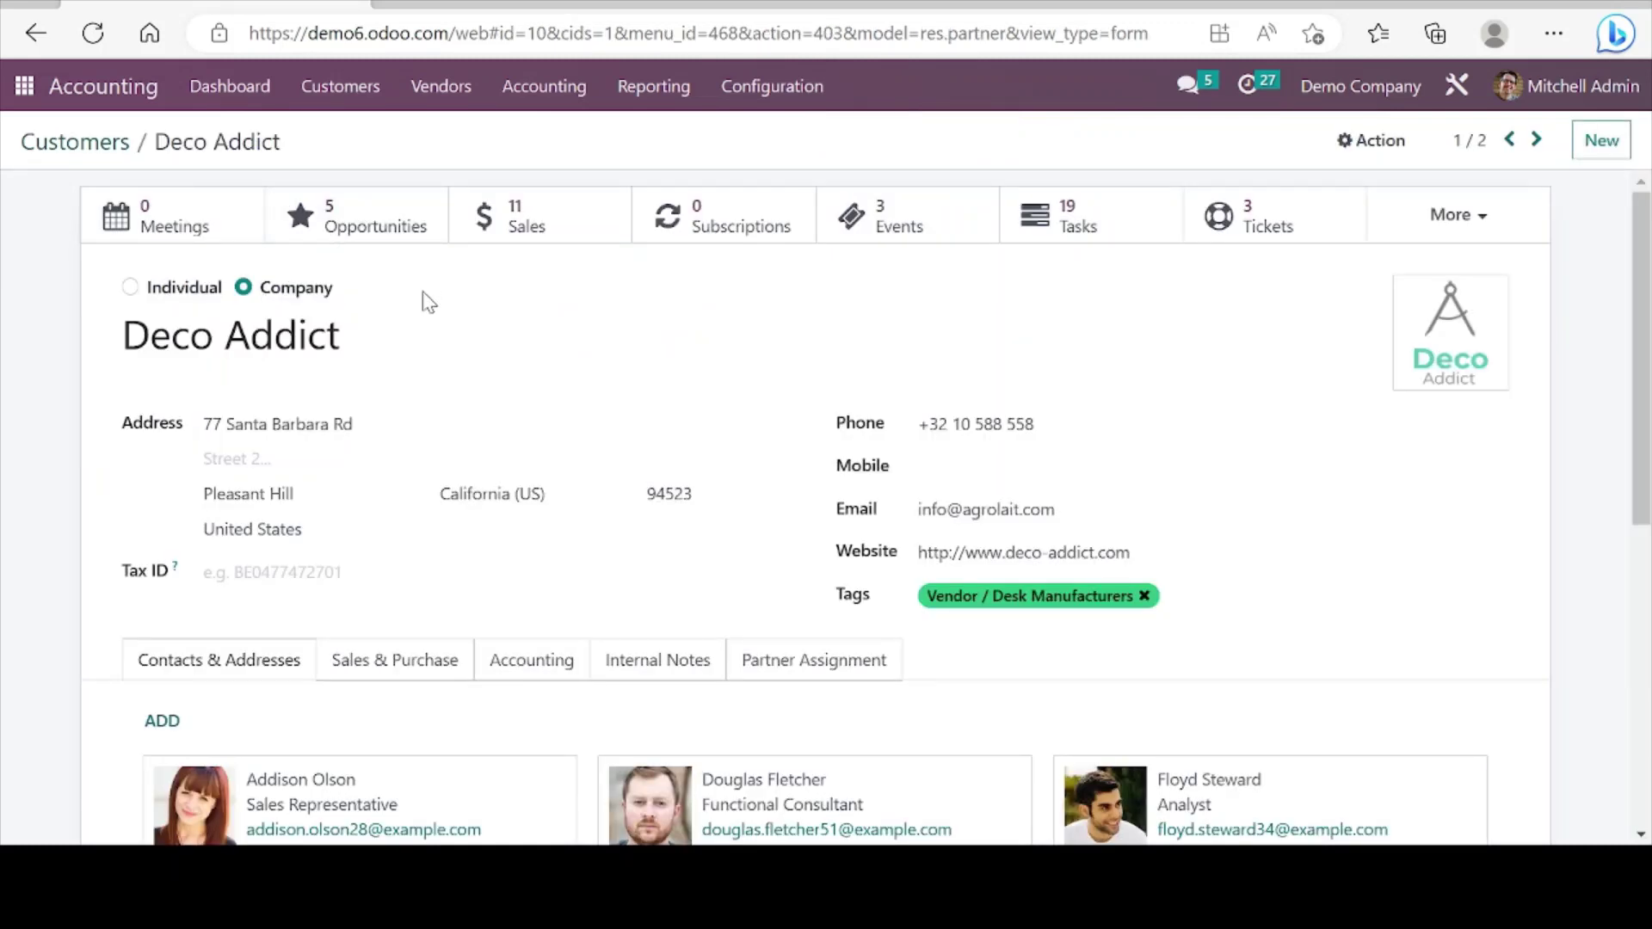
scroll(413, 414, down, 2)
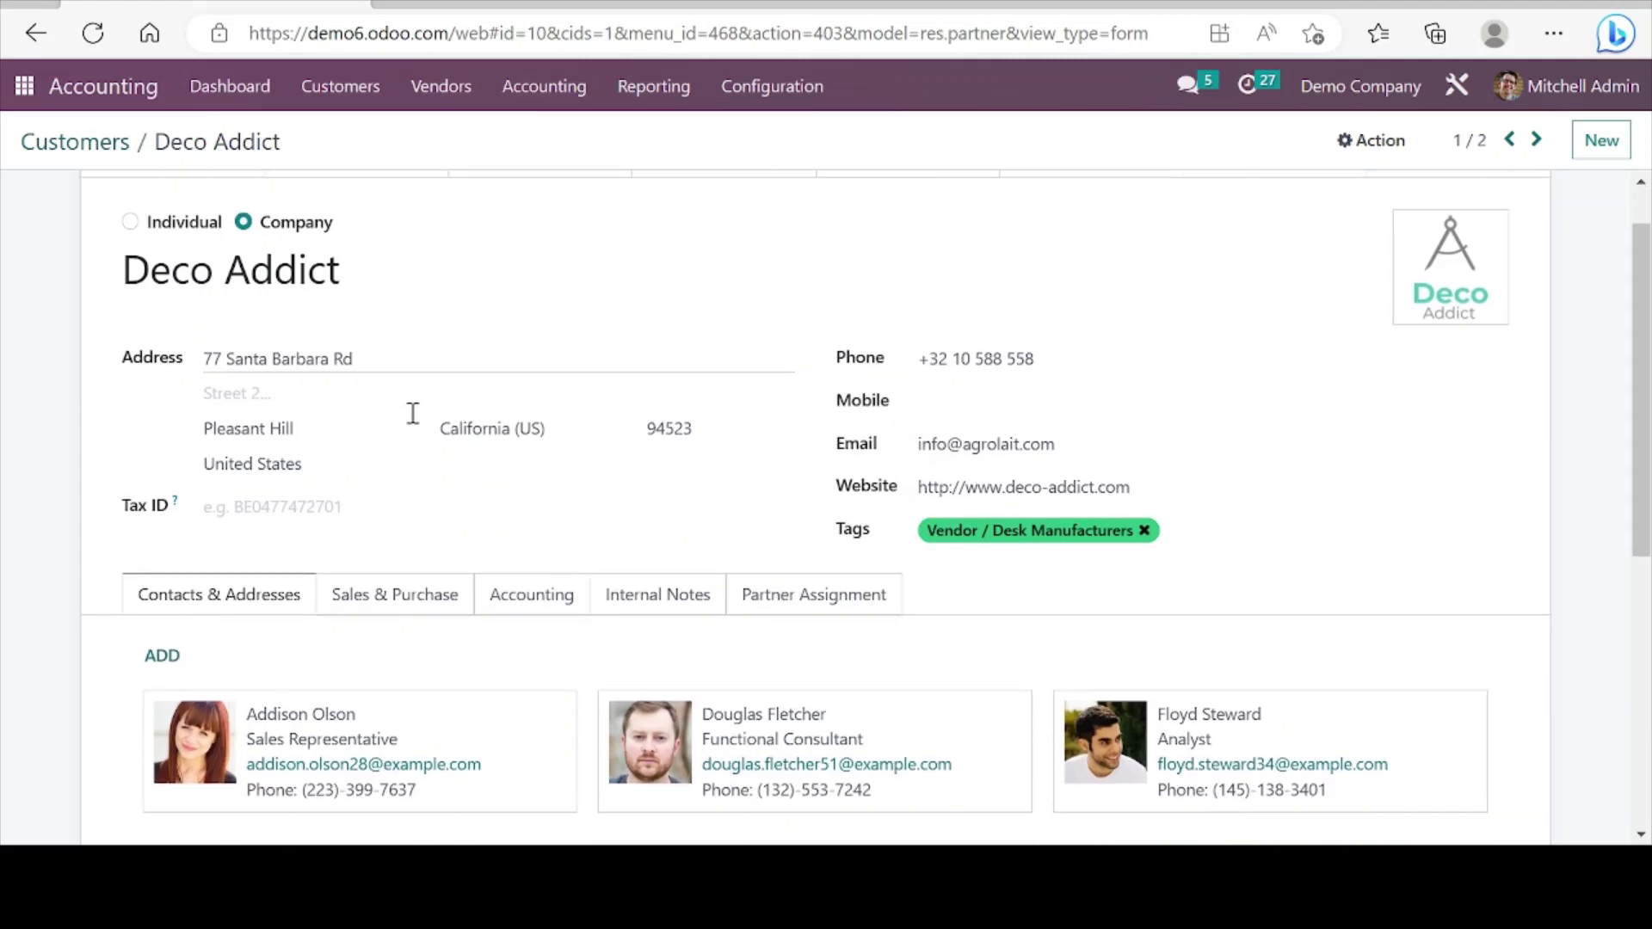
scroll(413, 413, down, 1)
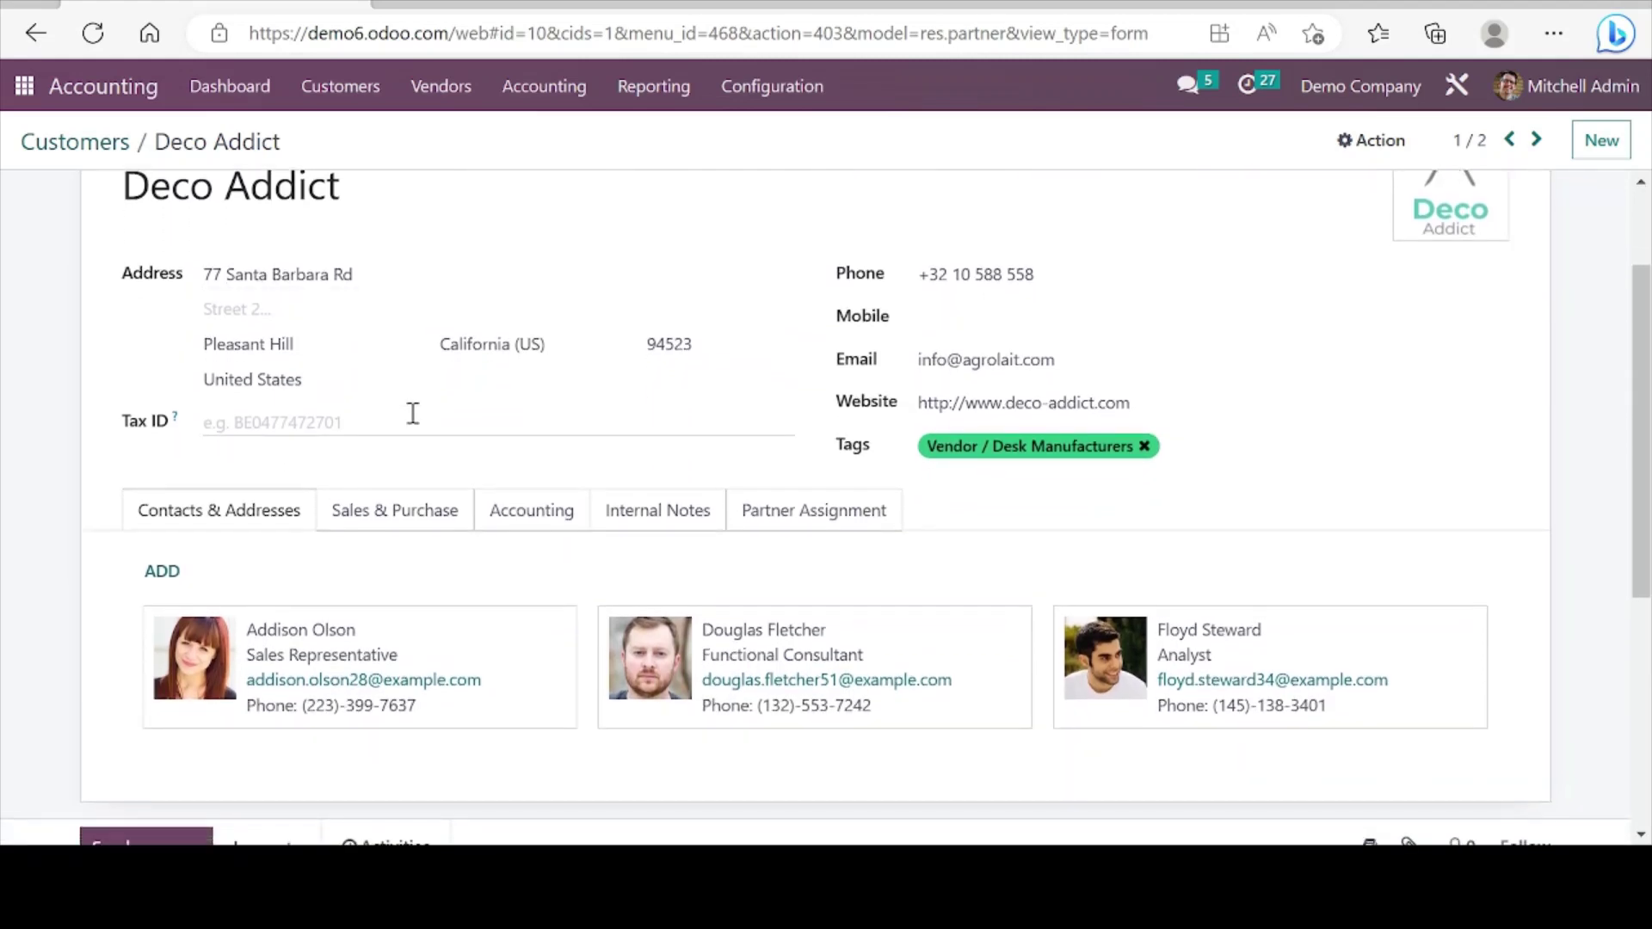
Step: Look through Deco Addict's accounting, internal notes and partner assignment details, ending on its contacts and addresses
click(534, 514)
click(656, 507)
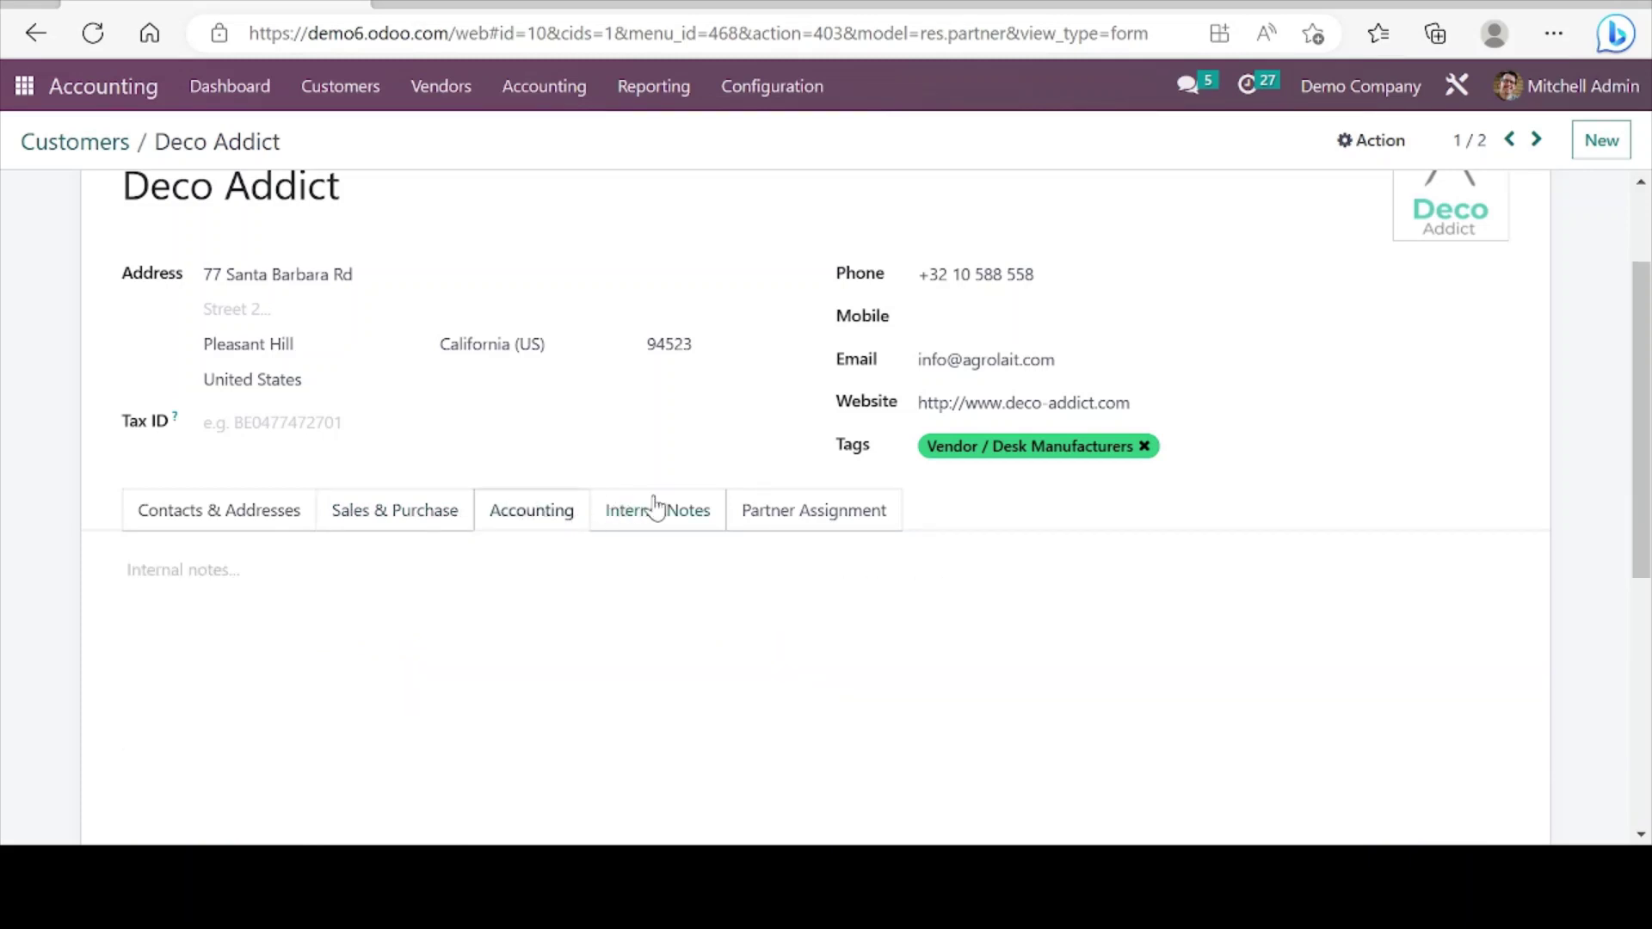
click(798, 497)
click(276, 513)
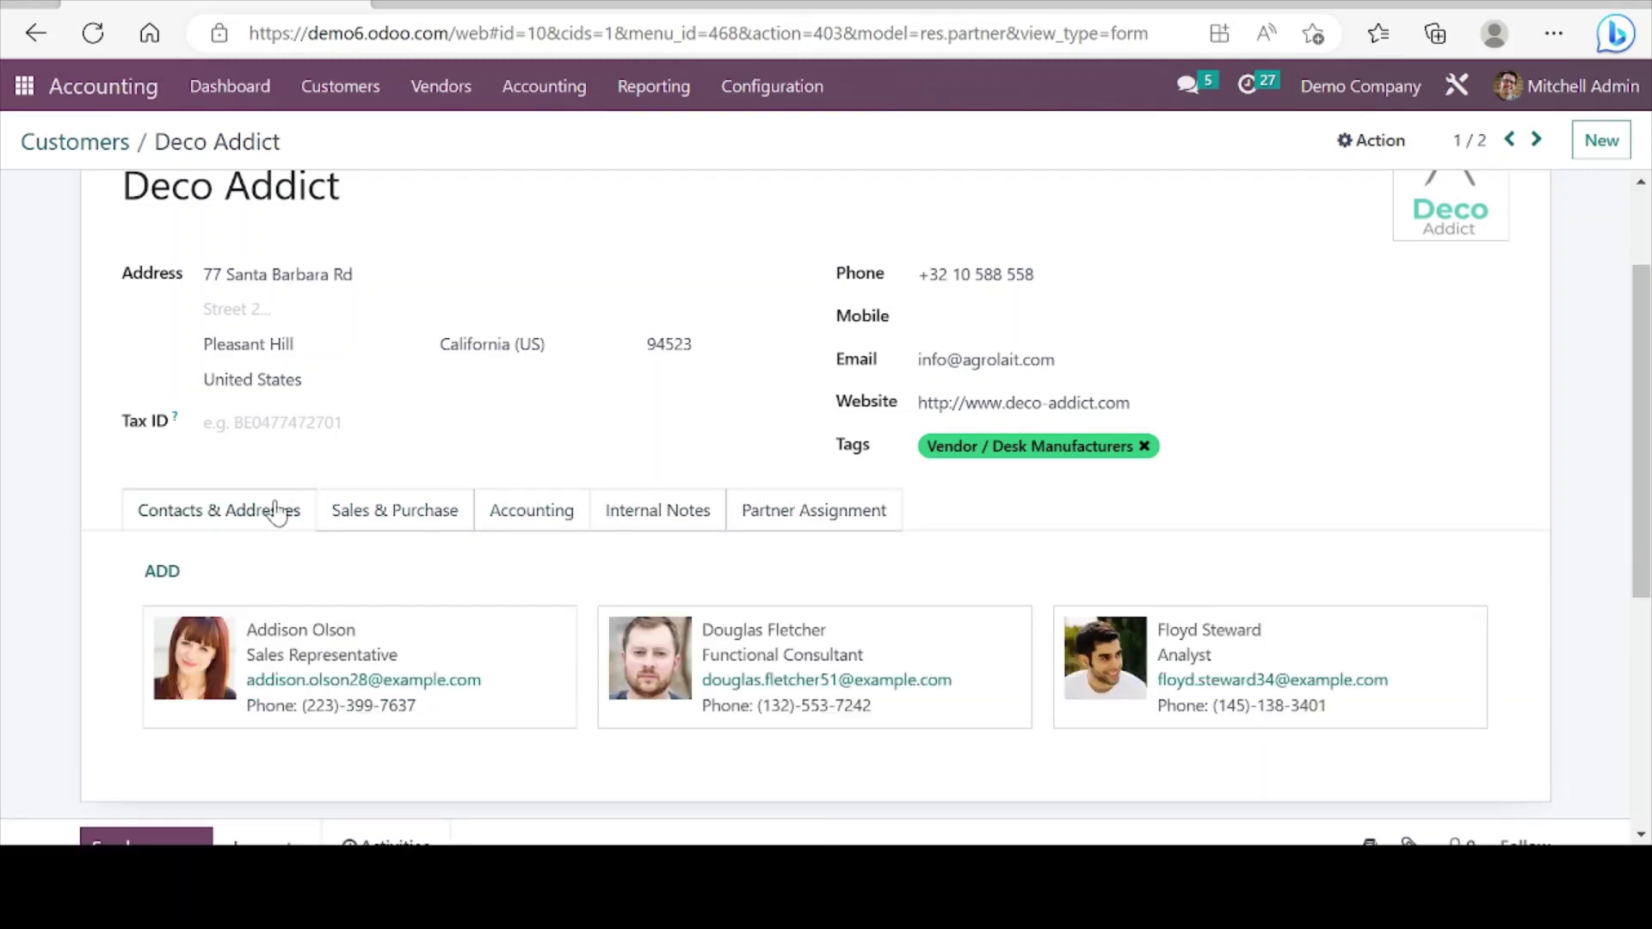
Step: View the quotations and sales linked to Deco Addict, and return to the customer record
scroll(271, 509, up, 2)
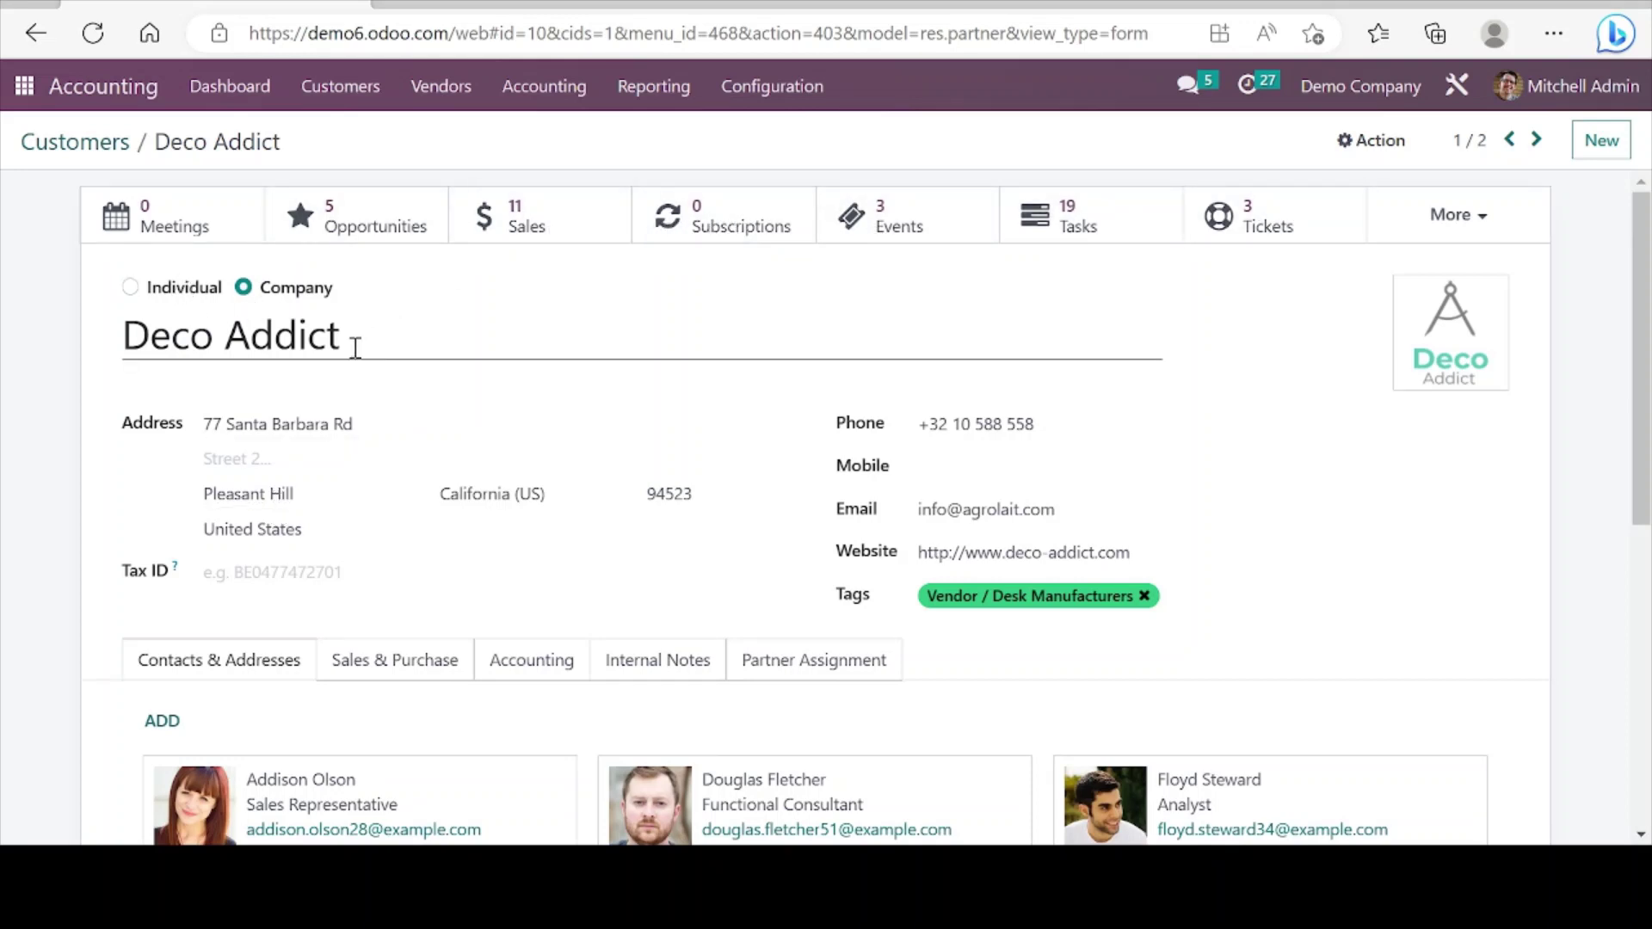
click(529, 230)
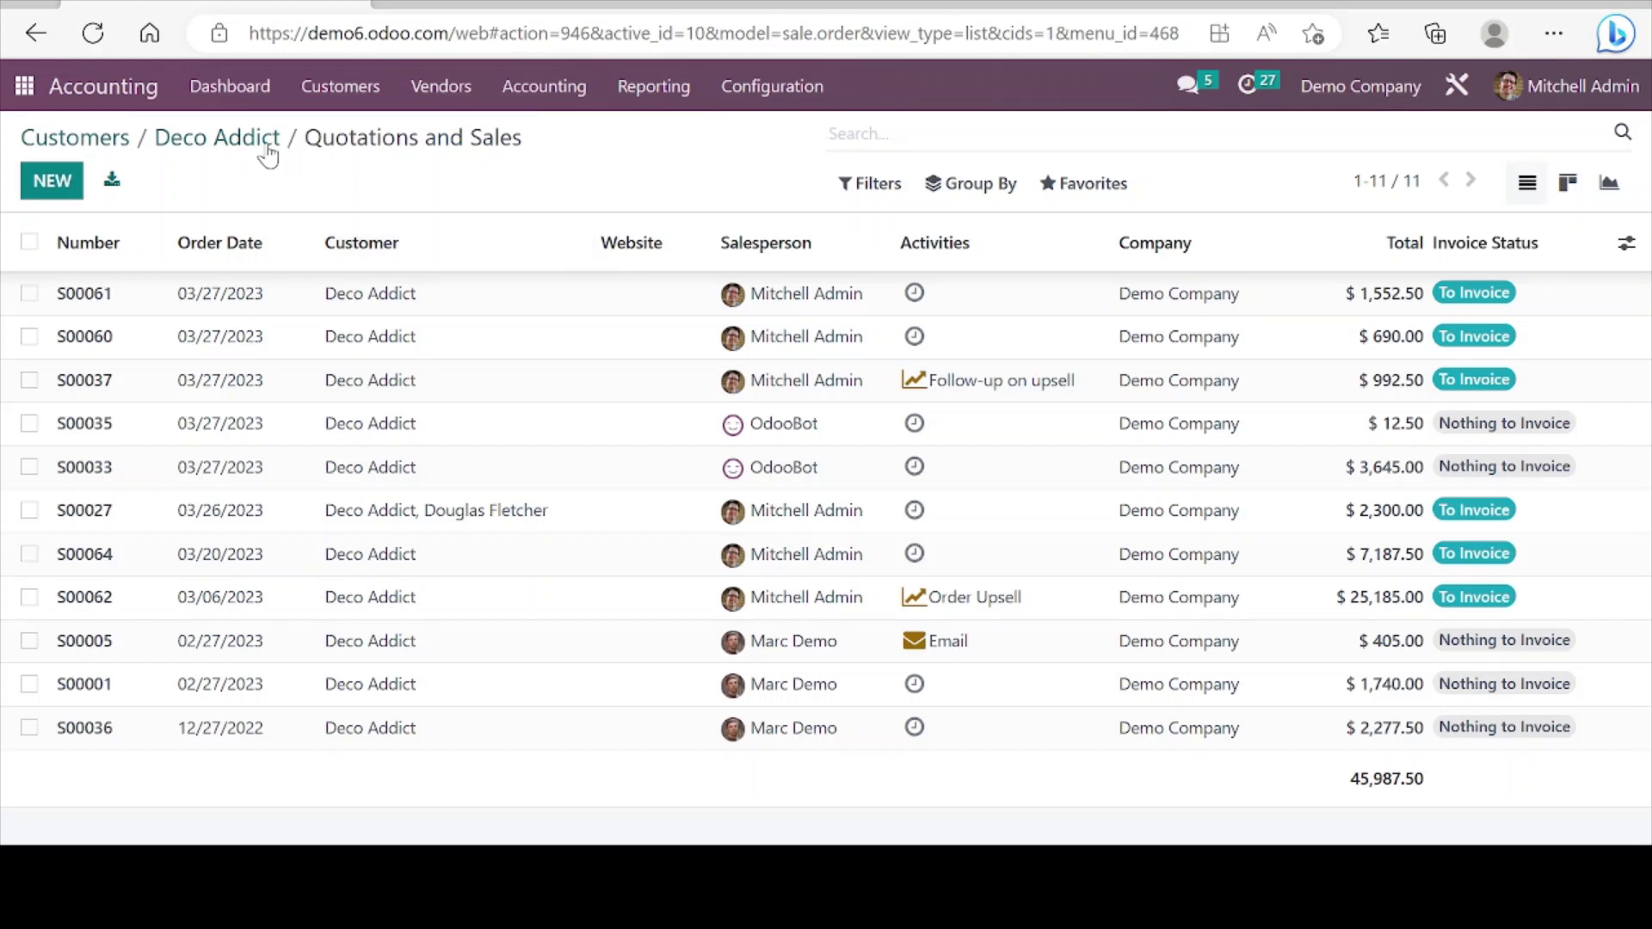
click(224, 138)
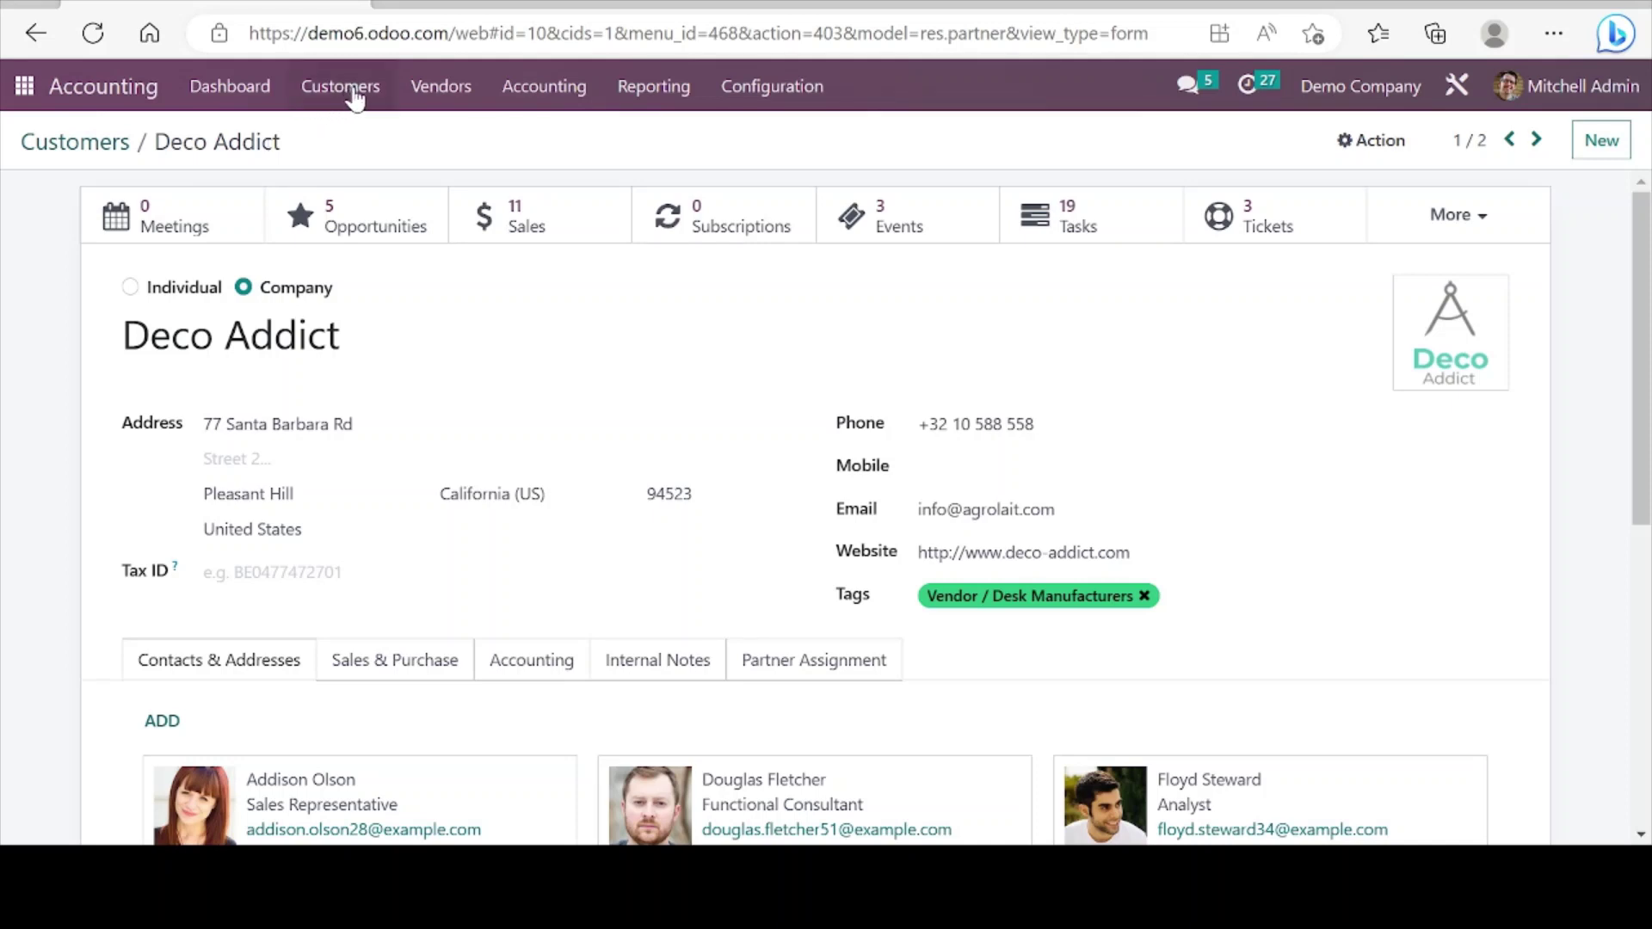
Step: Open the vendors' Employee Expenses and review the Team Building expense report with its expense lines
click(463, 91)
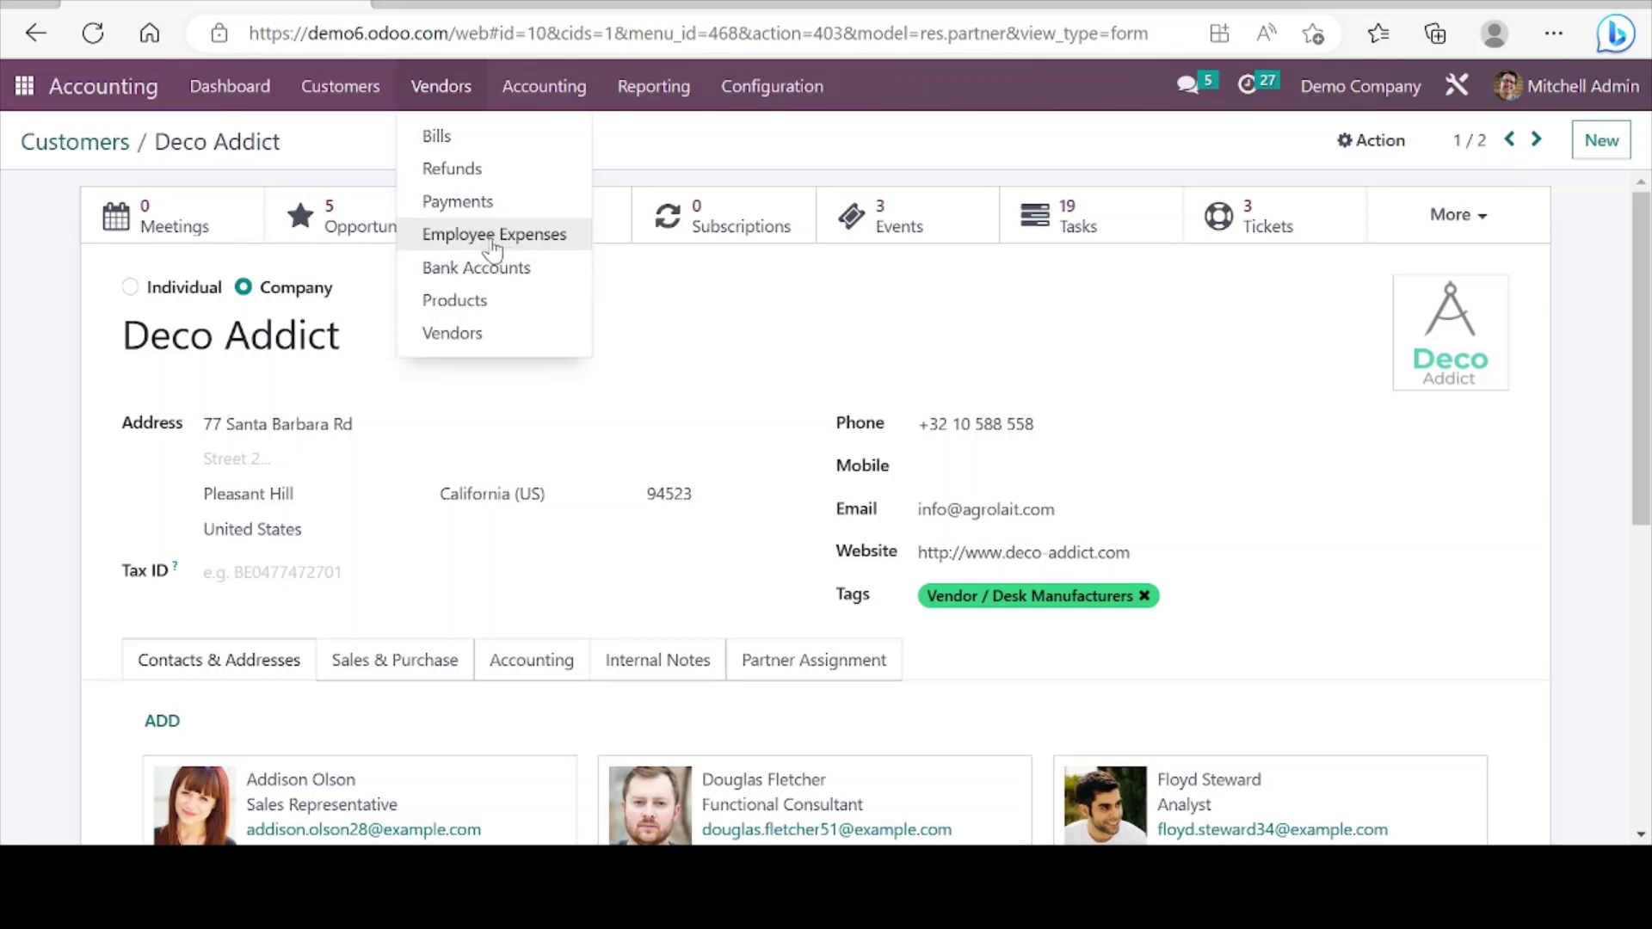
click(493, 235)
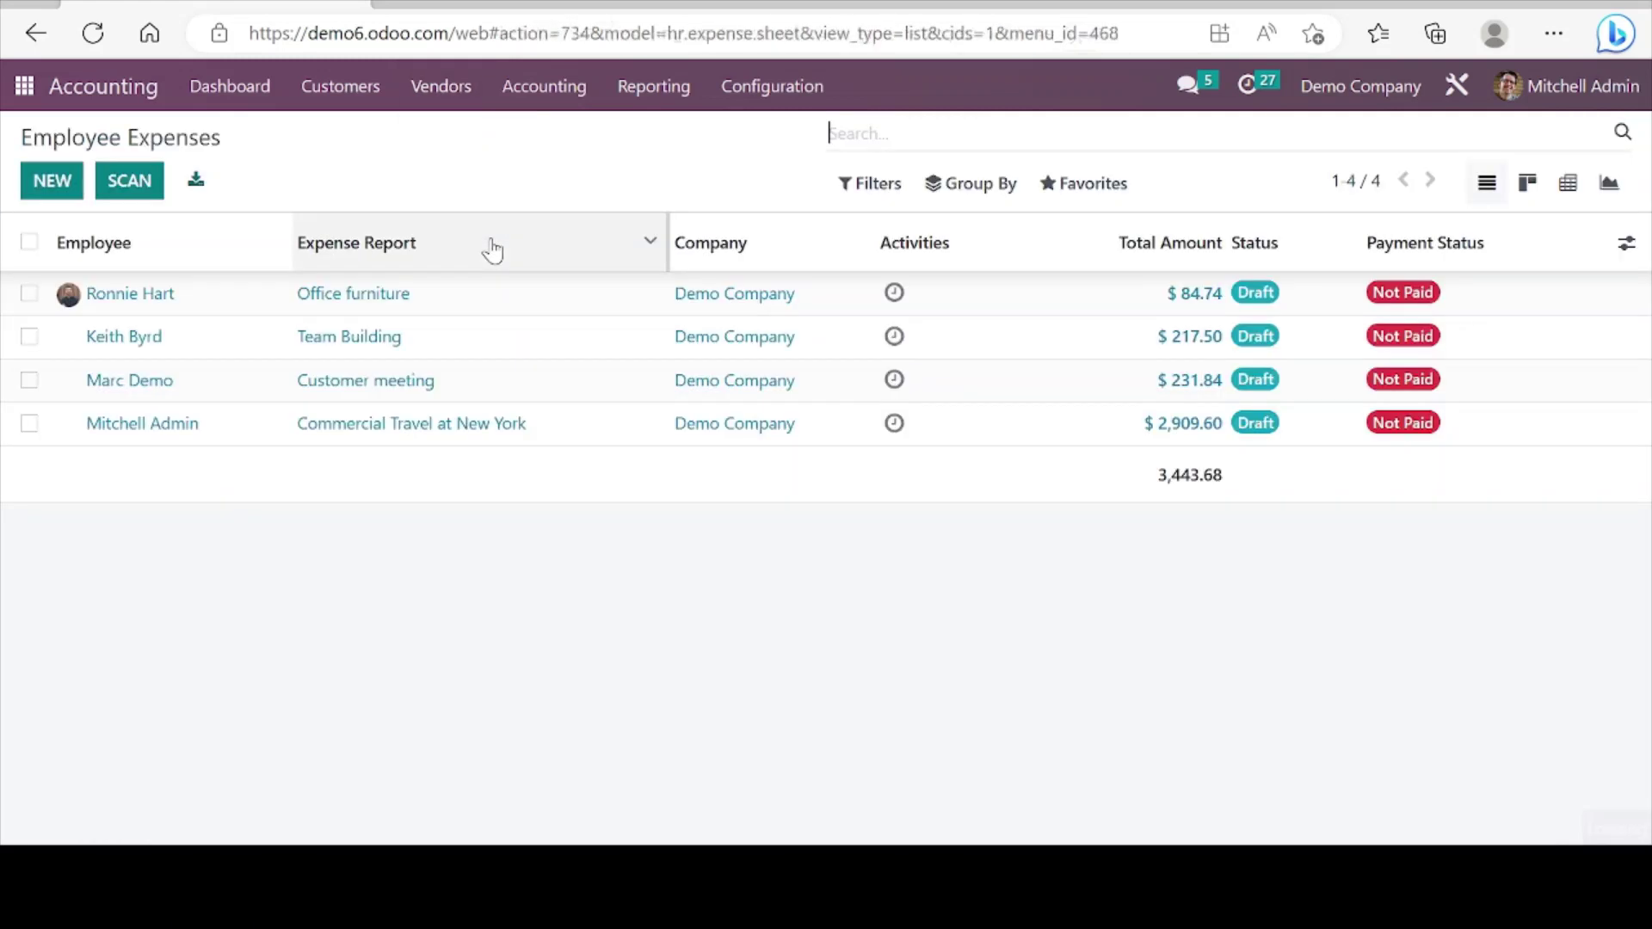
click(372, 350)
scroll(555, 480, down, 3)
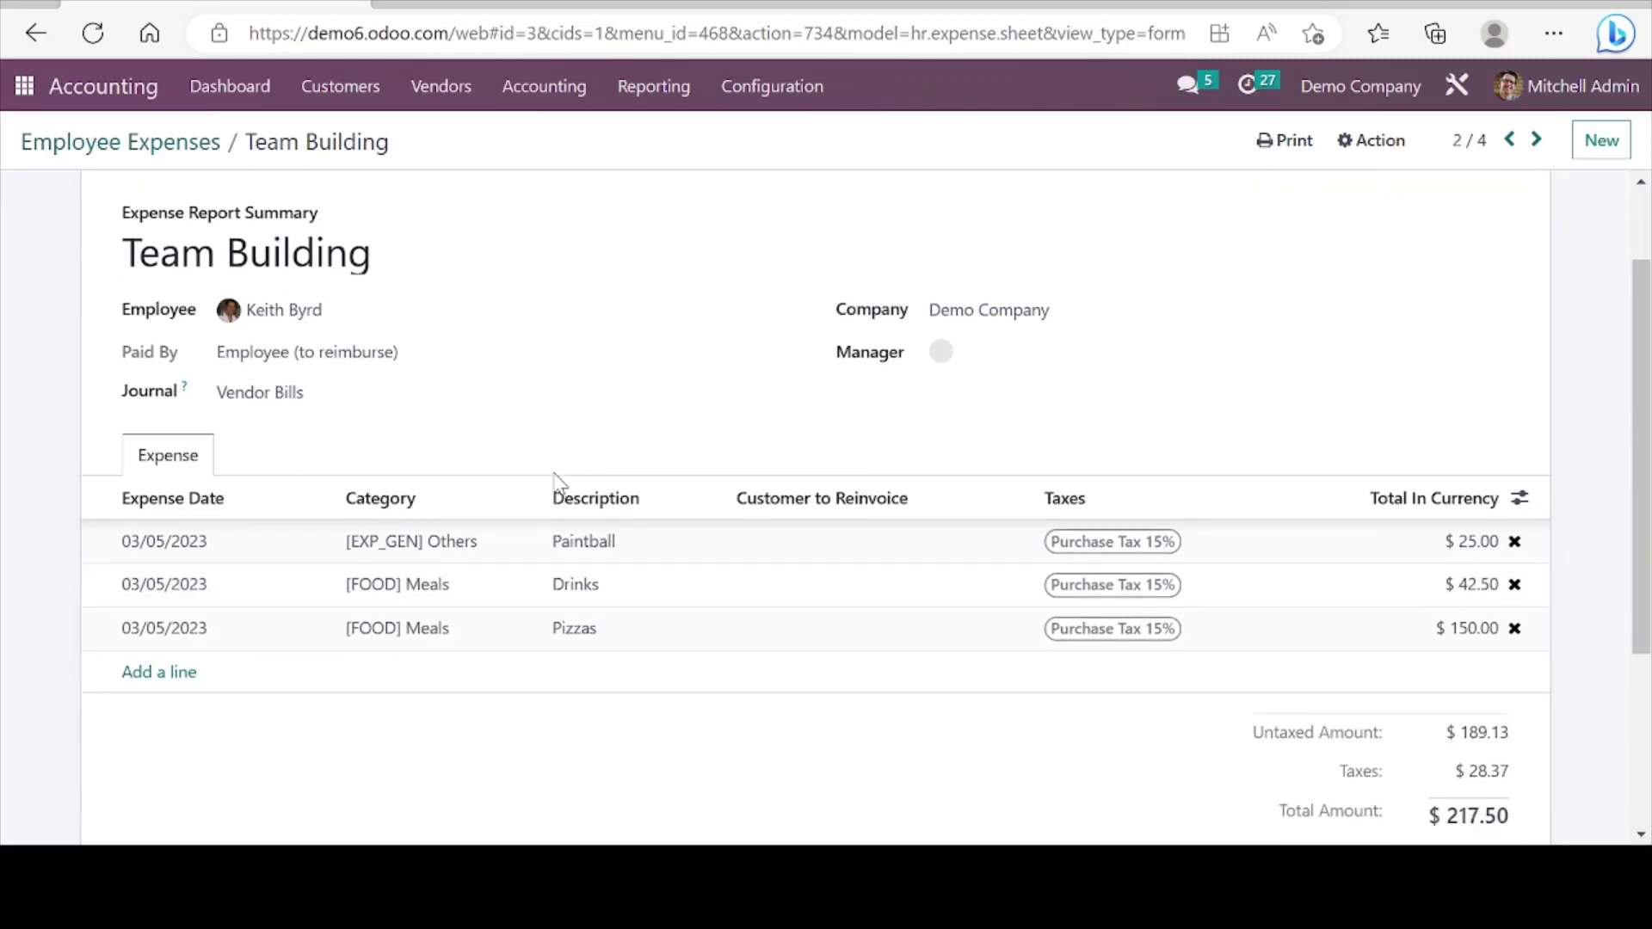
scroll(557, 481, up, 3)
scroll(557, 482, down, 2)
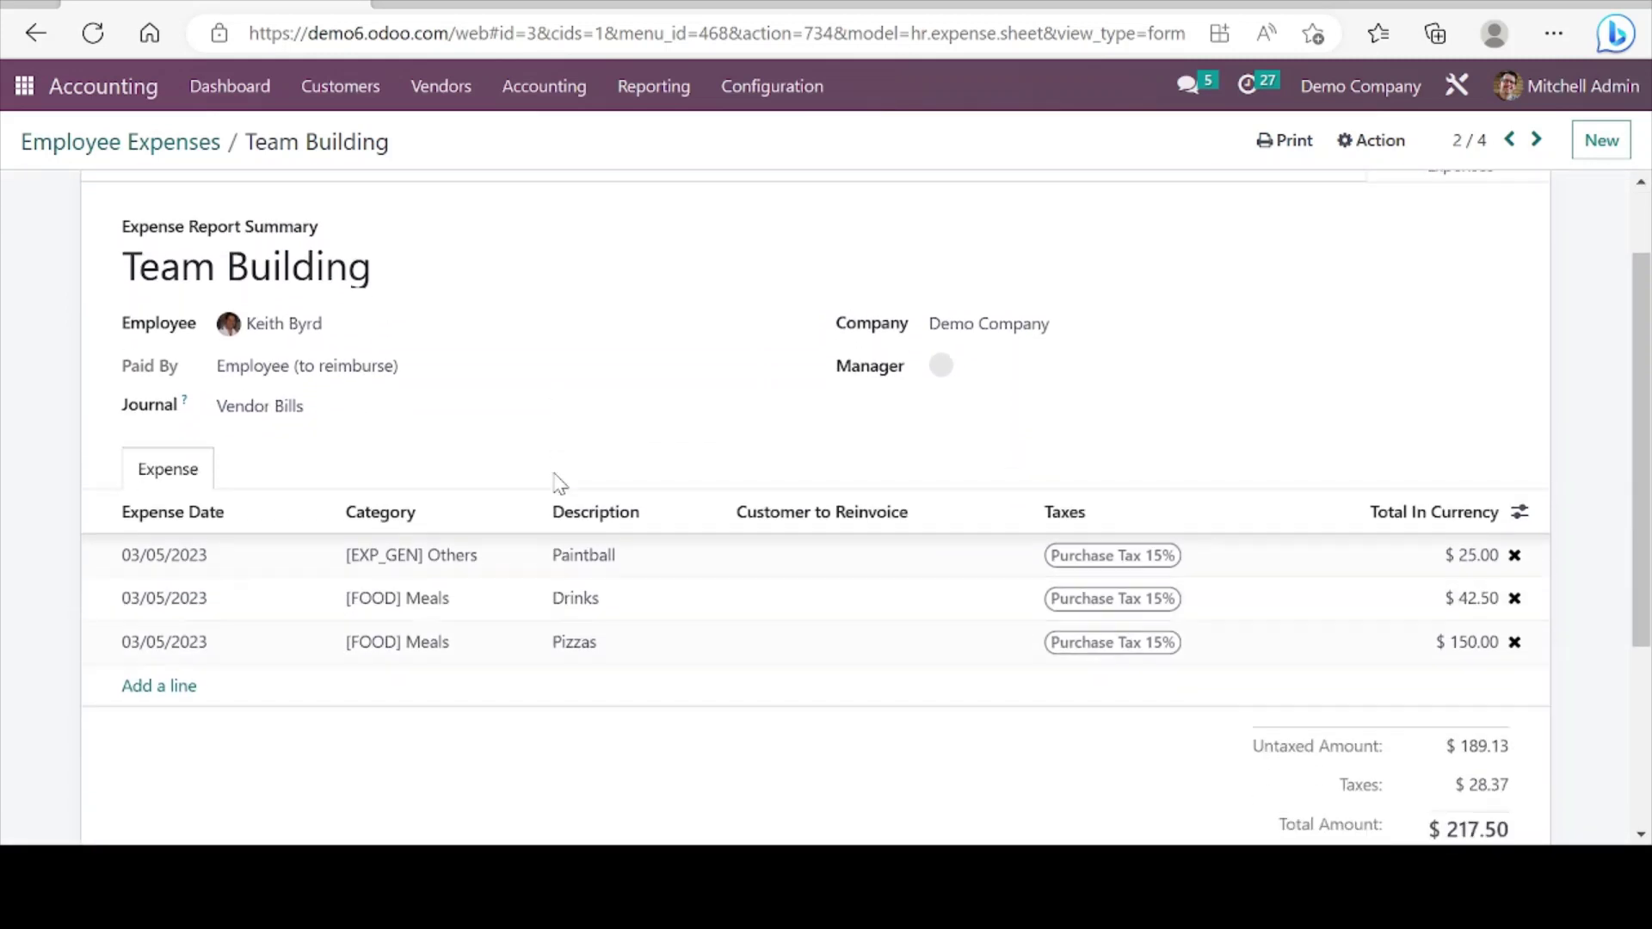
scroll(557, 482, up, 2)
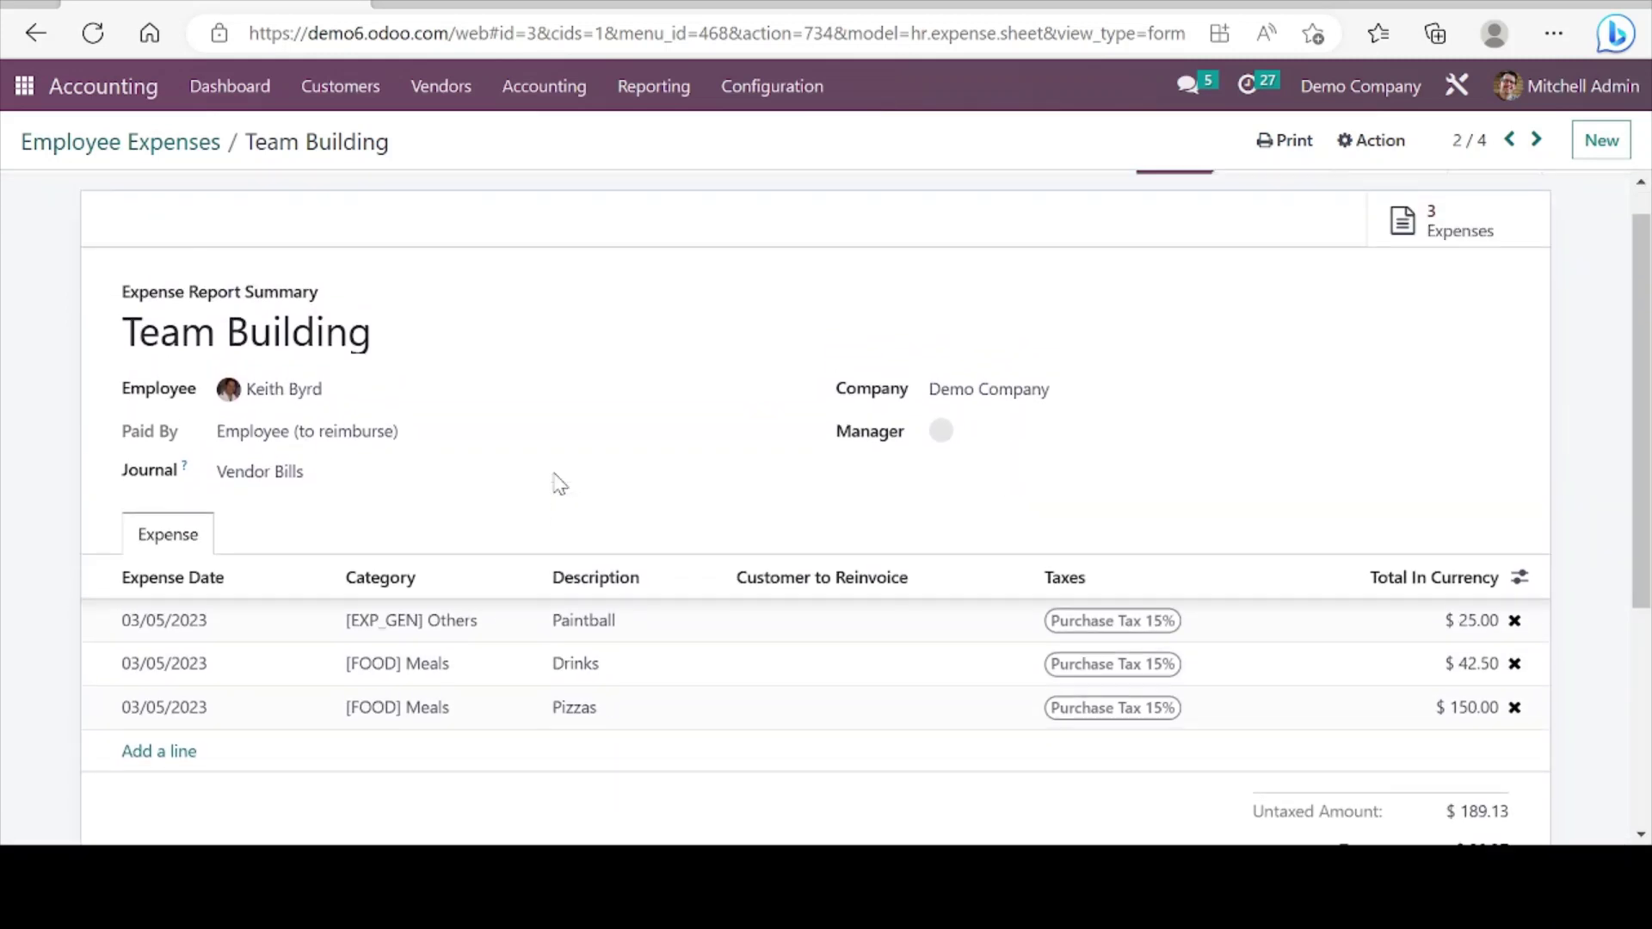
Step: Open the Journal Entries and examine the journal items and other info of bank entry BNK1/2023/00006
click(456, 96)
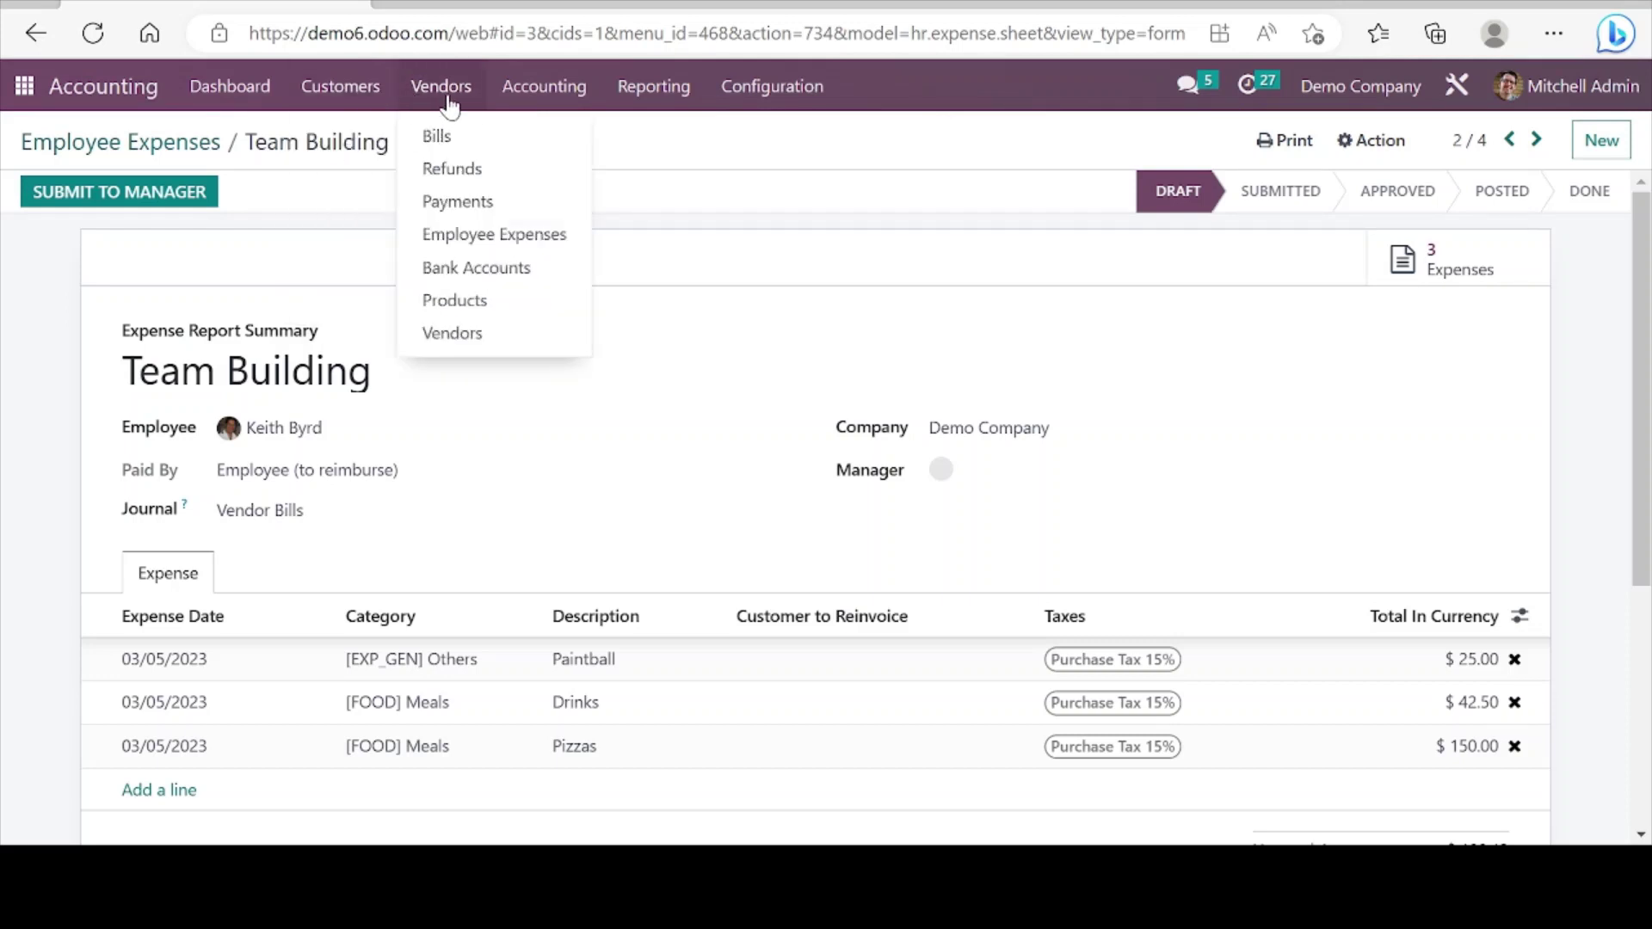
mouse_move(507, 101)
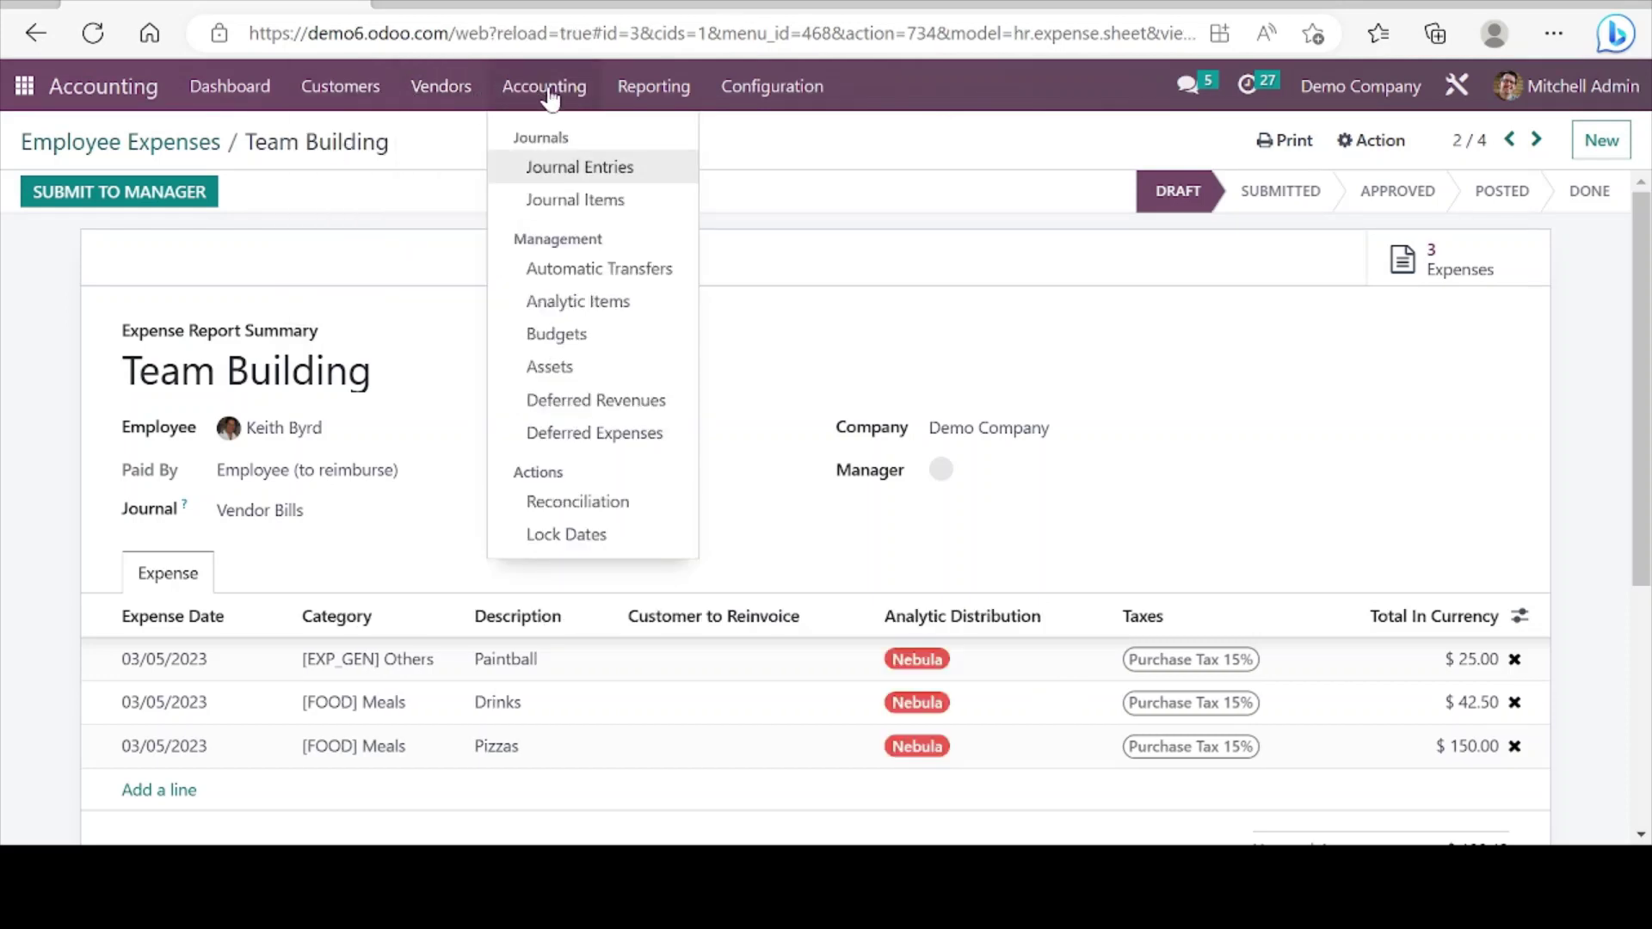
click(570, 169)
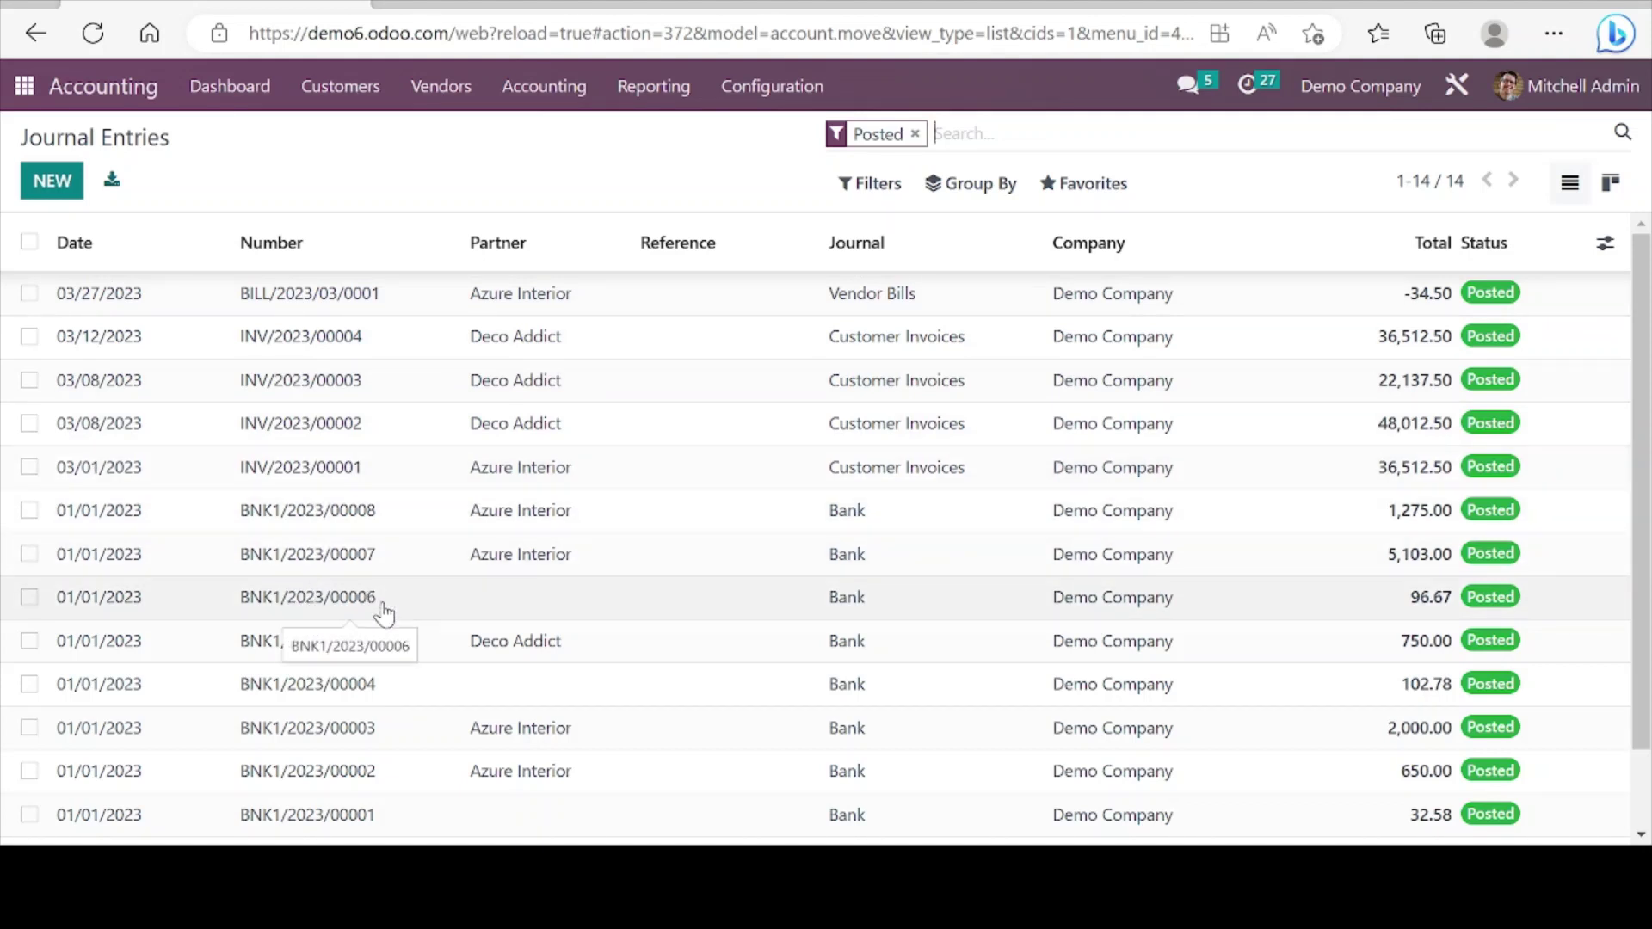
click(383, 611)
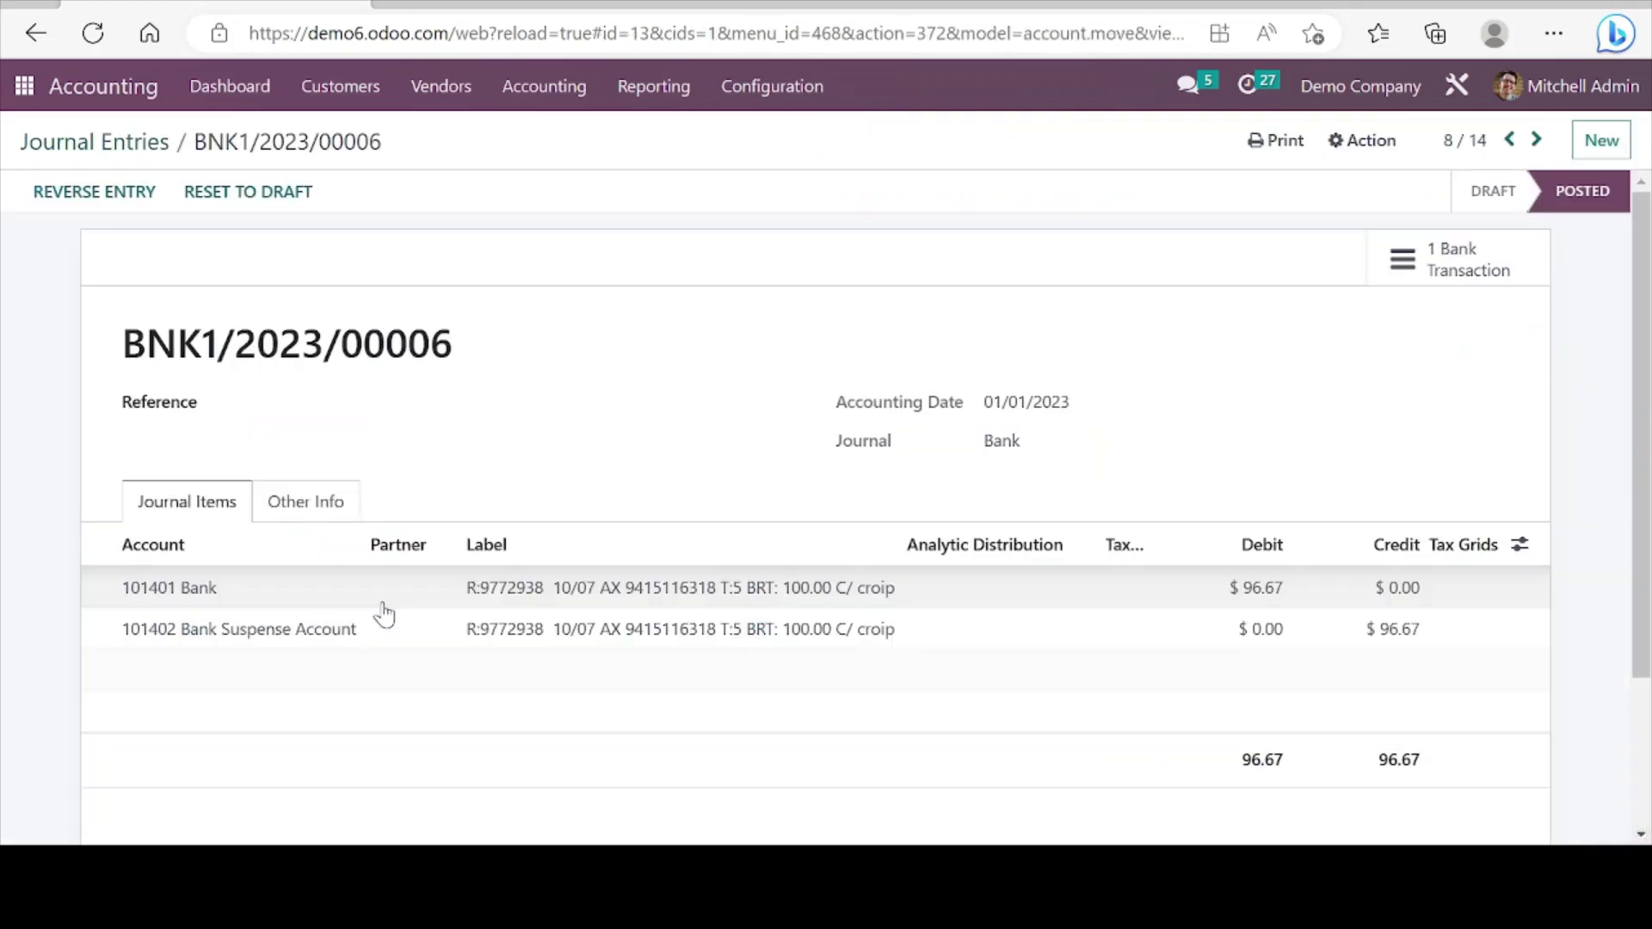
scroll(466, 478, down, 2)
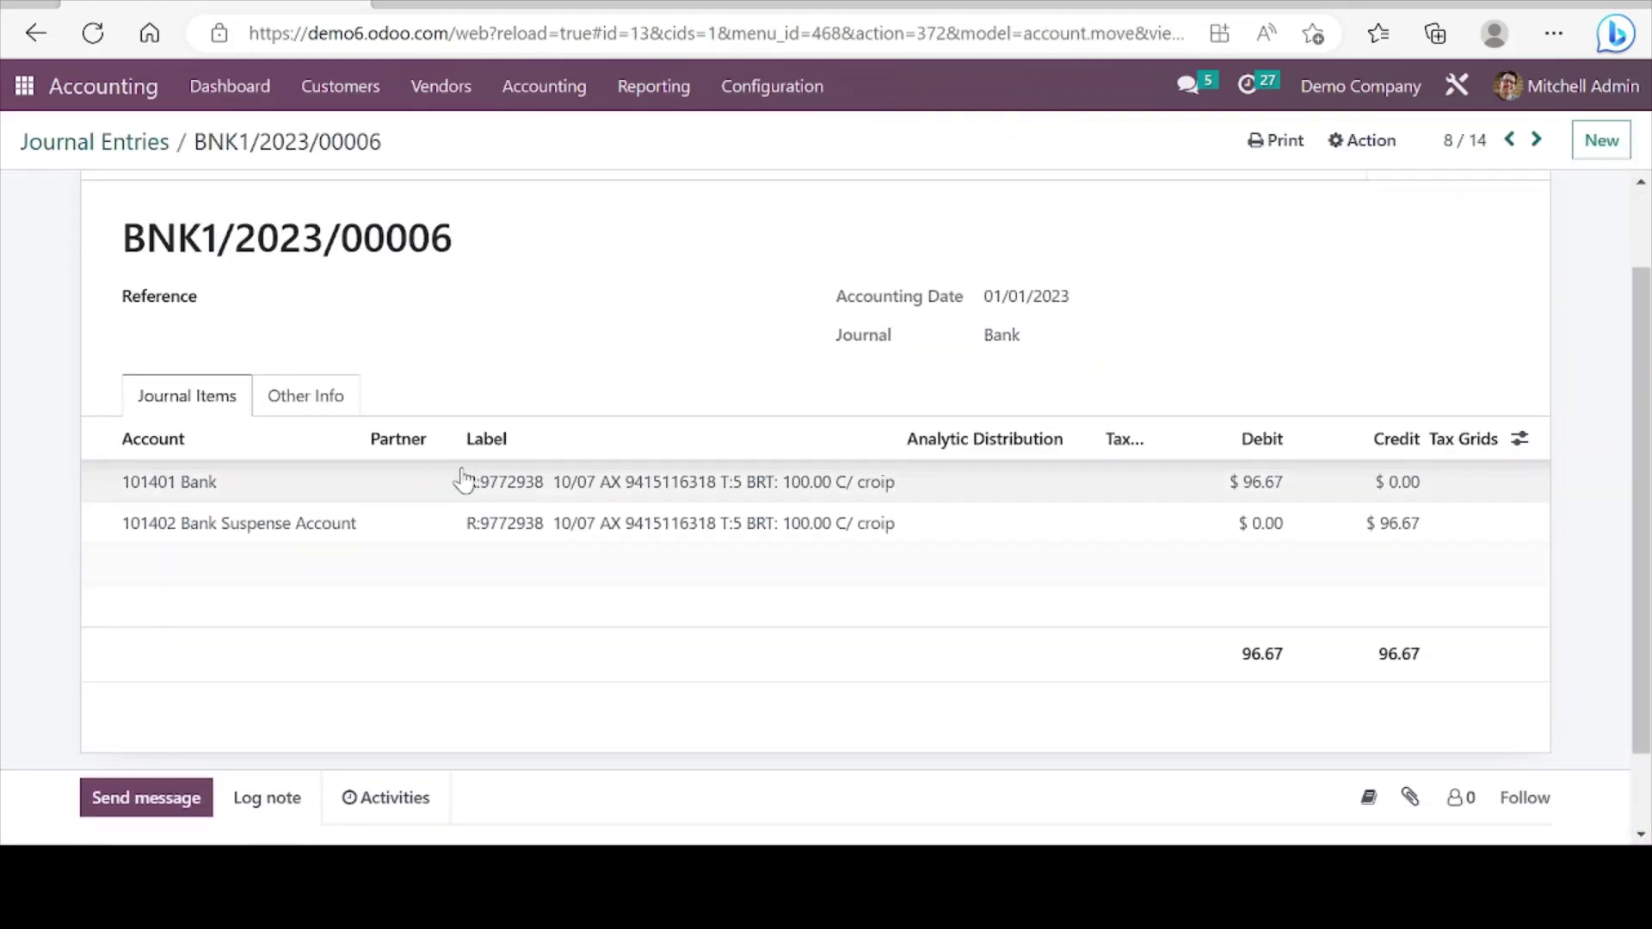
scroll(464, 476, down, 2)
scroll(464, 475, up, 4)
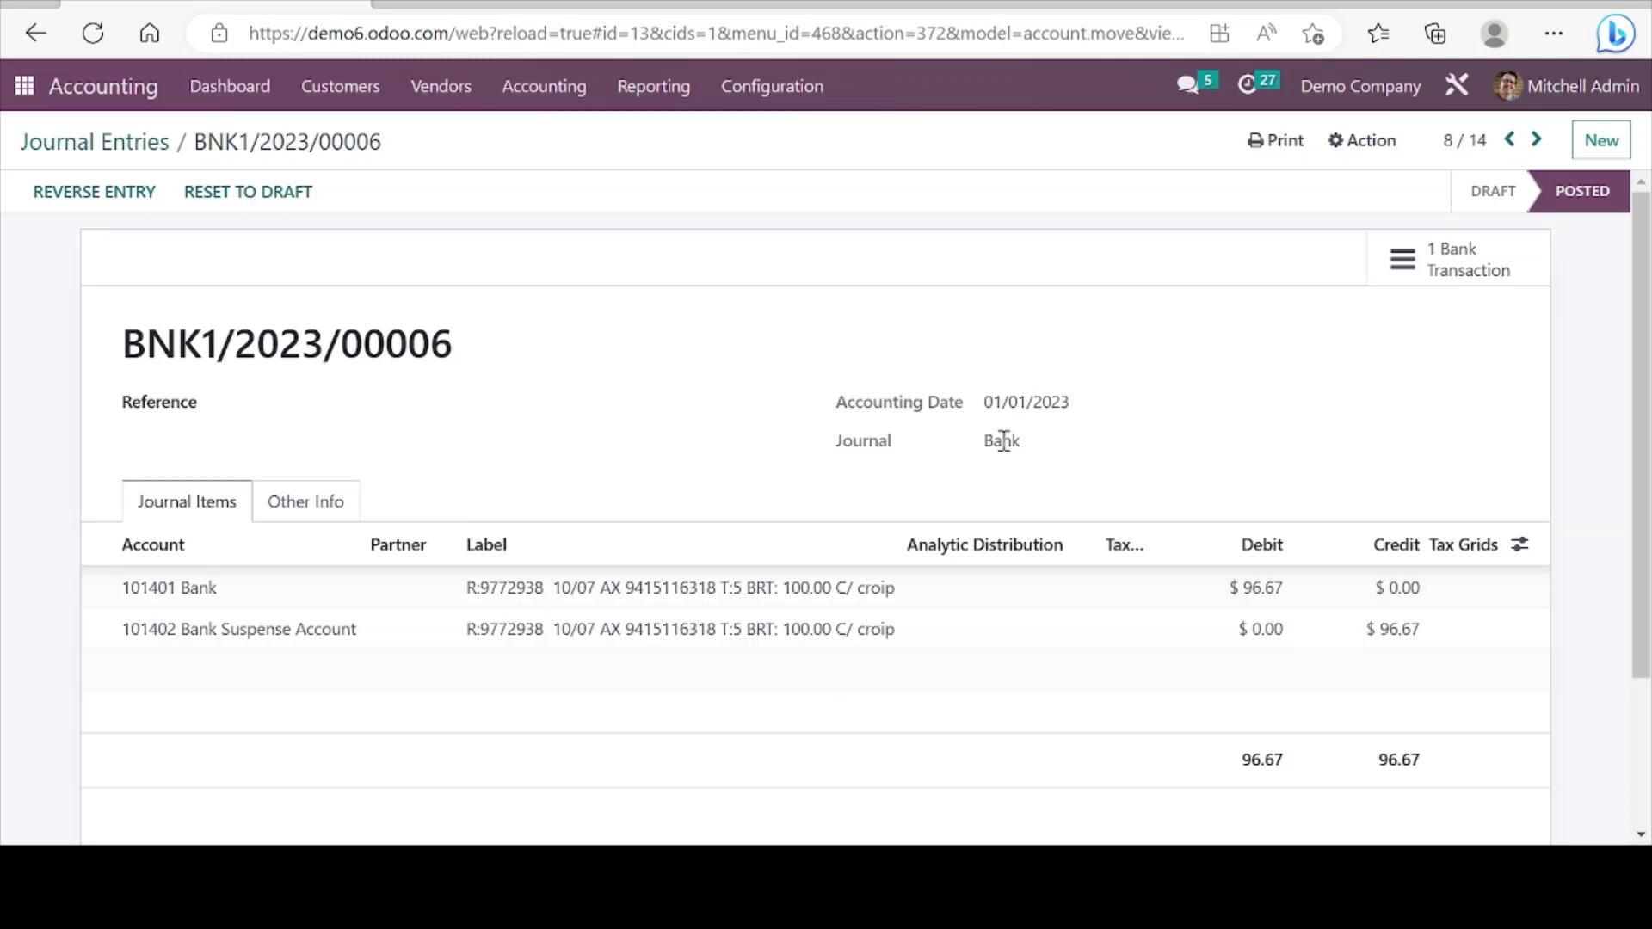
click(312, 505)
click(199, 506)
Step: Show the Discount Date column in the journal items of the bank entry
click(1519, 547)
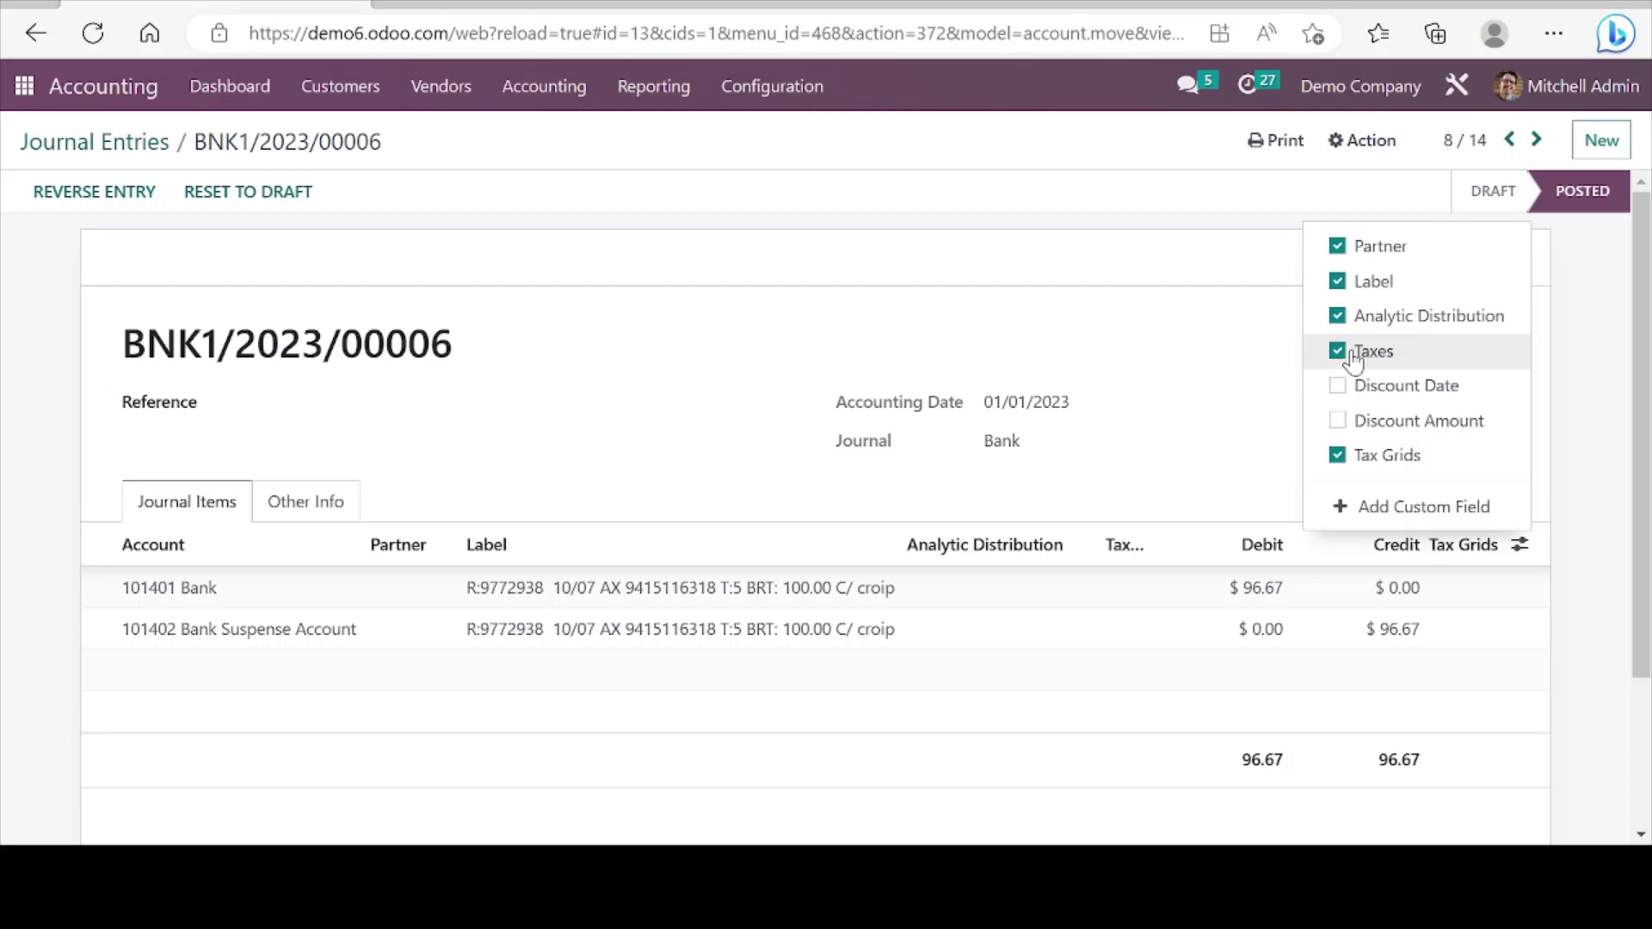
click(1340, 389)
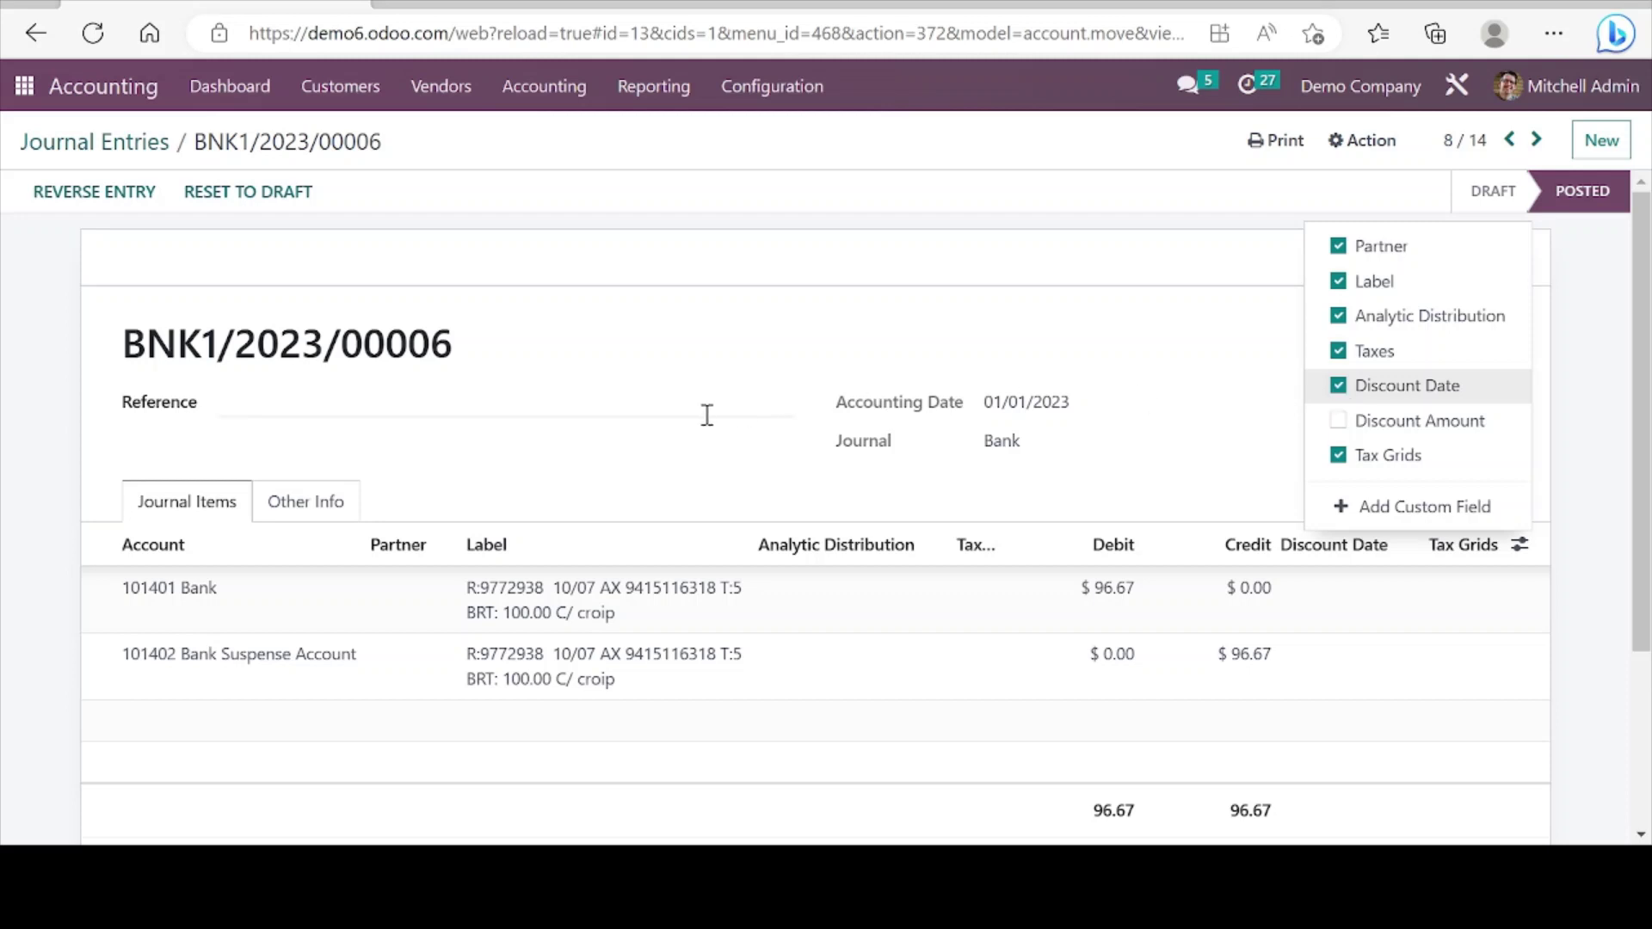
click(64, 452)
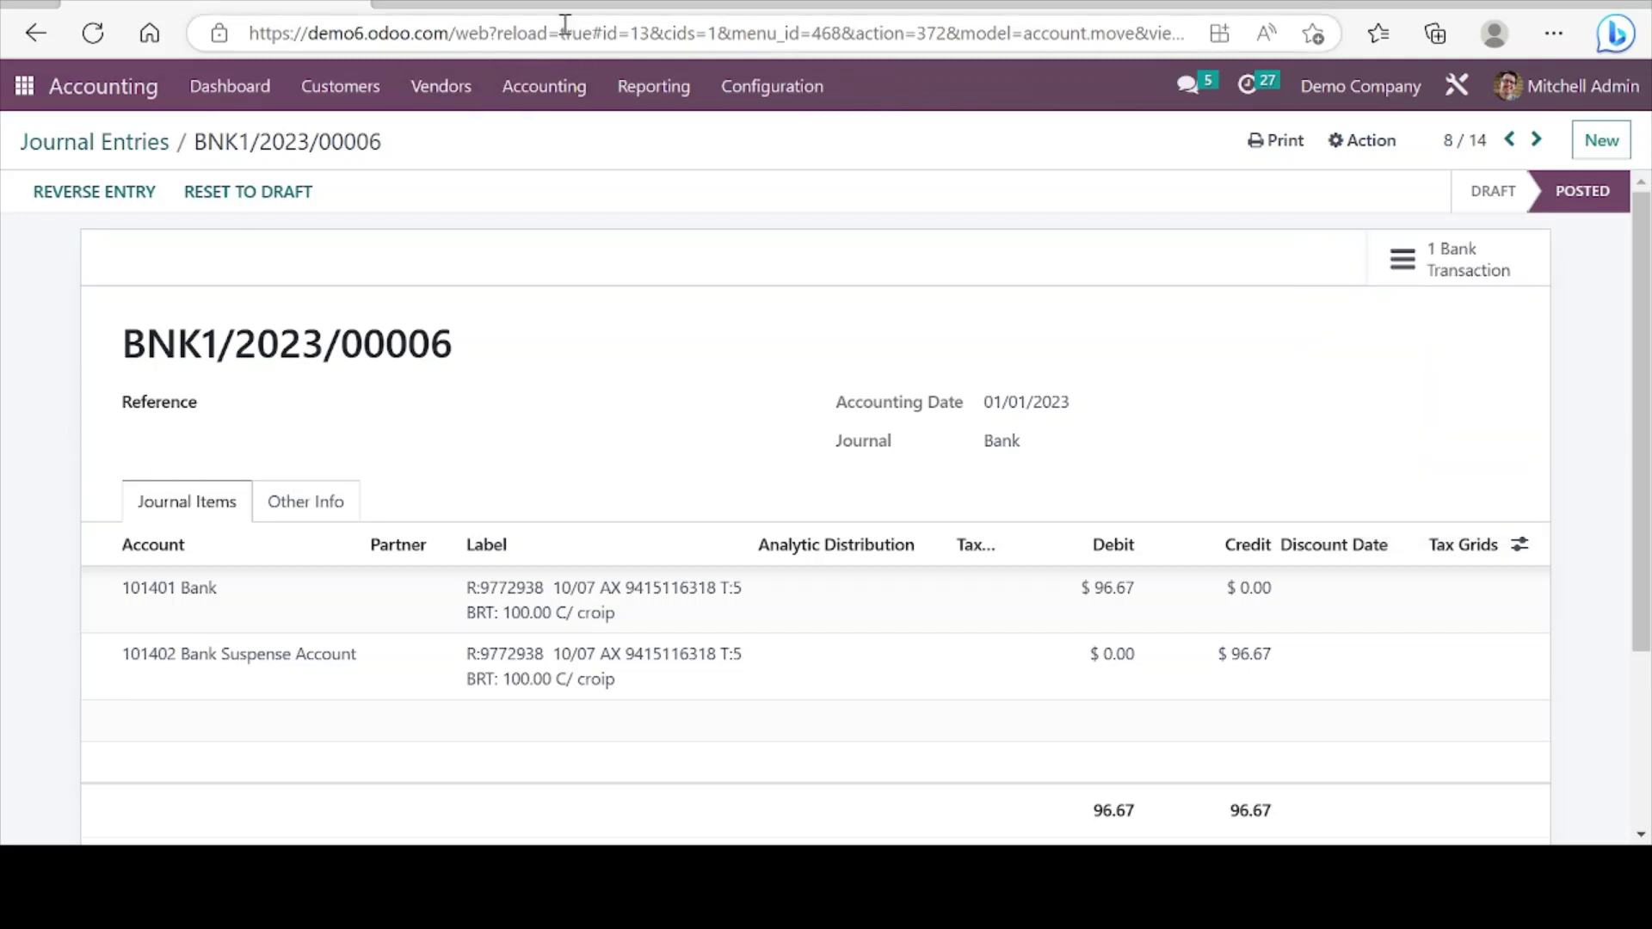
Step: Open the Budgets list and examine the budget lines of Budget 2024: Pessimistic
click(542, 86)
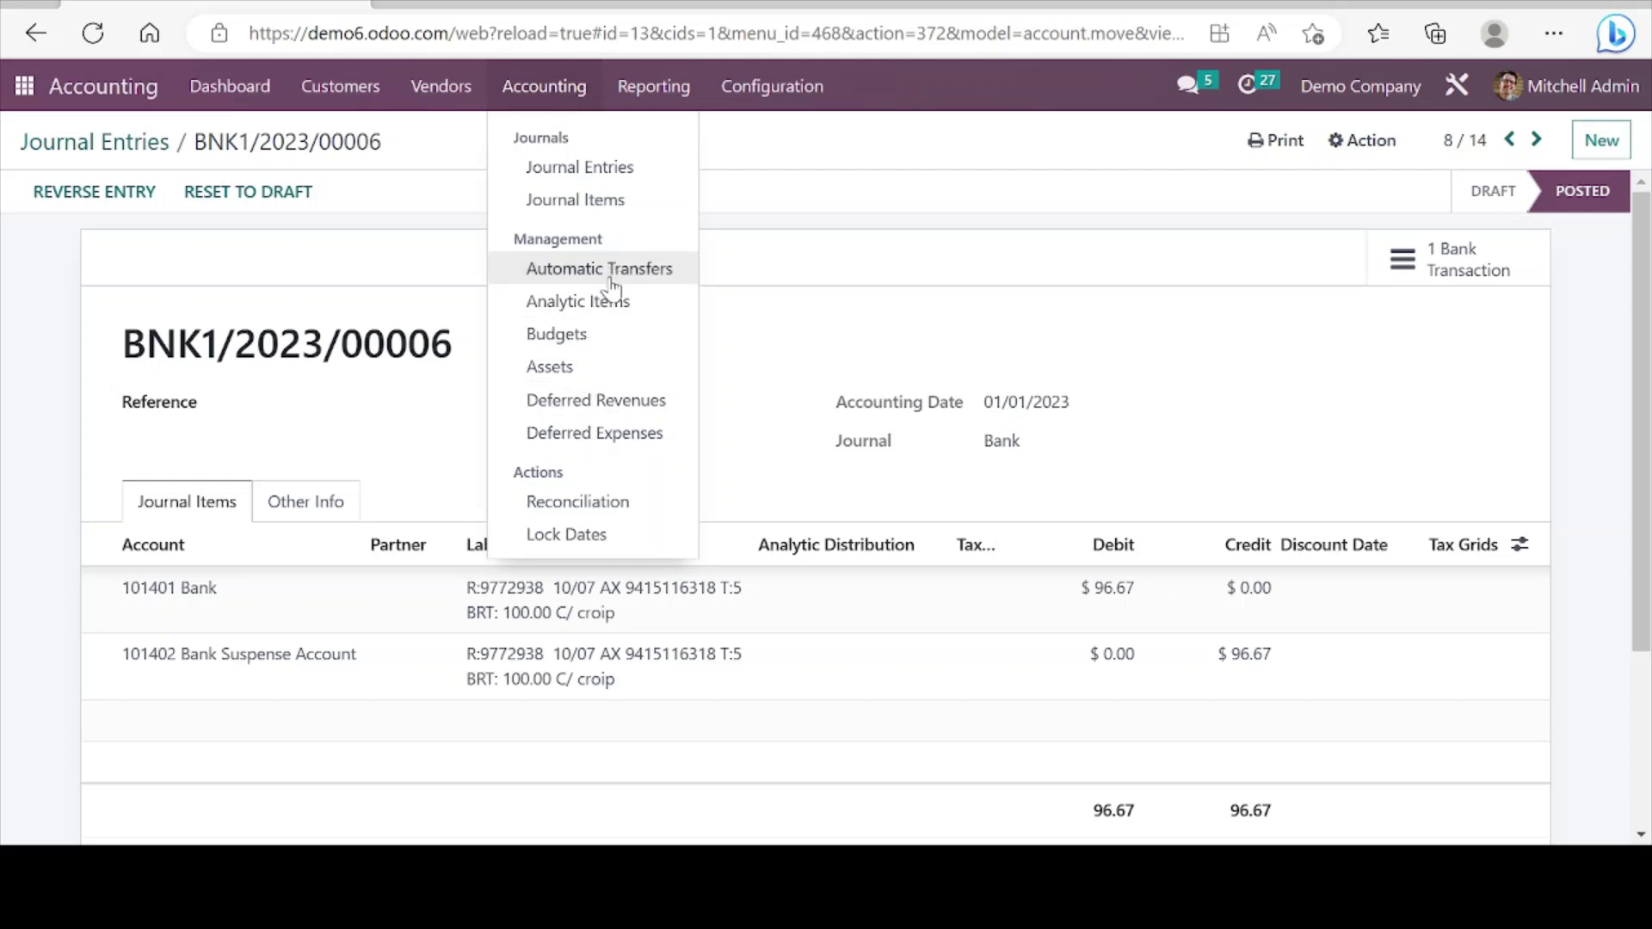
click(570, 347)
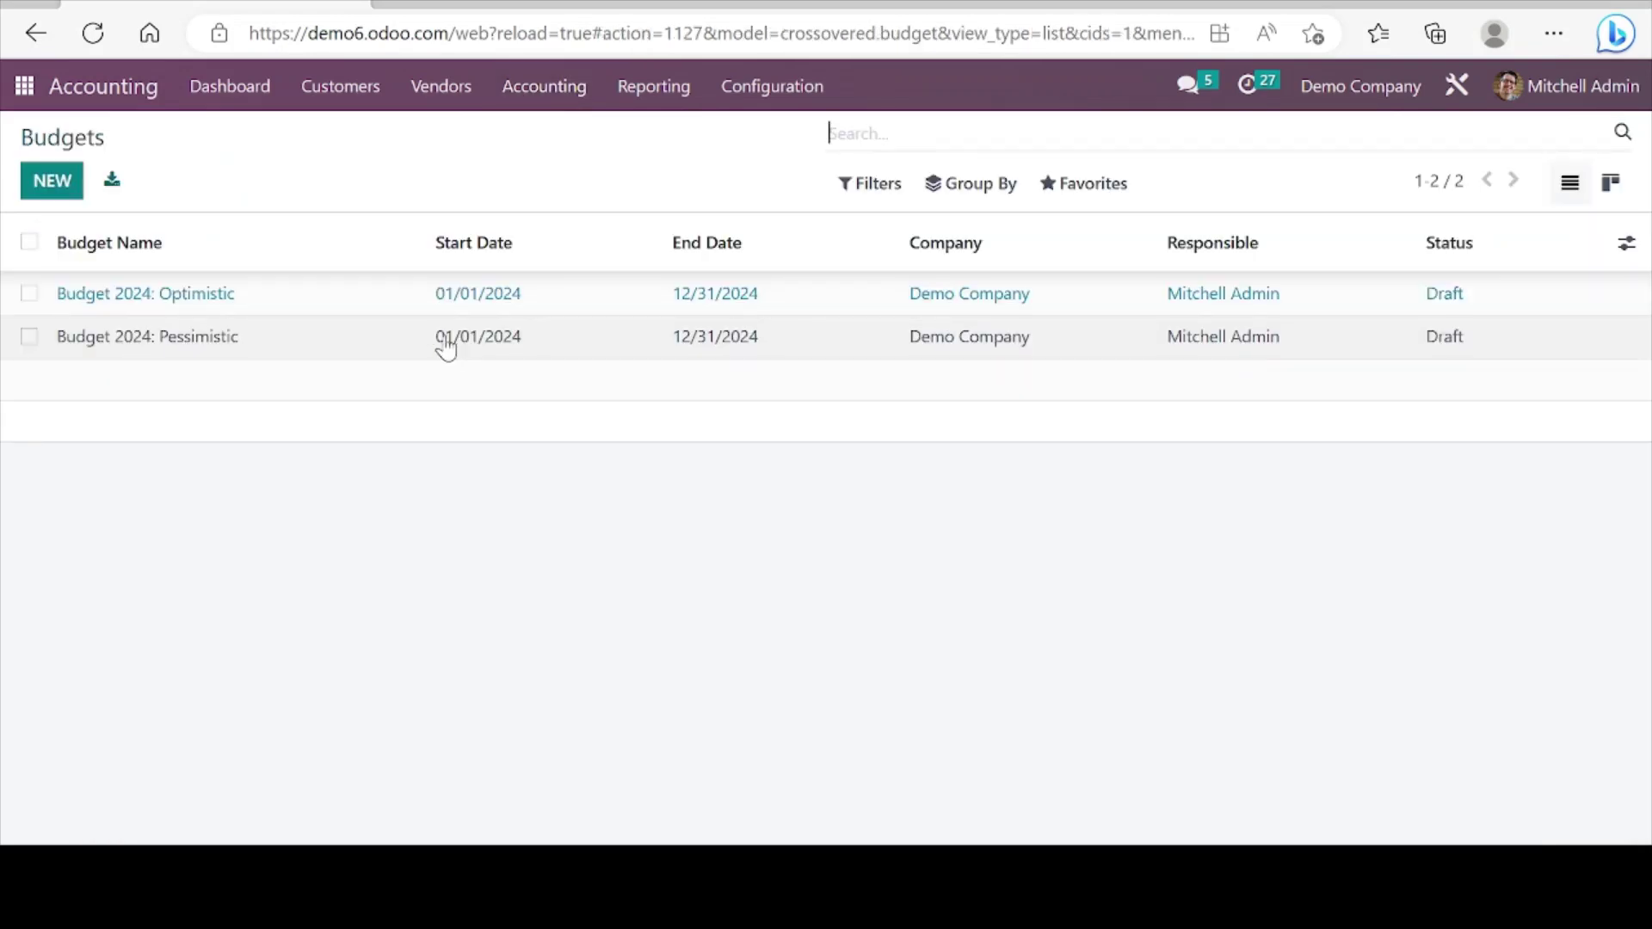
click(446, 342)
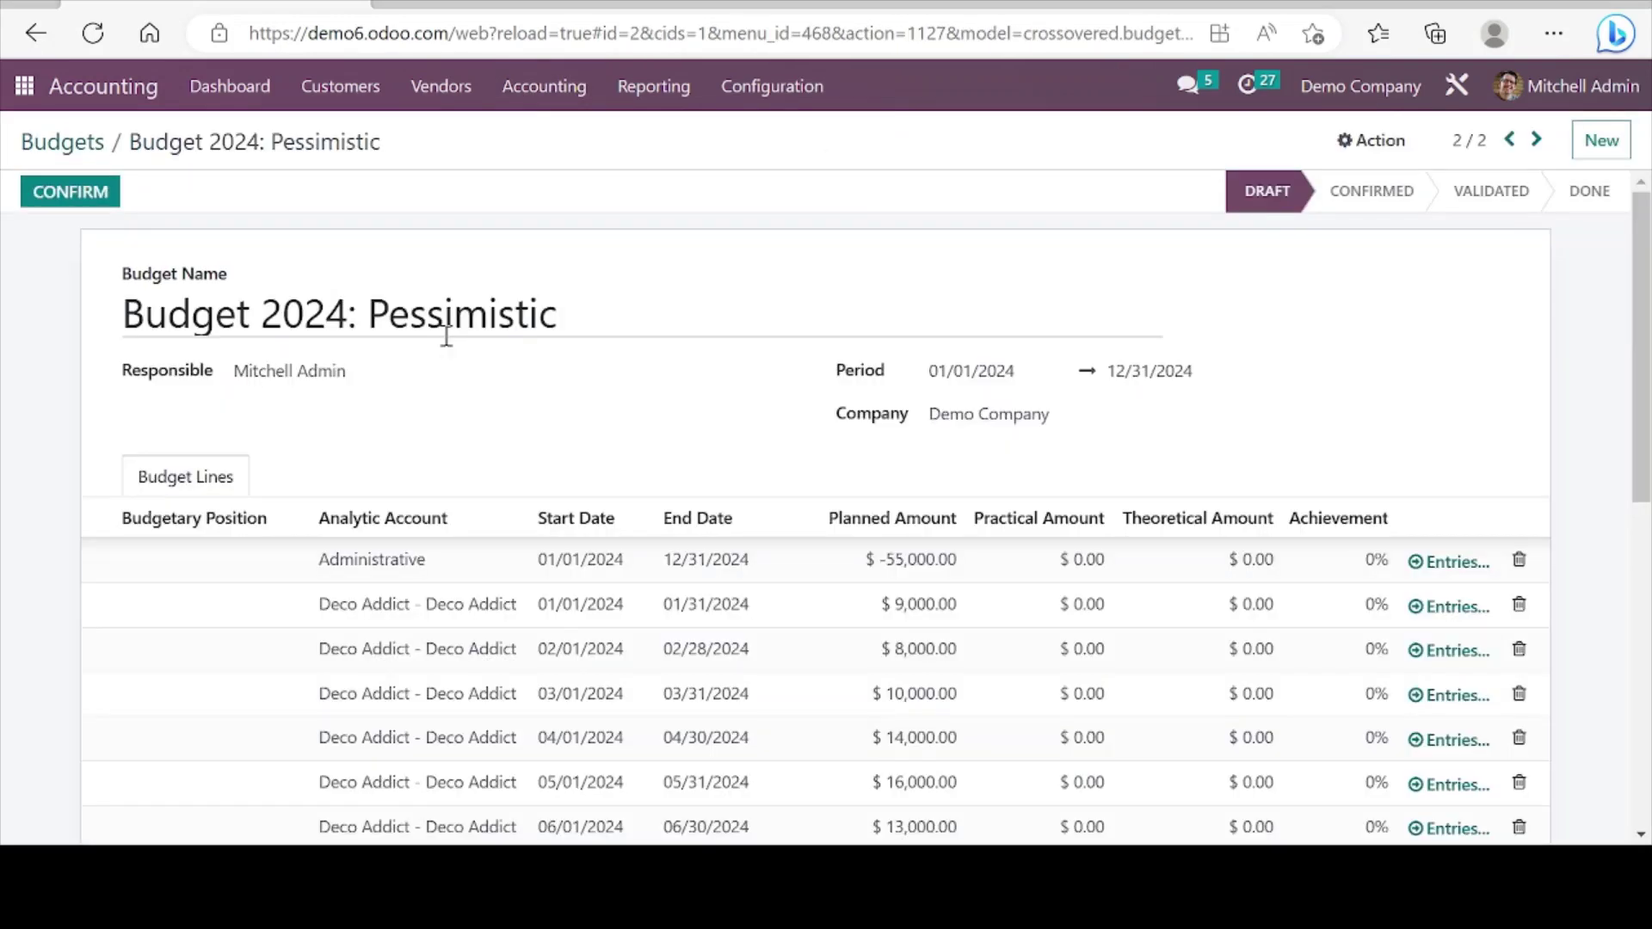
scroll(479, 472, down, 6)
scroll(482, 475, up, 4)
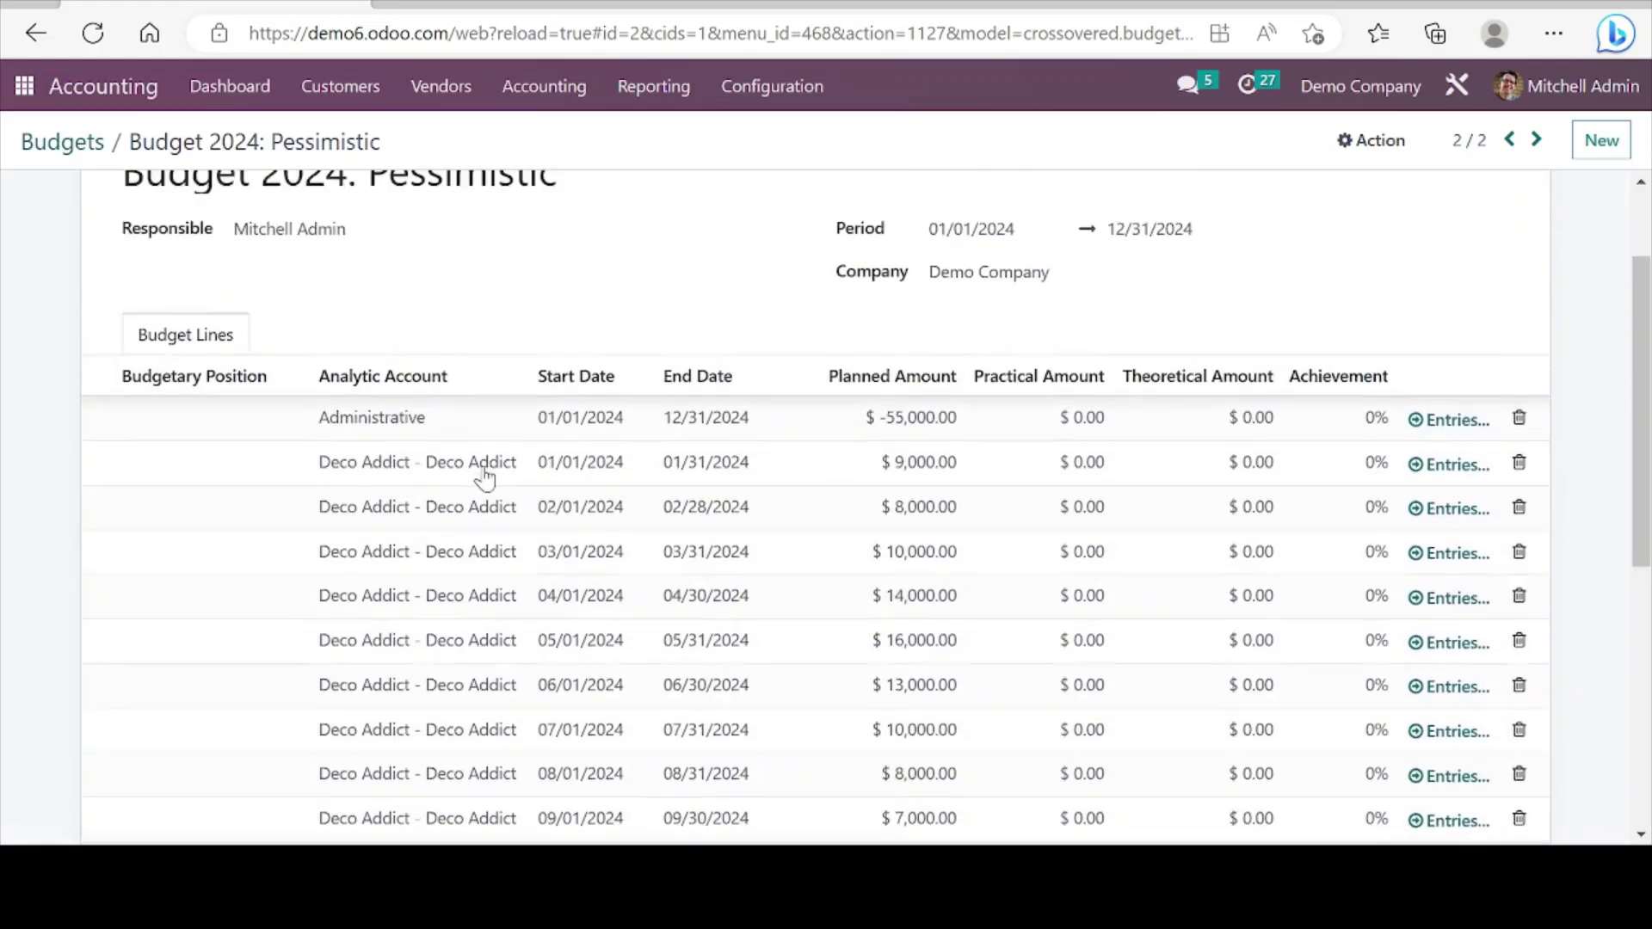
Step: Open the Assets list and bring up a blank form for a new asset
scroll(482, 474, up, 2)
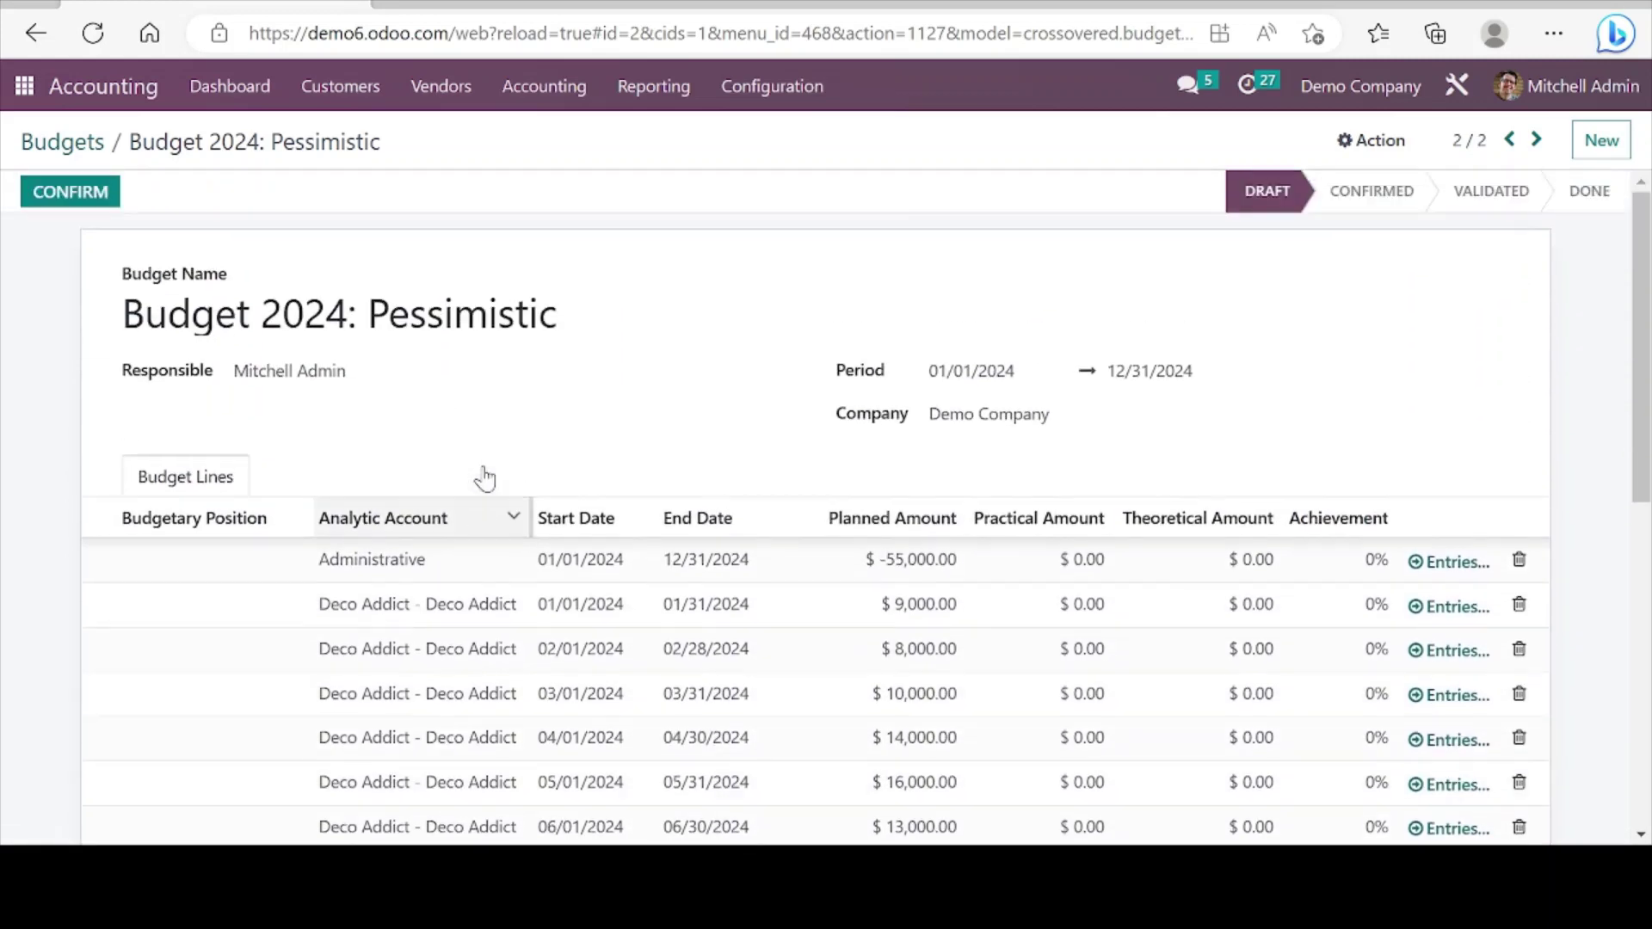
click(544, 93)
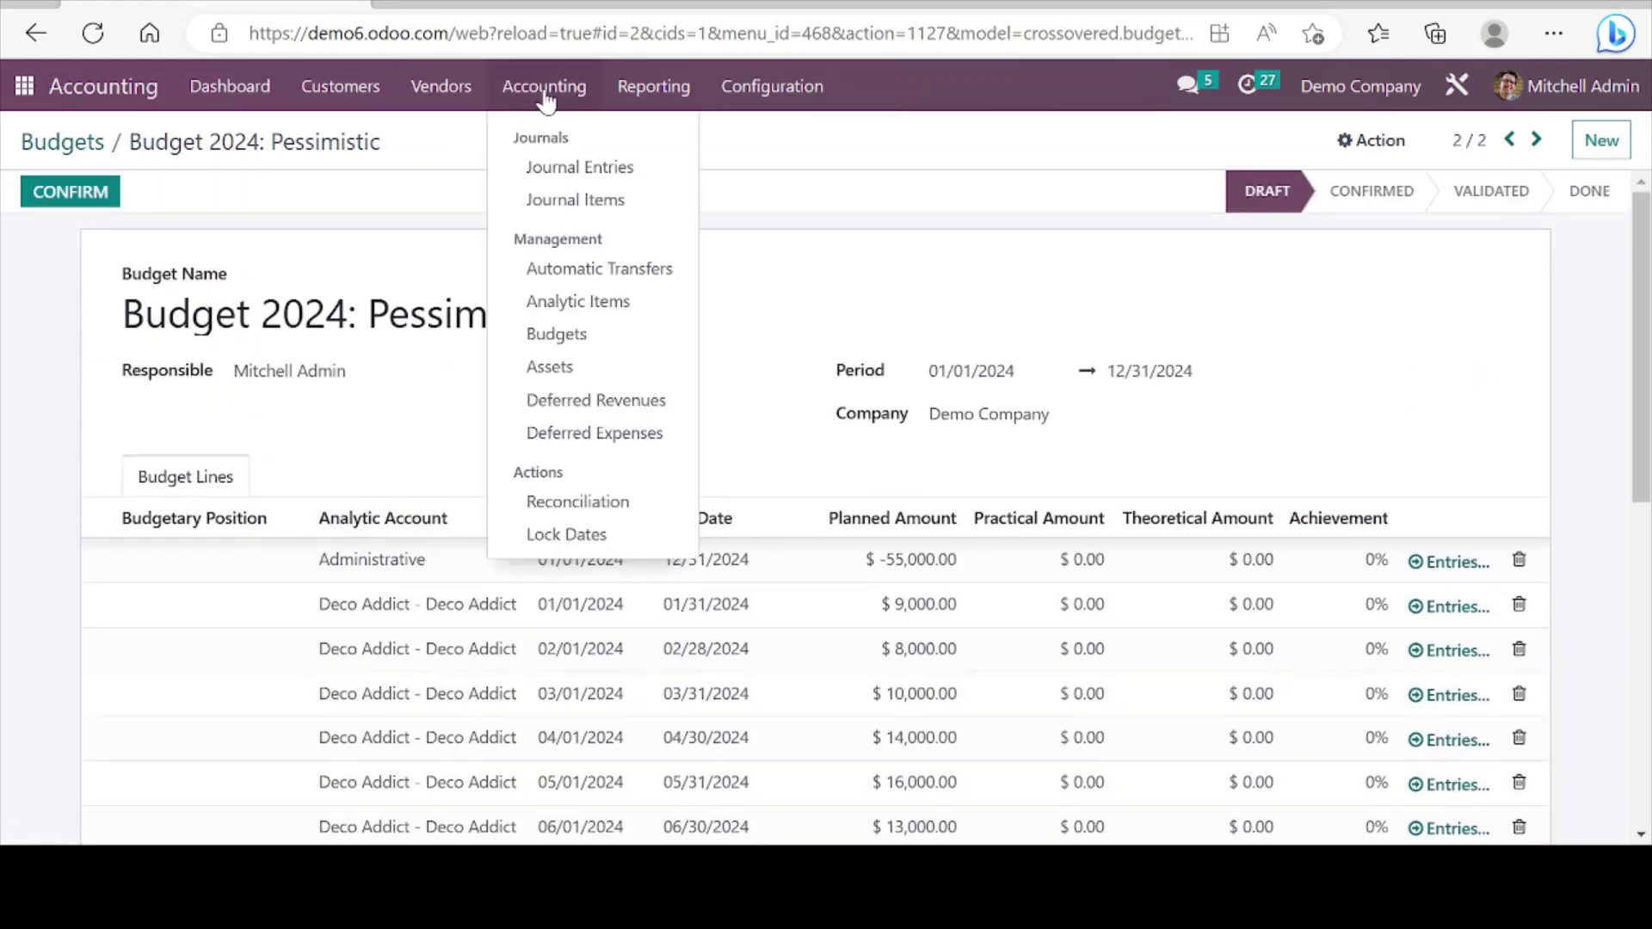
click(559, 369)
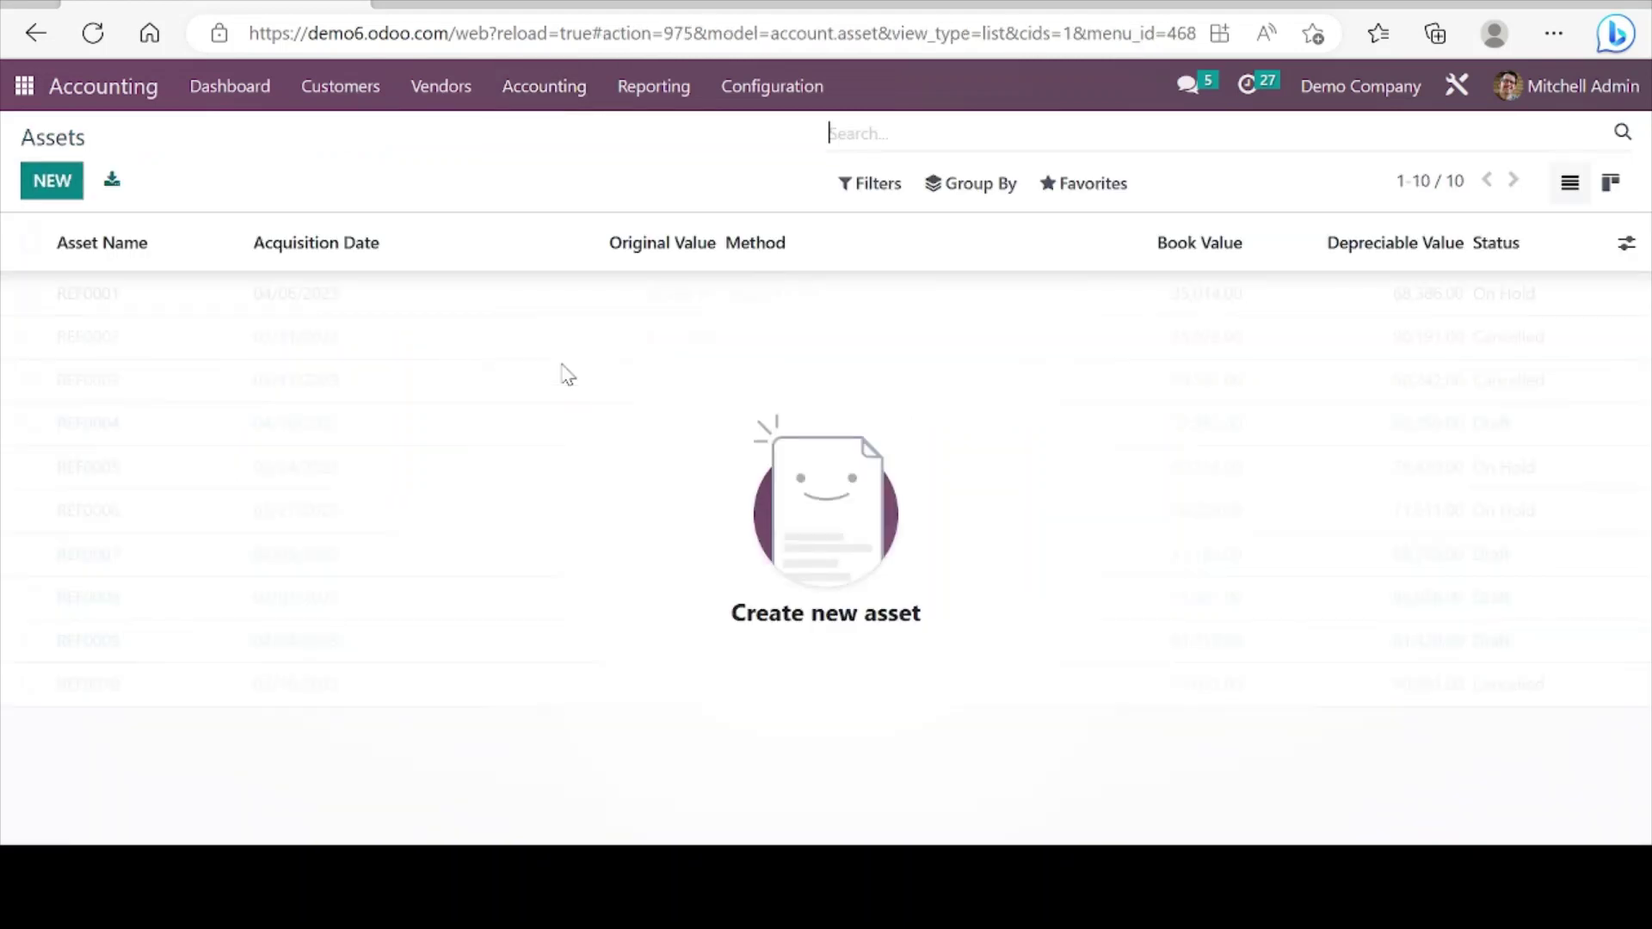
click(51, 179)
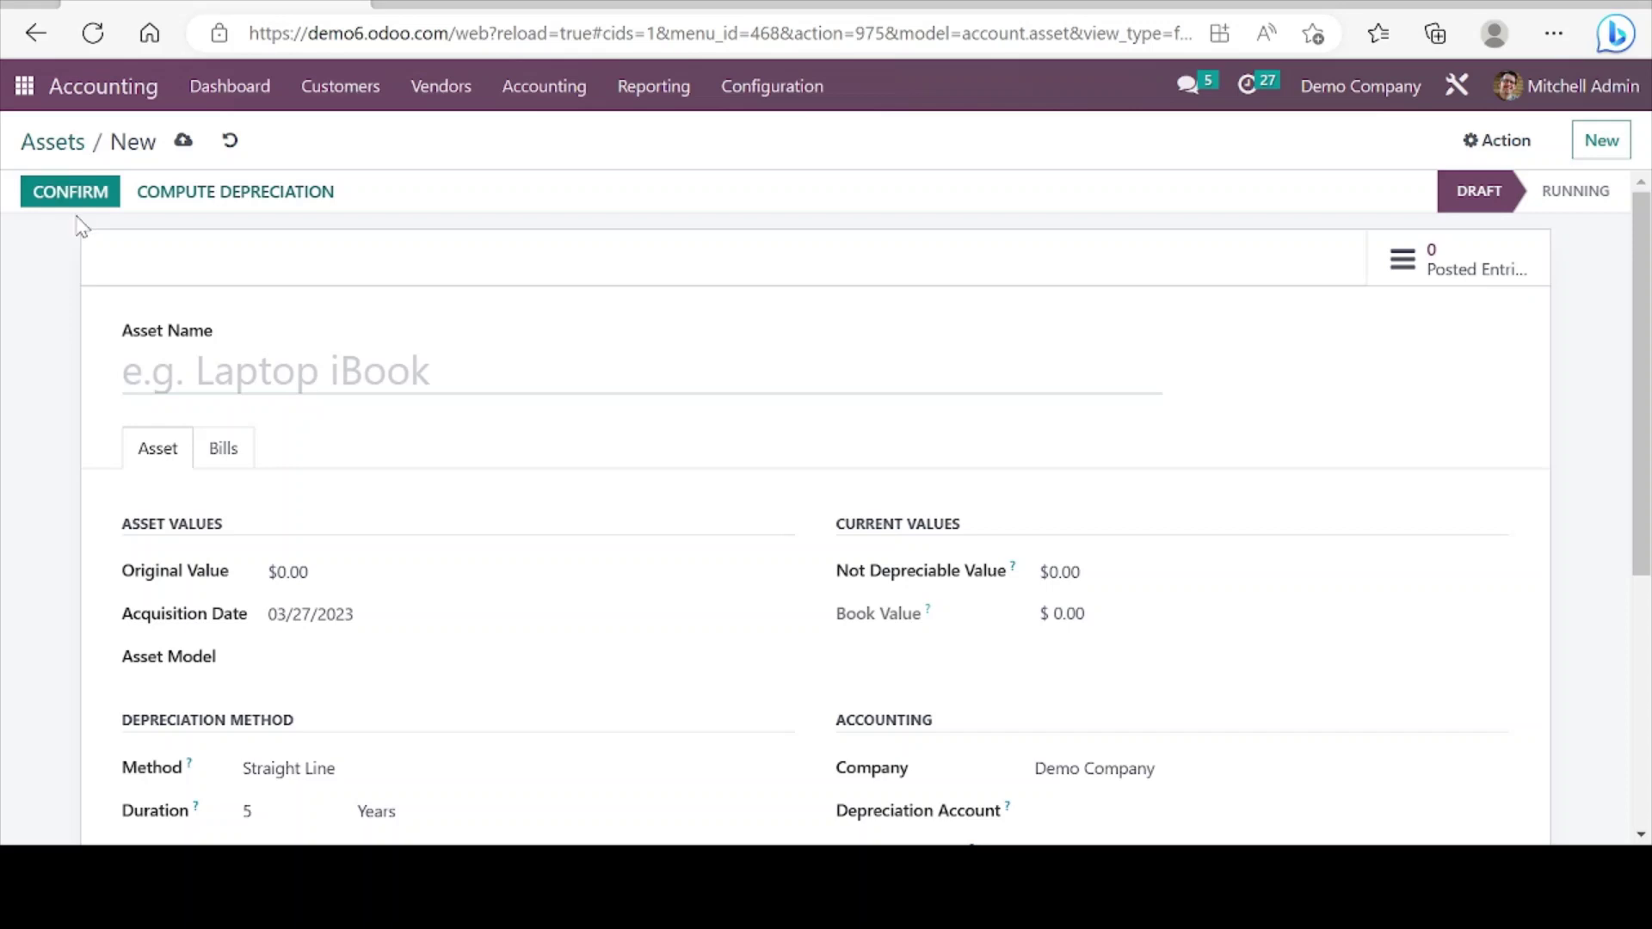
Step: Open the Balance Sheet report and examine its assets, liabilities and equity sections
click(525, 97)
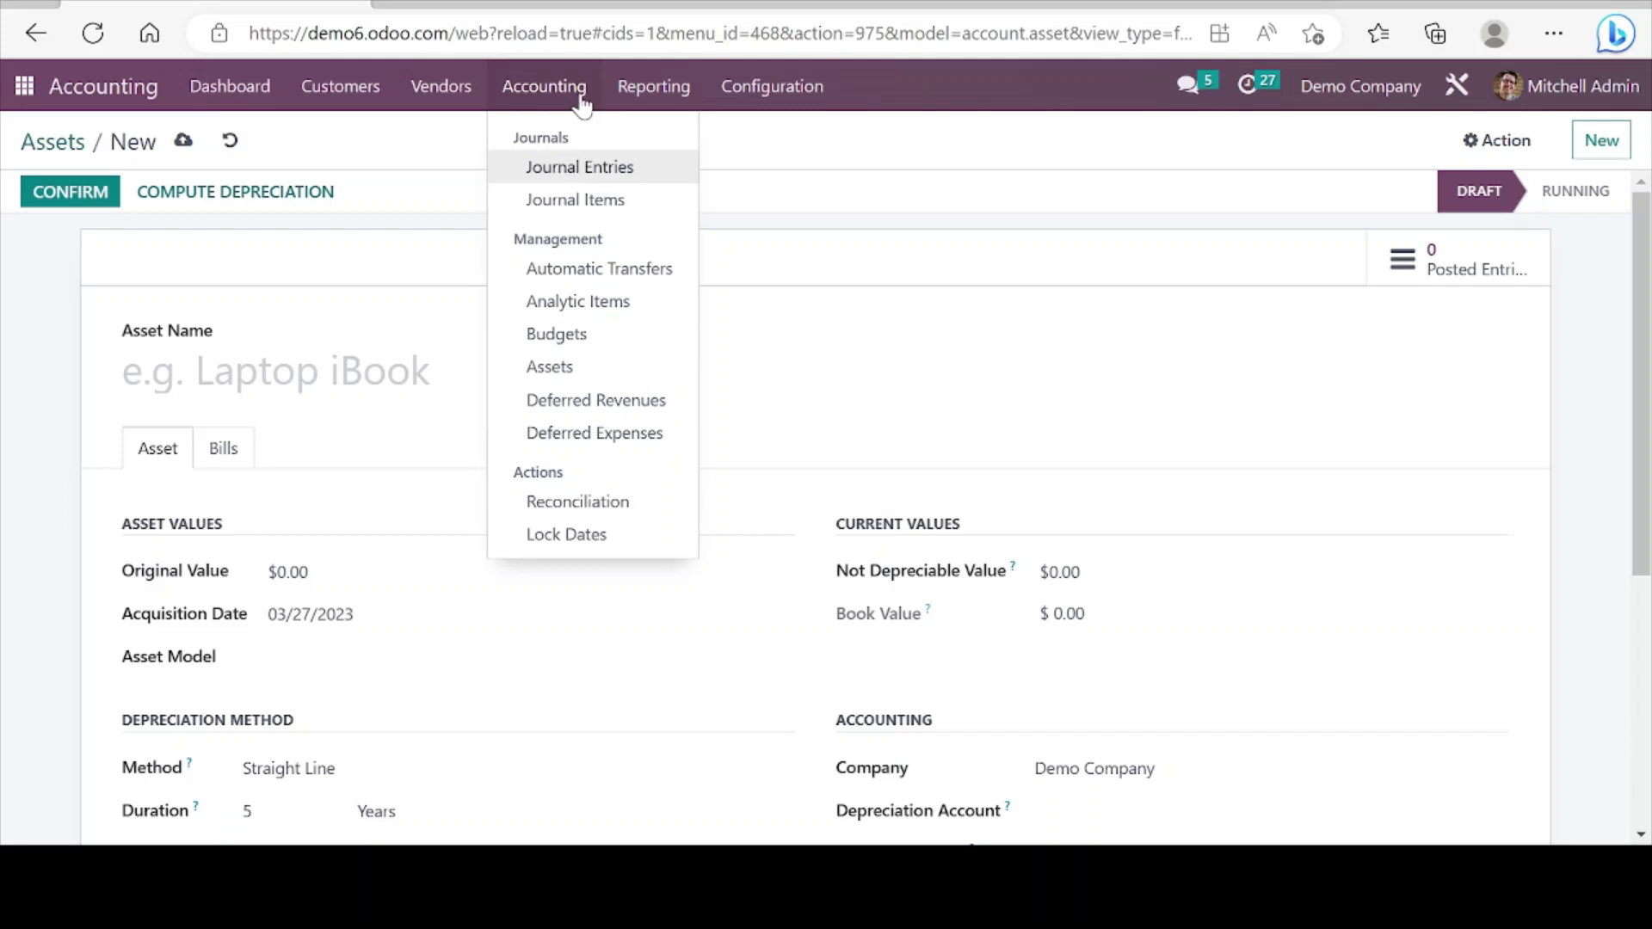
mouse_move(648, 95)
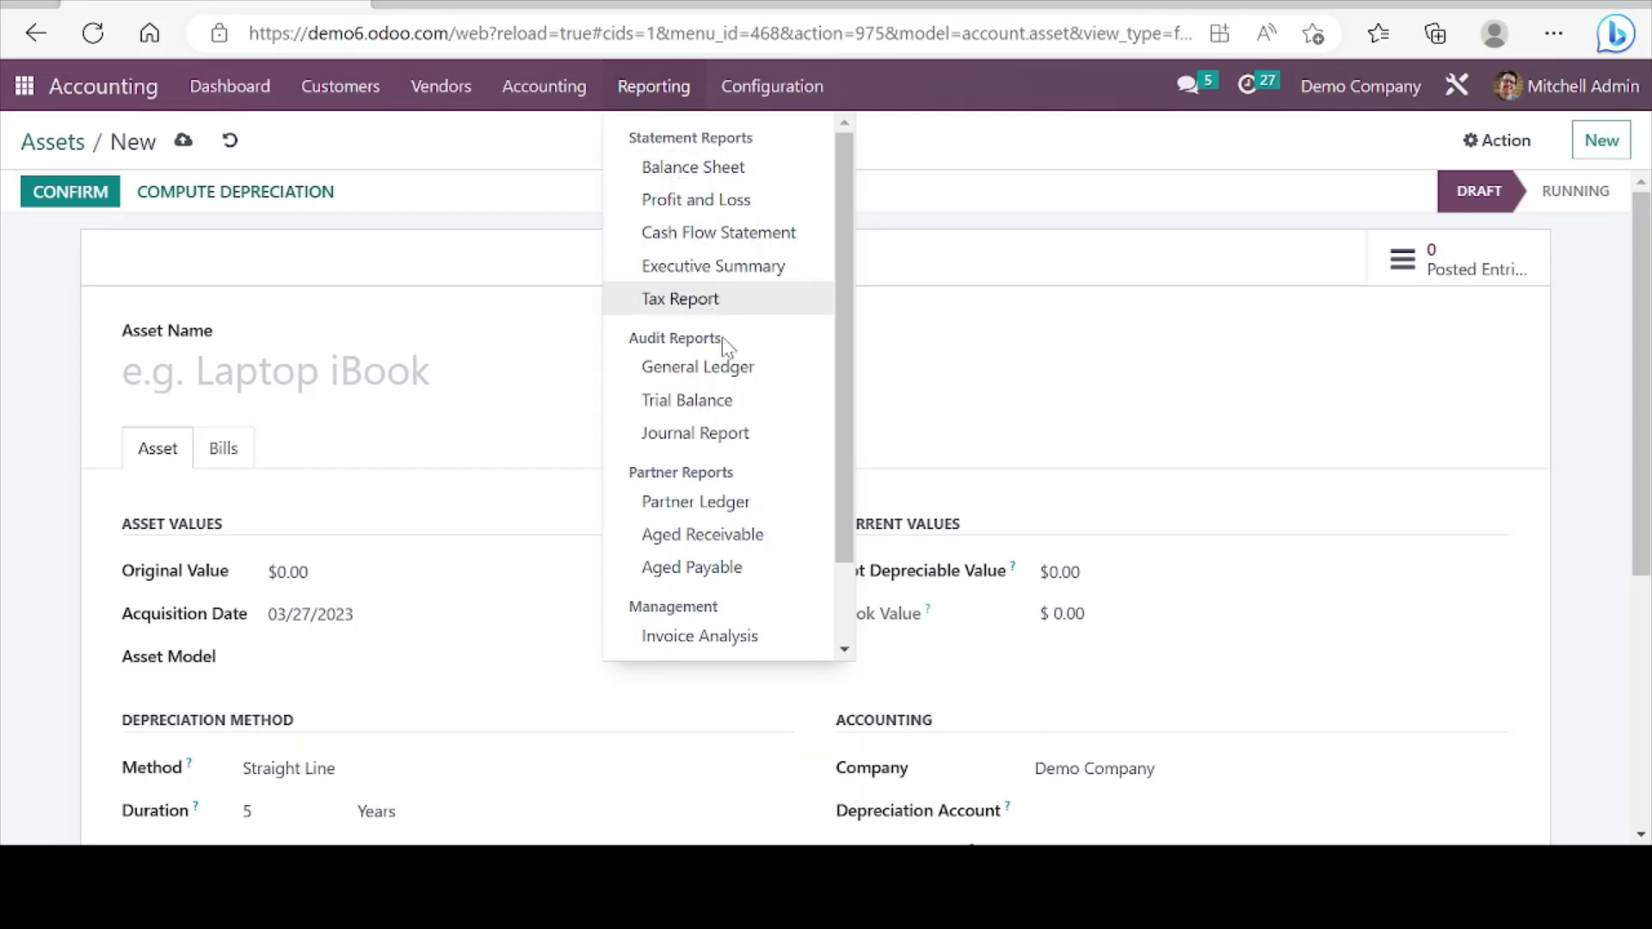
scroll(722, 344, down, 1)
scroll(721, 337, up, 1)
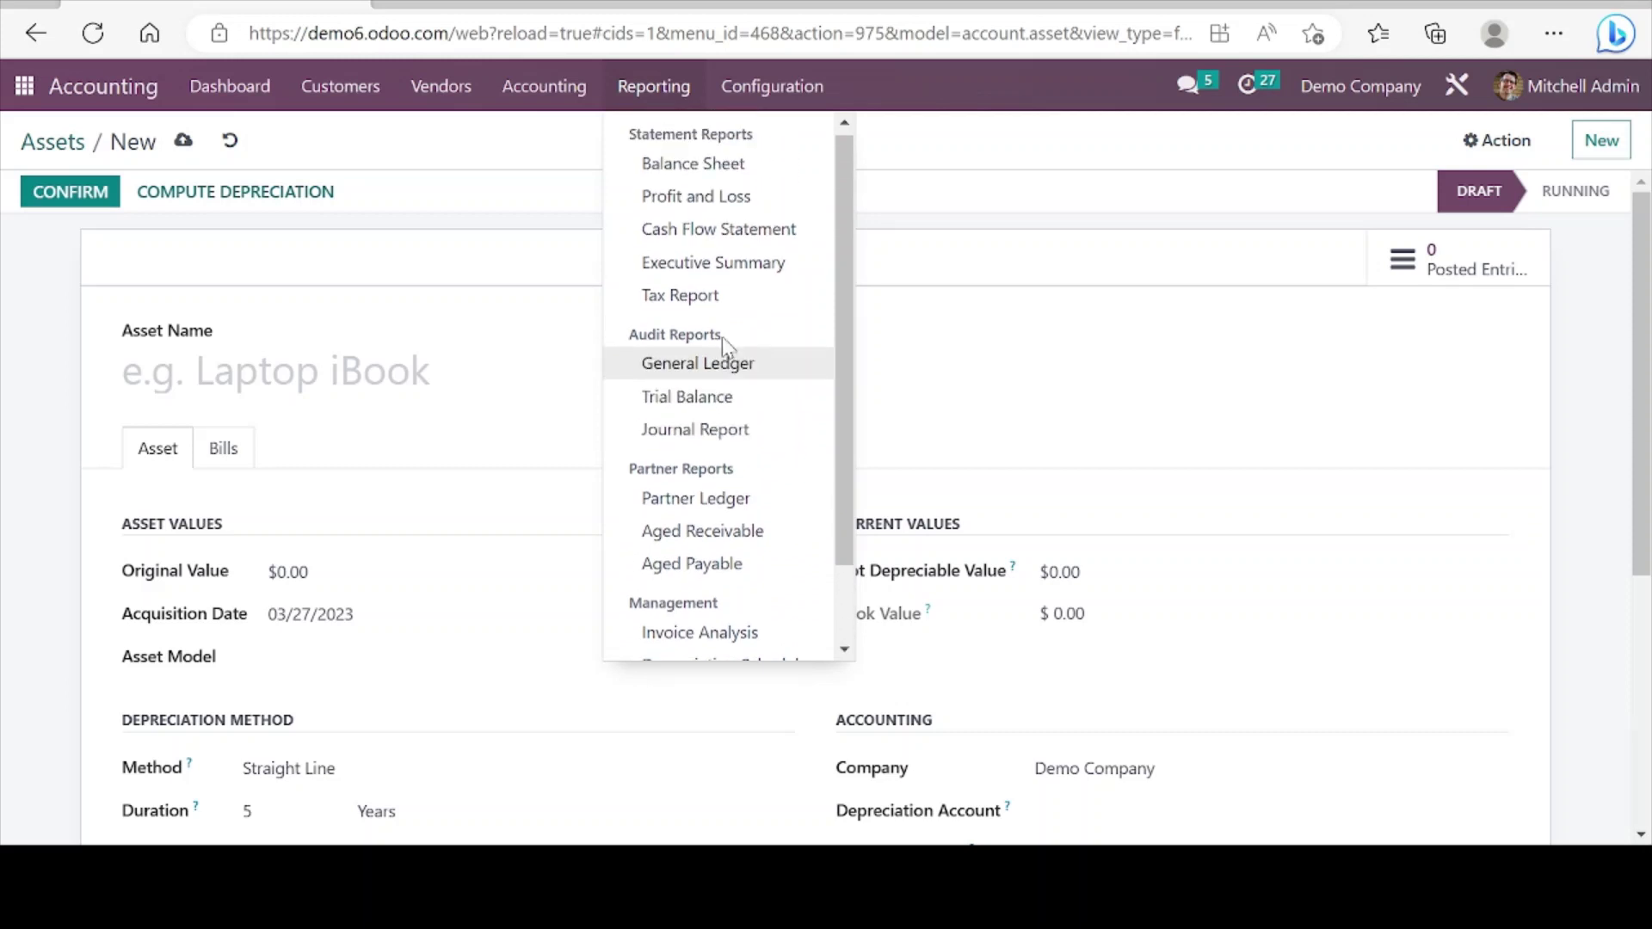
click(695, 172)
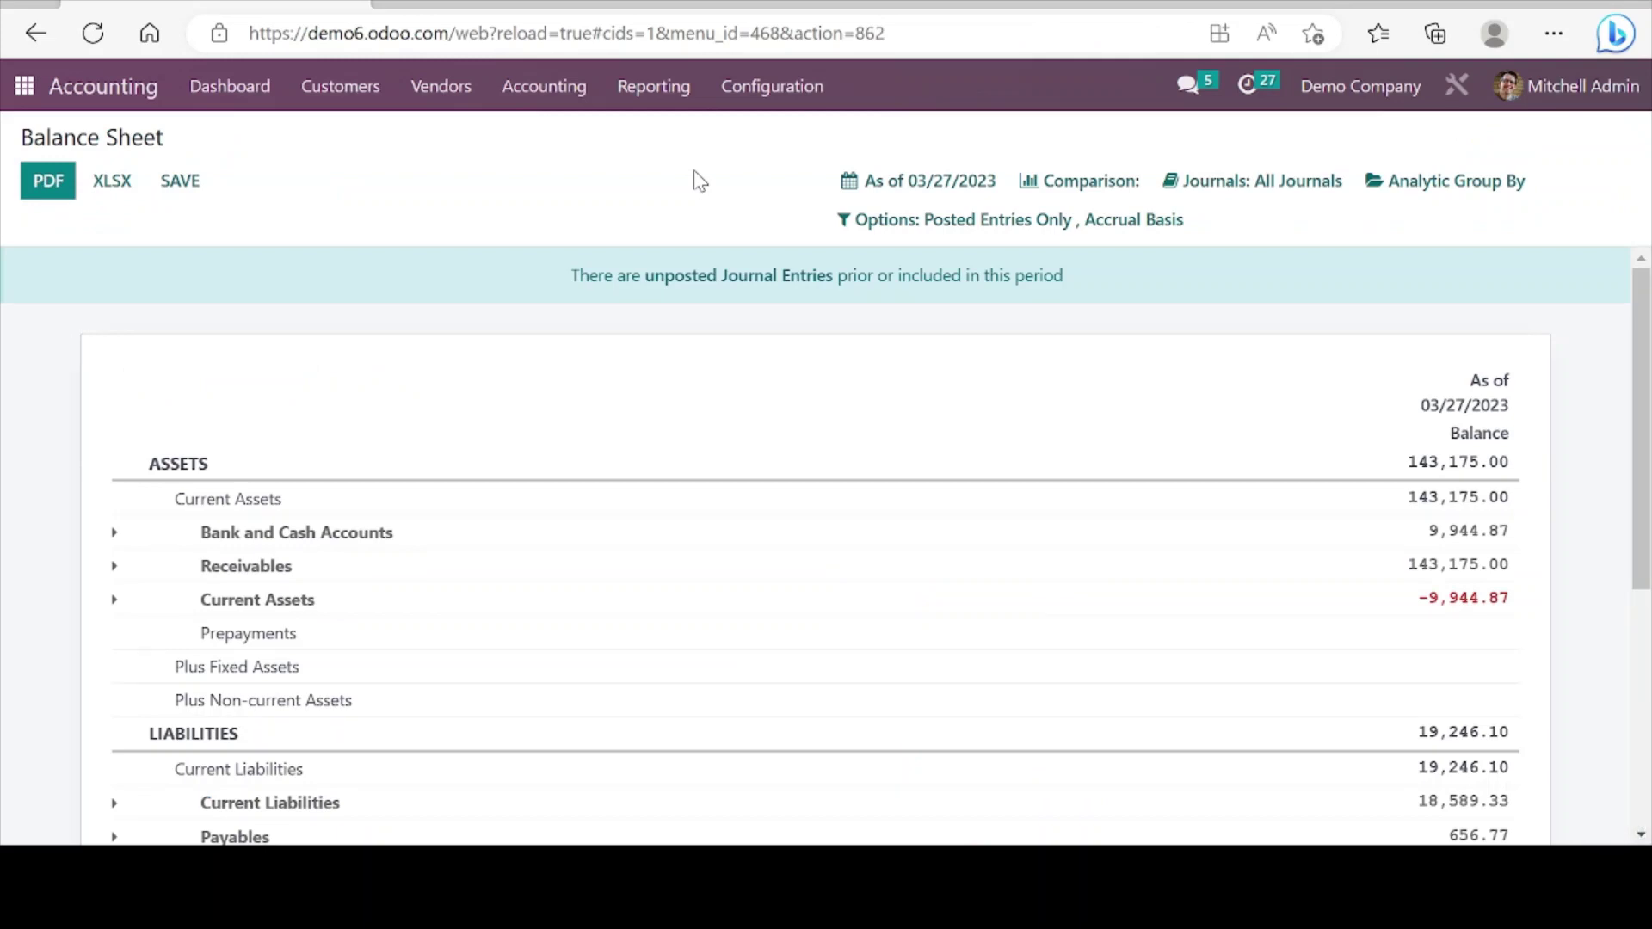
scroll(592, 430, down, 5)
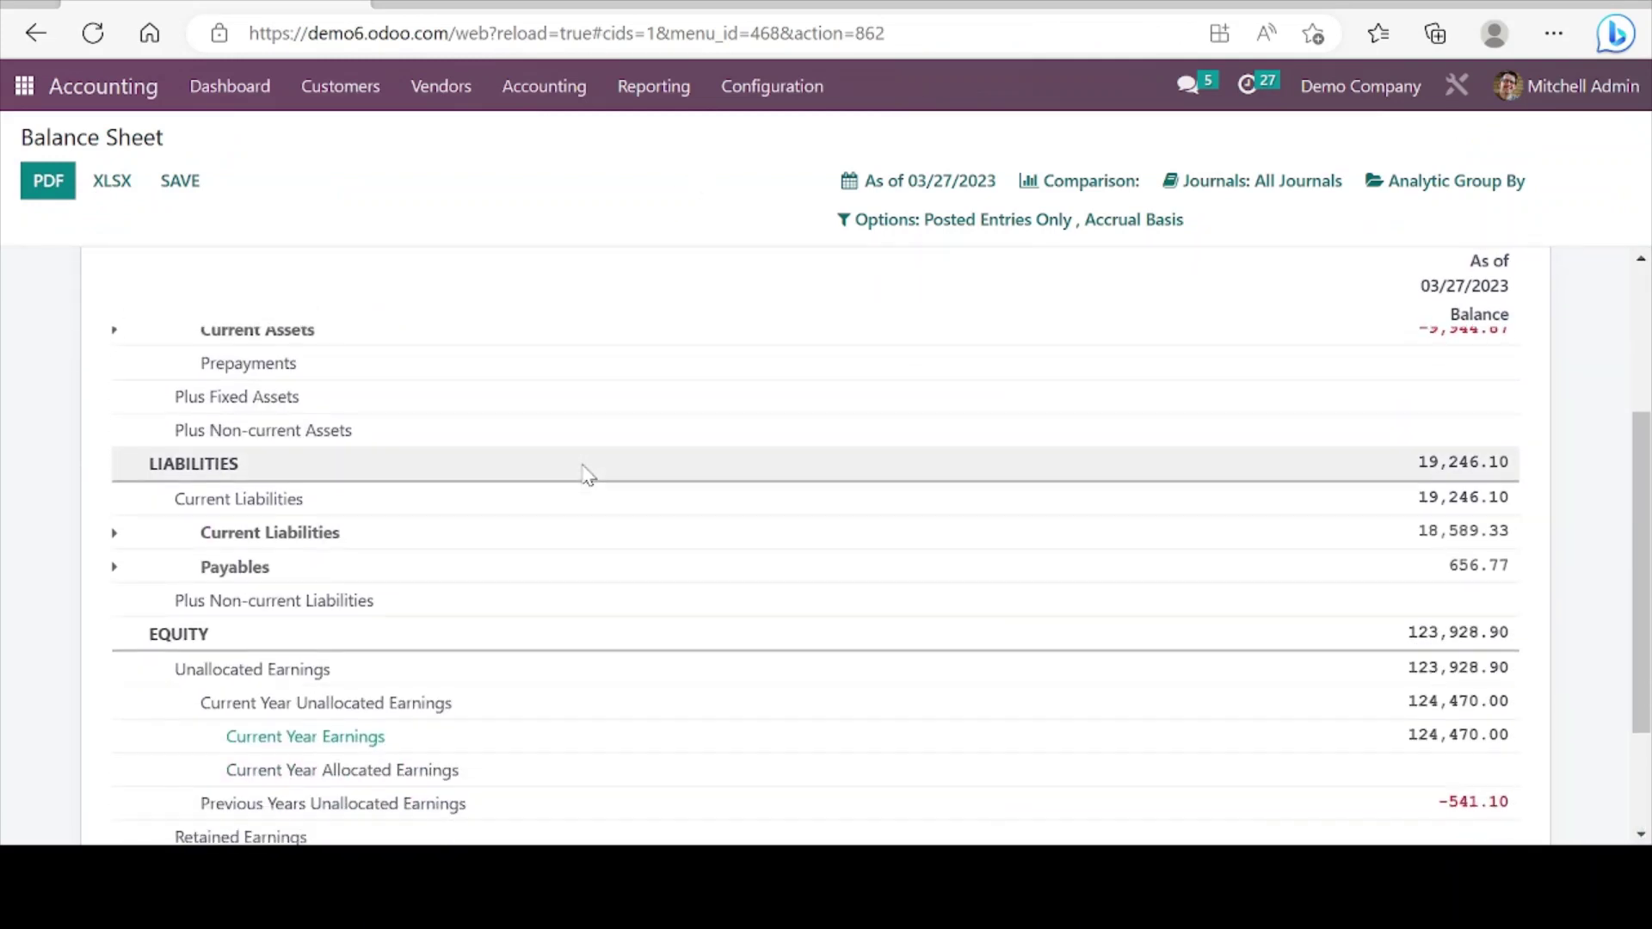
scroll(588, 475, down, 1)
scroll(585, 475, up, 4)
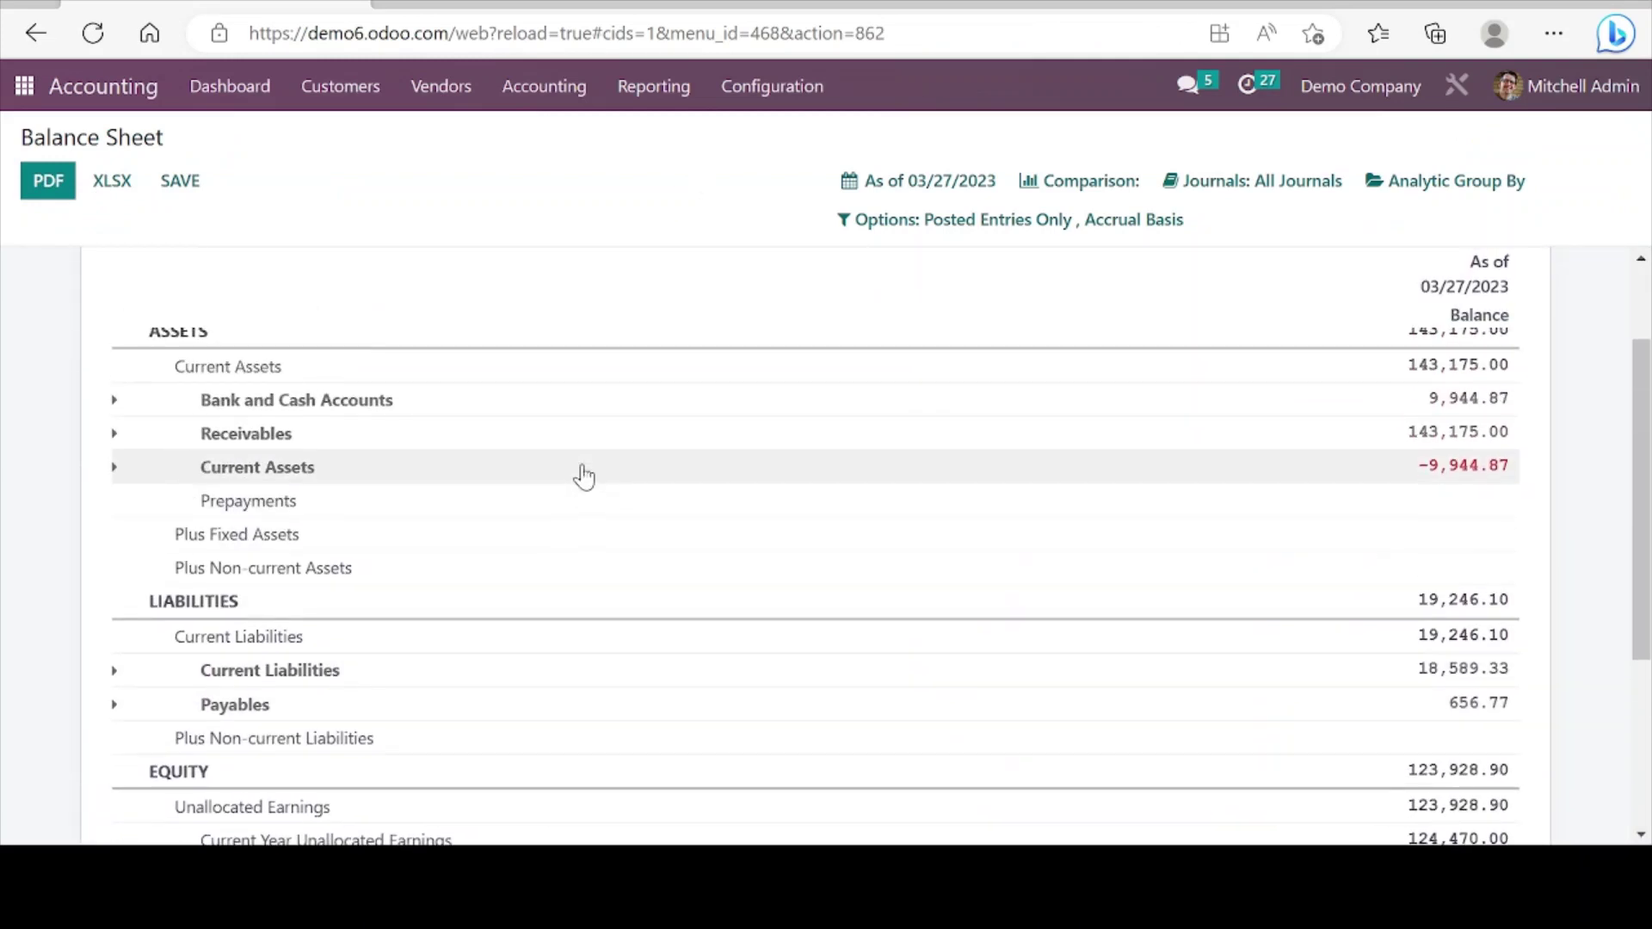
scroll(584, 476, up, 1)
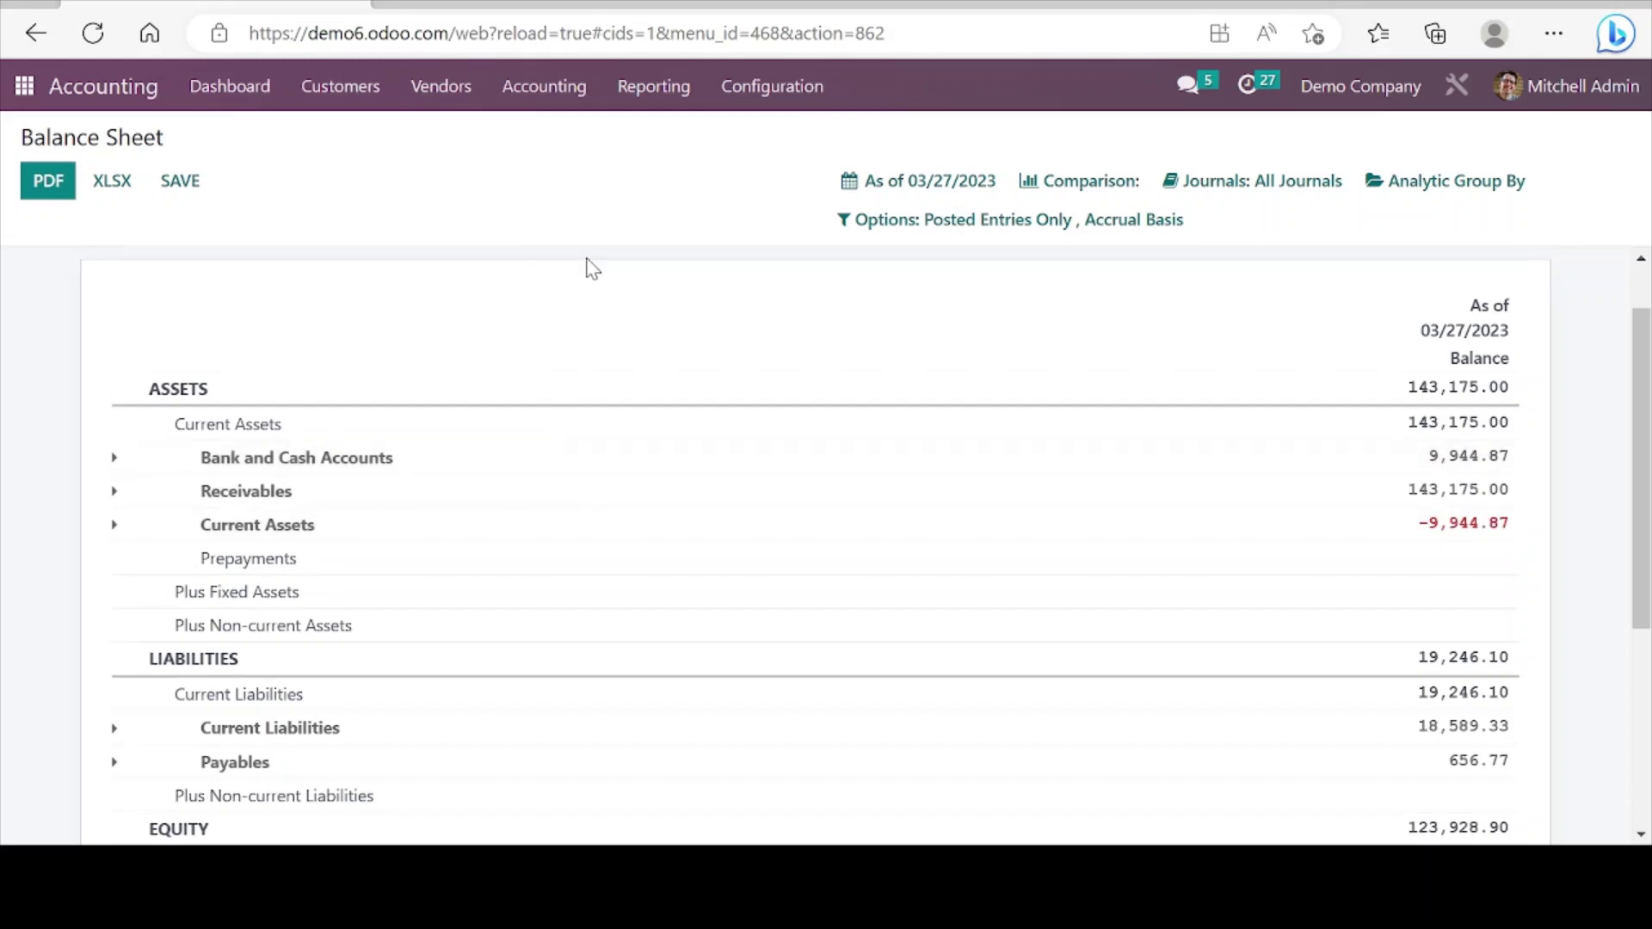
Step: Expand Bank and Cash Accounts, view the general ledger of account 101401 Bank, and return to the balance sheet
click(117, 468)
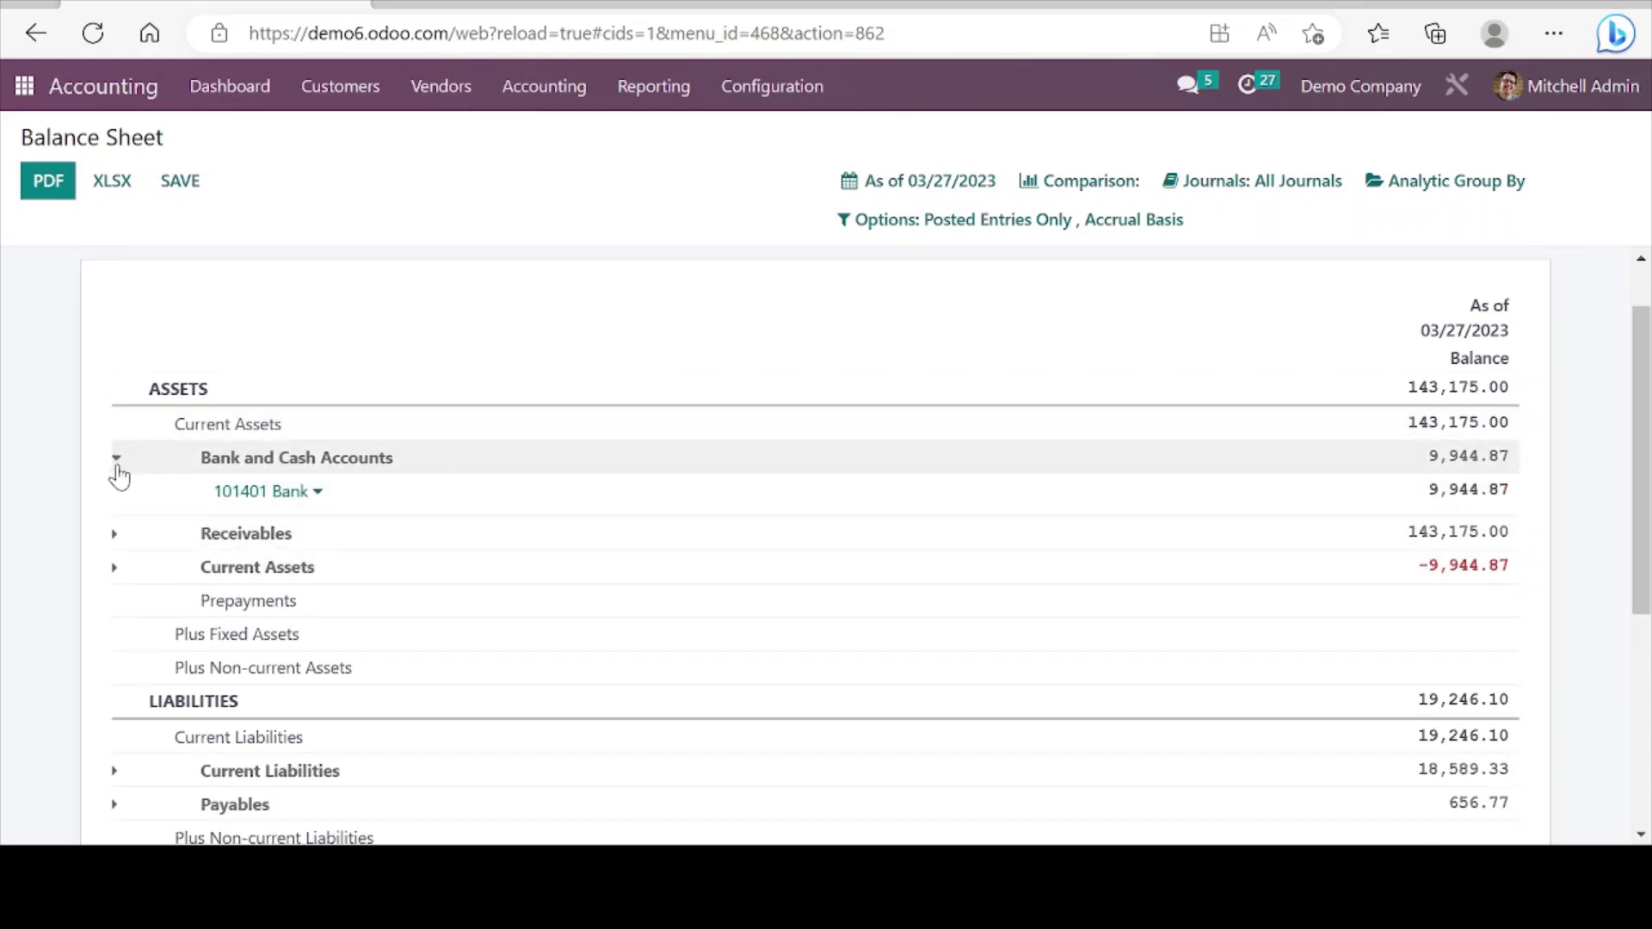
click(292, 495)
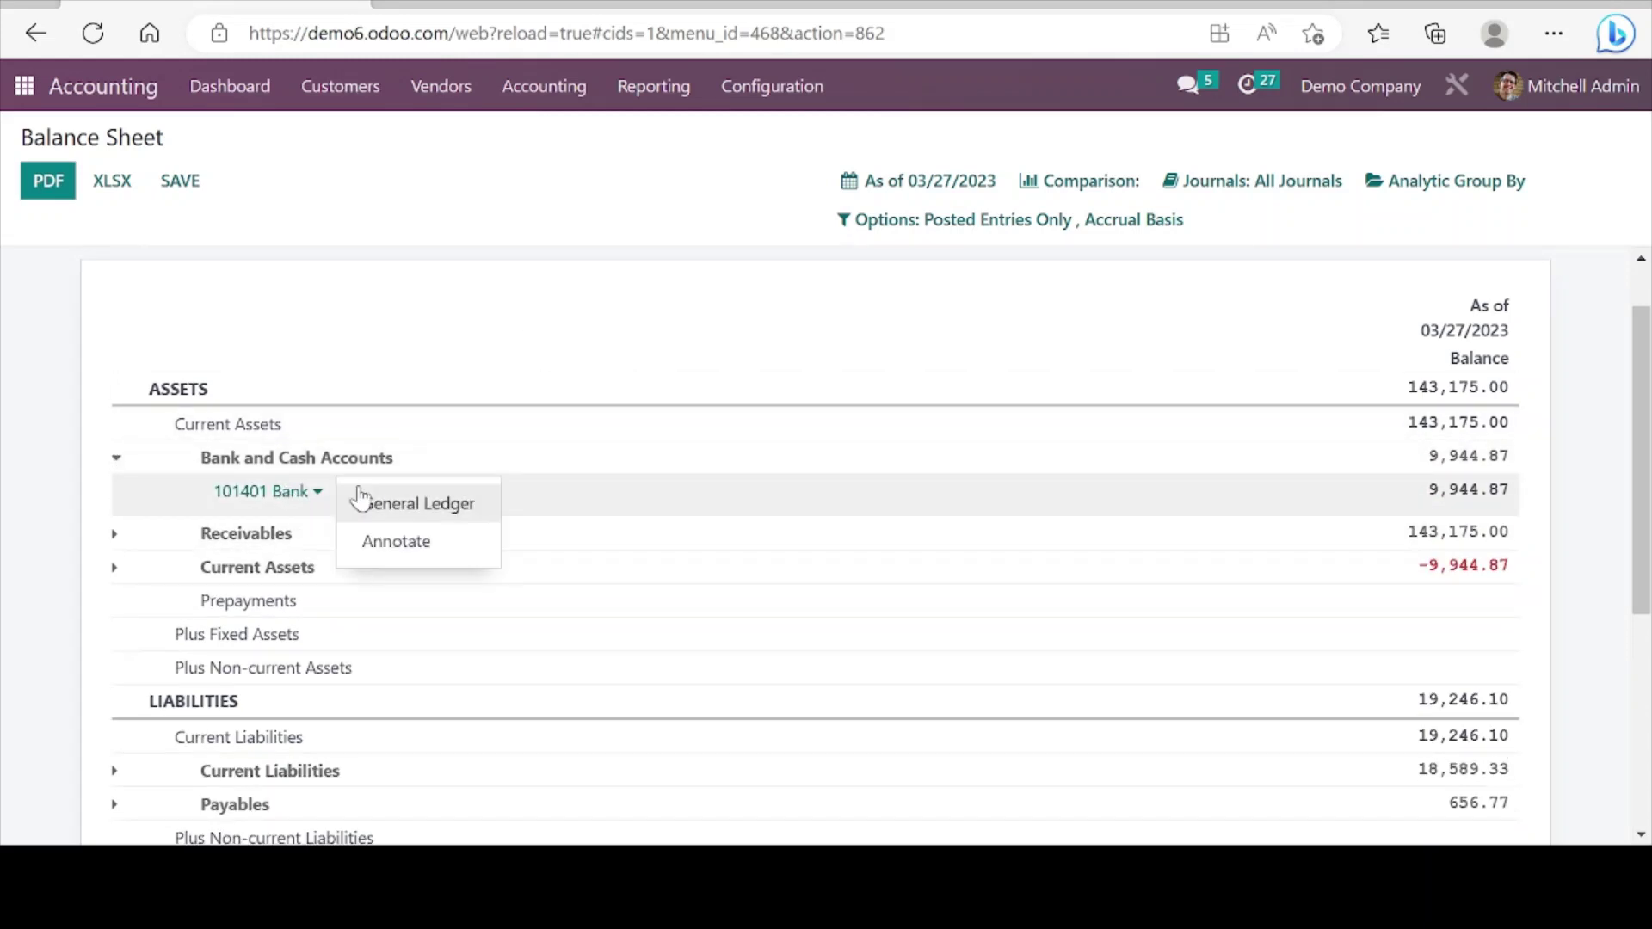
click(398, 508)
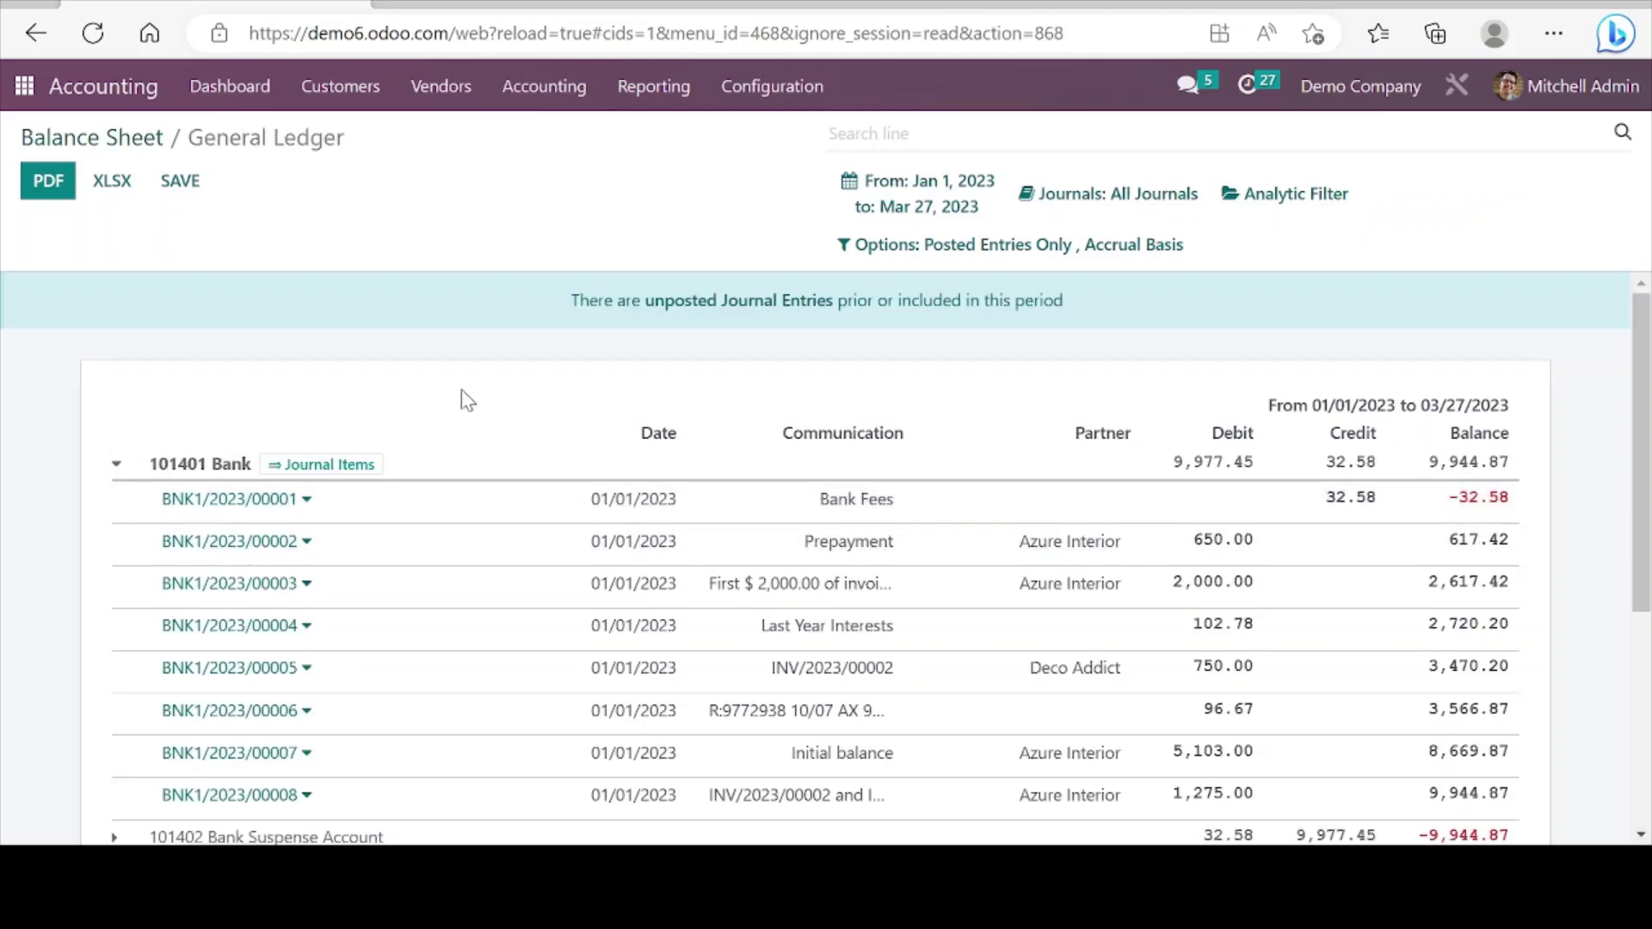
click(149, 155)
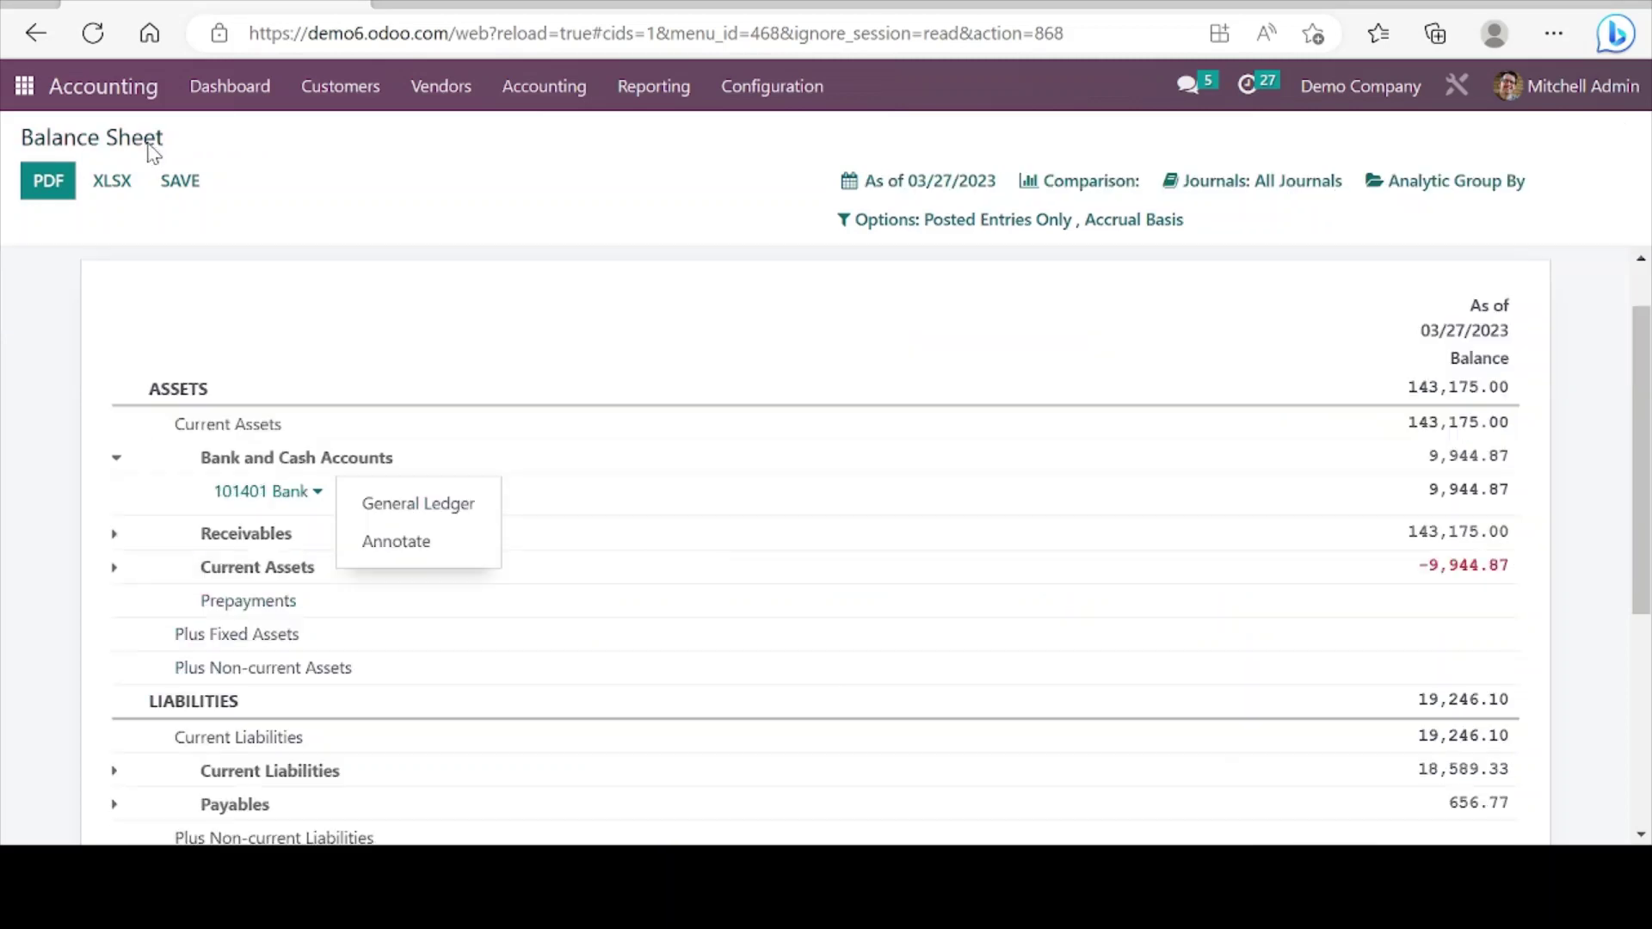
Step: Compare the balance sheet with the previous period, using 1 as the number of periods
click(964, 187)
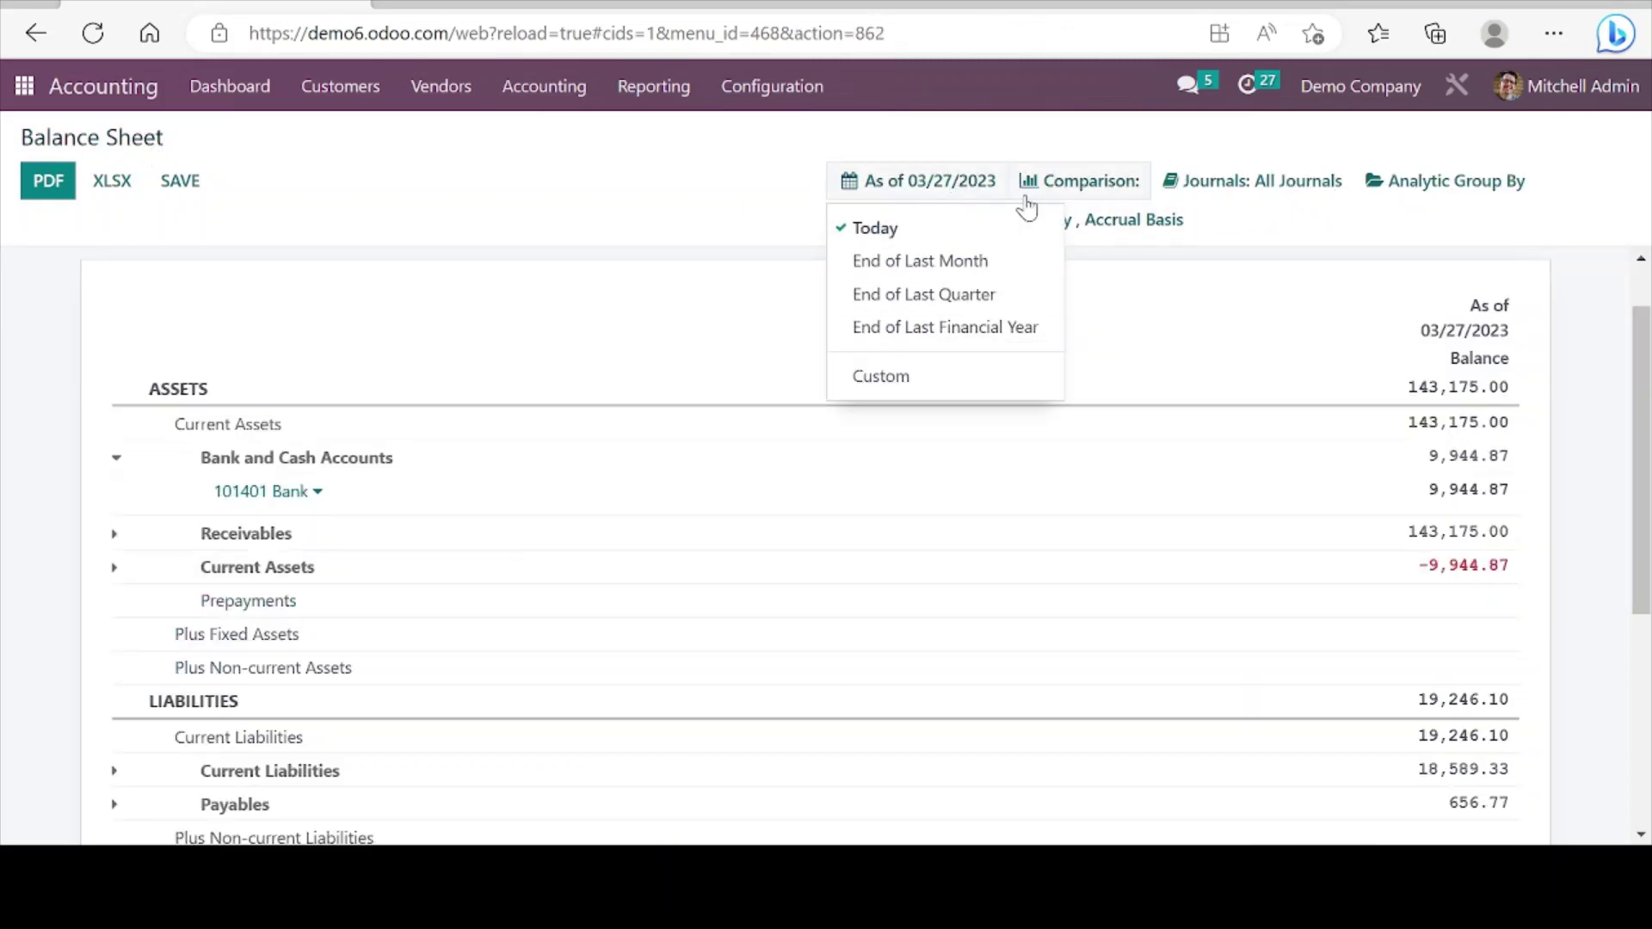
click(1100, 191)
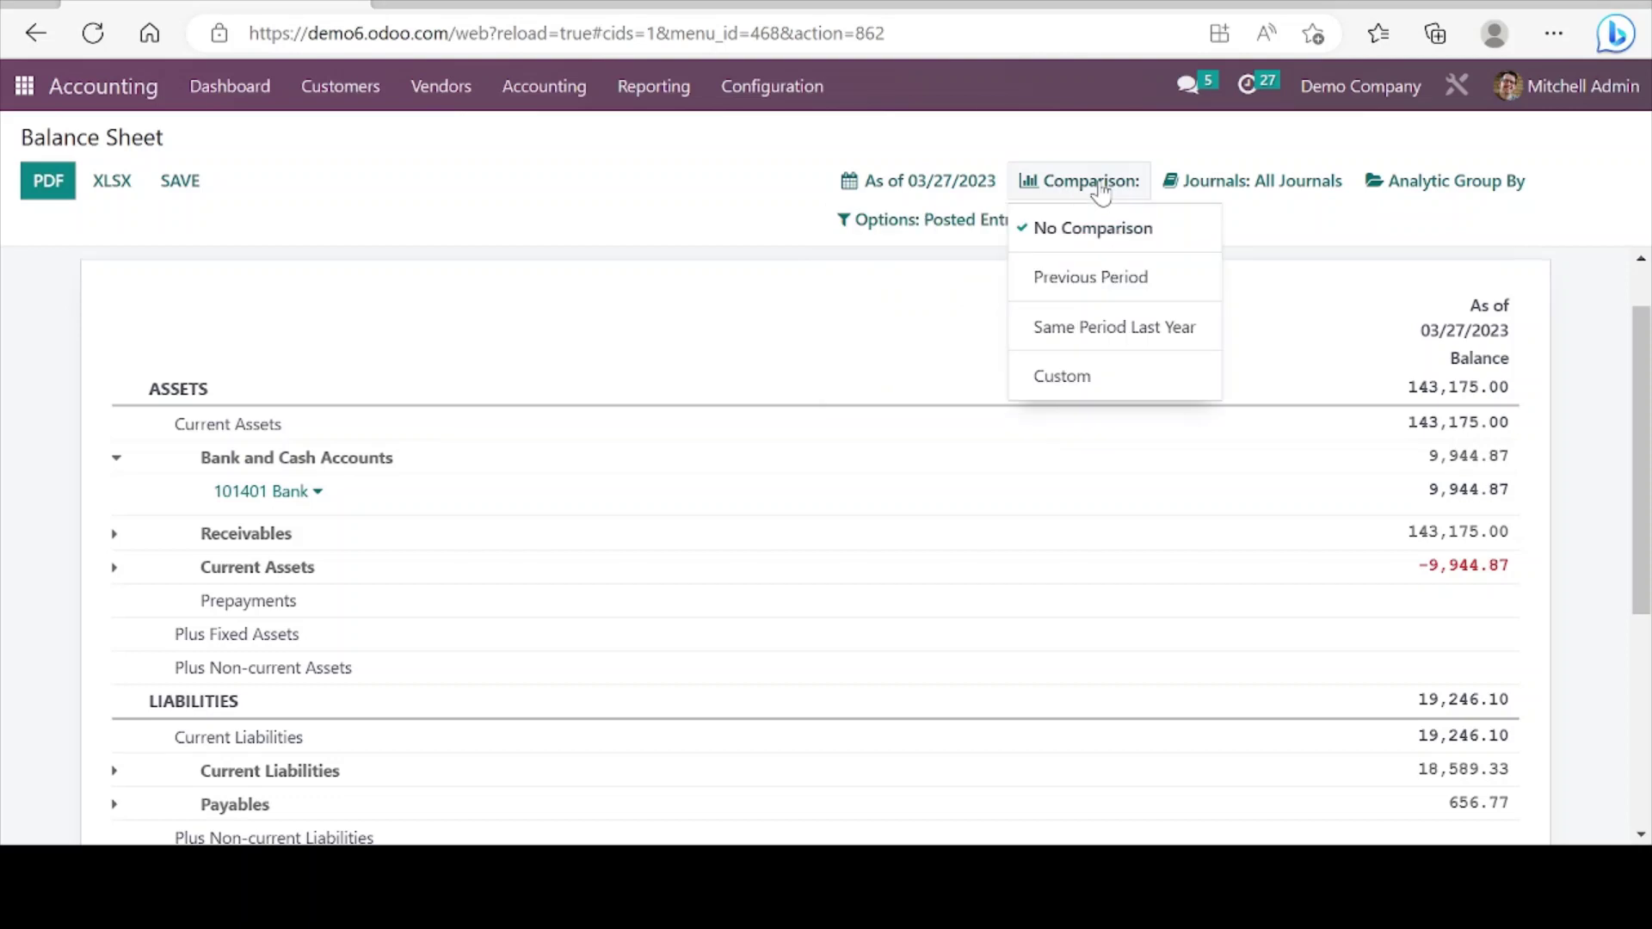
click(1096, 284)
click(1071, 402)
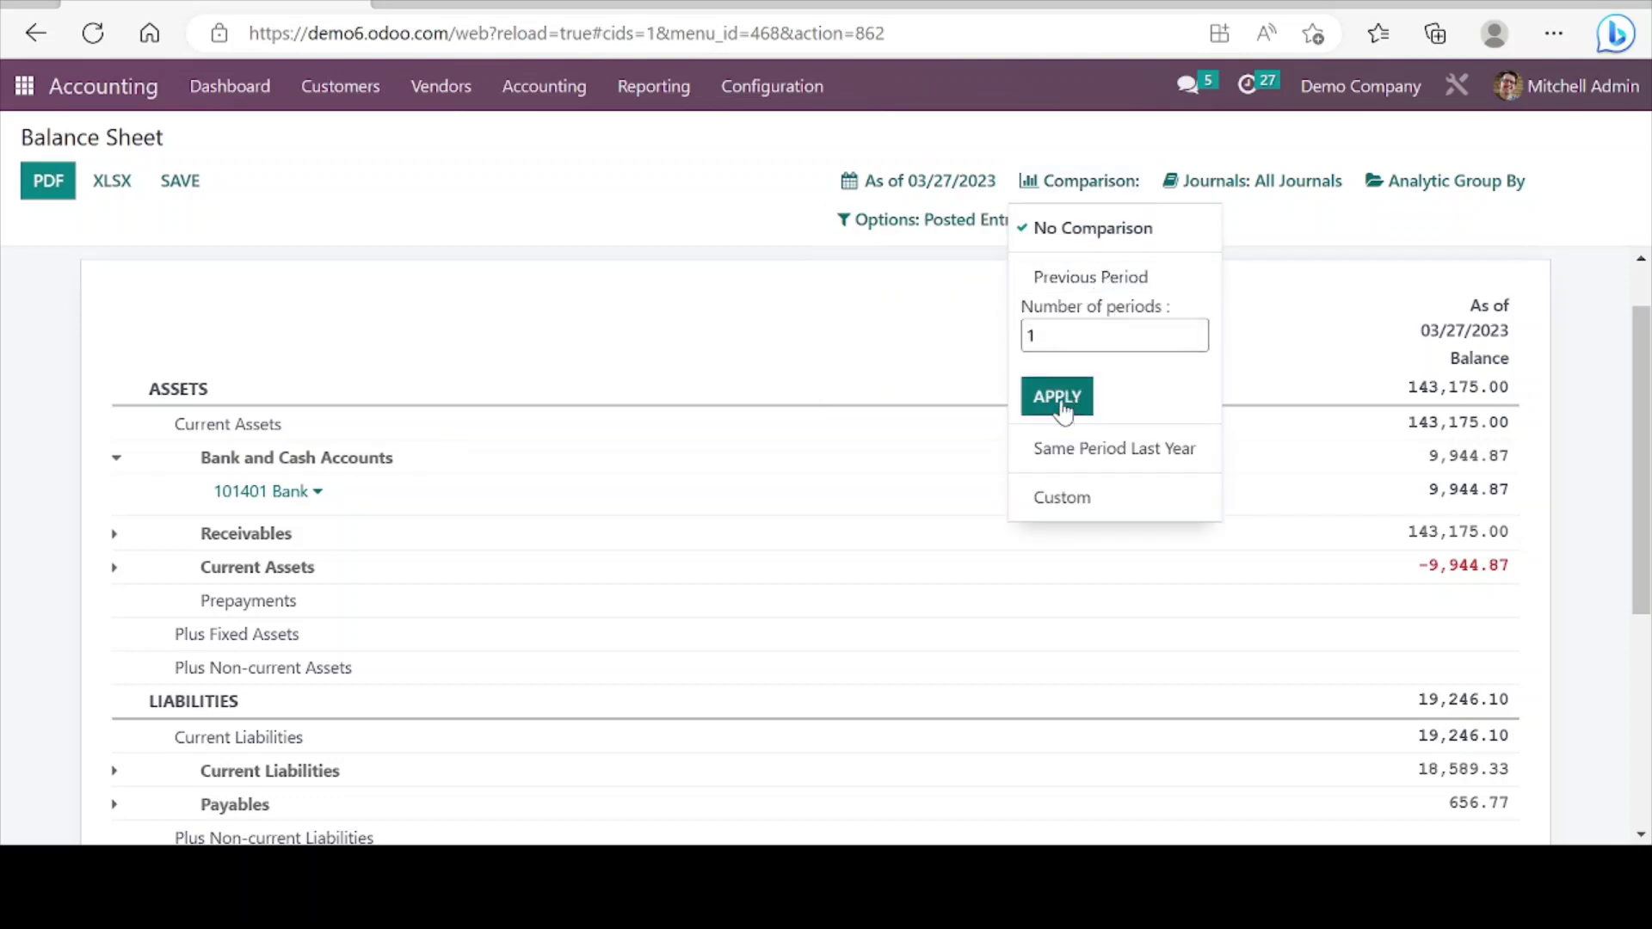
Step: Review the comparison, journal and analytic grouping choices available for the balance sheet
click(1114, 182)
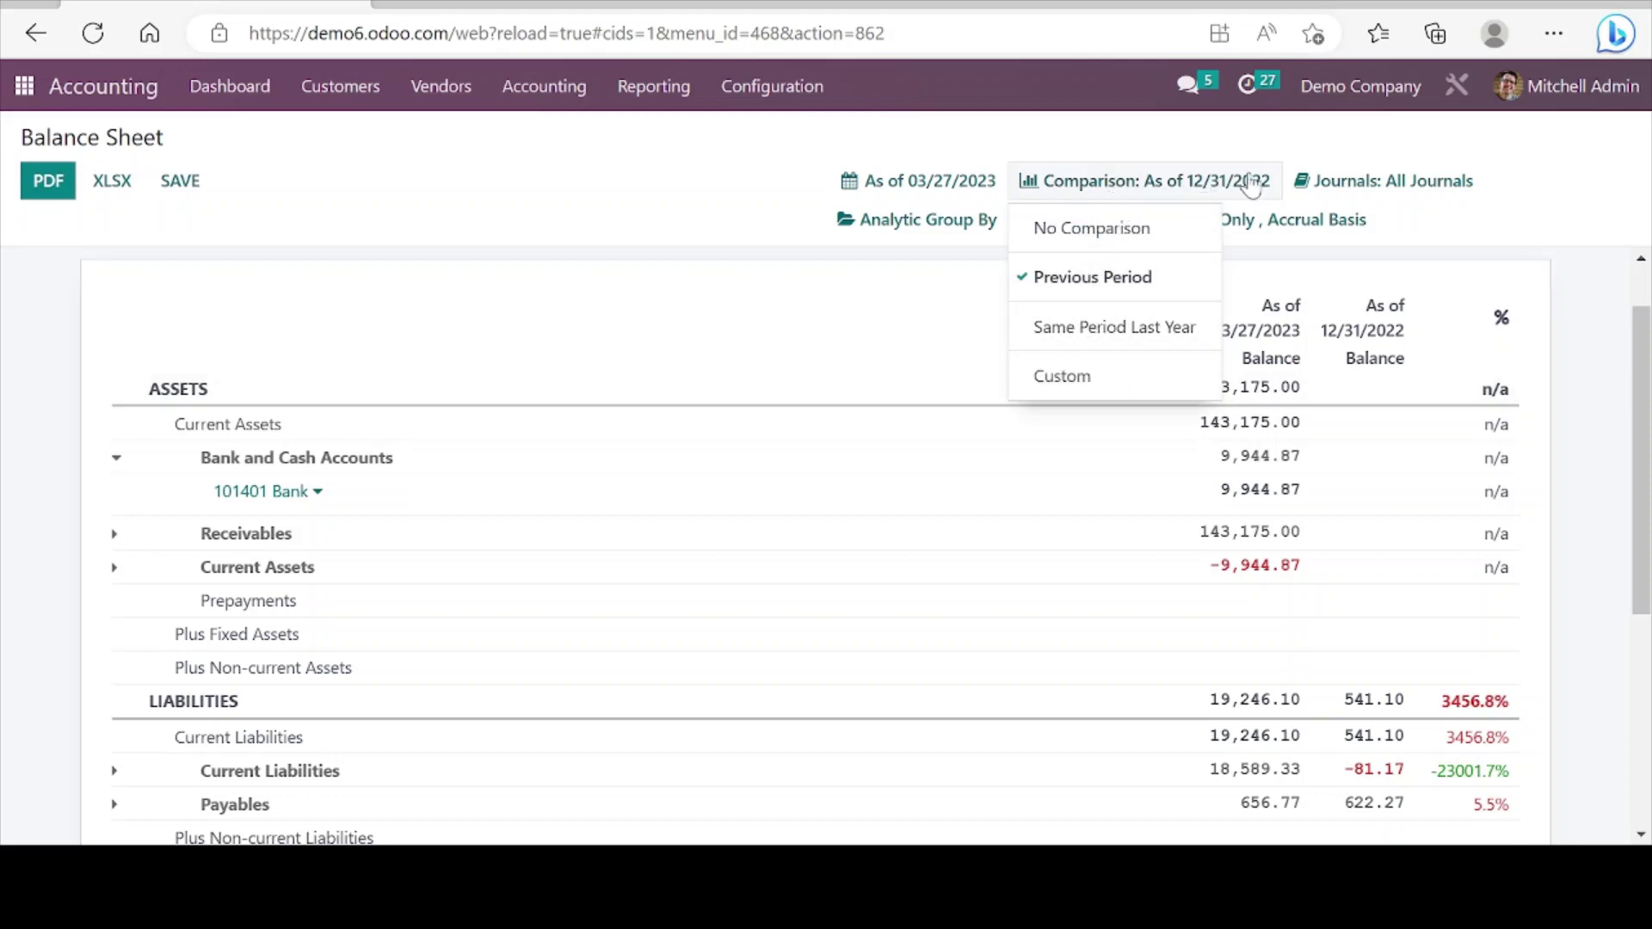
click(1391, 184)
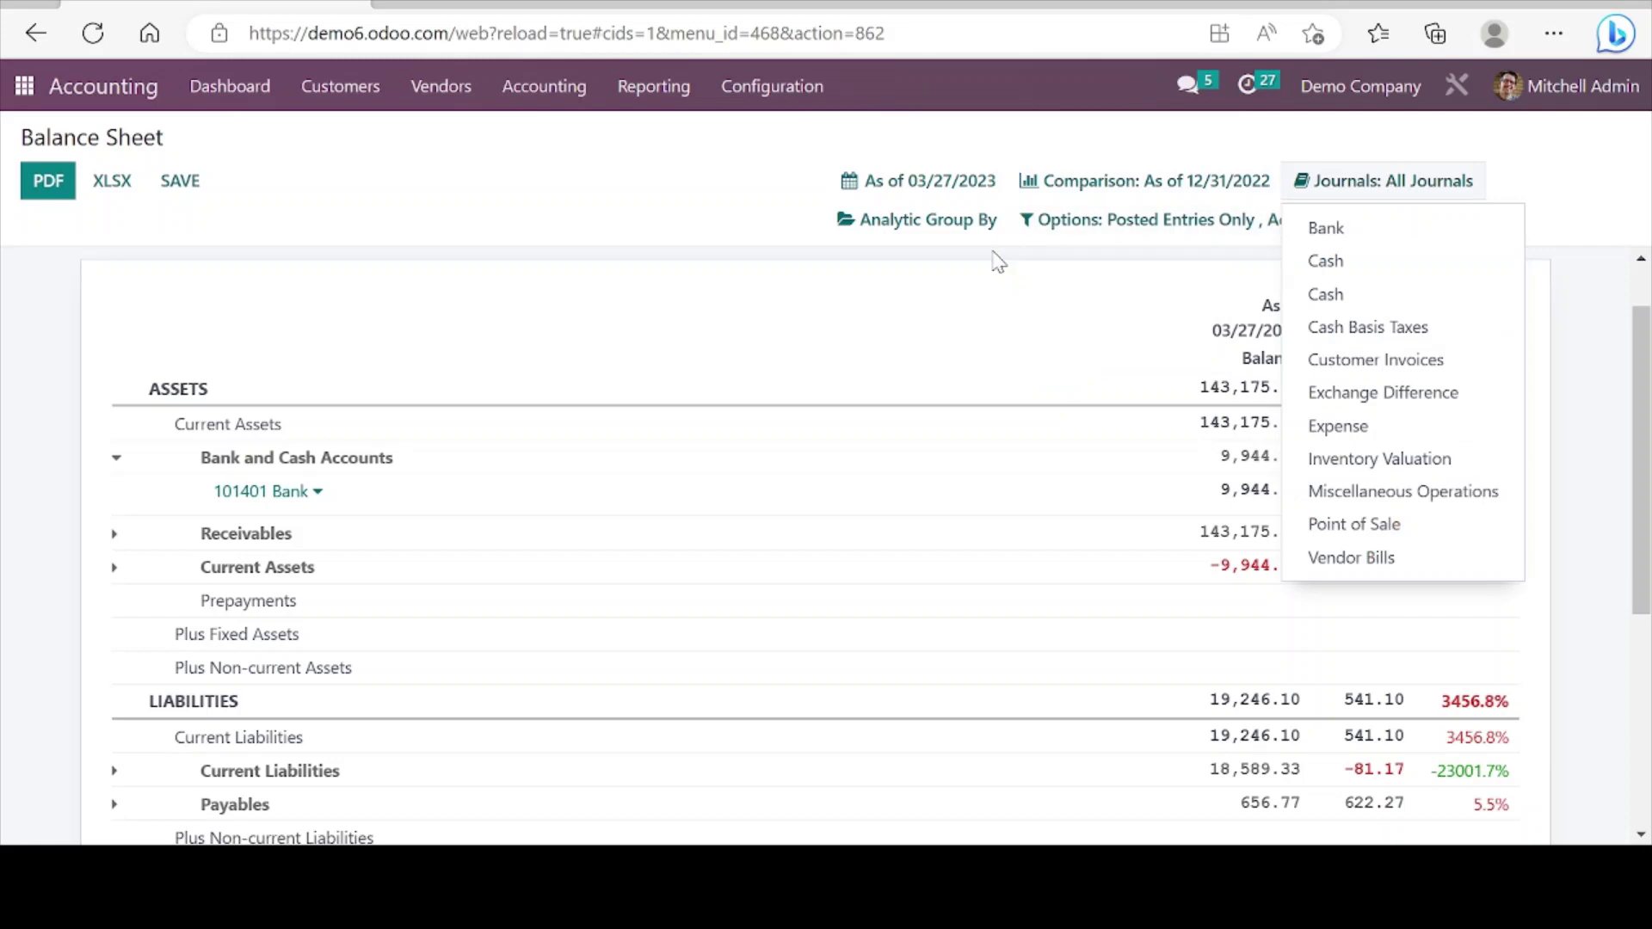
click(968, 232)
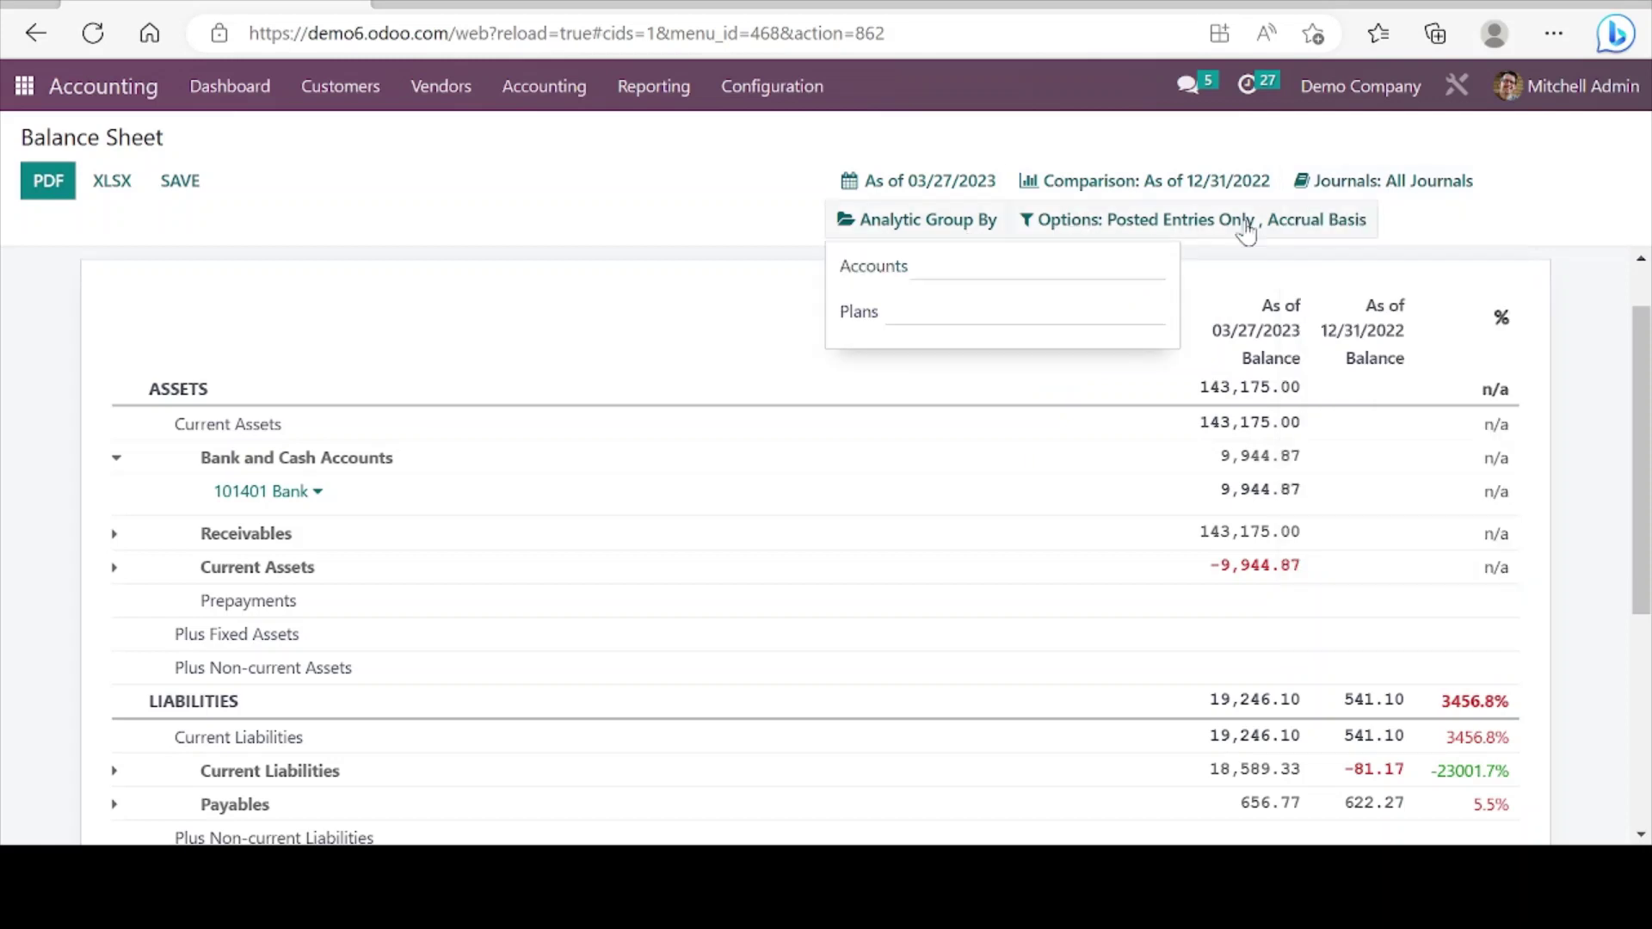
click(676, 274)
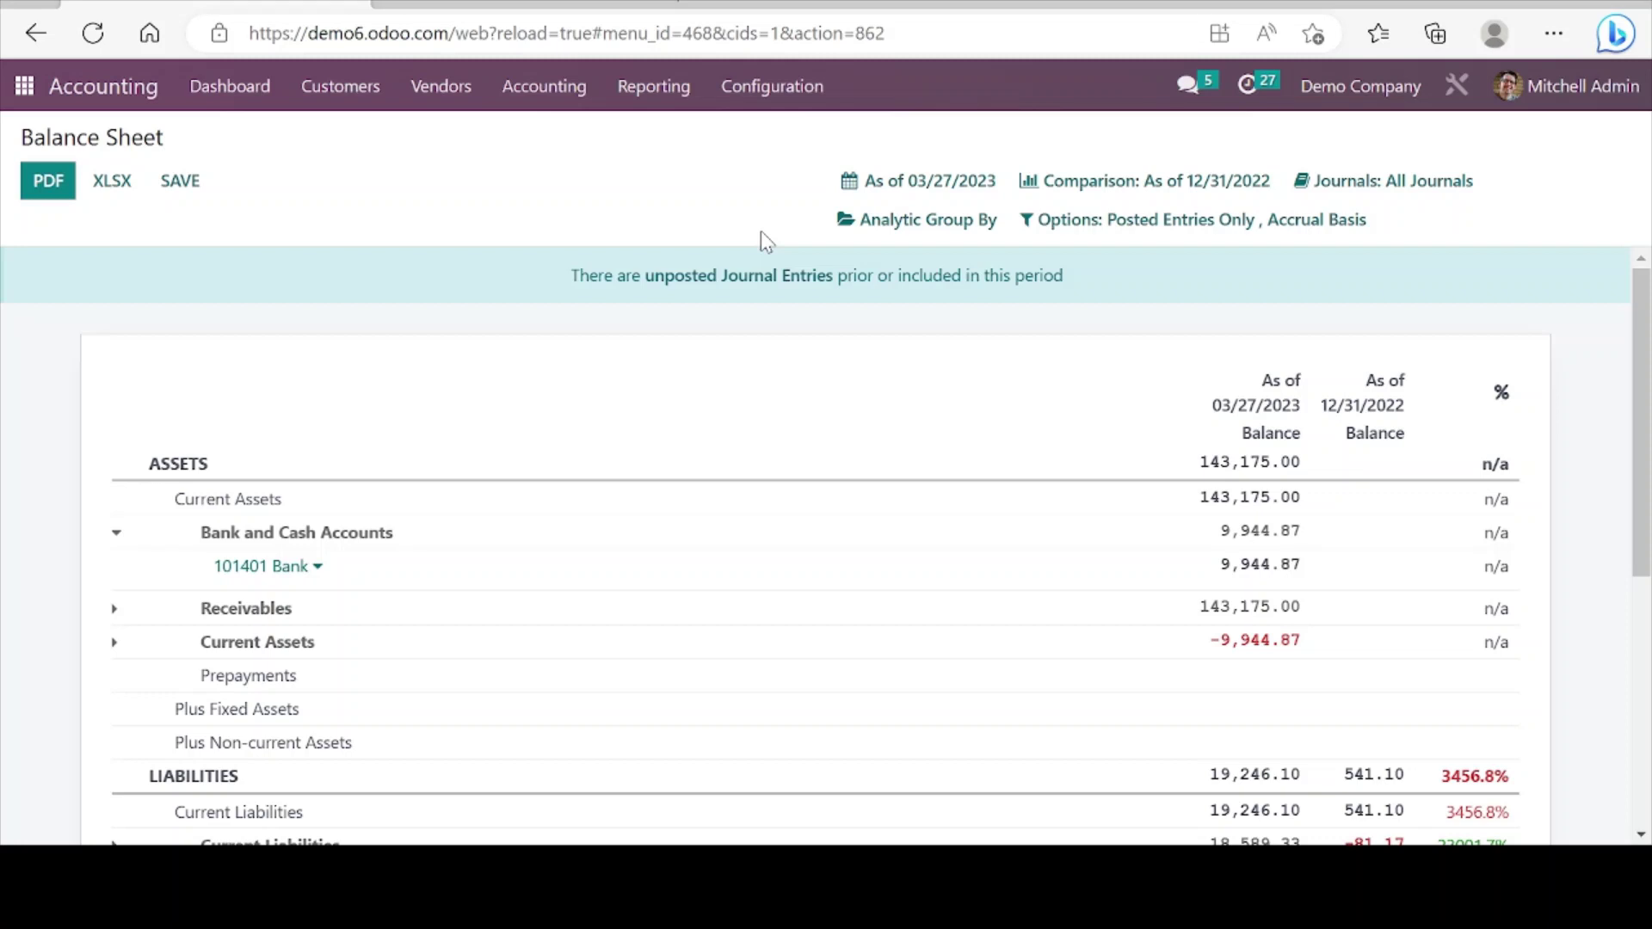
Step: Switch to the Dashboards app and view the Invoicing, Benchmark and Expenses dashboards under Finance
click(560, 3)
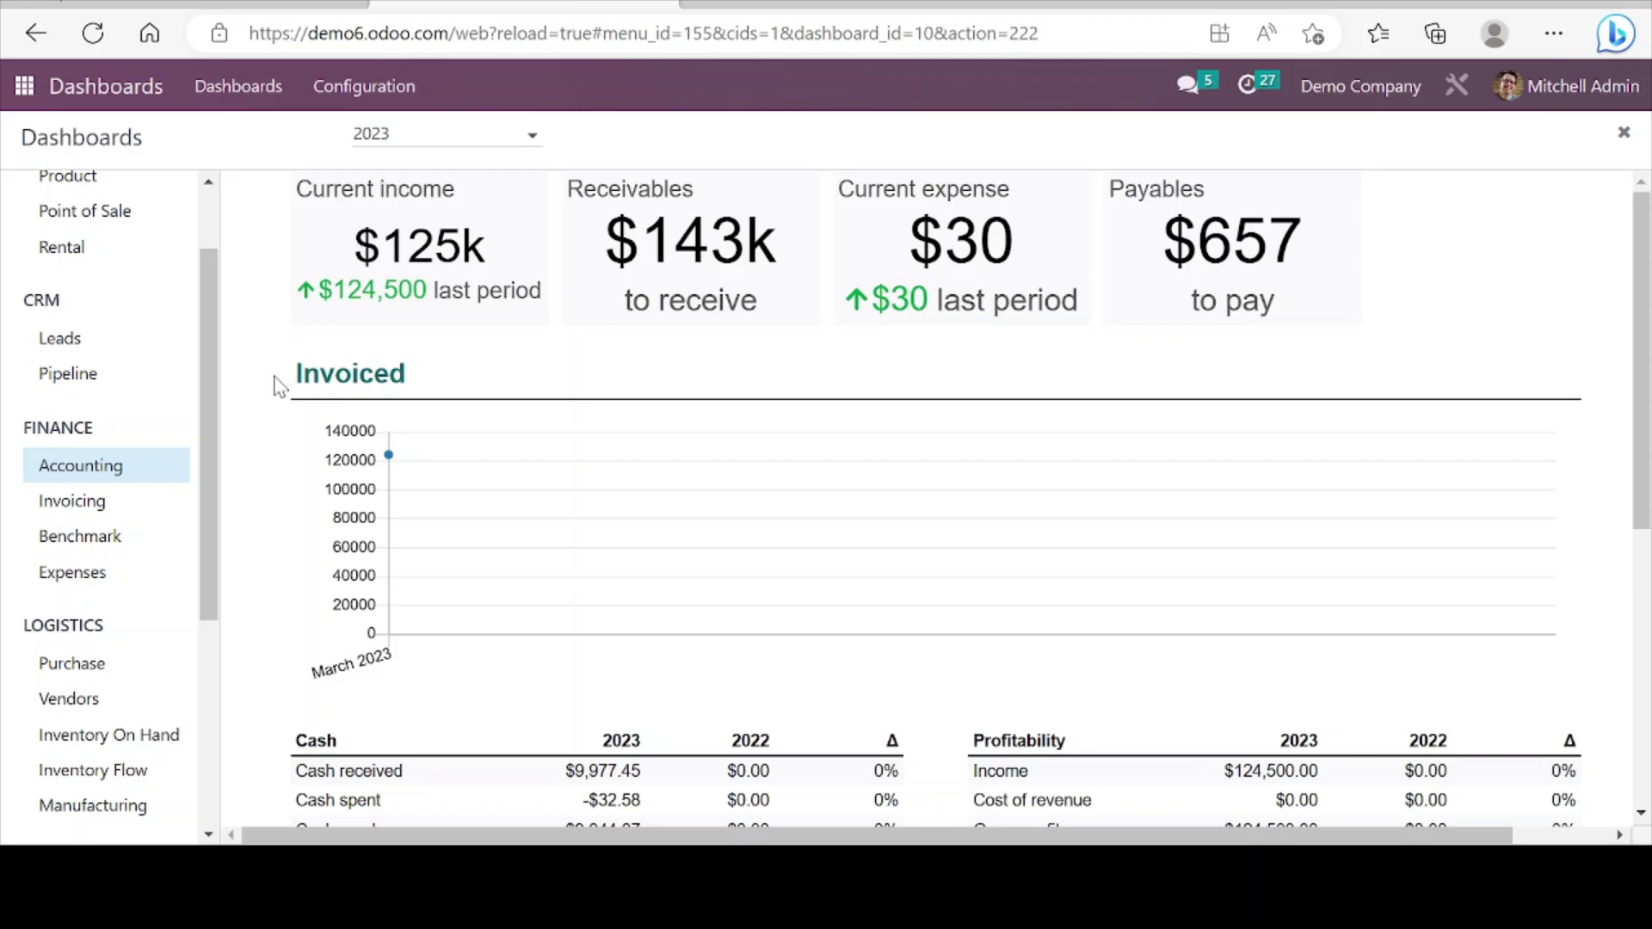
click(93, 508)
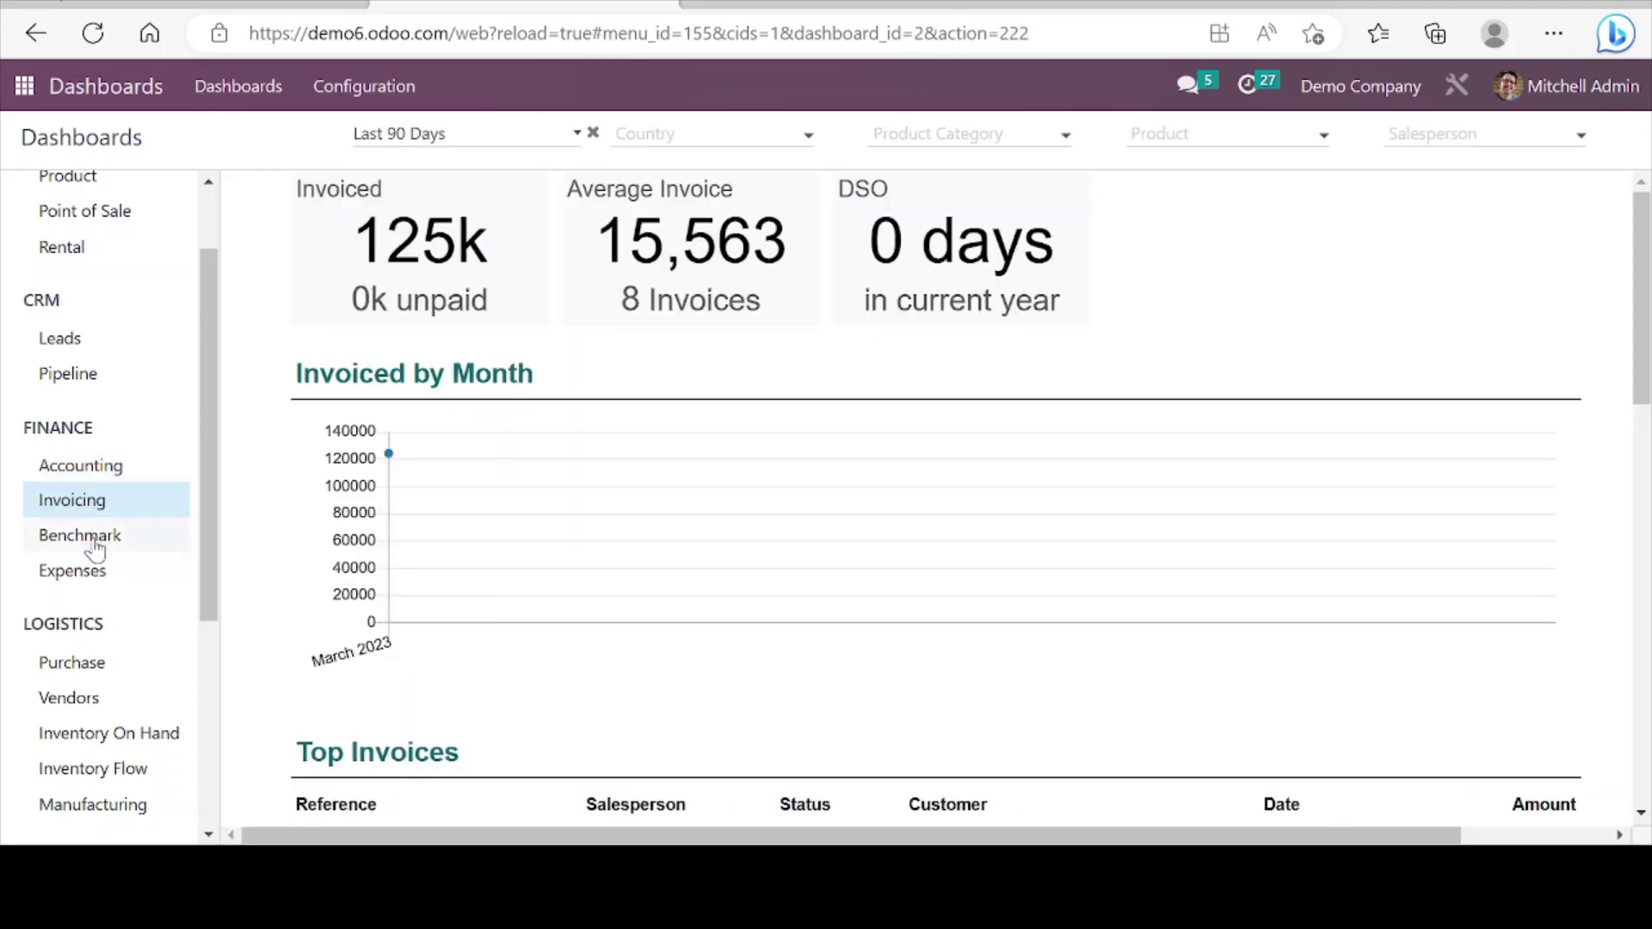
click(97, 549)
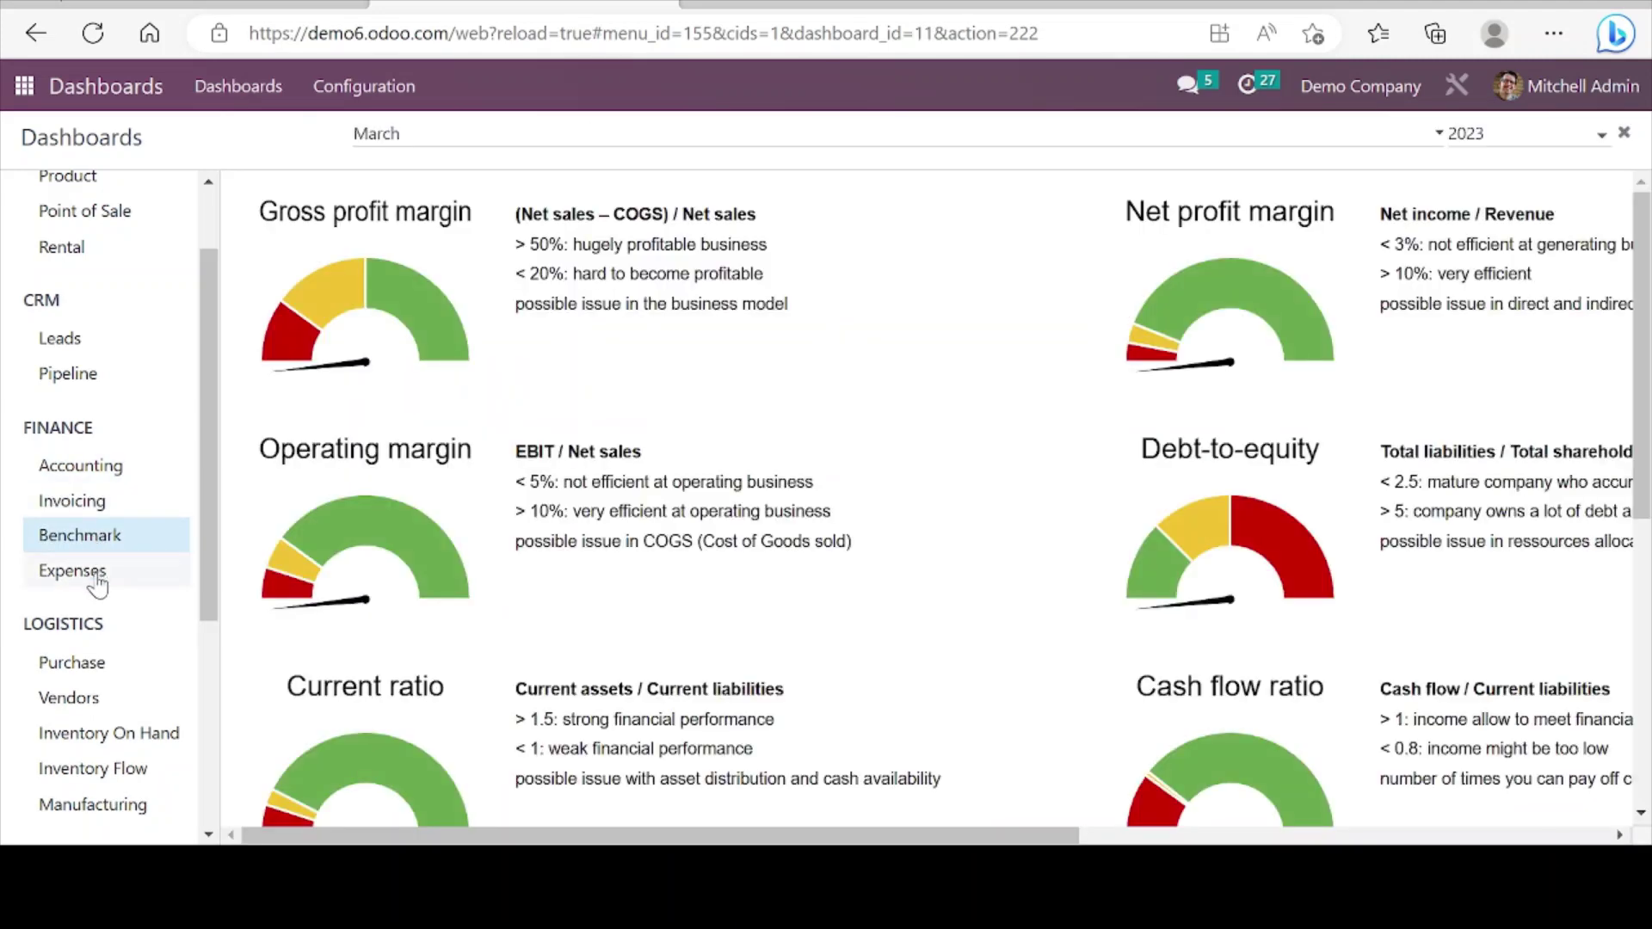
click(97, 580)
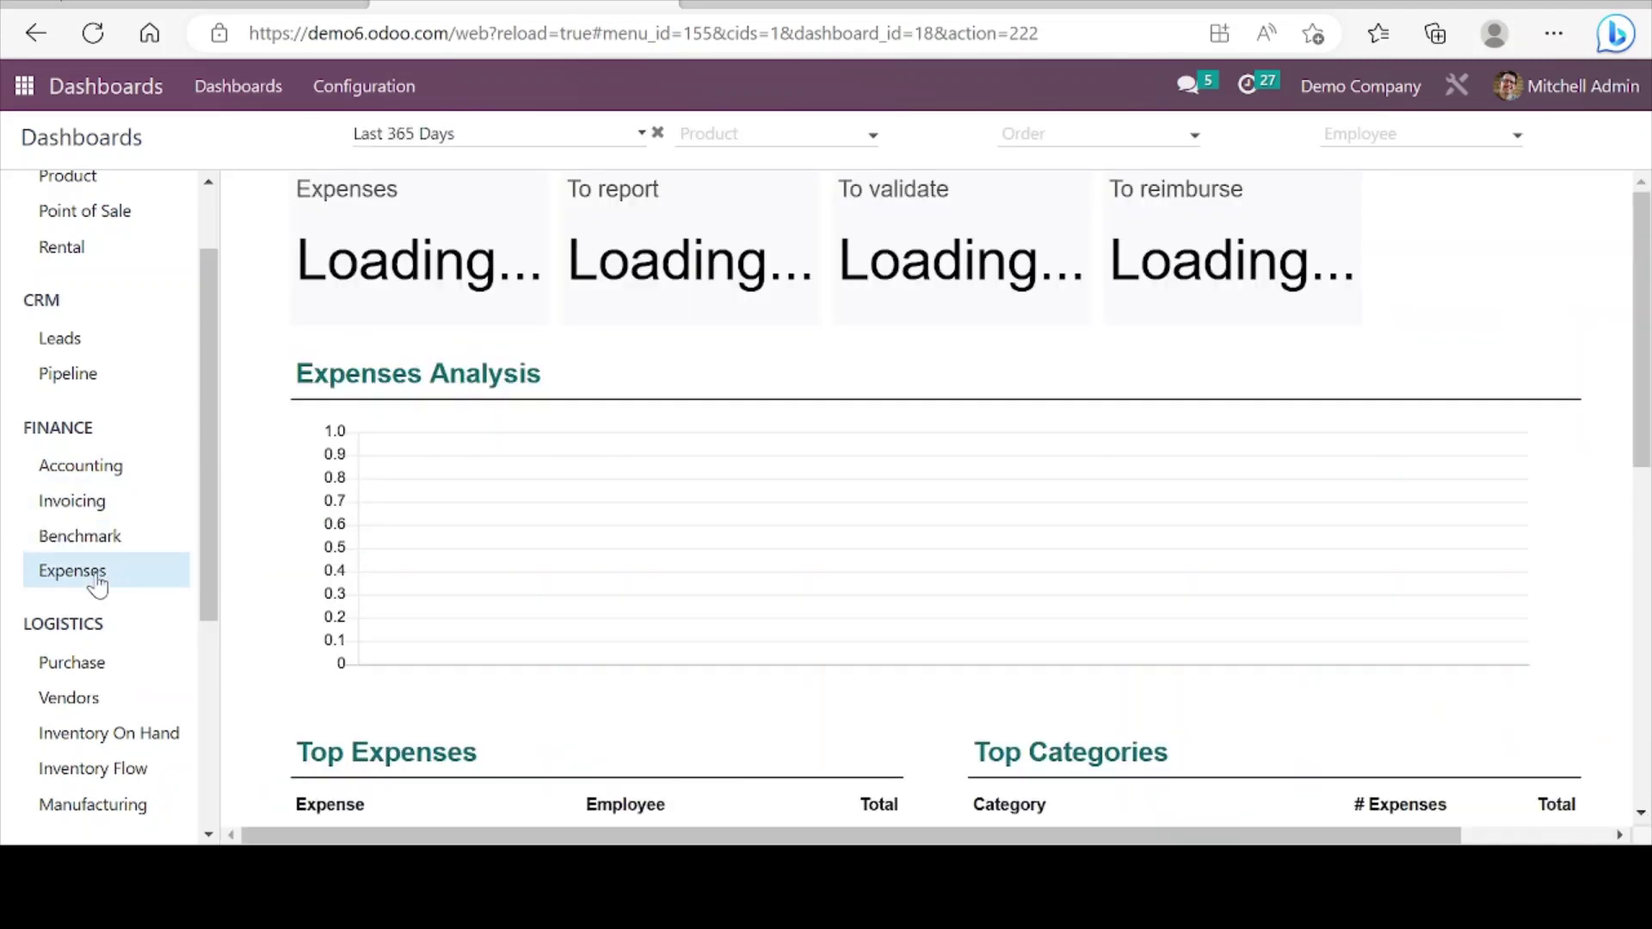
Step: Open the Accounting dashboard under Finance and examine its cash, performance, position, profitability and balance sheet tables
click(93, 475)
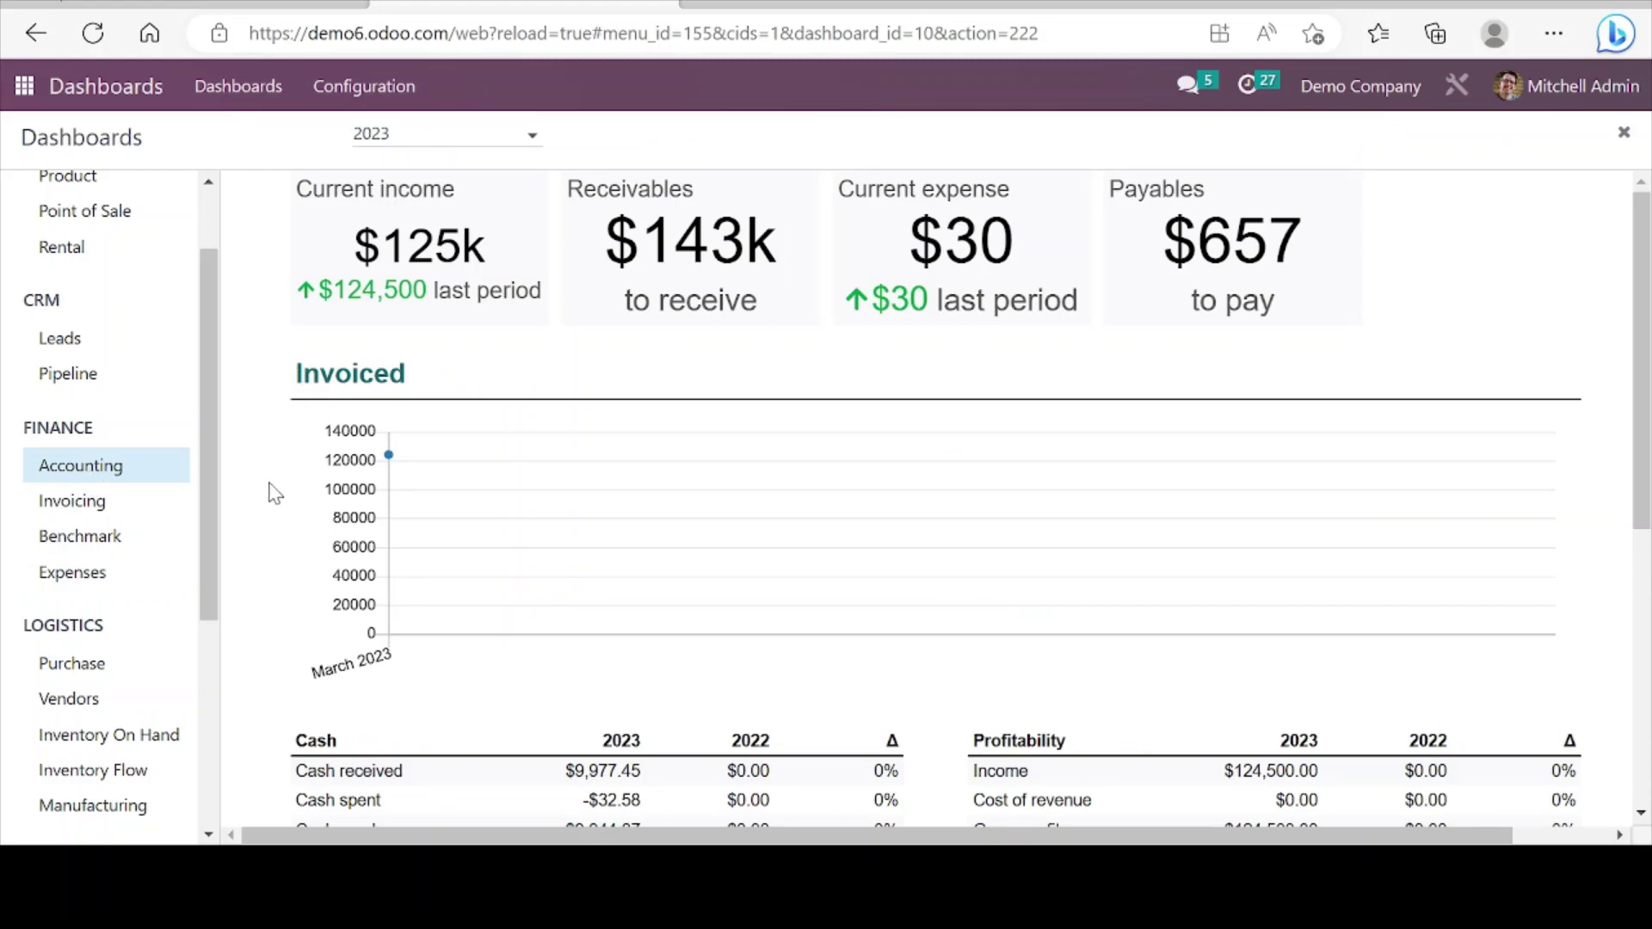
scroll(274, 492, down, 6)
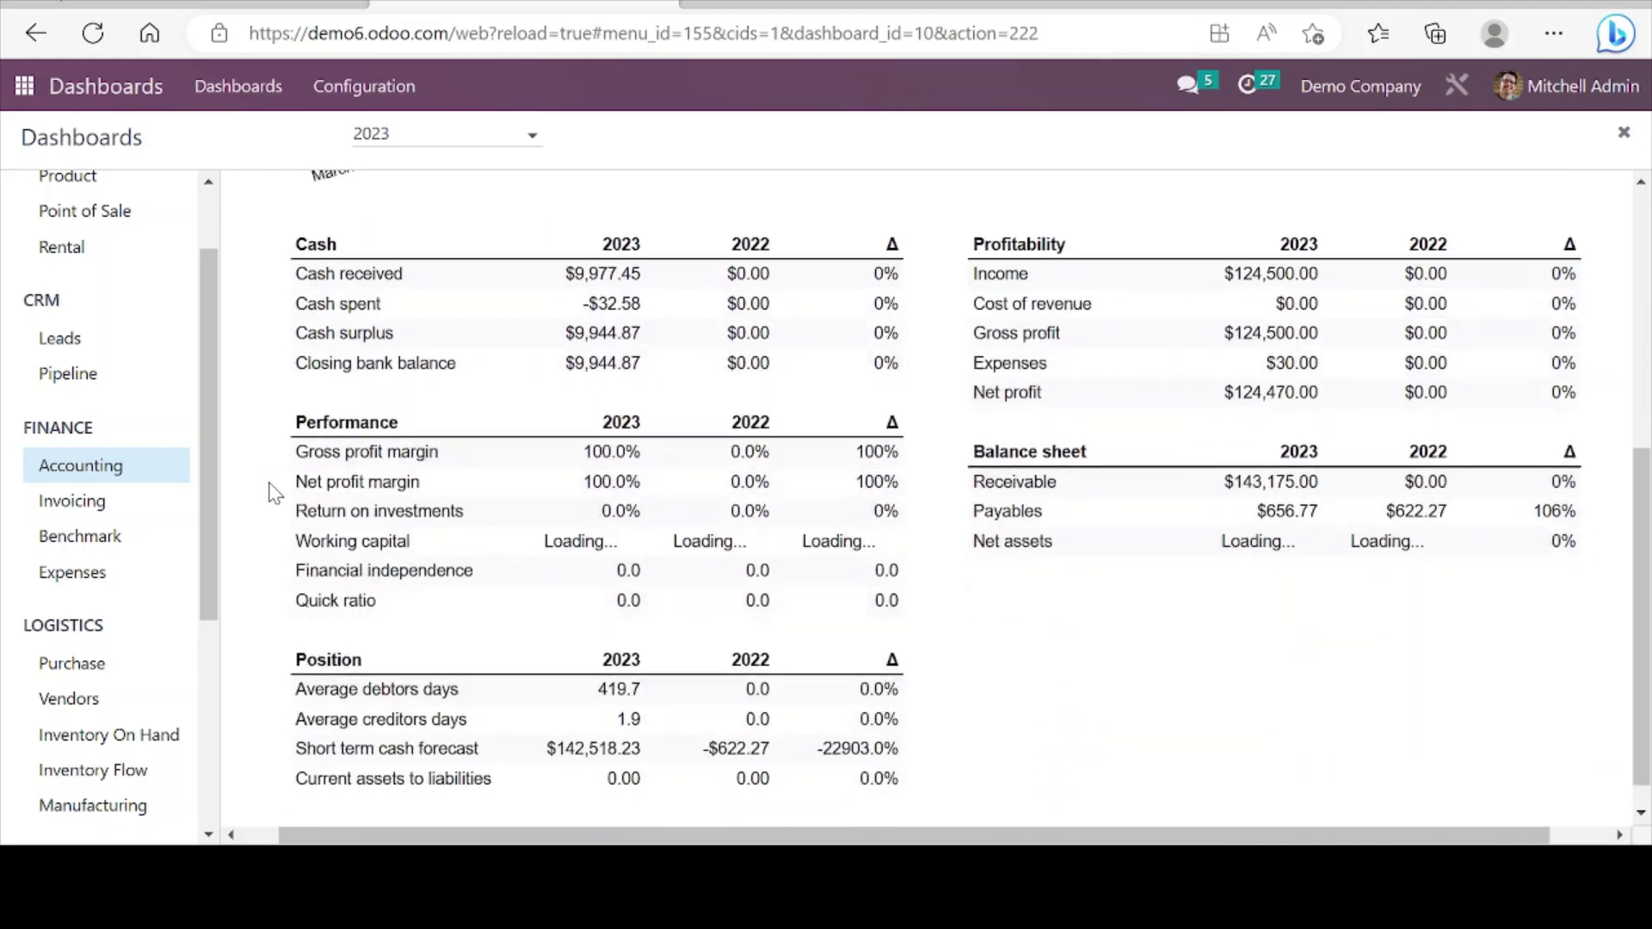
scroll(274, 492, up, 3)
scroll(274, 492, up, 3)
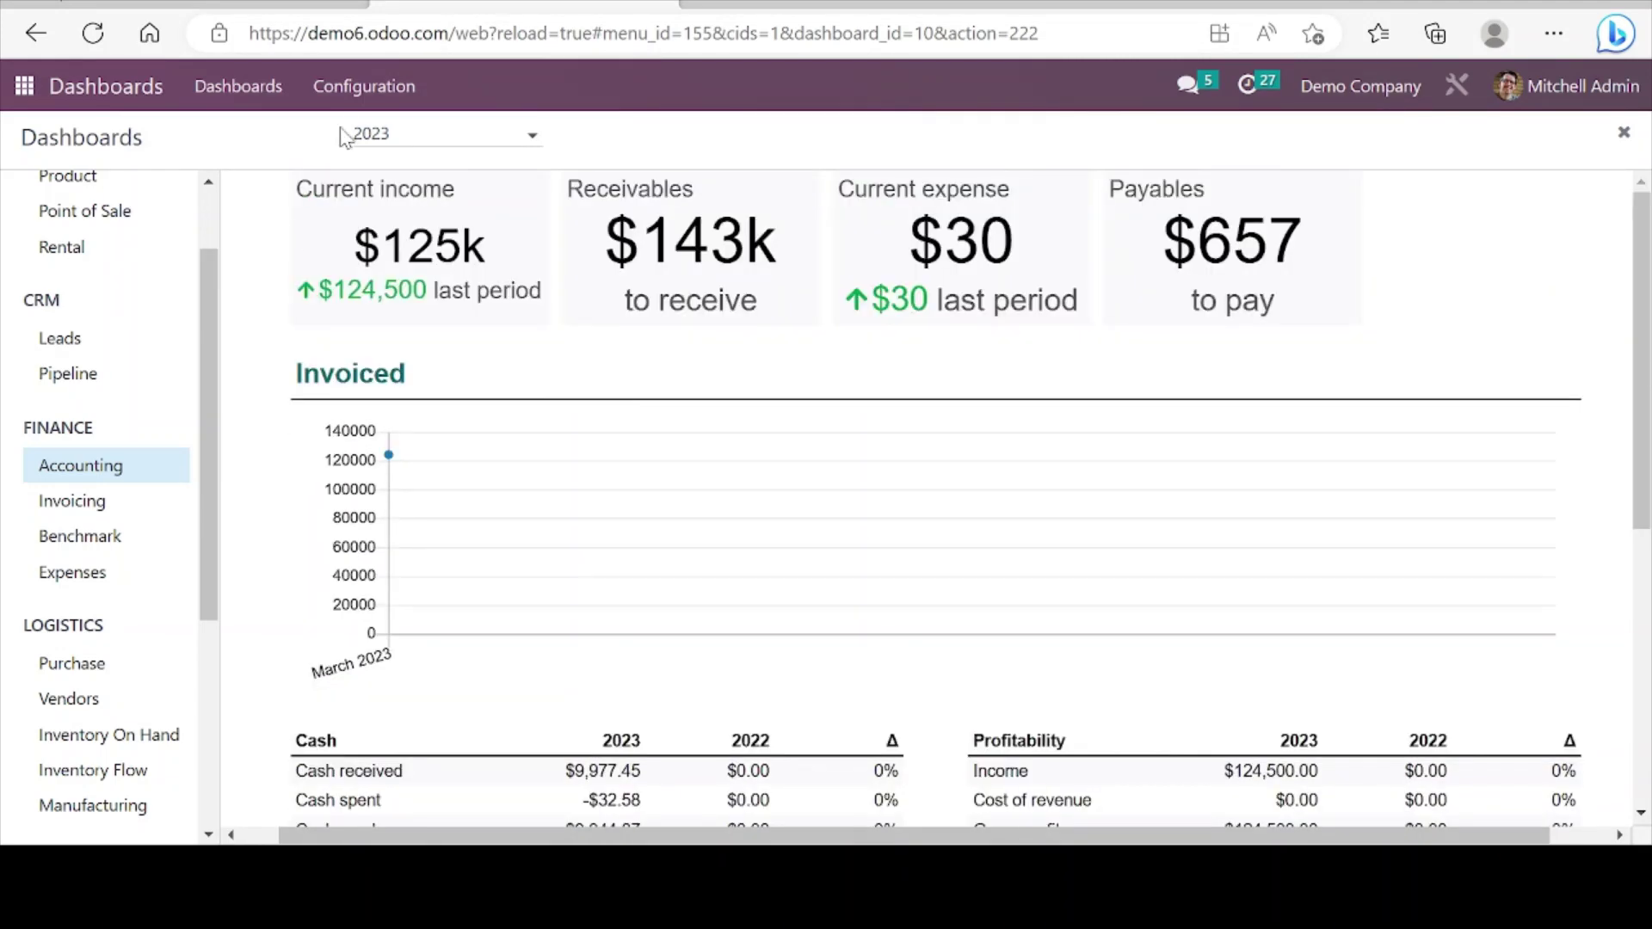
click(365, 97)
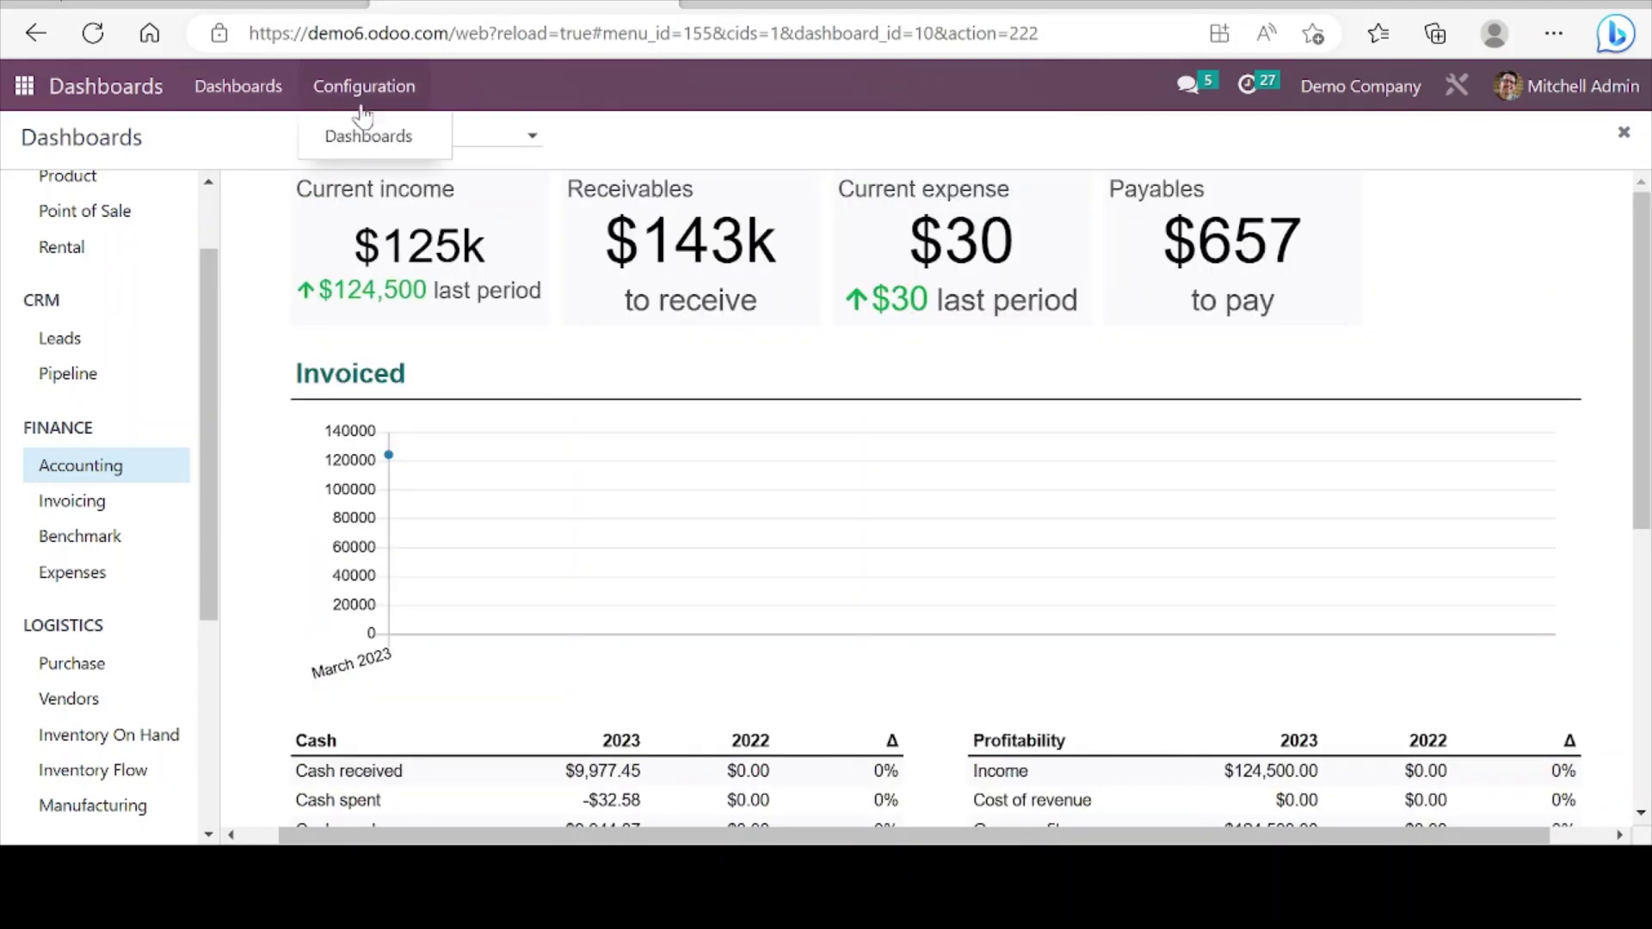
click(269, 388)
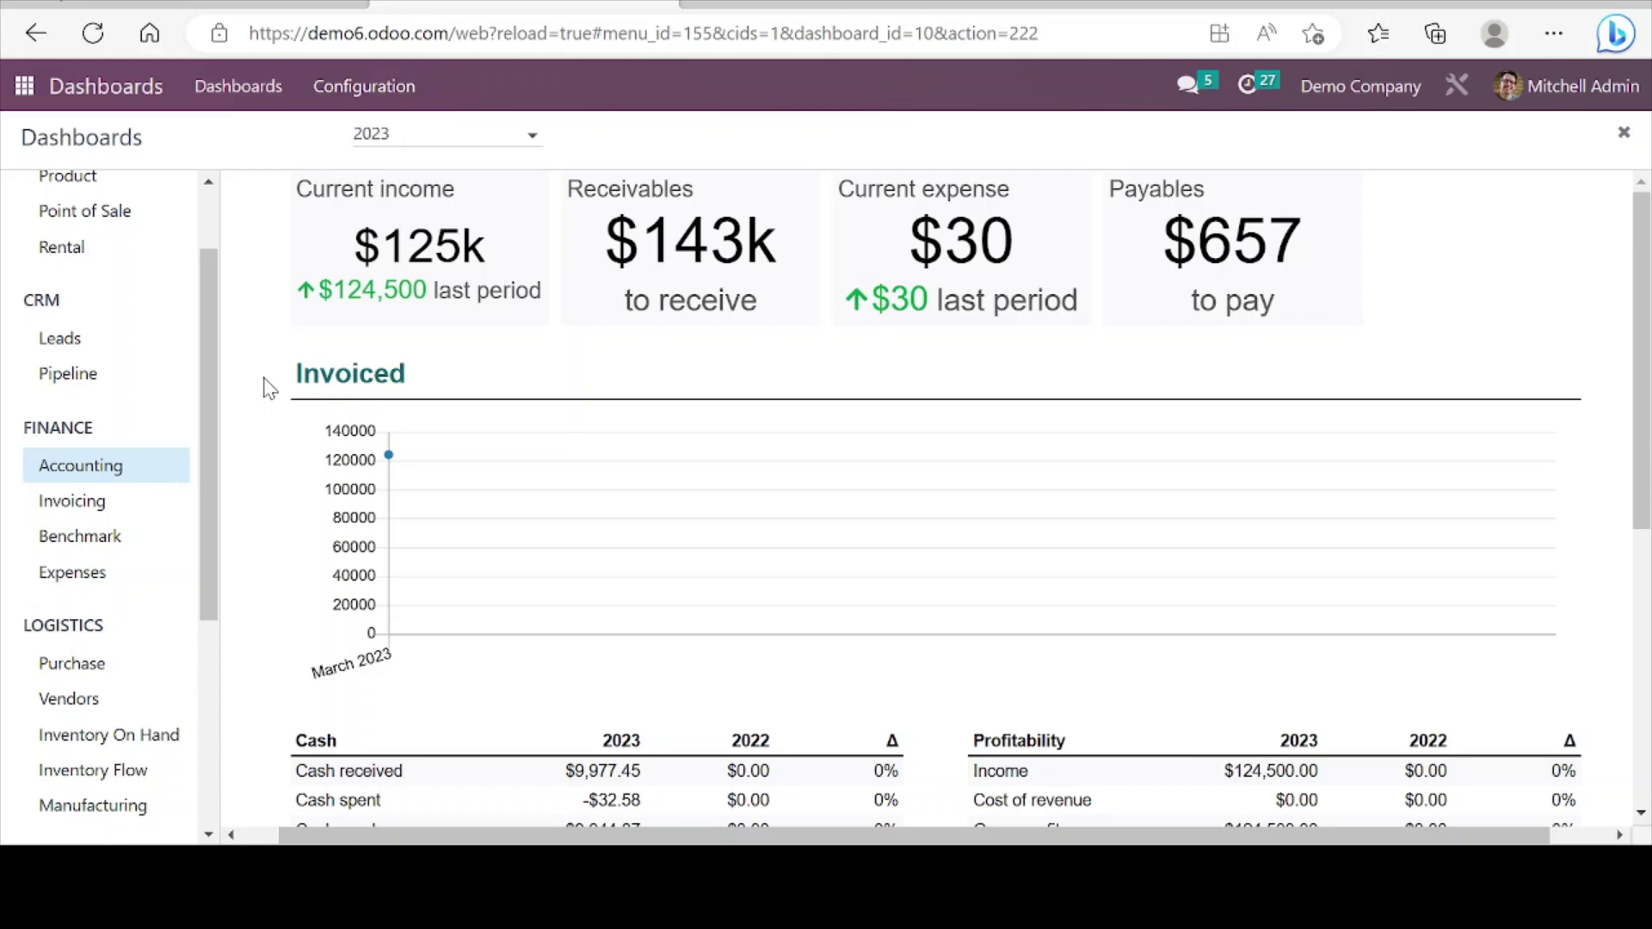
Step: Switch back to the Accounting app and open the Chart of Accounts from its configuration
click(260, 4)
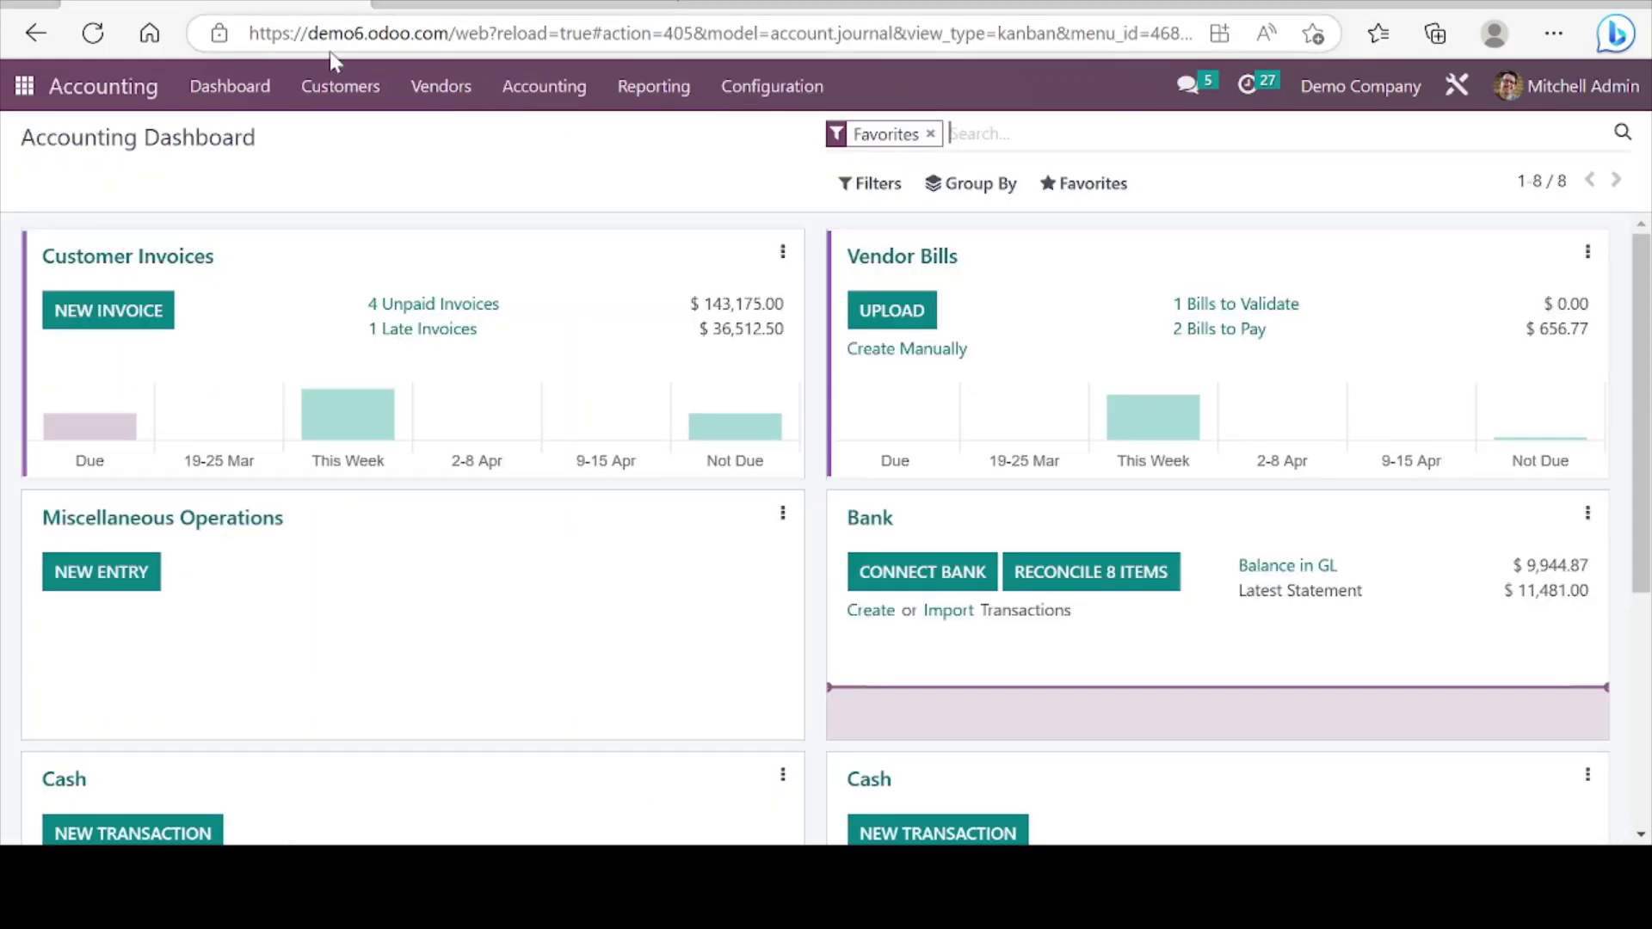
click(781, 96)
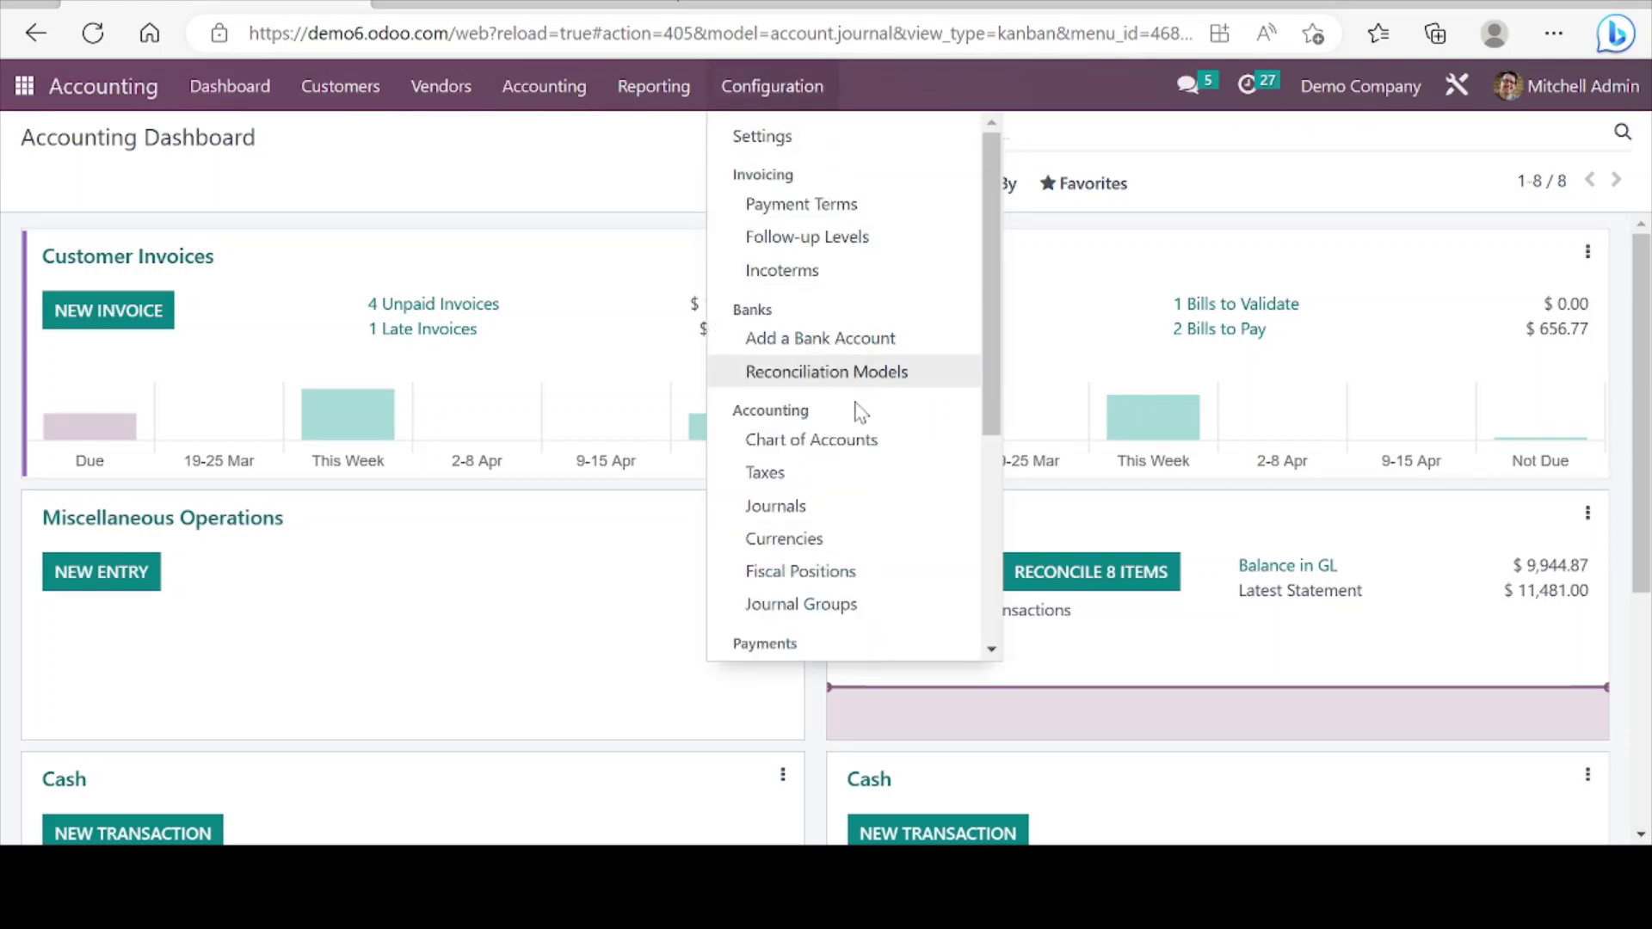
scroll(857, 413, down, 1)
scroll(856, 414, down, 1)
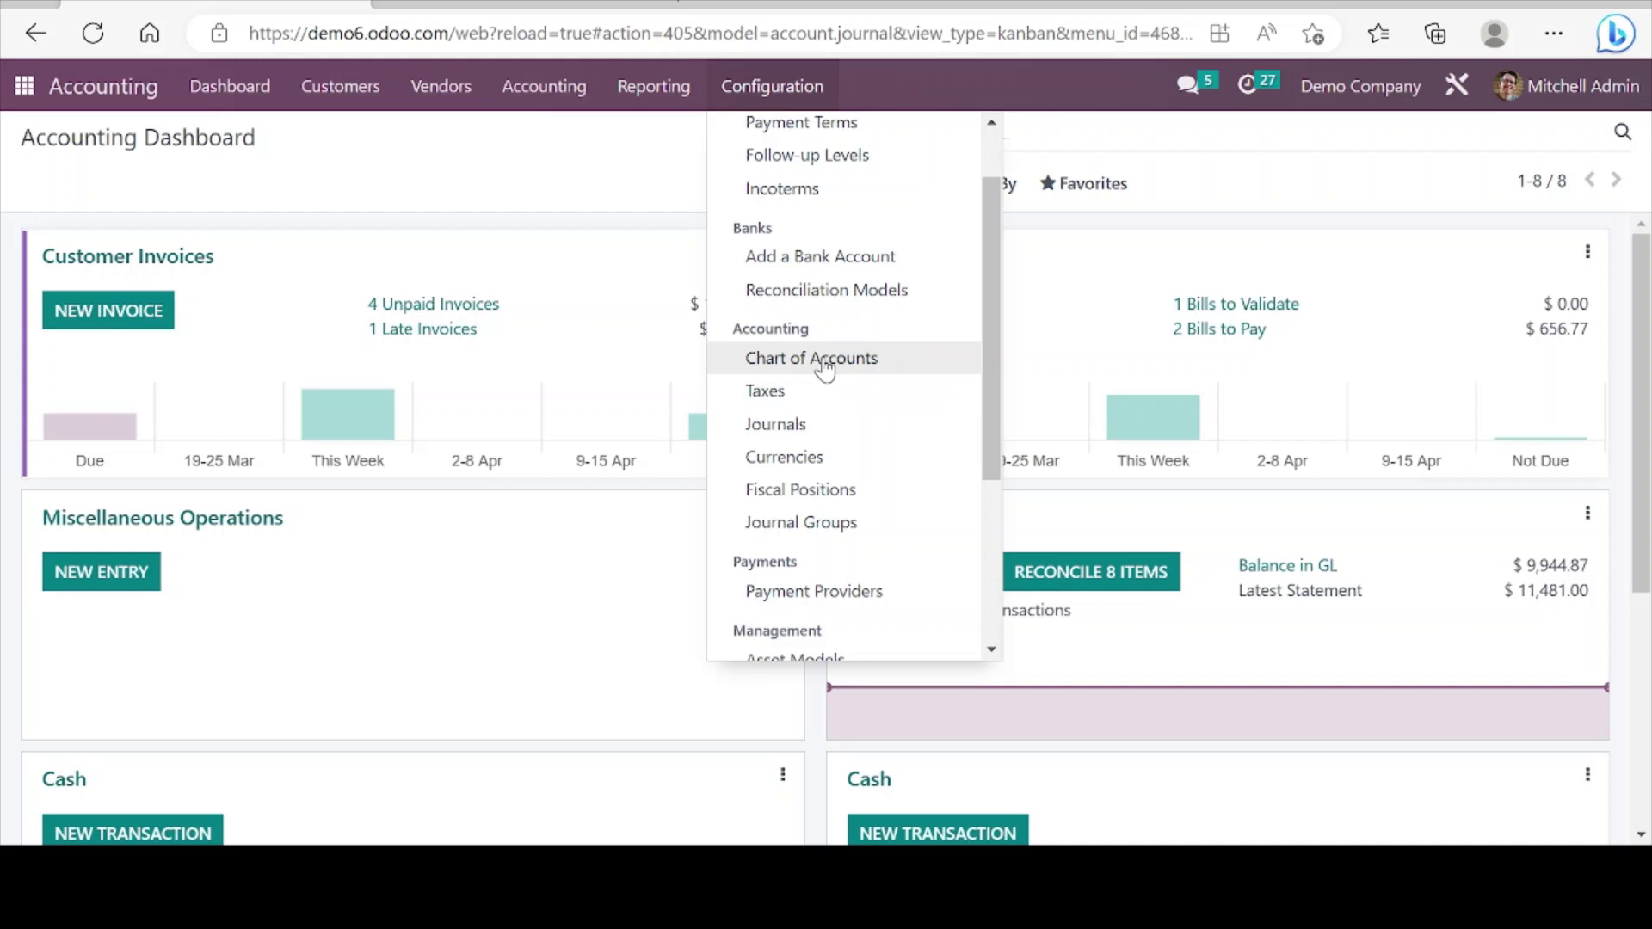
click(824, 368)
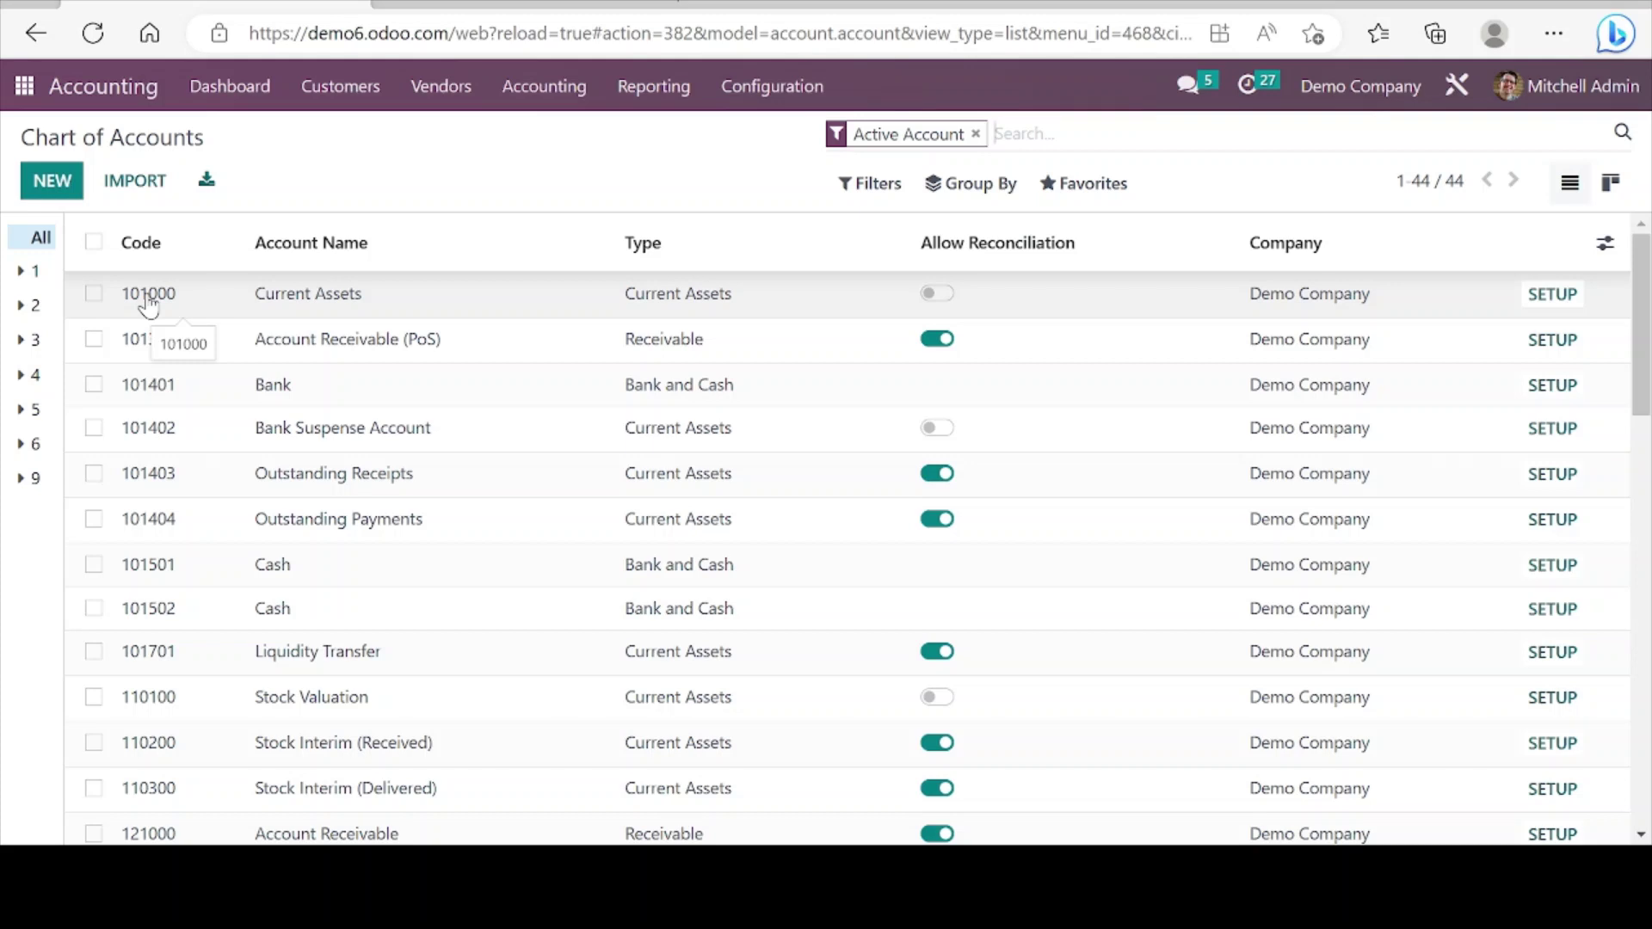
Step: Narrow the chart of accounts to code group 1 and collapse its subgroups
click(33, 273)
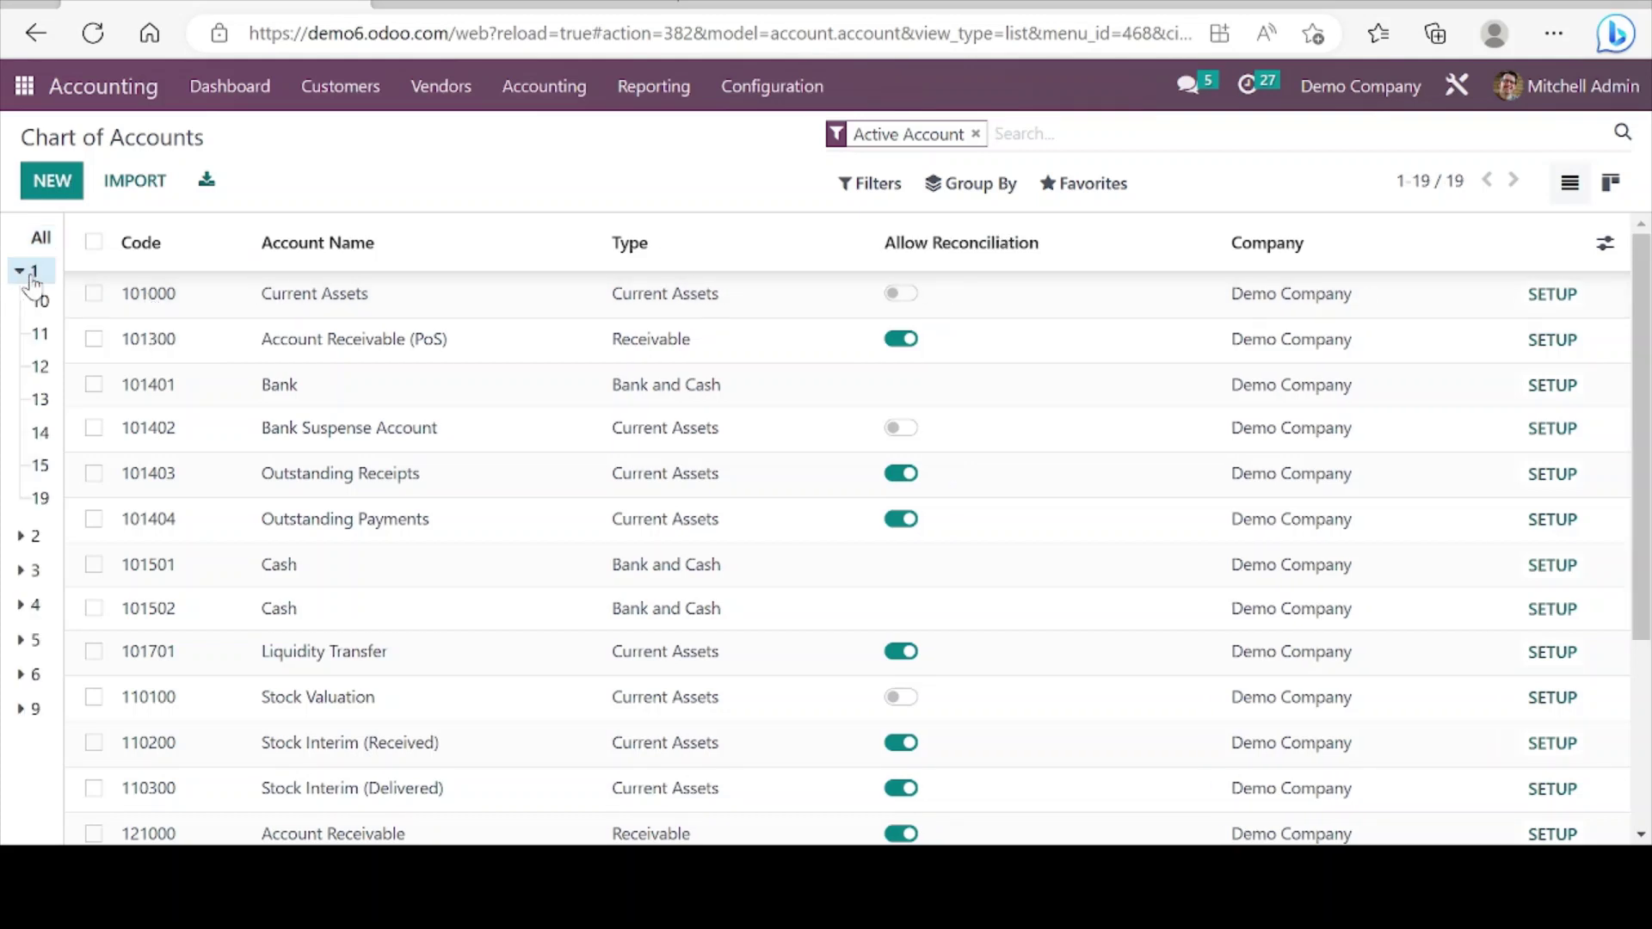
click(32, 274)
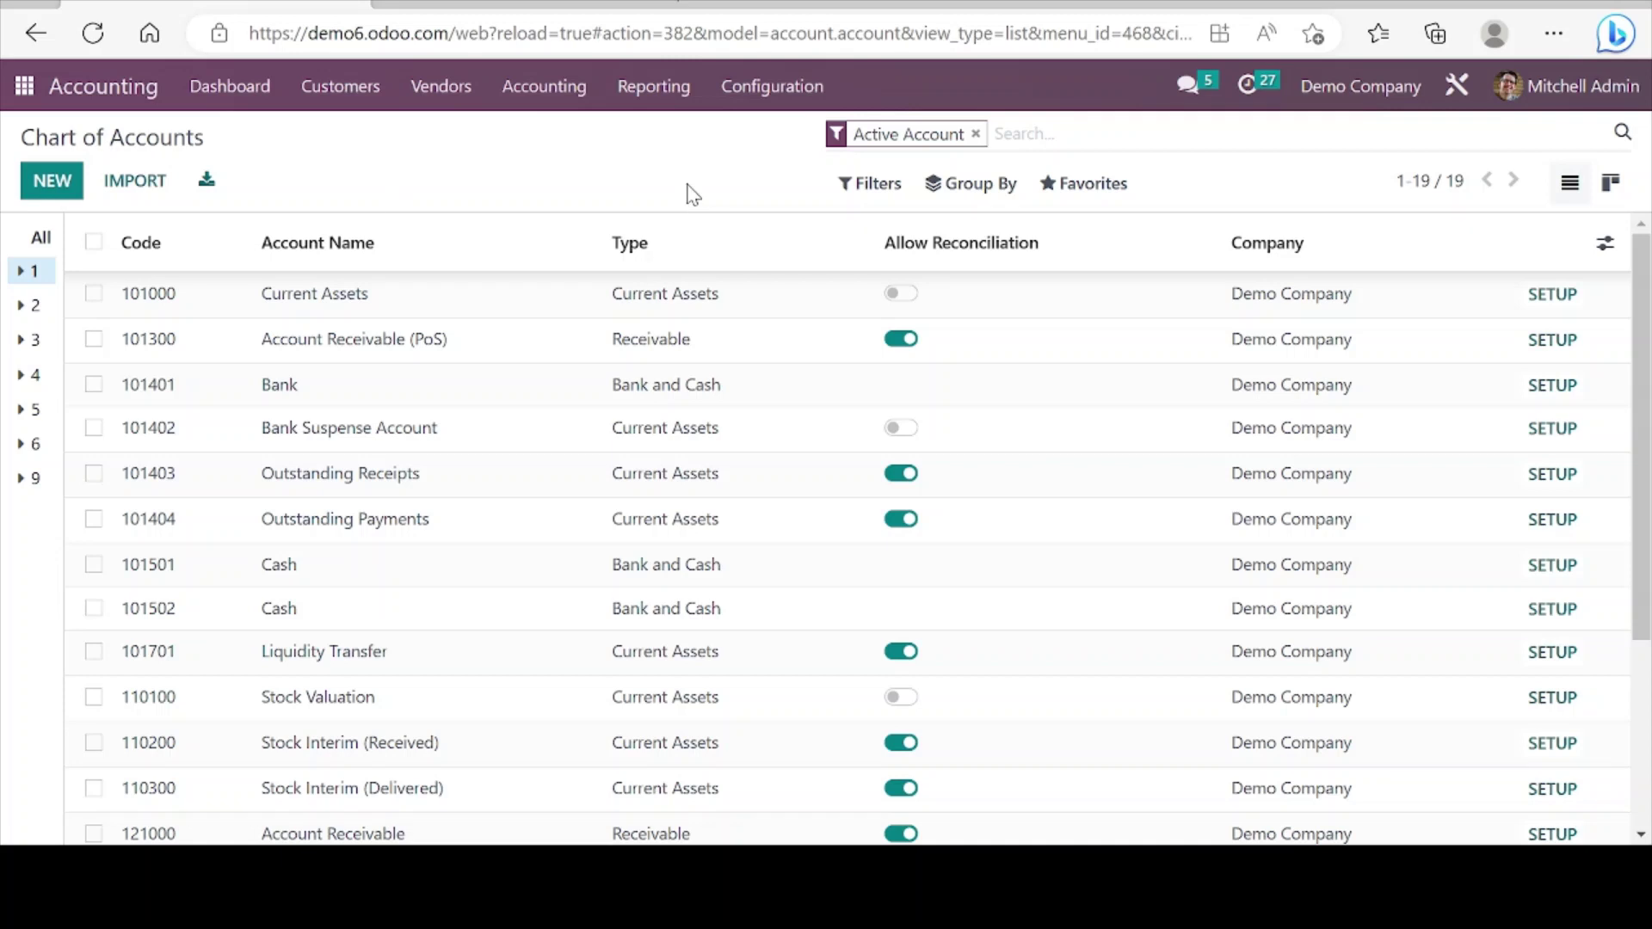
Step: Review the configuration choices available for invoicing, banks, accounting, payments, management and analytic accounting
click(770, 89)
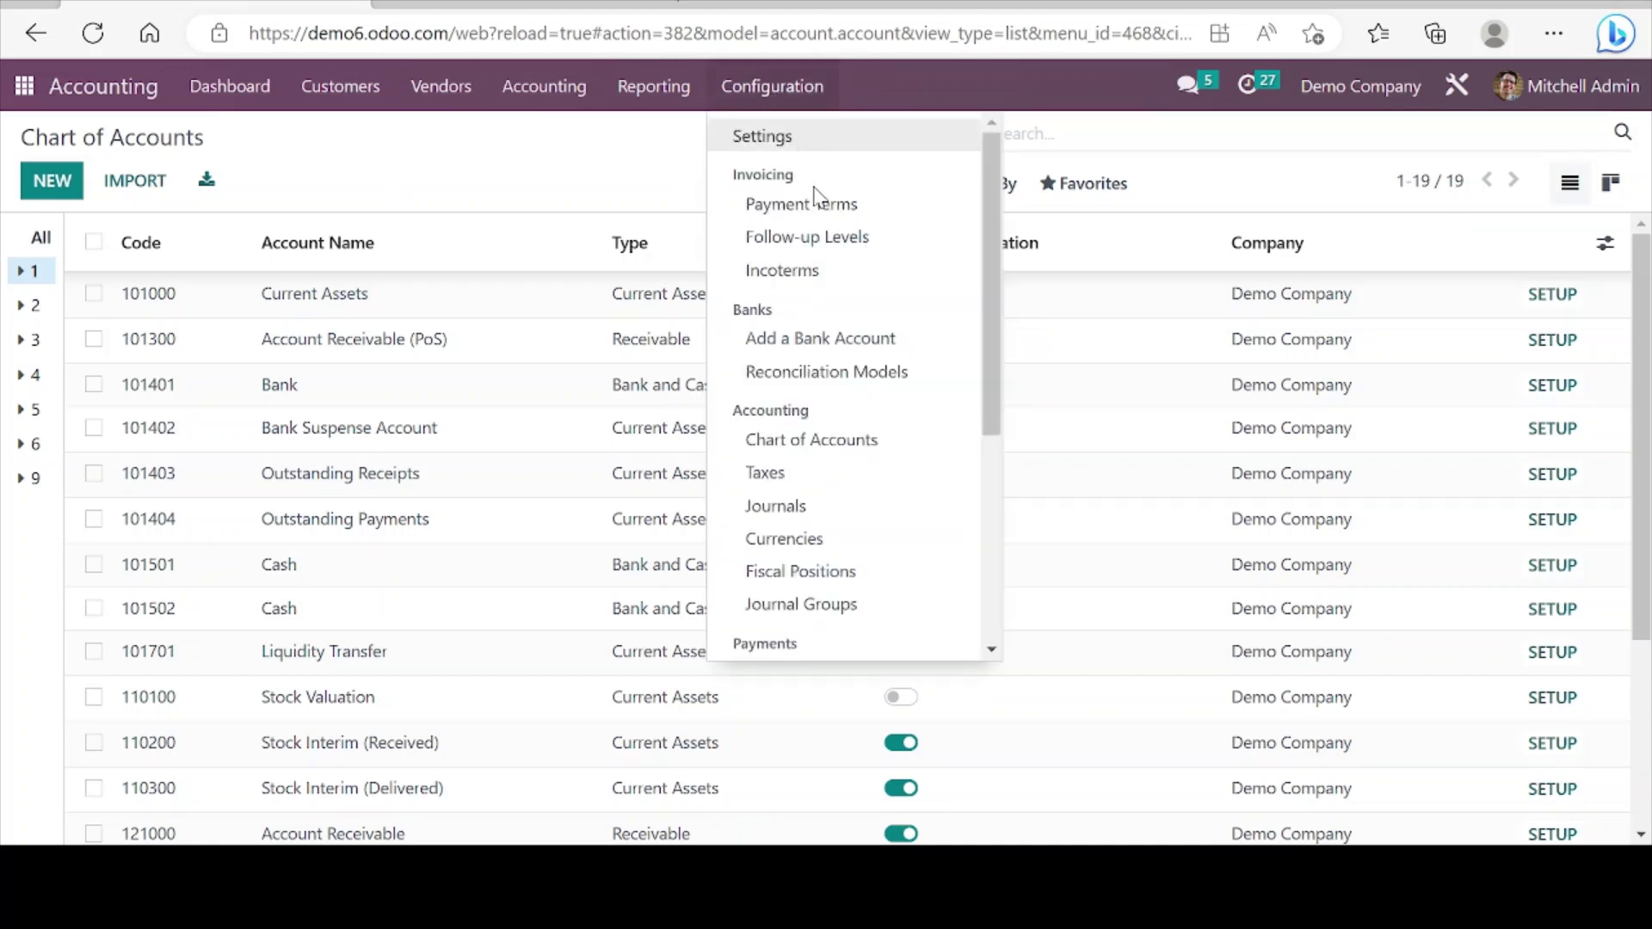
scroll(840, 370, down, 3)
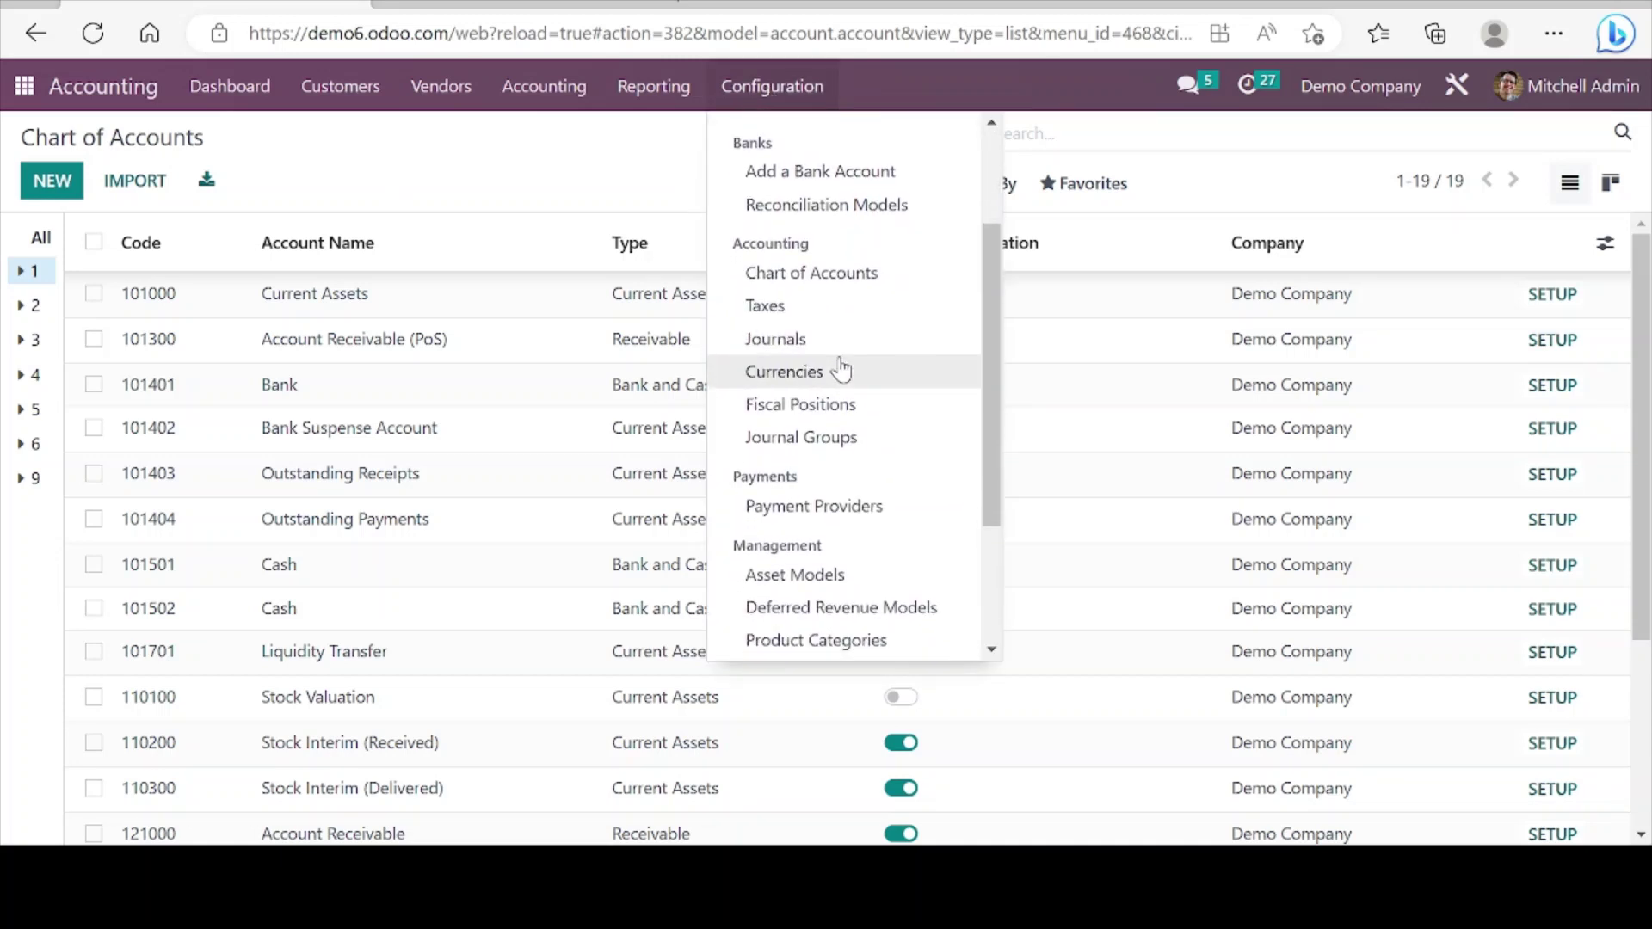
scroll(840, 370, up, 3)
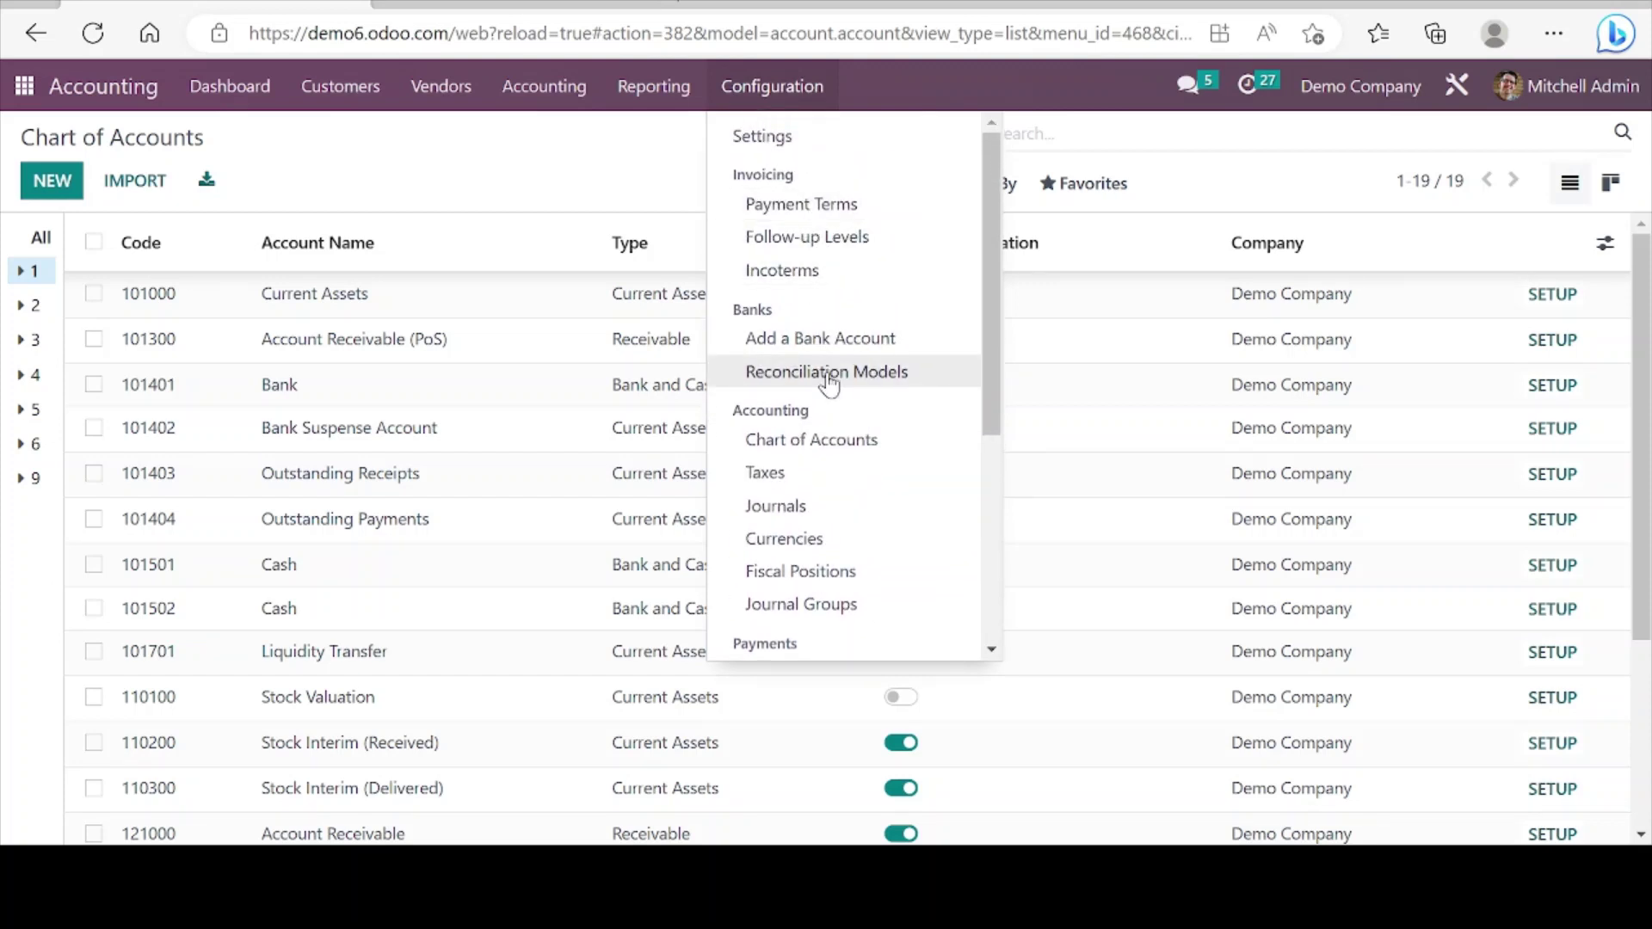
scroll(833, 383, down, 2)
scroll(830, 382, down, 3)
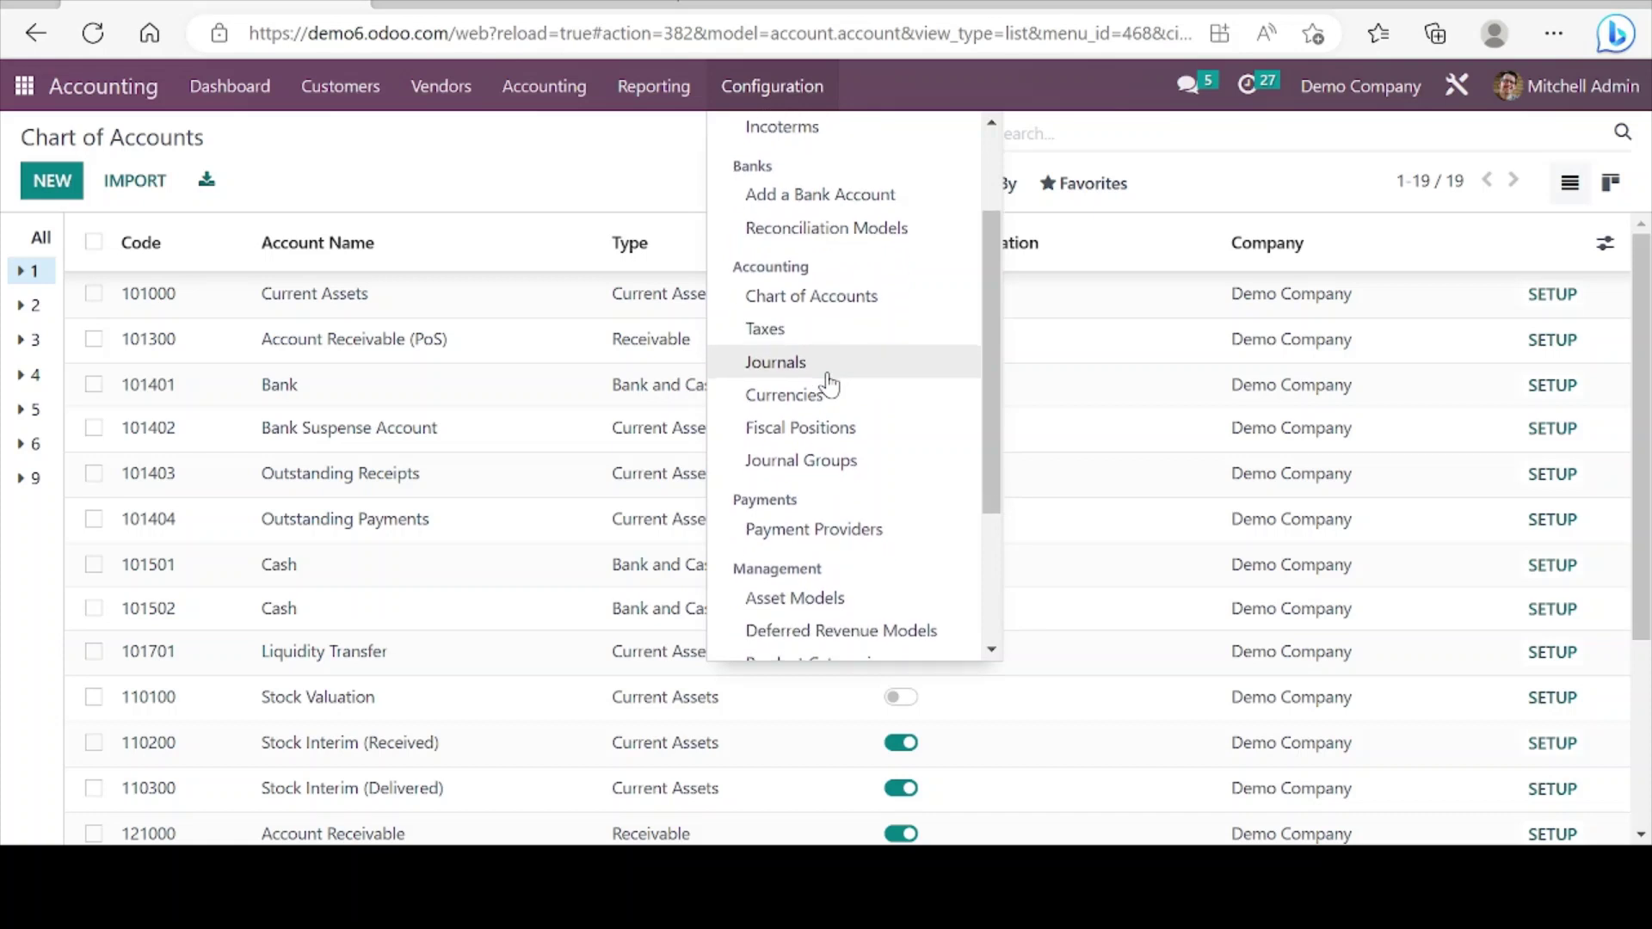
scroll(830, 385, down, 3)
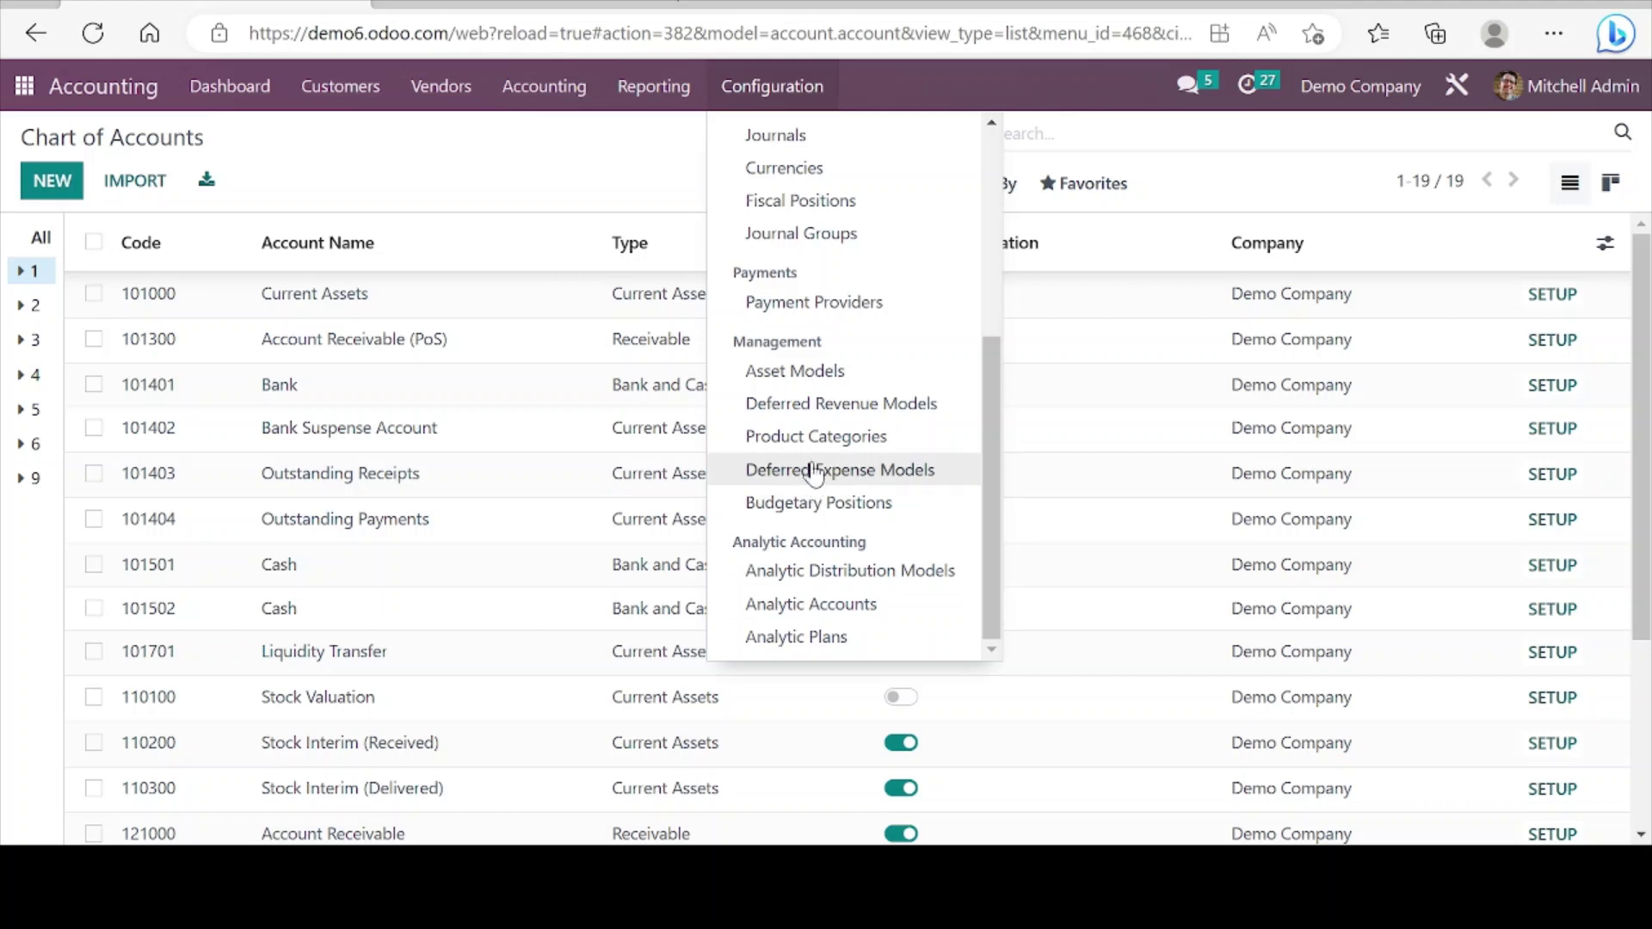
scroll(828, 353, up, 3)
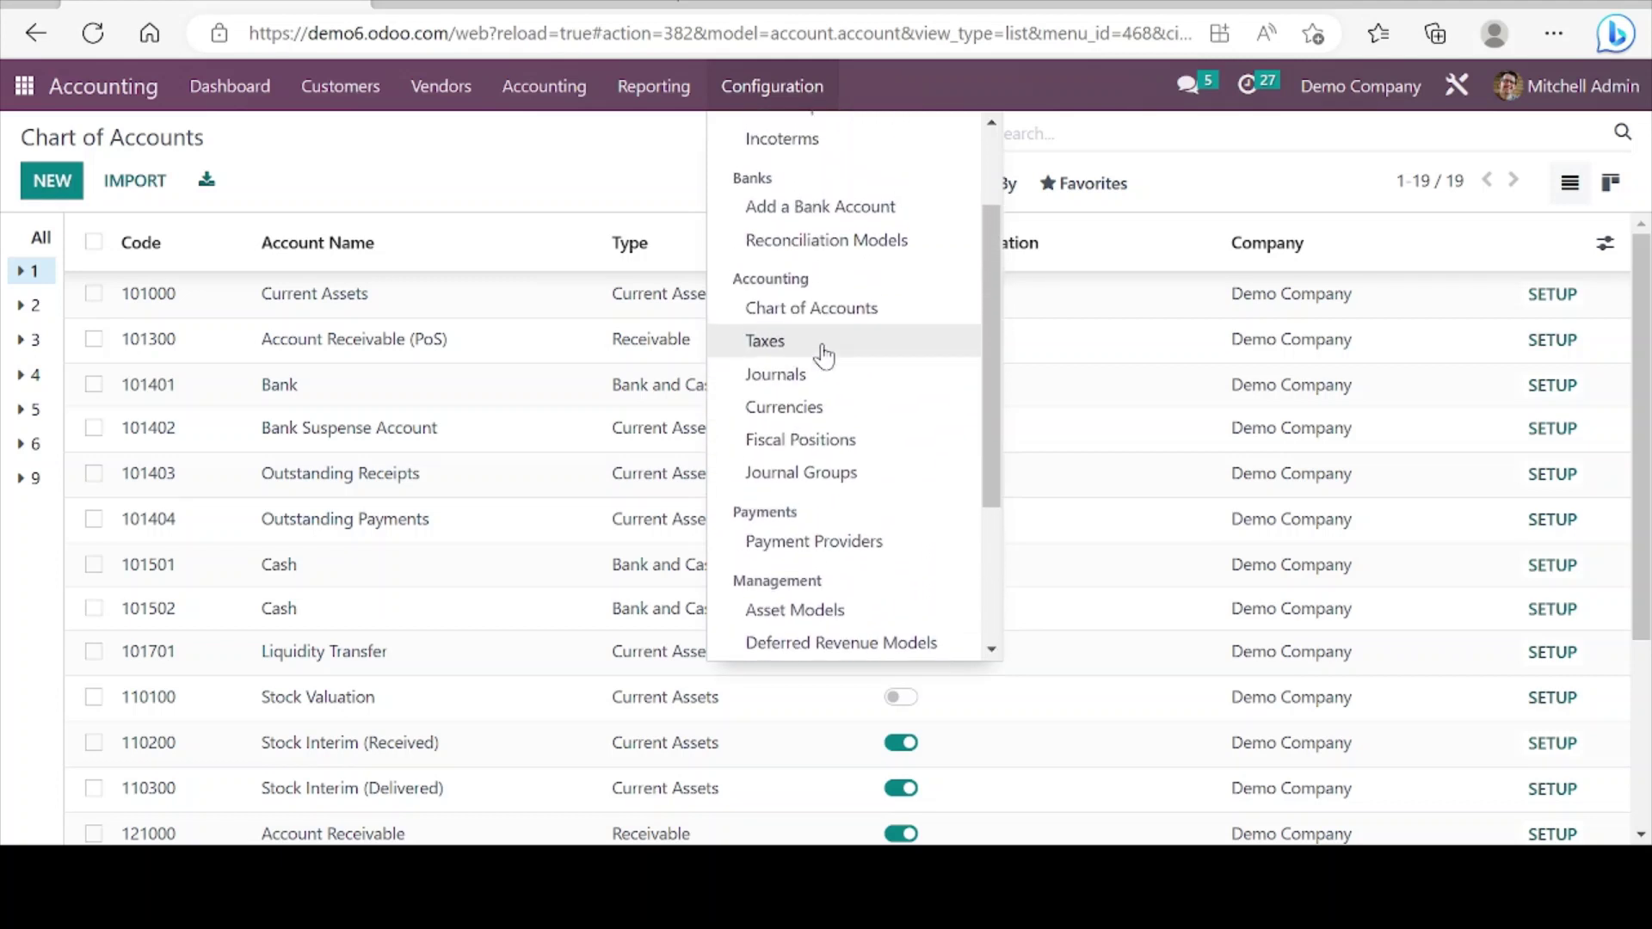
scroll(824, 354, up, 2)
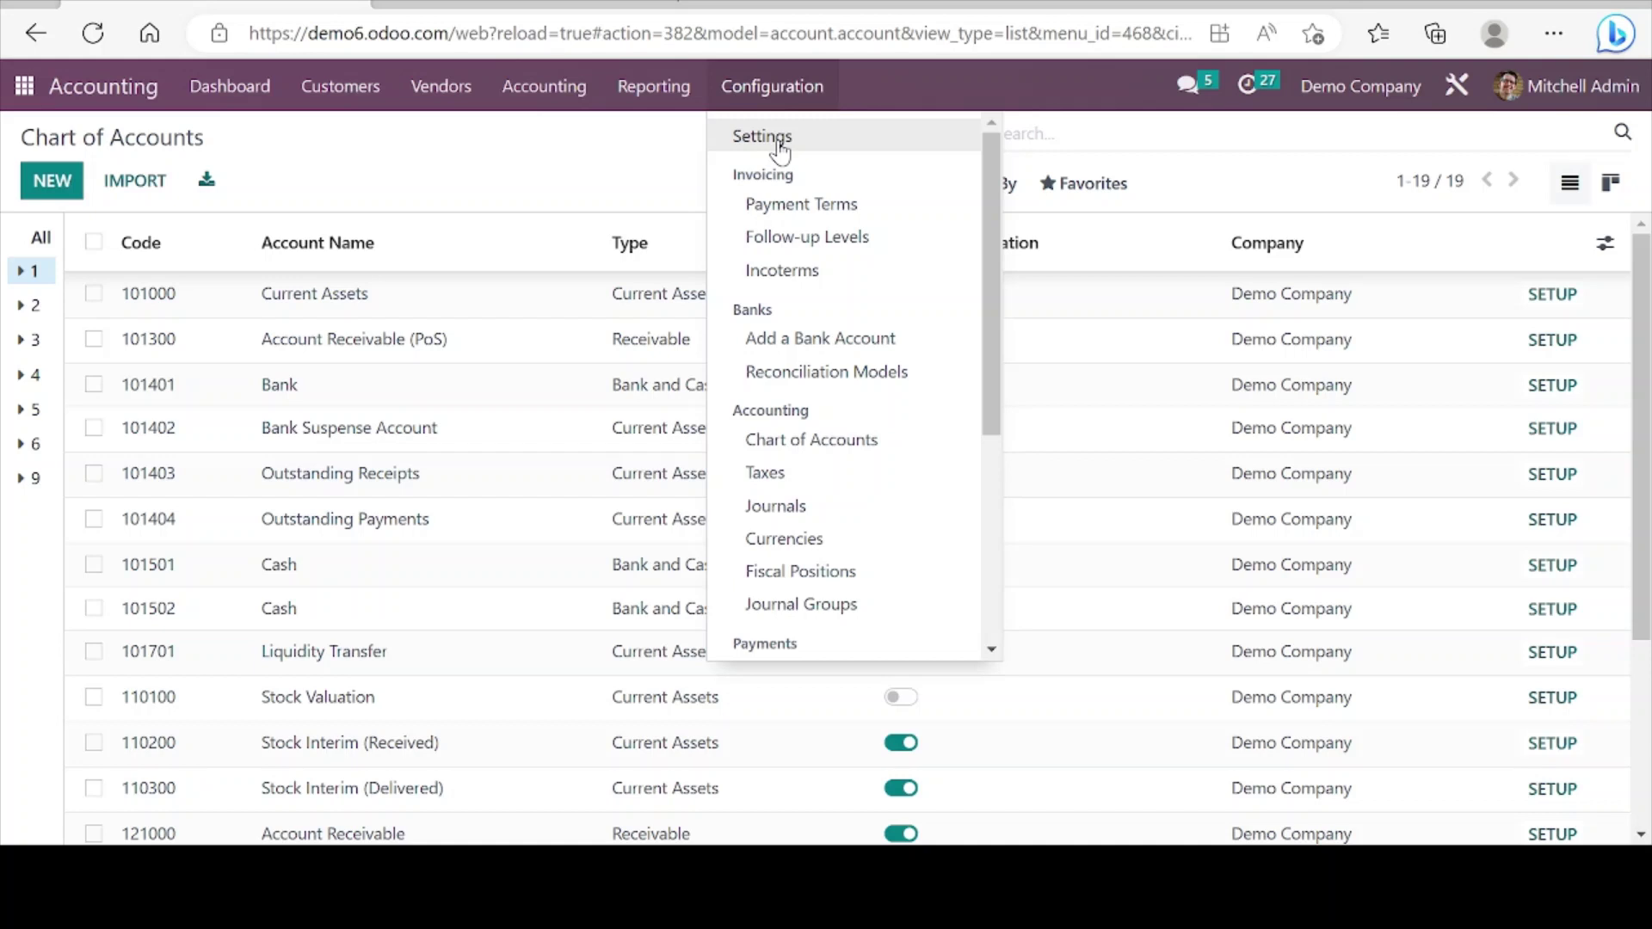
Step: Examine the tax, currency and customer invoice options in the Accounting settings and return to the Accounting Dashboard
click(780, 150)
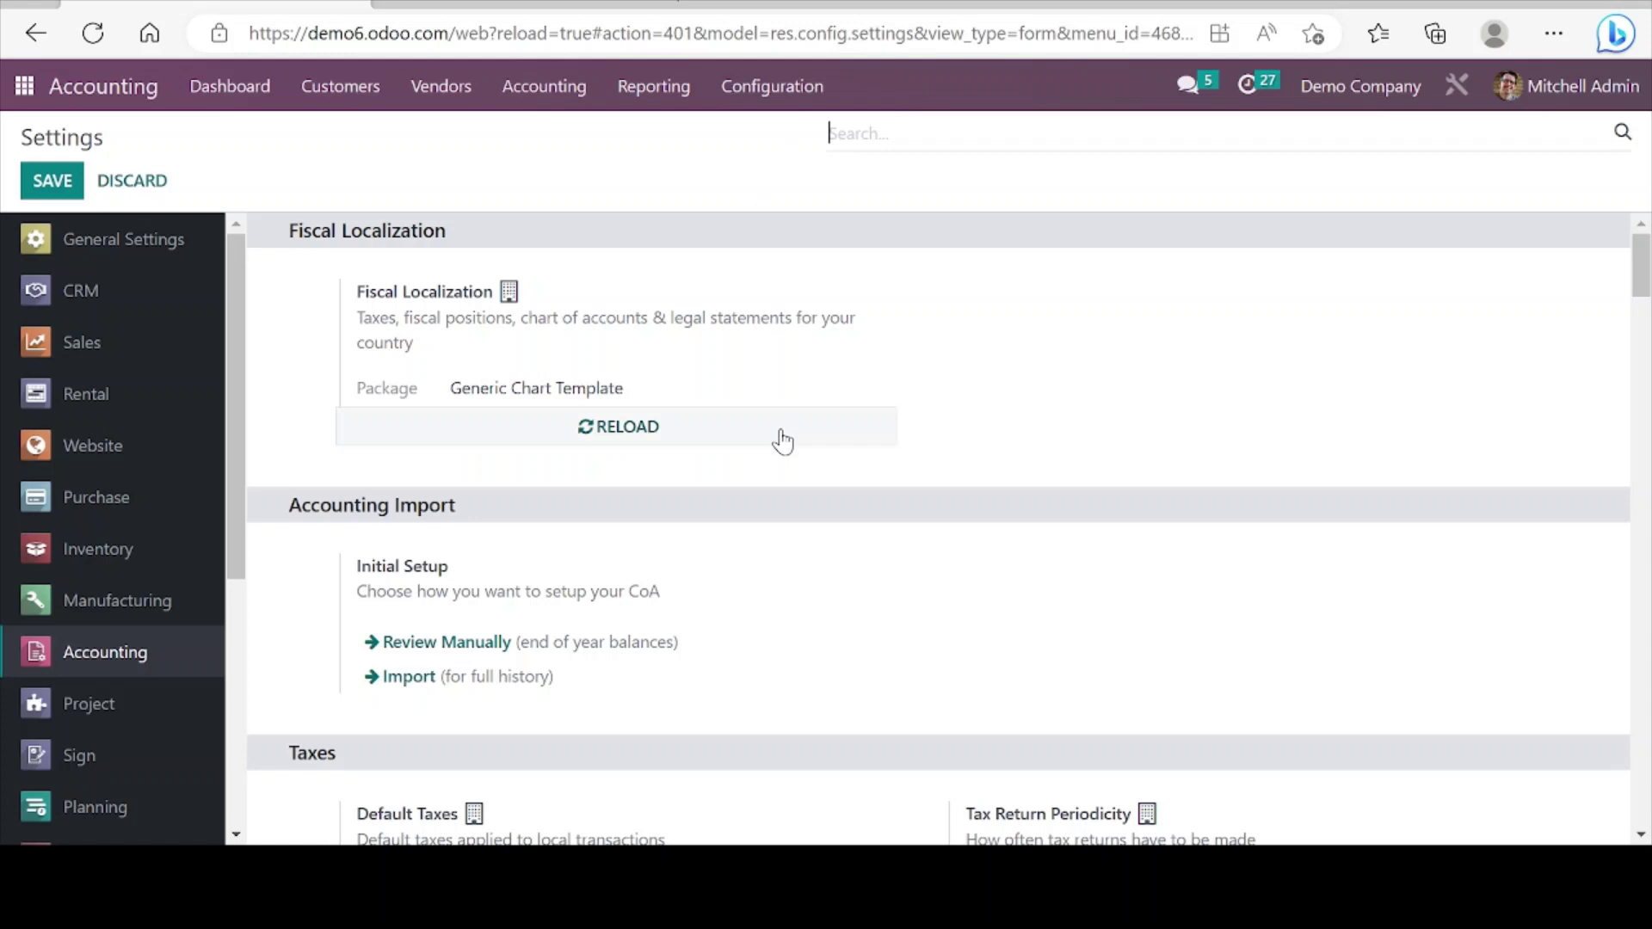
scroll(779, 440, down, 3)
scroll(782, 442, down, 4)
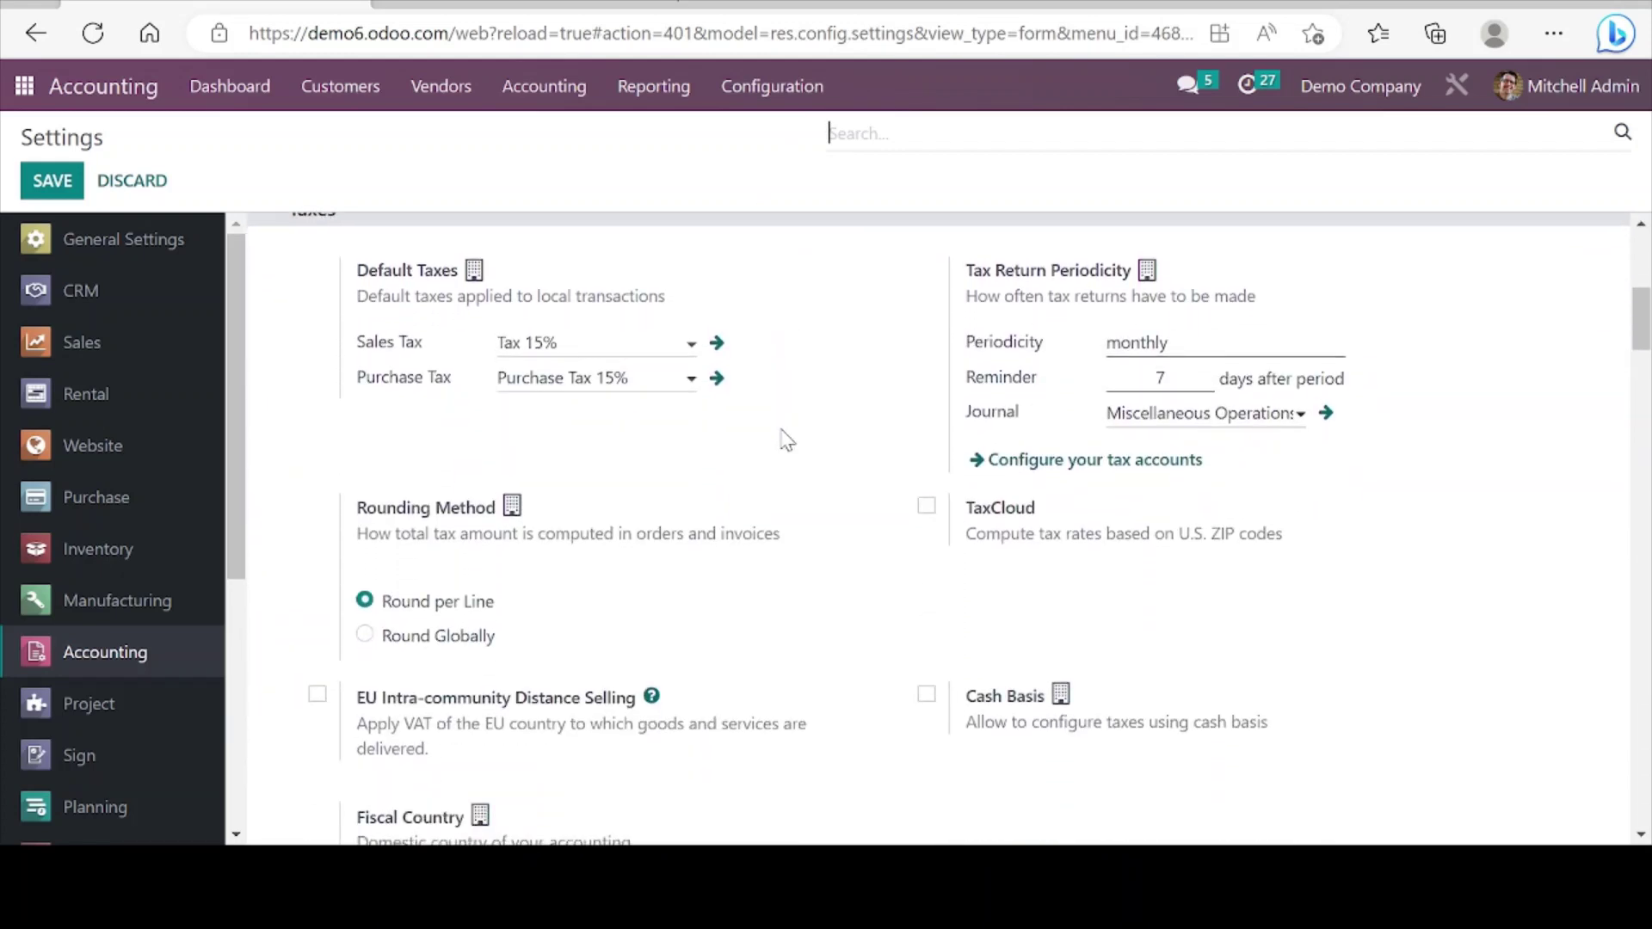
scroll(785, 441, down, 7)
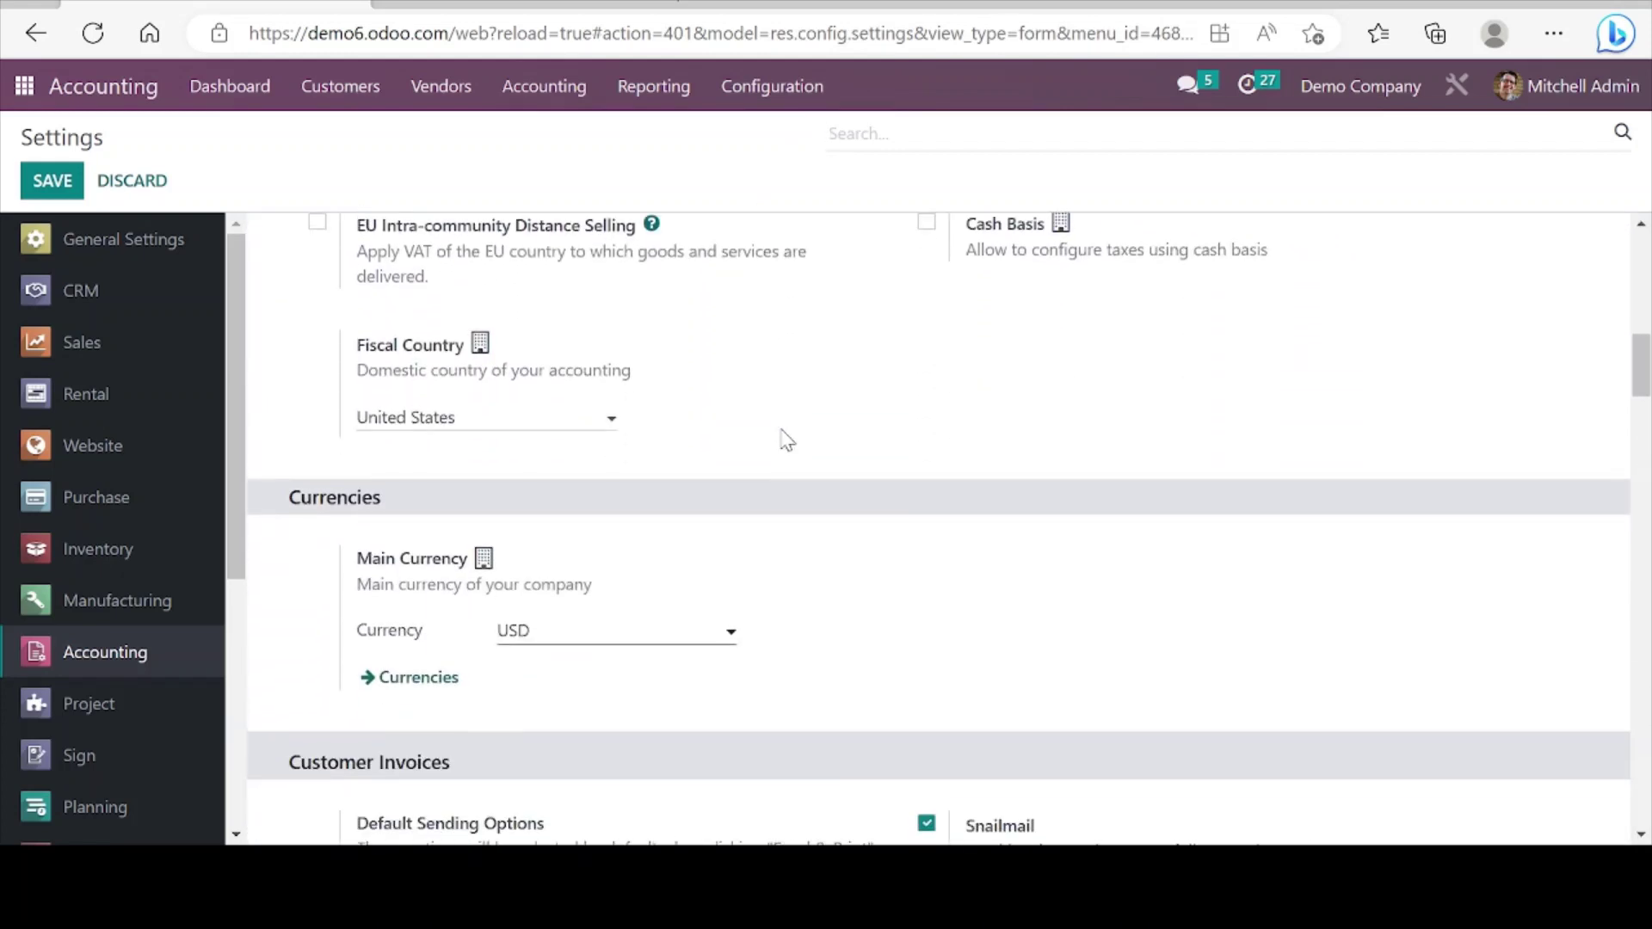
scroll(785, 440, down, 6)
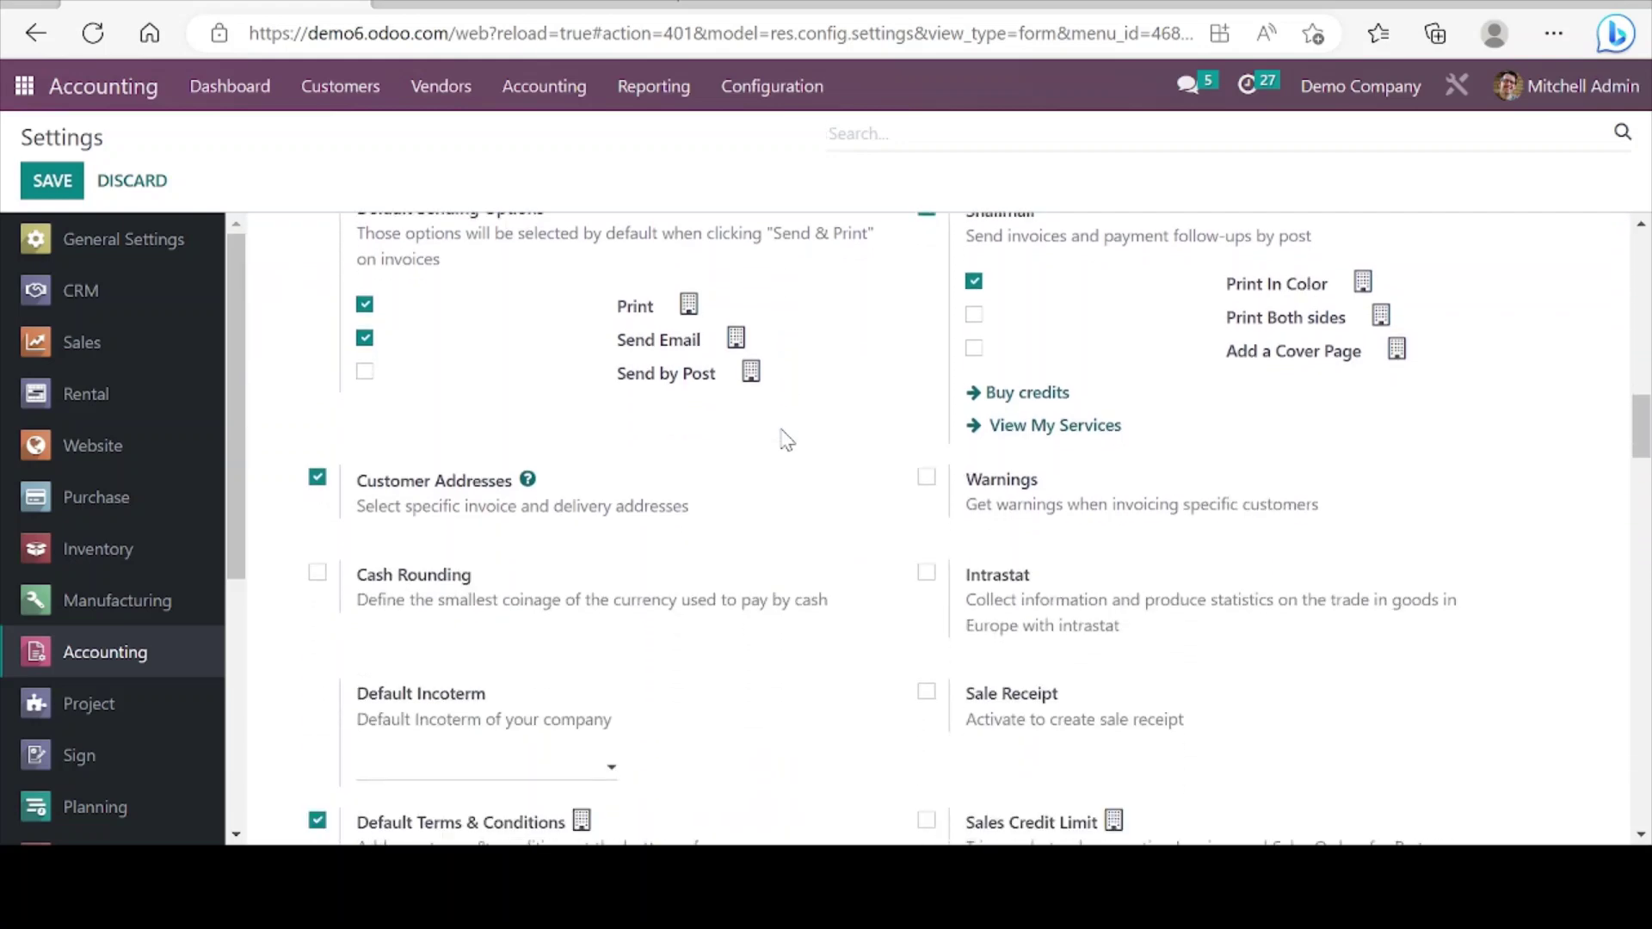
scroll(783, 435, up, 12)
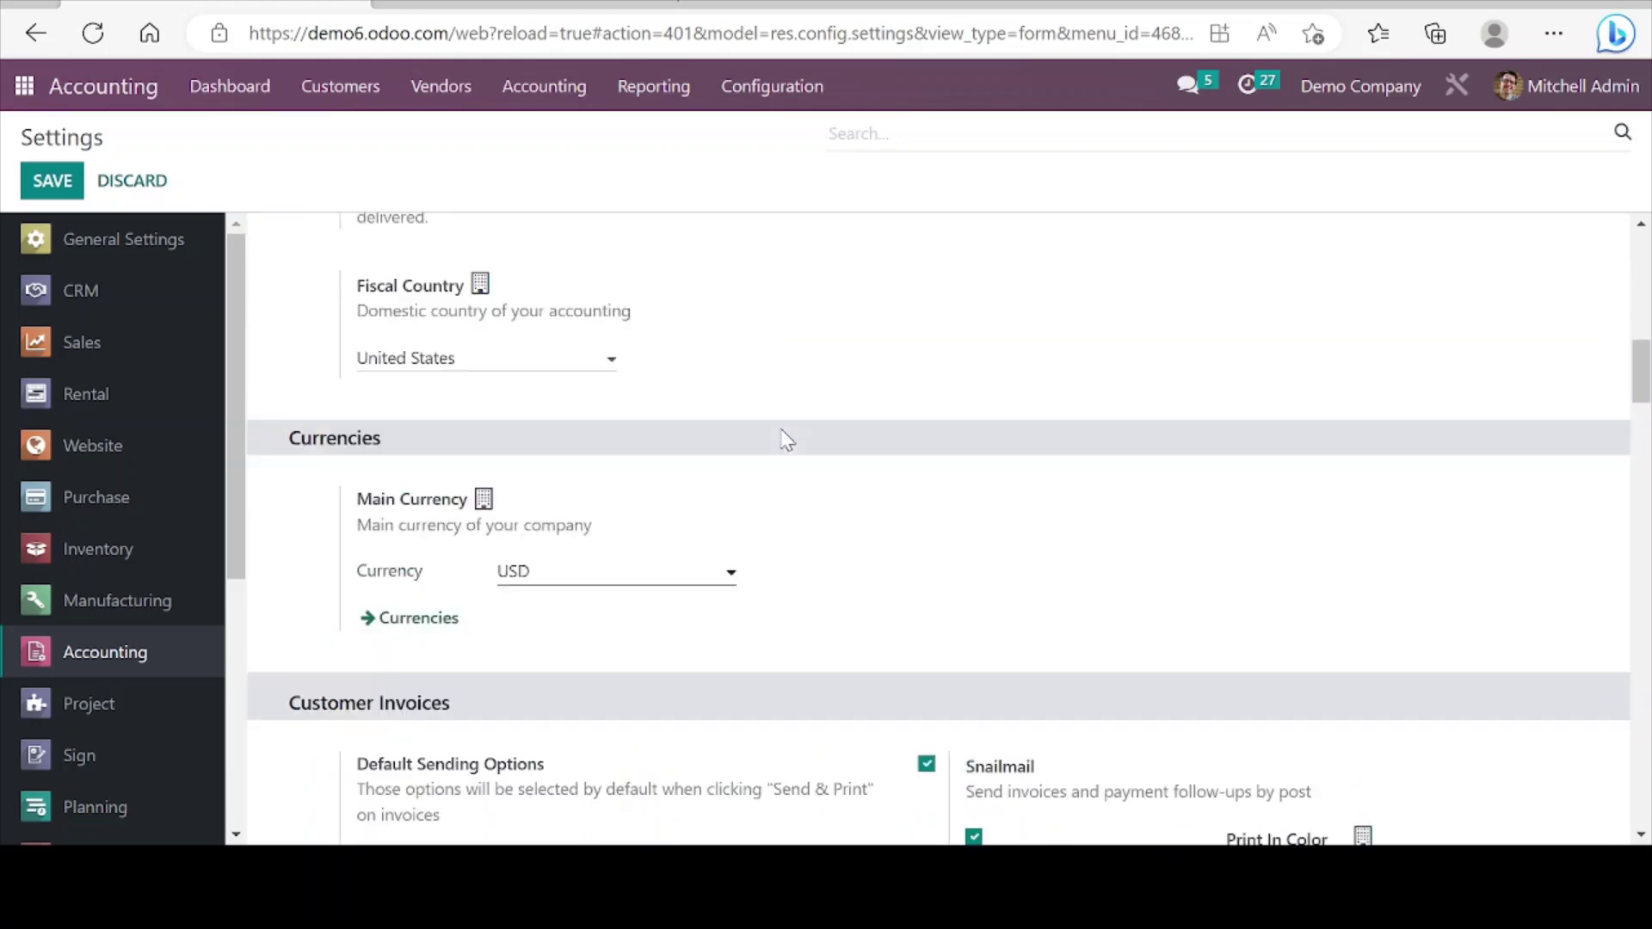
scroll(782, 429, up, 3)
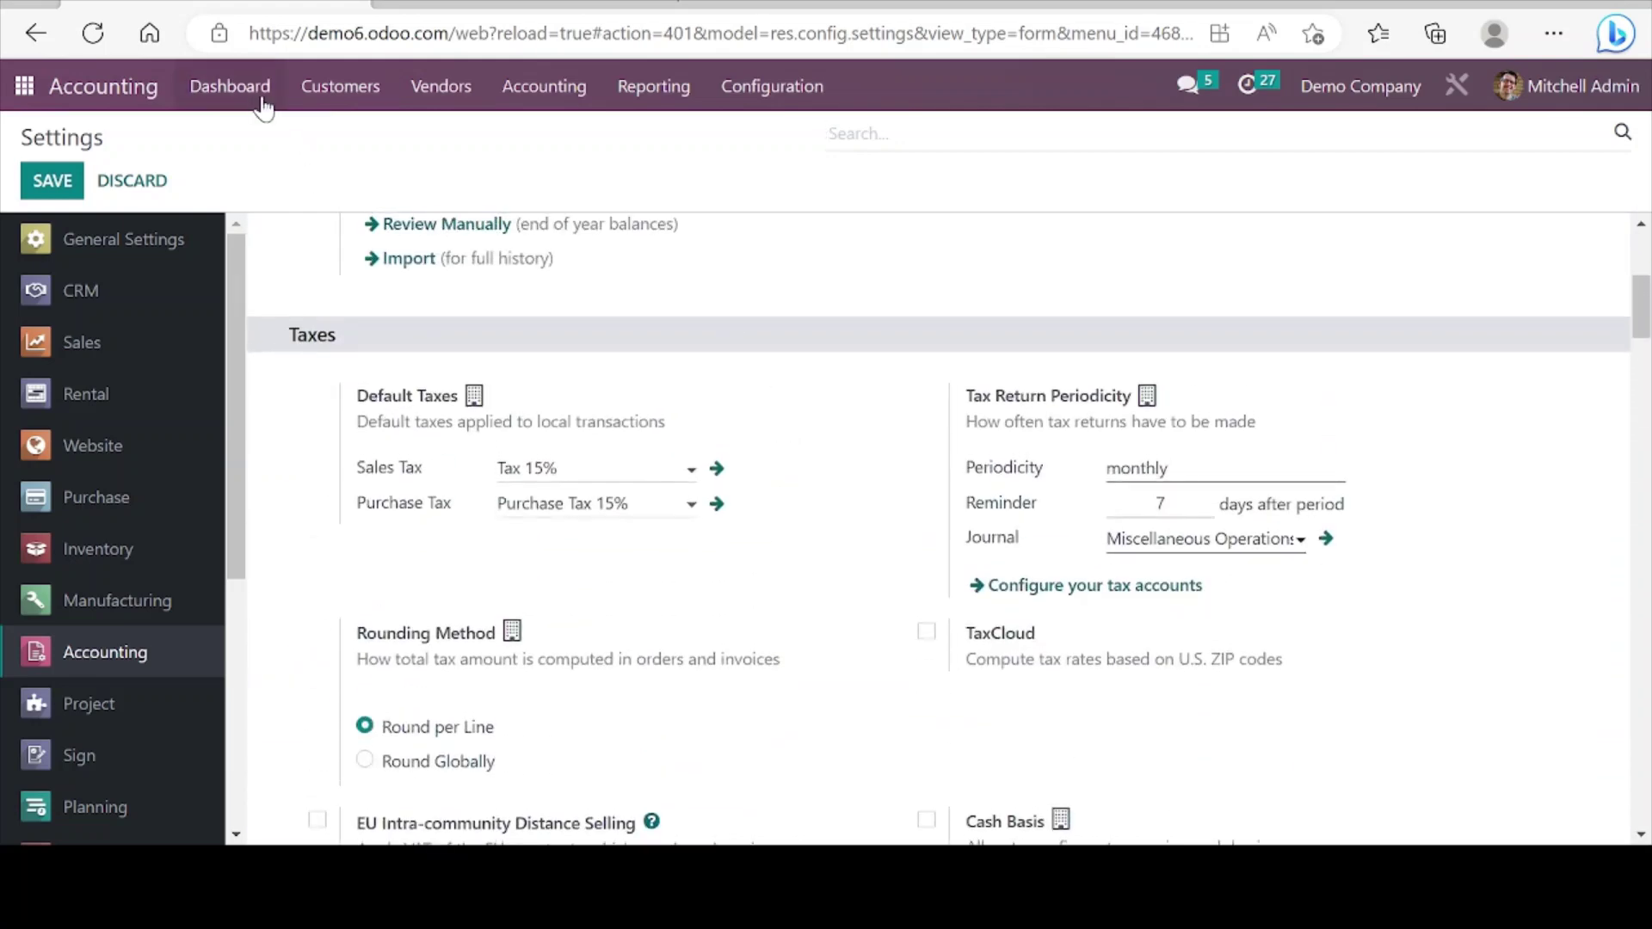
click(237, 98)
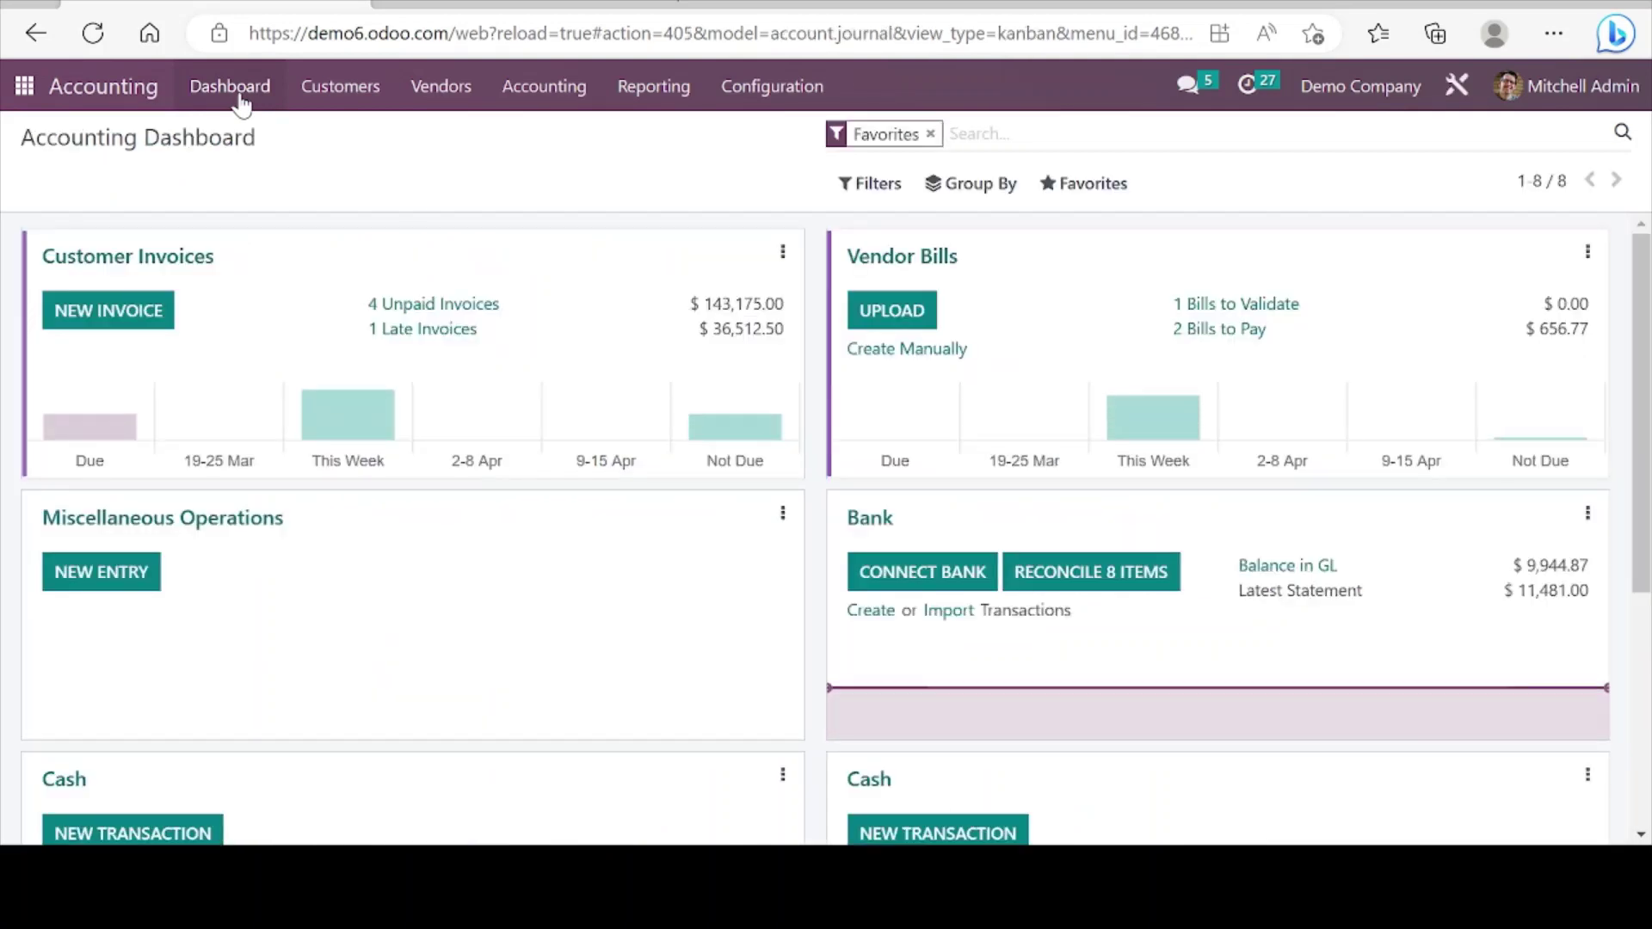